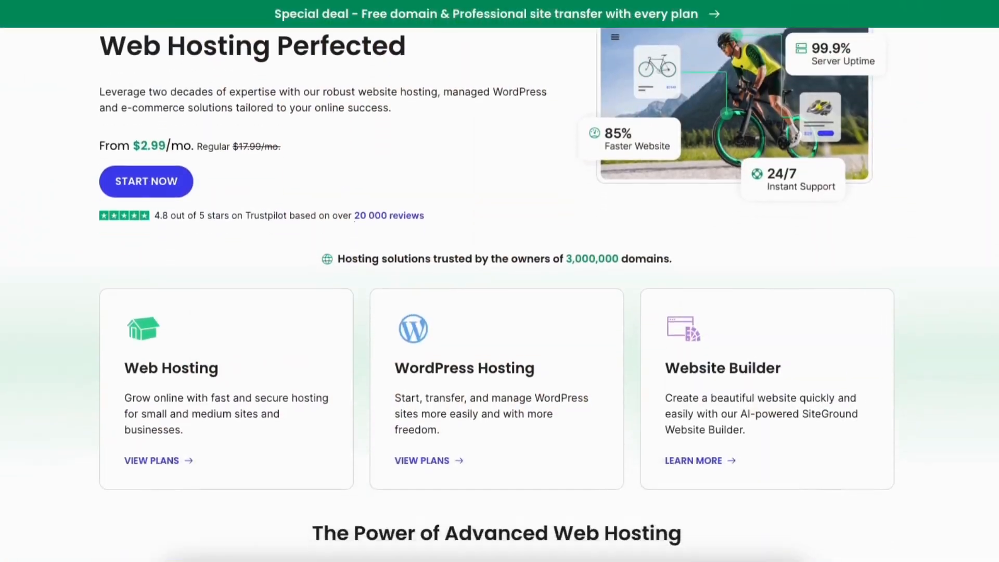
- Look through the web hosting homepage for the hosting options and the speed and security features
scroll(499, 292, down, 10)
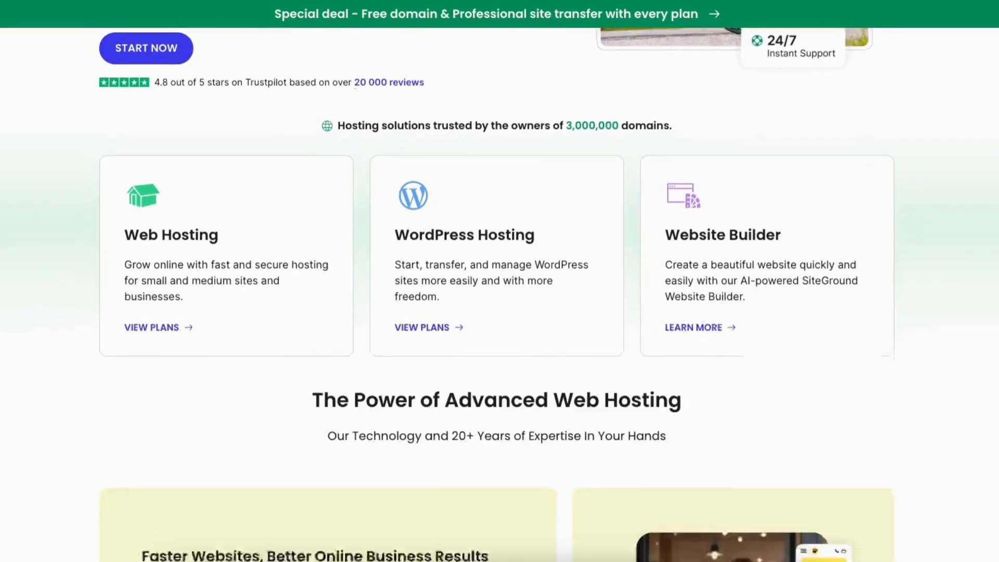
scroll(499, 292, down, 11)
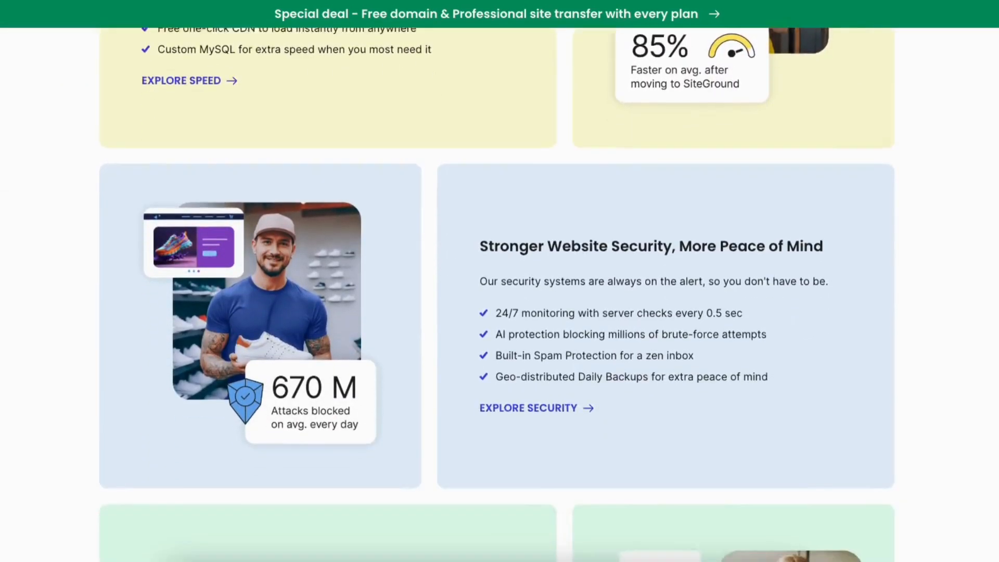
scroll(500, 291, down, 9)
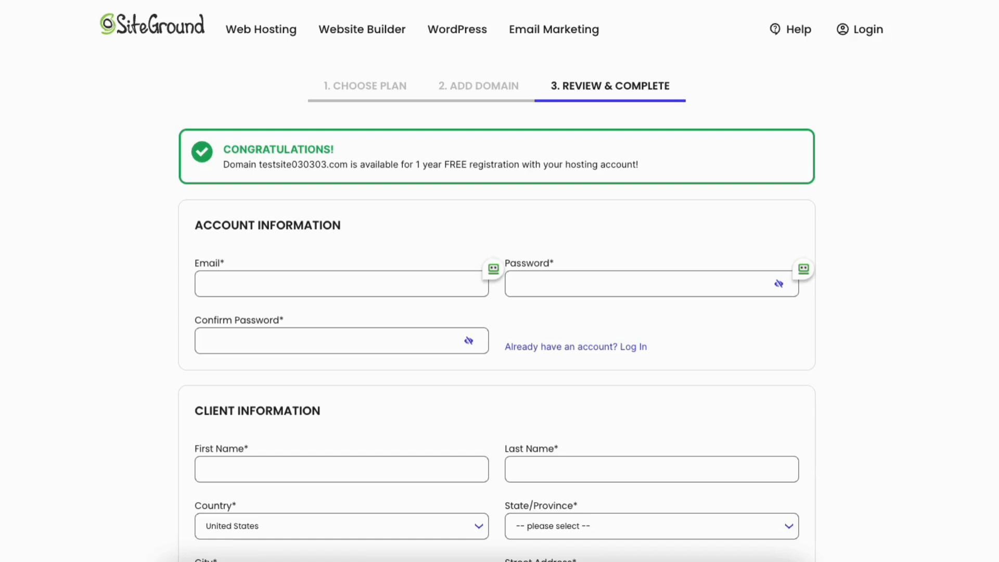
- Review the account, client, payment and purchase sections of the hosting signup form
scroll(499, 281, down, 5)
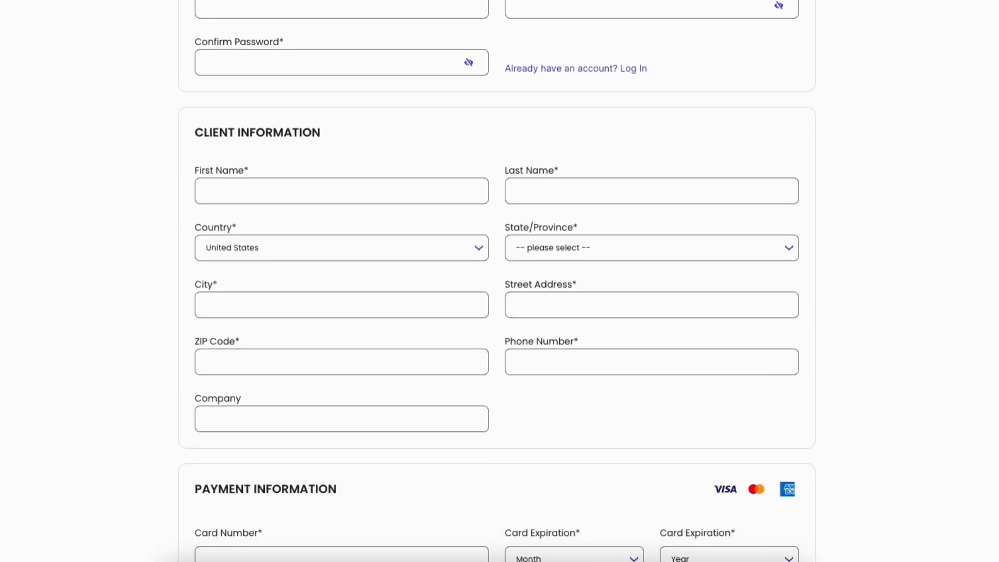
scroll(500, 281, down, 1)
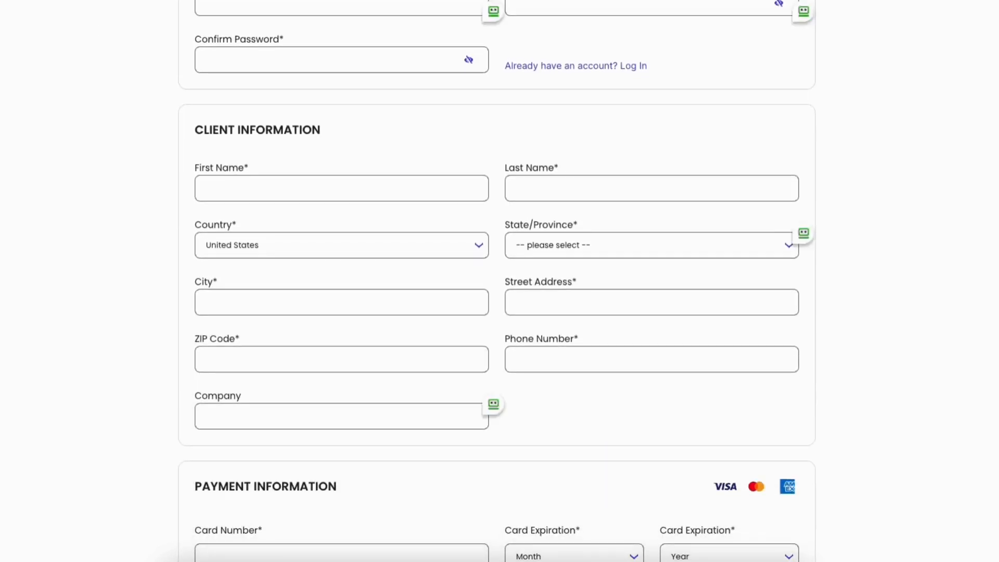
scroll(499, 281, down, 7)
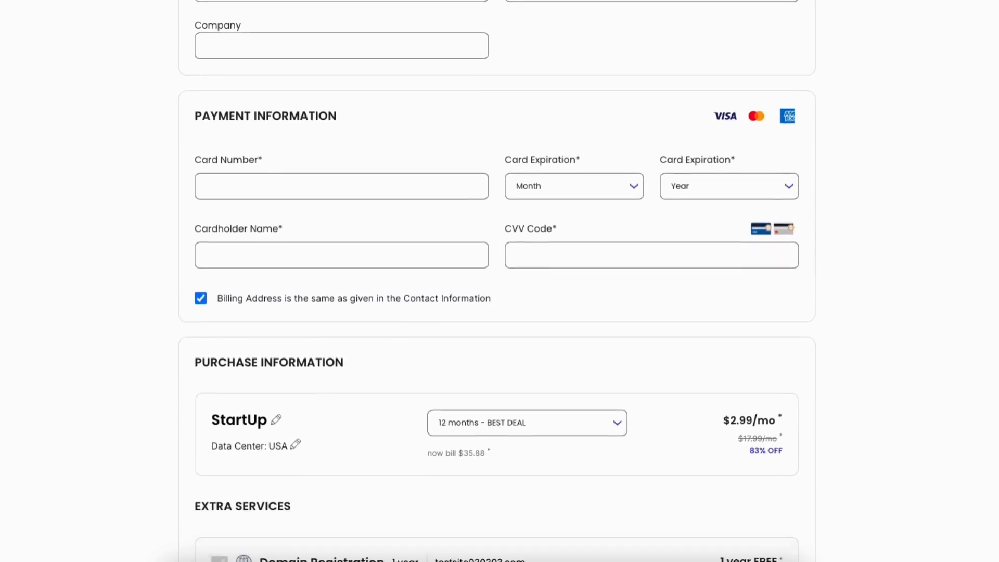
scroll(500, 281, down, 3)
scroll(499, 280, down, 3)
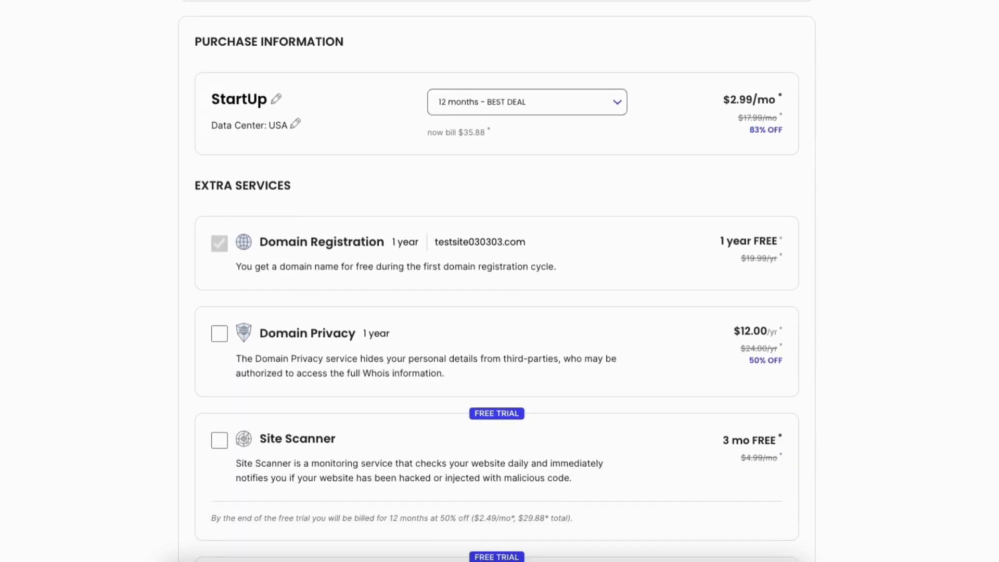
- Check the available billing periods and hosting plans, keeping 12 months and the StartUp Hosting Plan
click(469, 101)
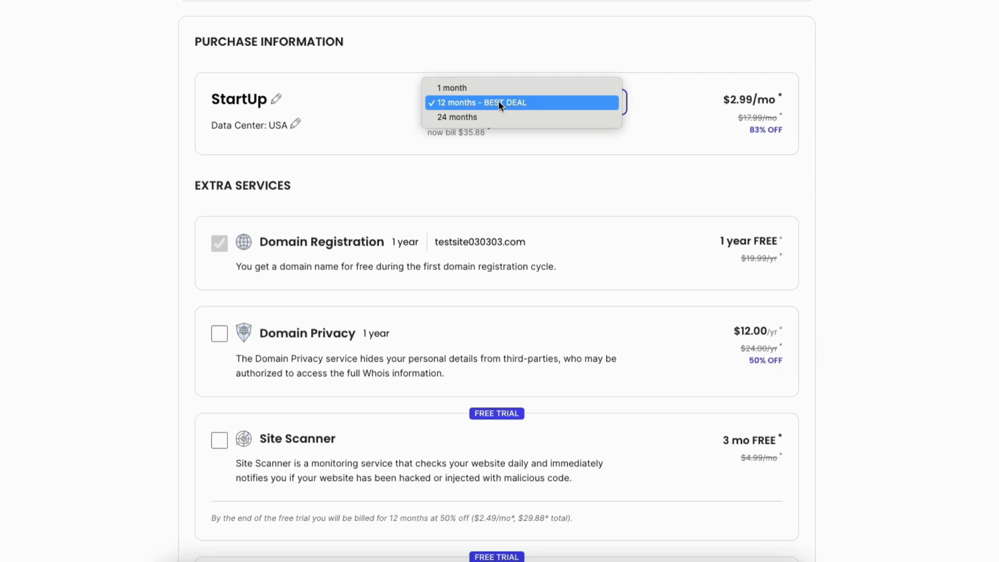
click(544, 103)
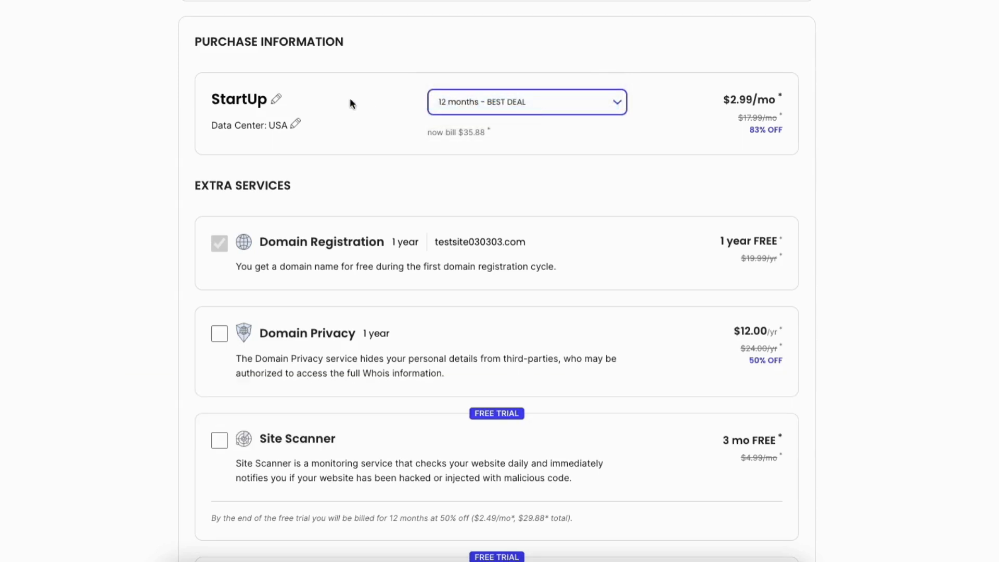
click(275, 99)
click(276, 101)
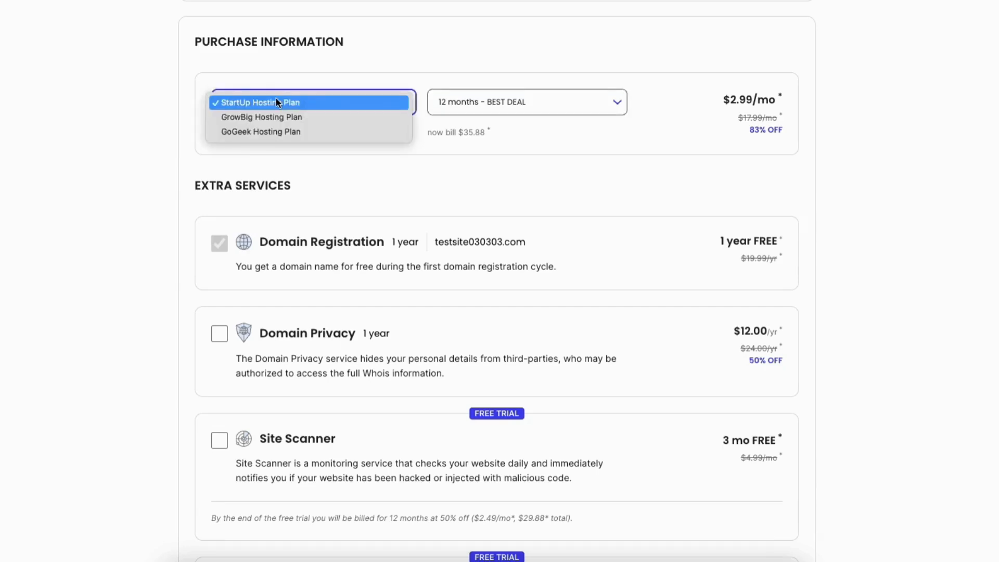
click(131, 127)
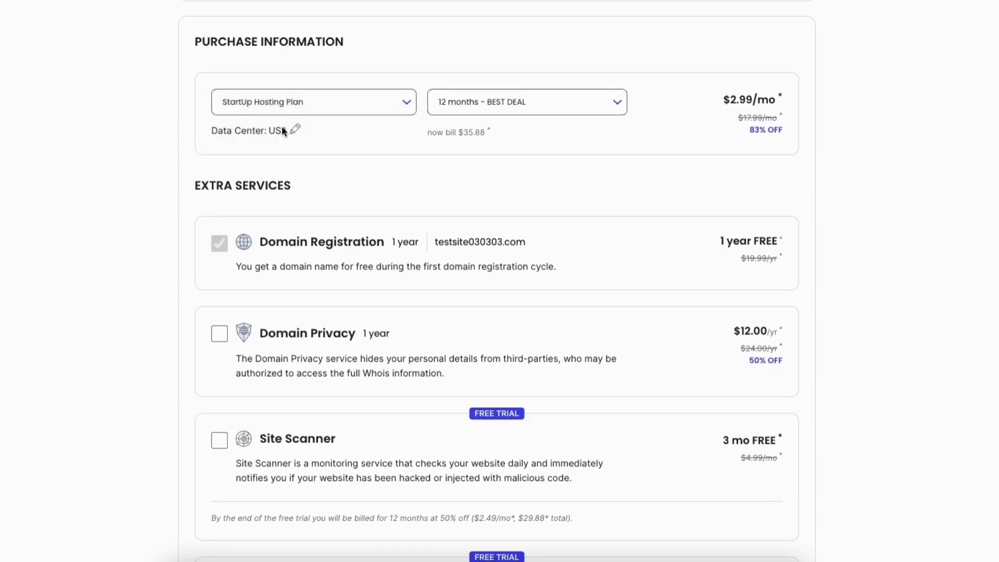
- Check the data center locations offered for the hosting plan, keeping USA, Iowa
click(296, 129)
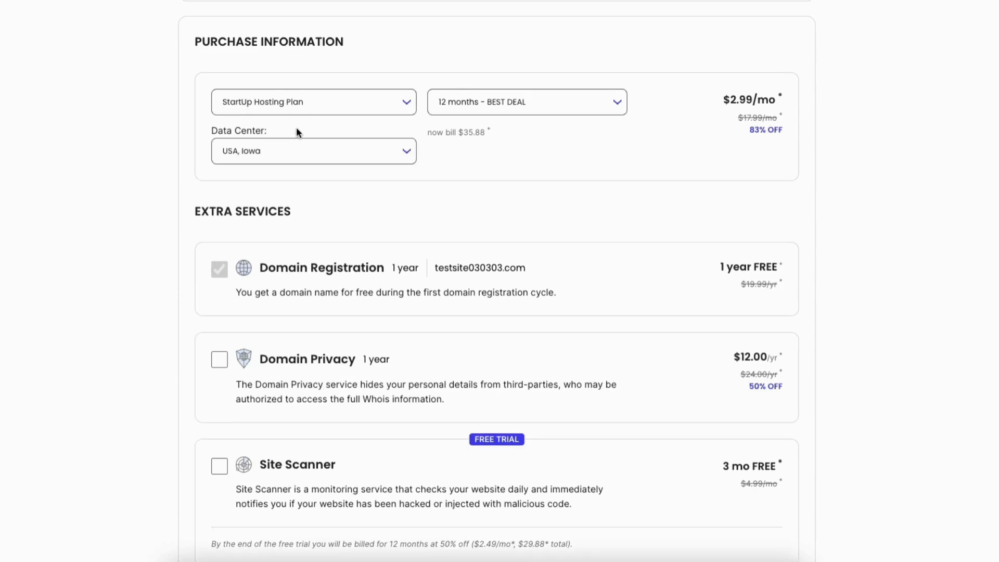
click(292, 150)
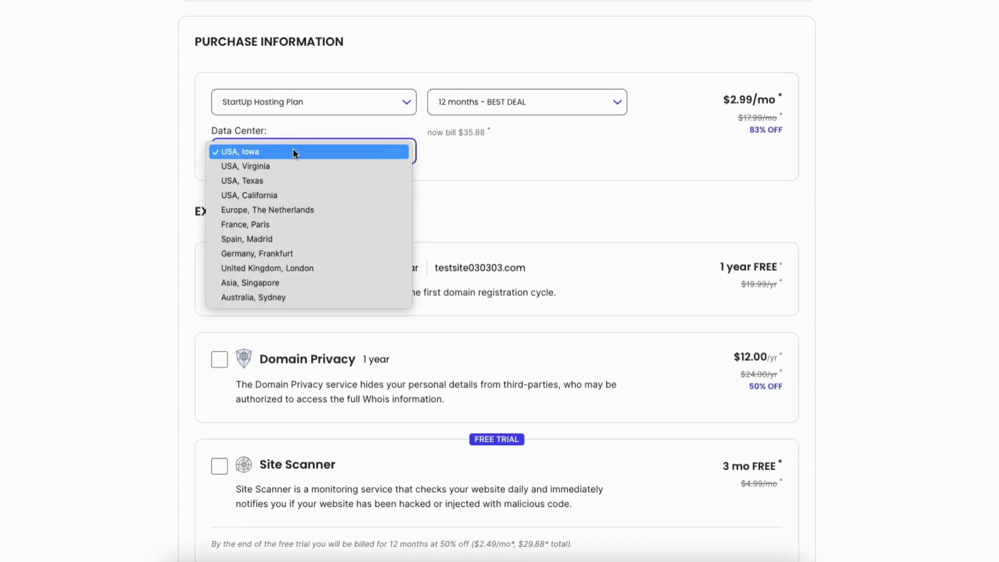
click(138, 159)
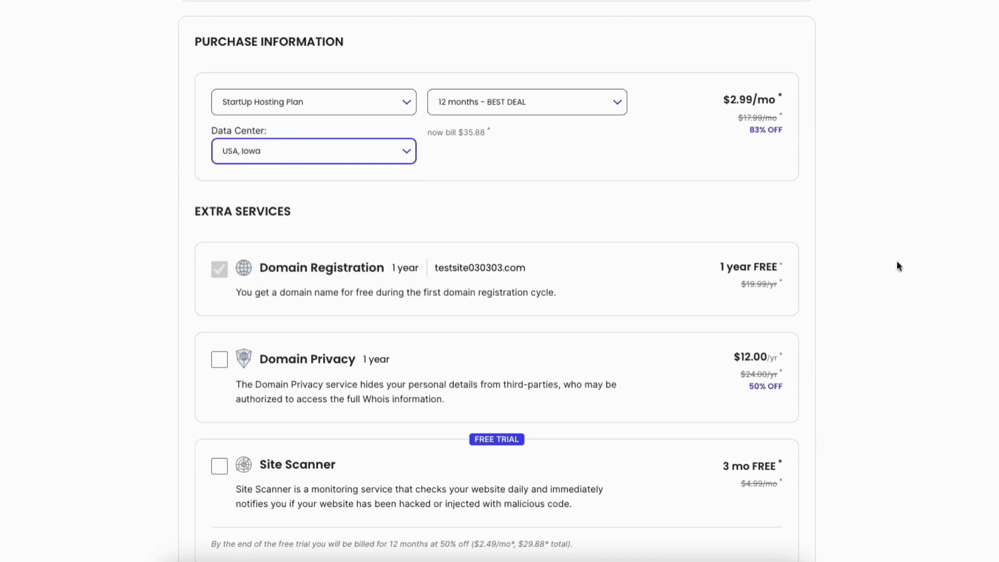
- Review the optional extra services on the order form, including Domain Privacy, Site Scanner, Premium Backup and Email Marketing
scroll(751, 263, down, 3)
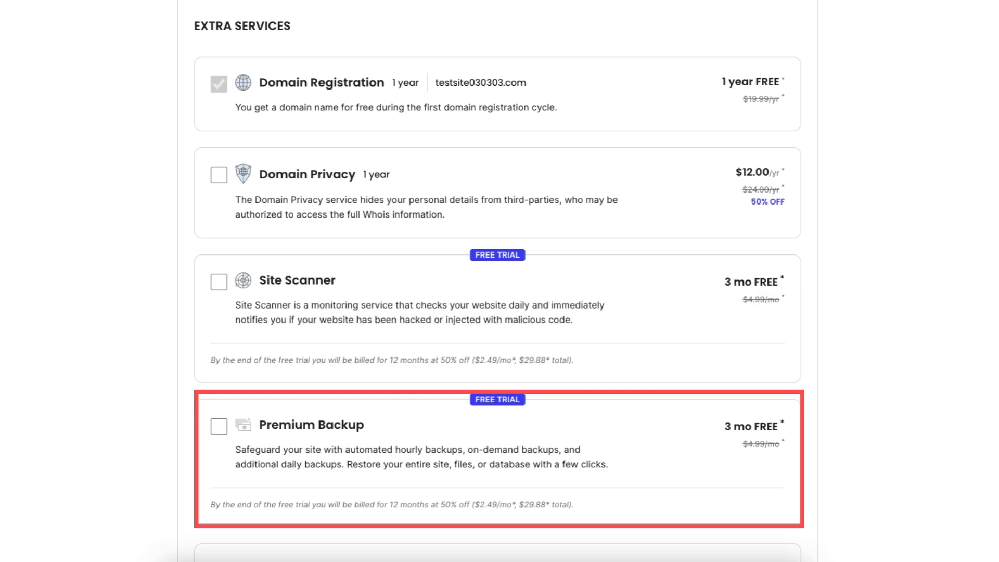
scroll(497, 281, down, 3)
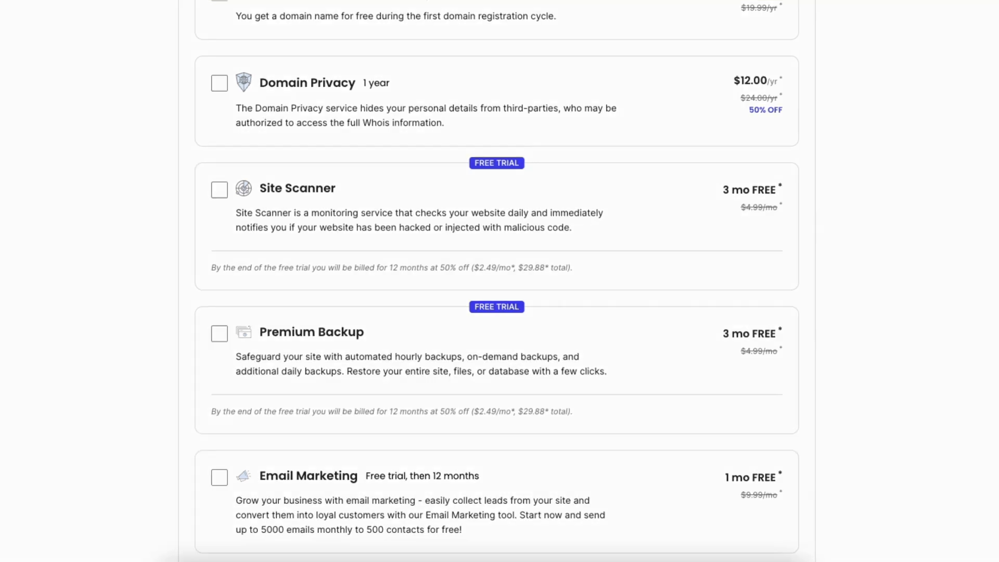
scroll(496, 281, down, 6)
scroll(496, 281, down, 2)
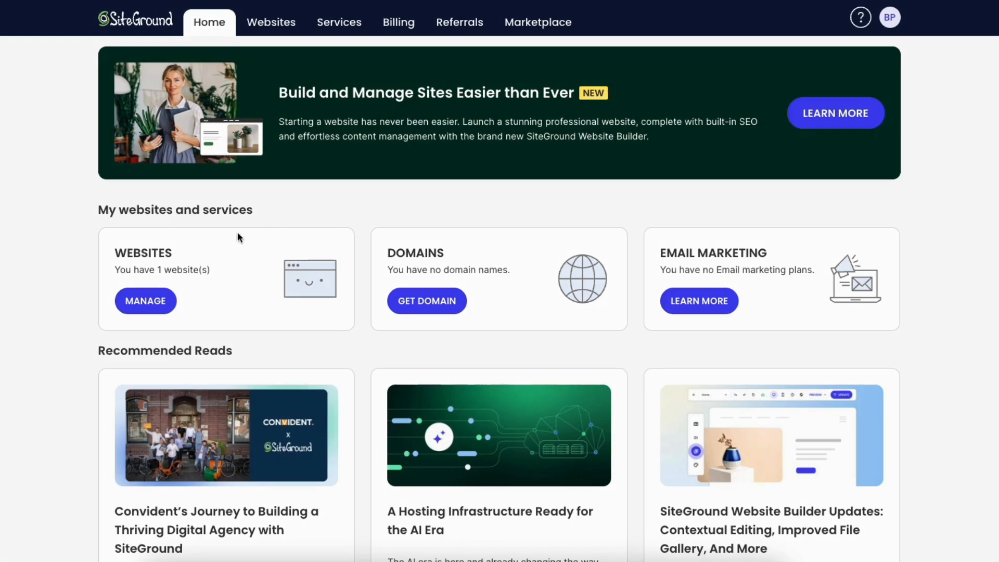
- Open the existing website's details page and view its additional management actions
click(144, 300)
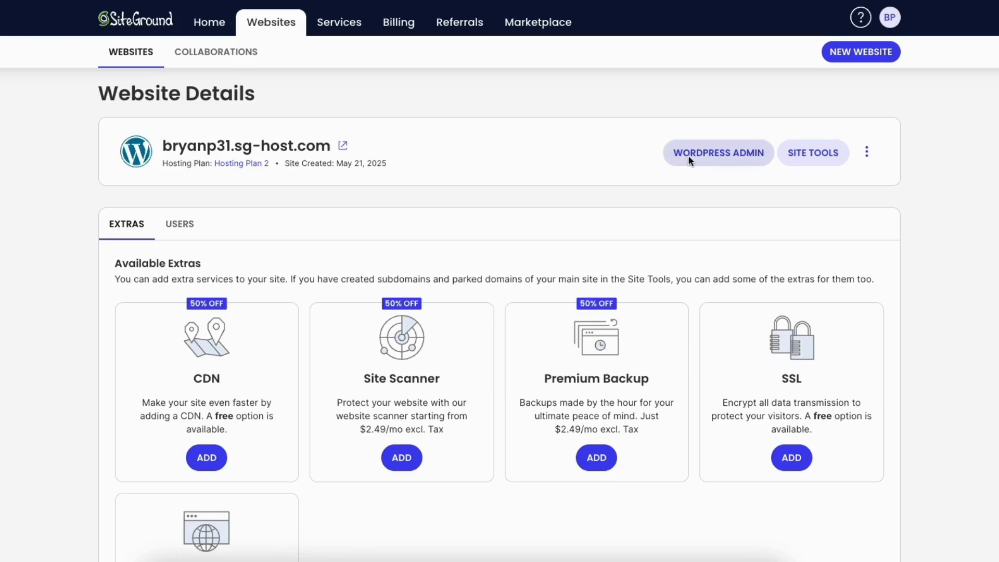
click(868, 153)
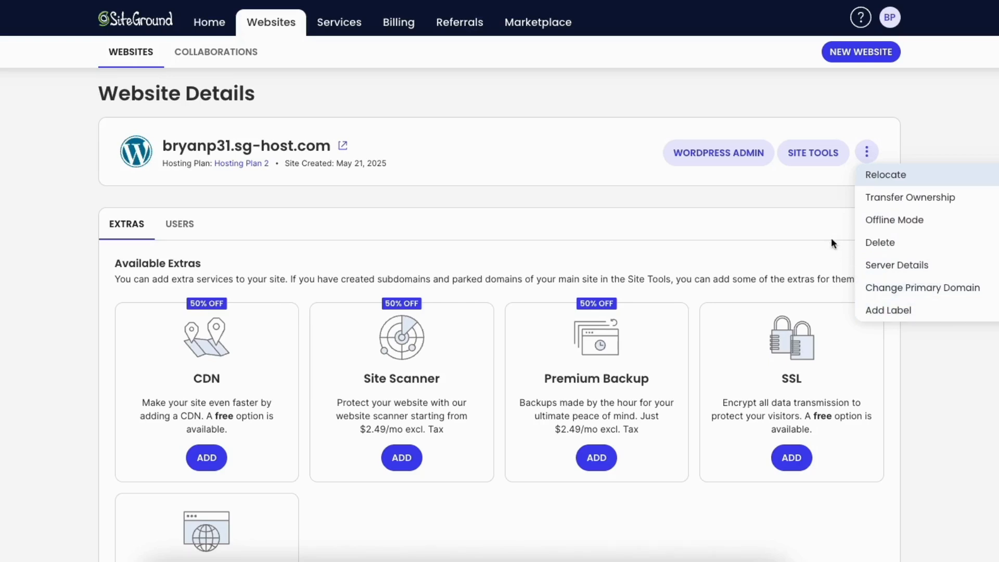
click(816, 202)
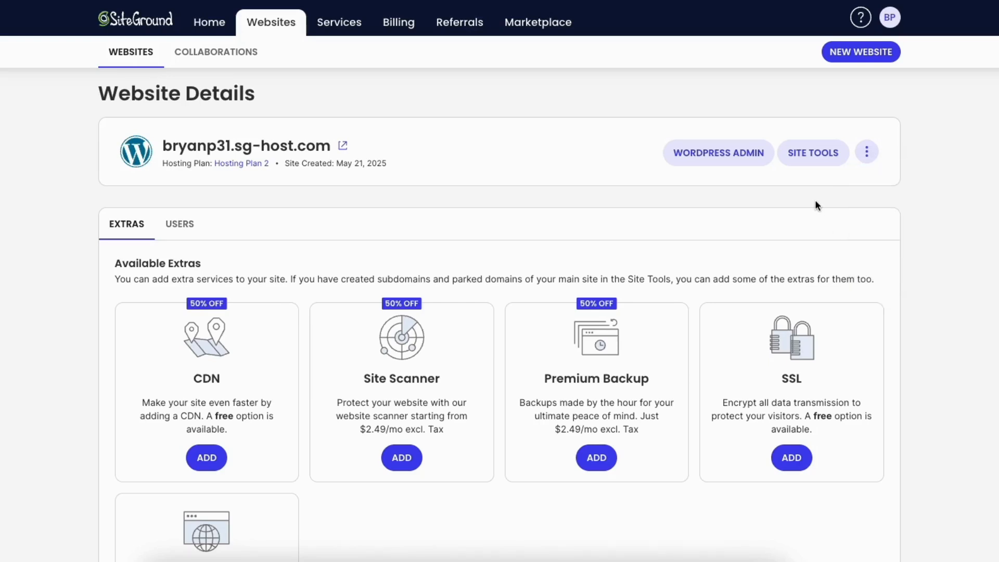
- Open the website's Site Tools and go to the Backups page among the security tools
click(804, 155)
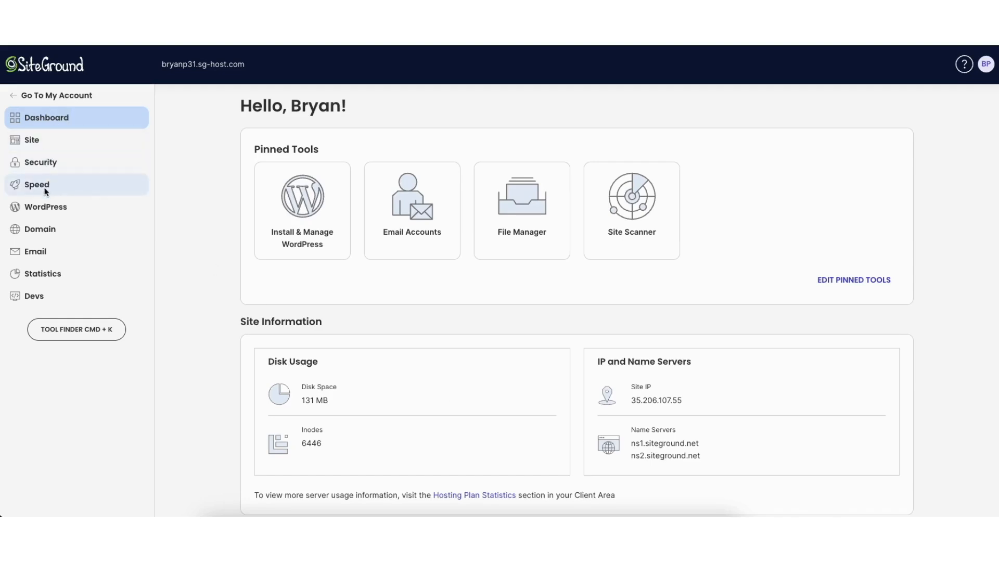
click(46, 143)
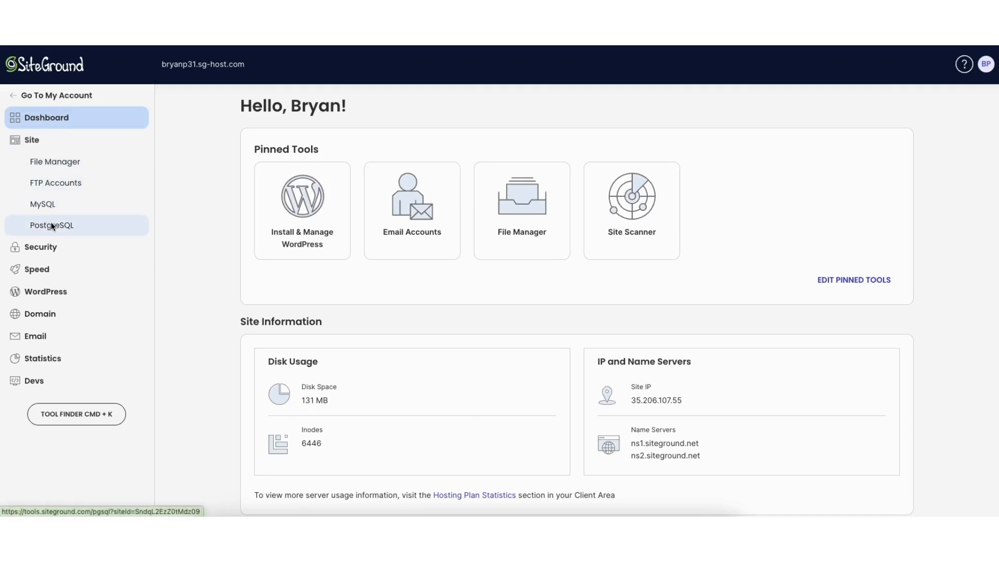
click(50, 246)
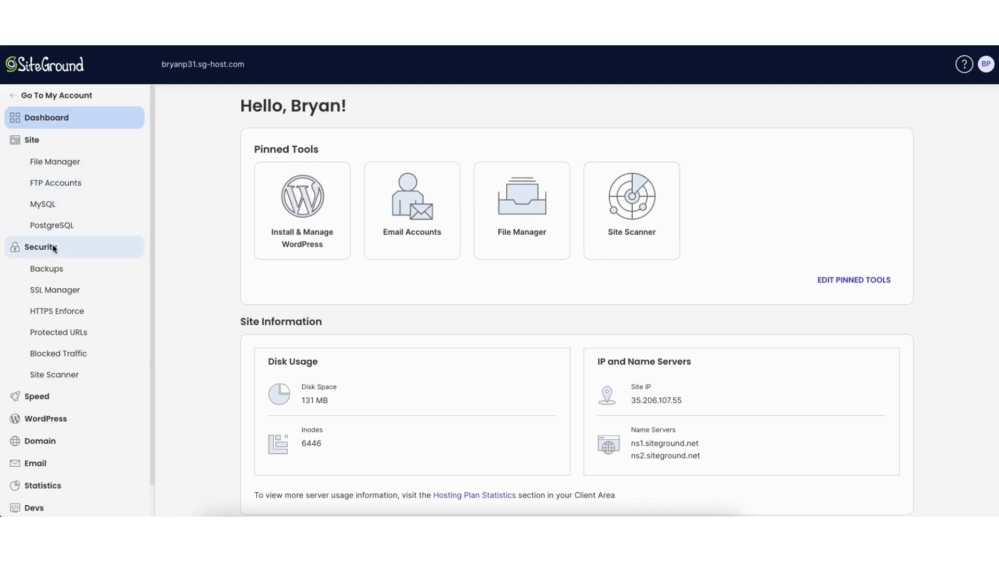
click(52, 271)
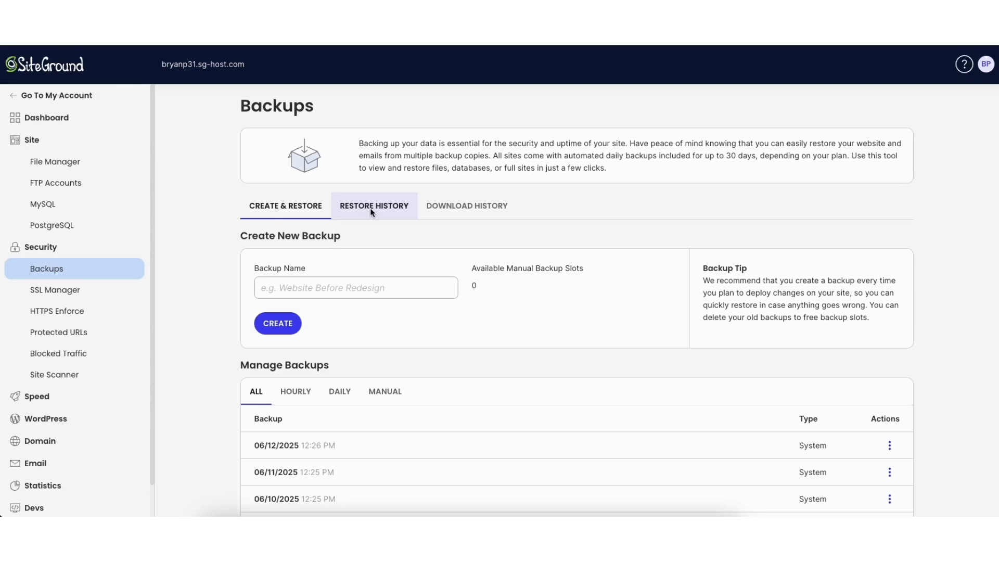
- View the site's Caching page and compare the Basic and Premium plans on the CDN page
click(53, 395)
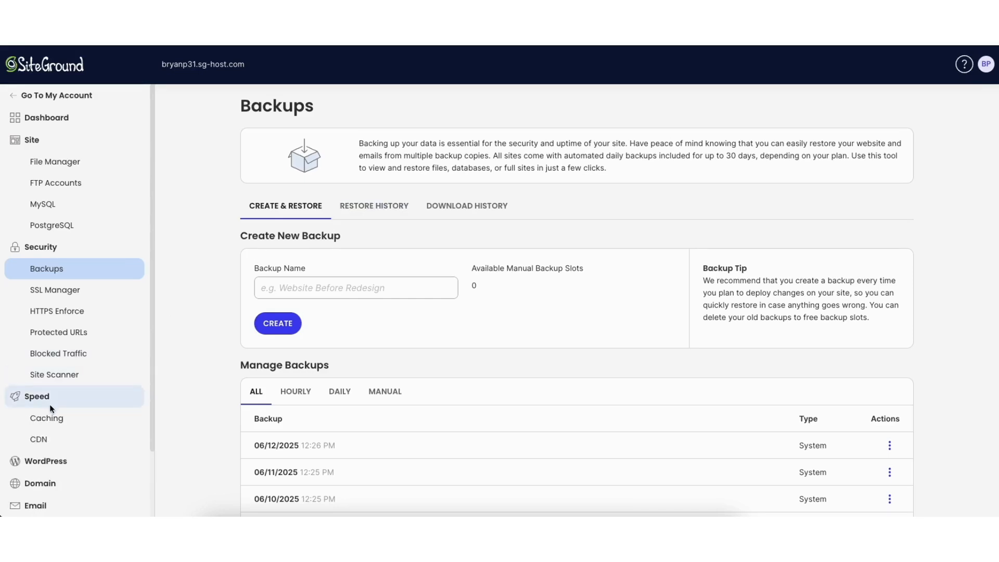
click(48, 418)
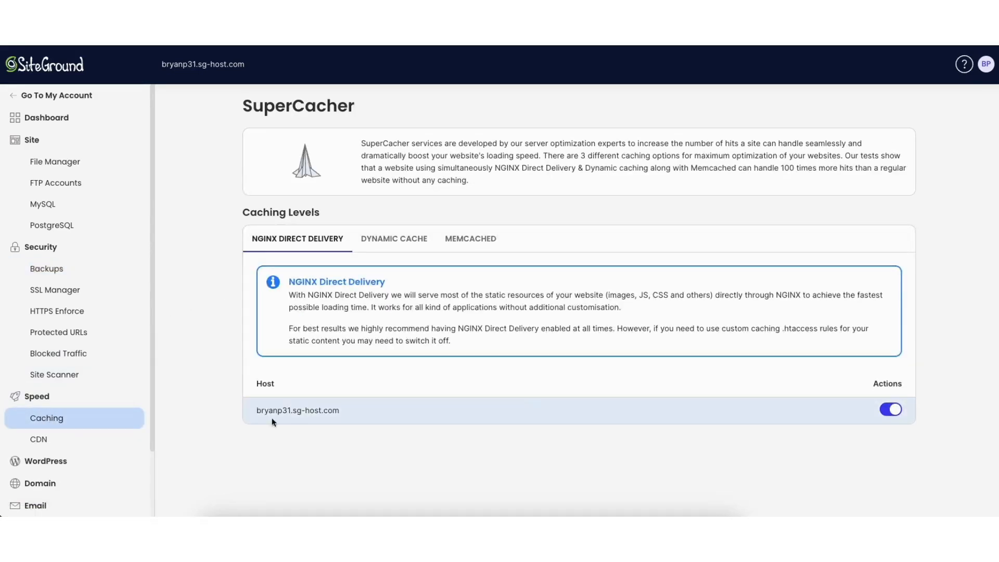
click(78, 440)
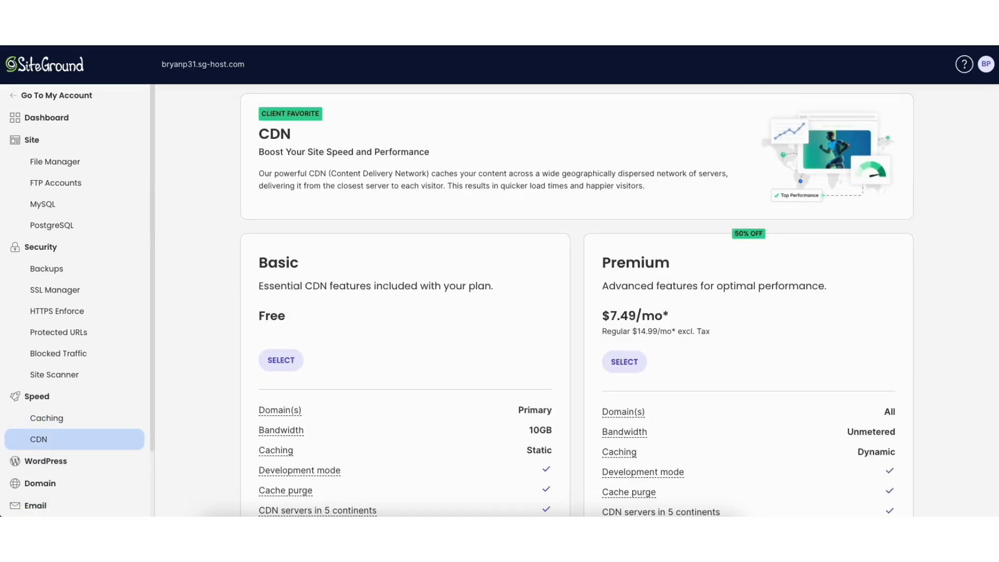
scroll(986, 109, down, 3)
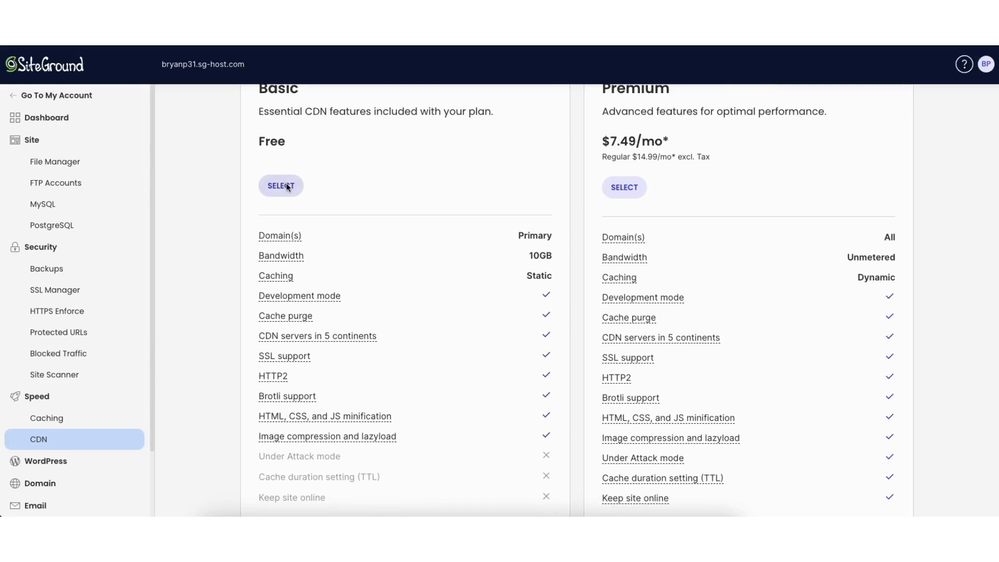
- Look over the WordPress and Domain tools, and open the email Accounts page
click(46, 459)
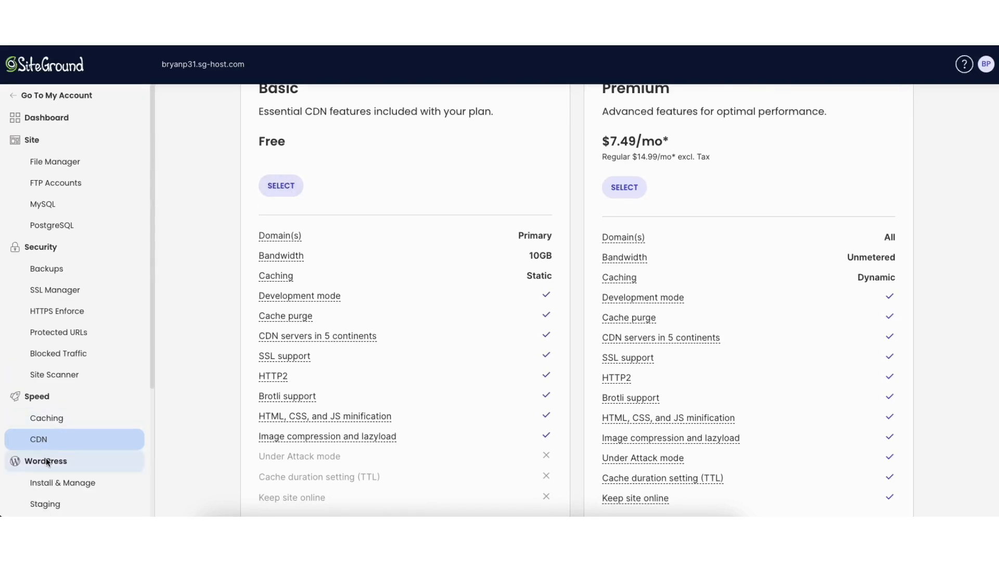
drag(151, 368, 152, 487)
click(55, 407)
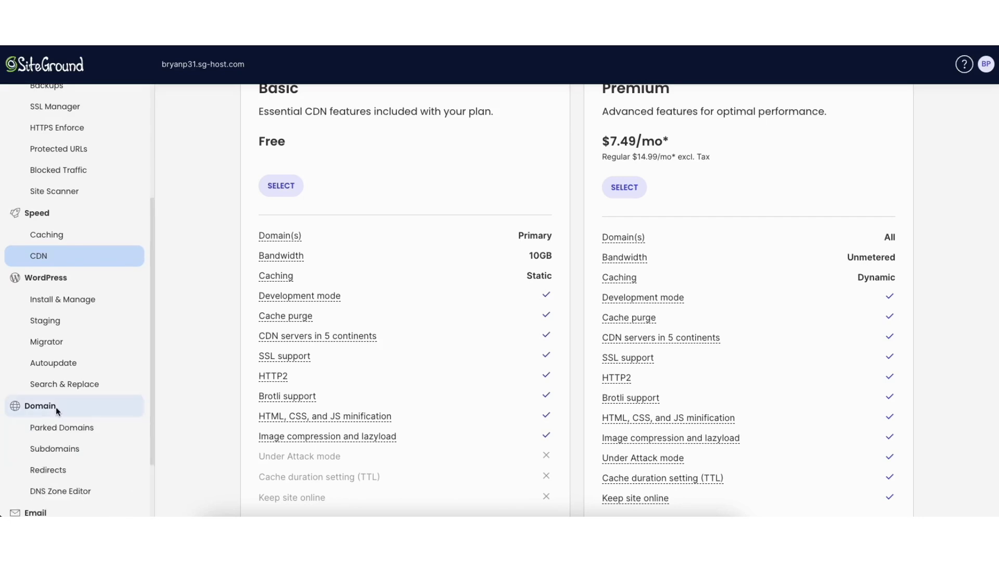
drag(151, 393, 150, 459)
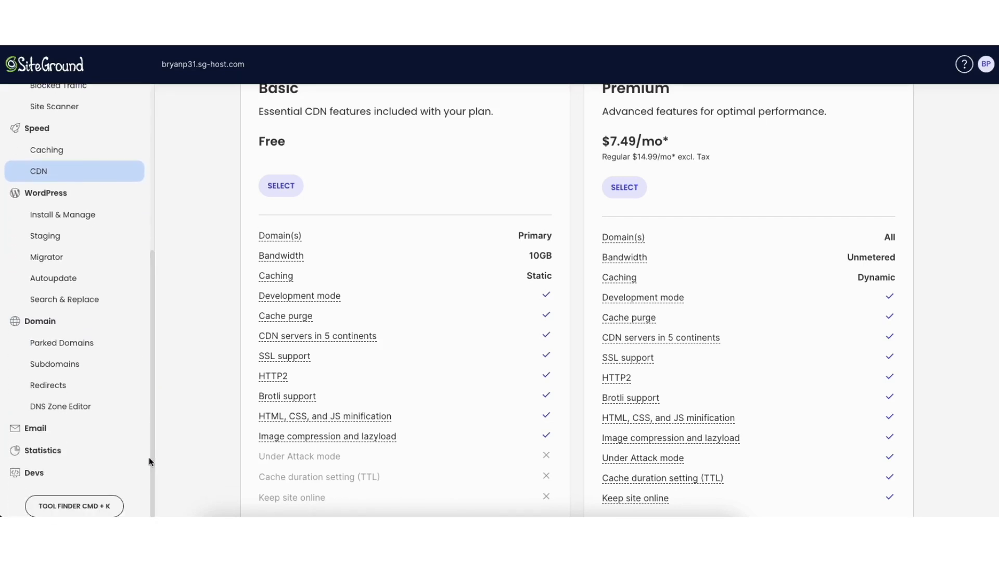
click(52, 432)
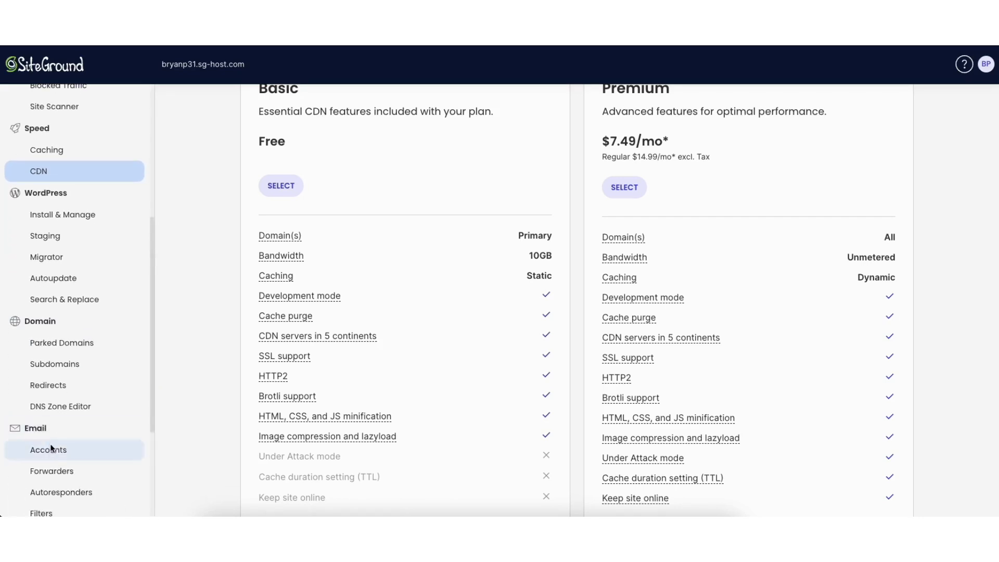
click(48, 449)
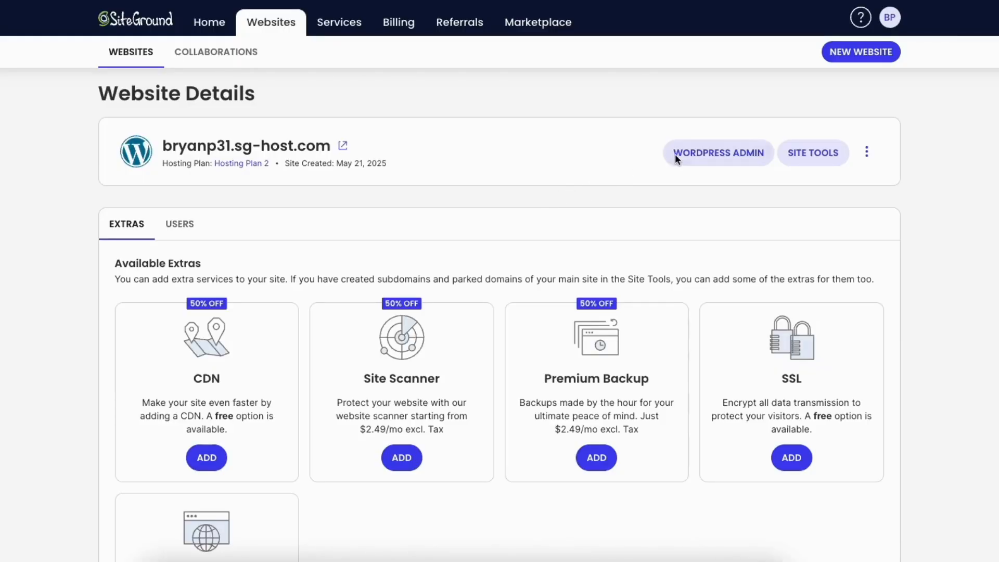
- Open the website's WordPress admin, go to its themes, and browse the popular themes available to add
click(687, 154)
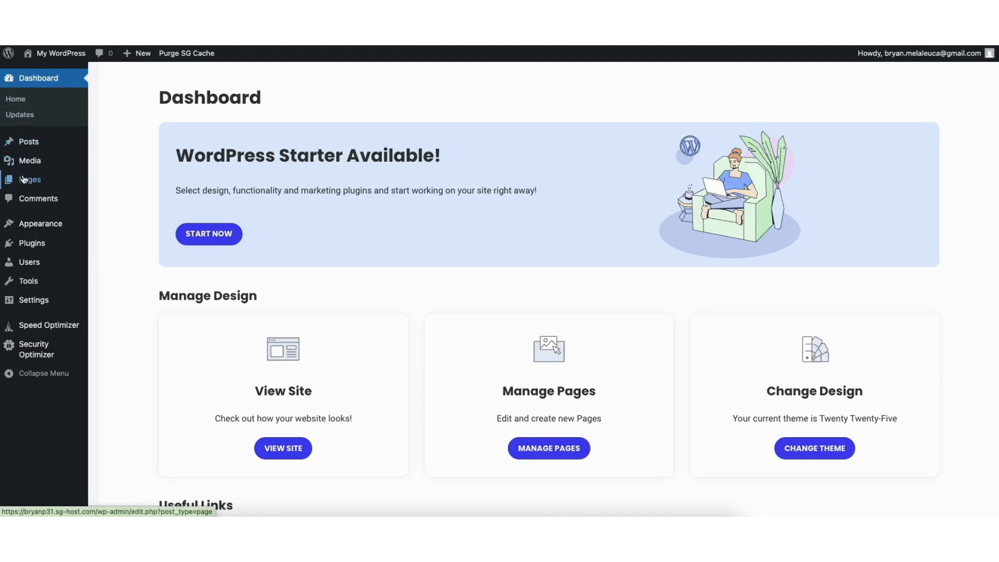
mouse_move(30, 227)
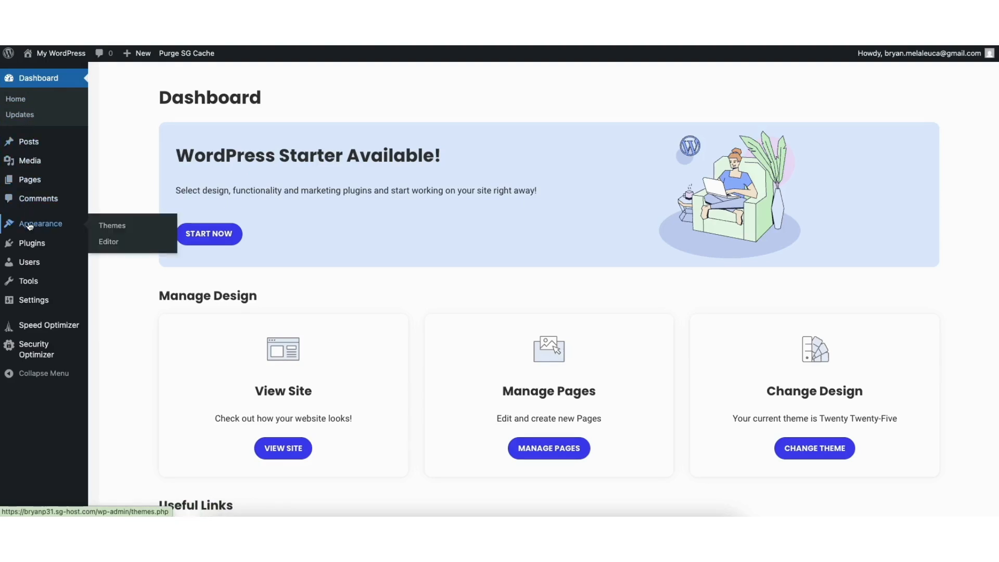
click(111, 228)
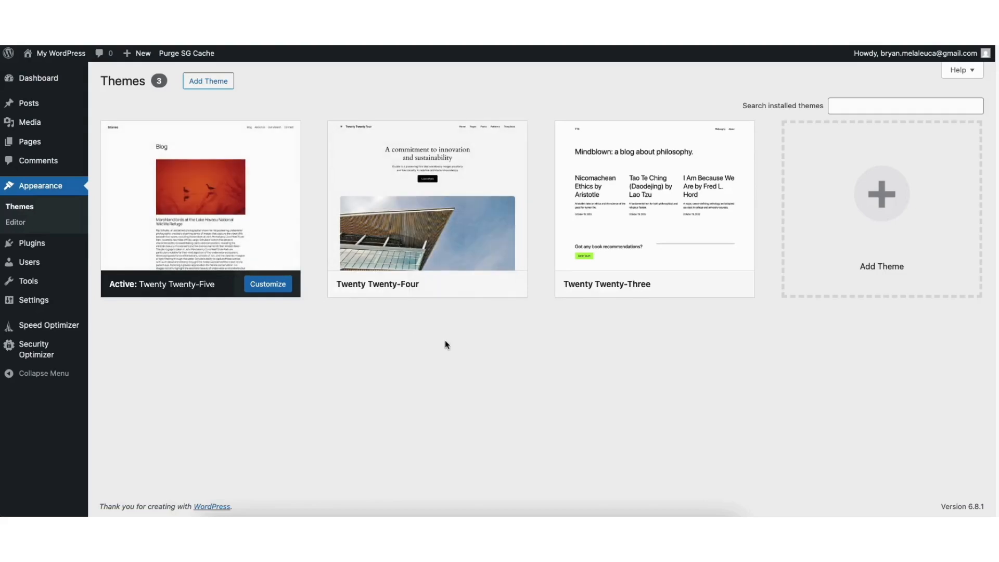
click(881, 208)
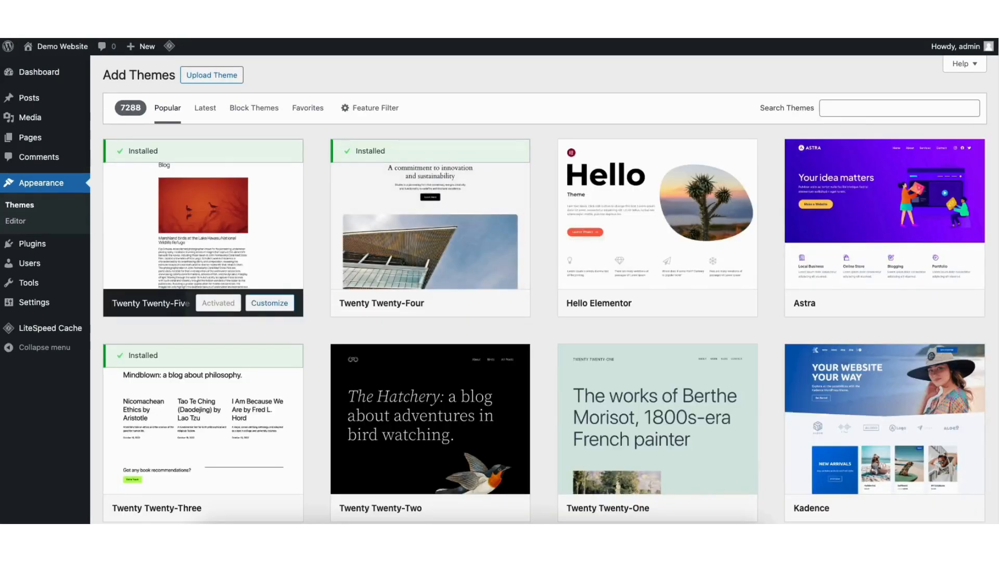
scroll(544, 289, down, 12)
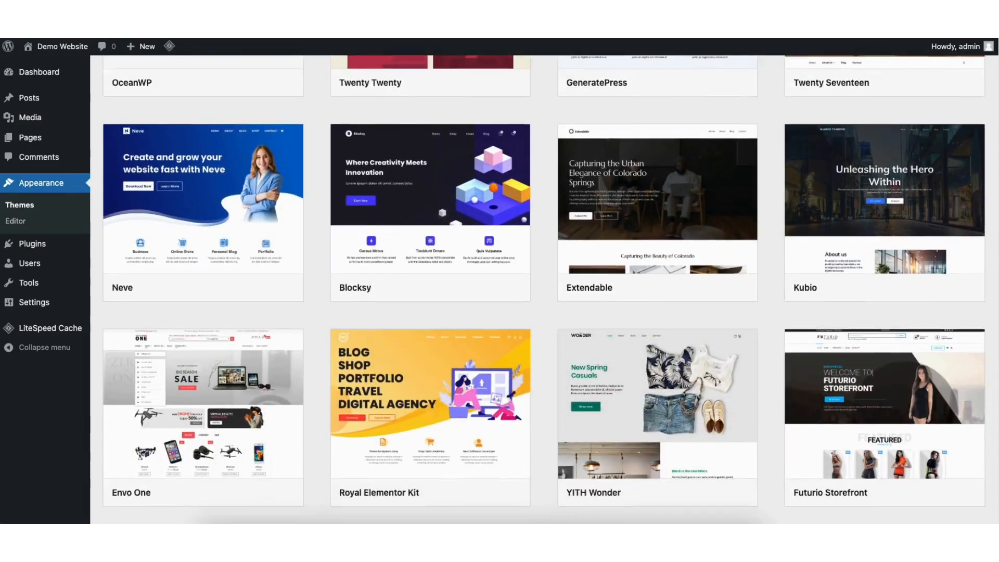
scroll(543, 289, down, 10)
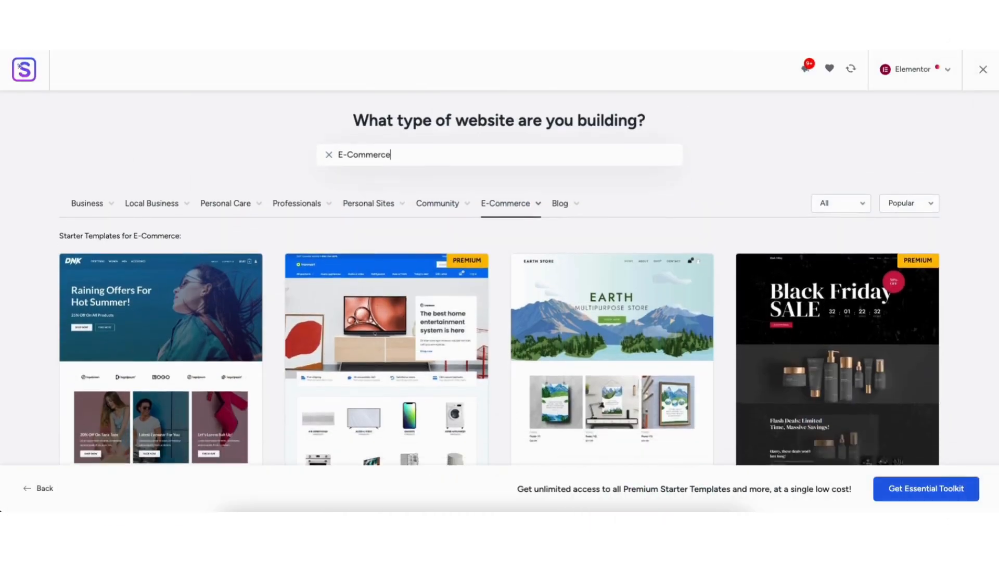
- Browse the E-Commerce starter templates and place a Text Editor widget in the store home page's hero section in Elementor
scroll(499, 281, down, 3)
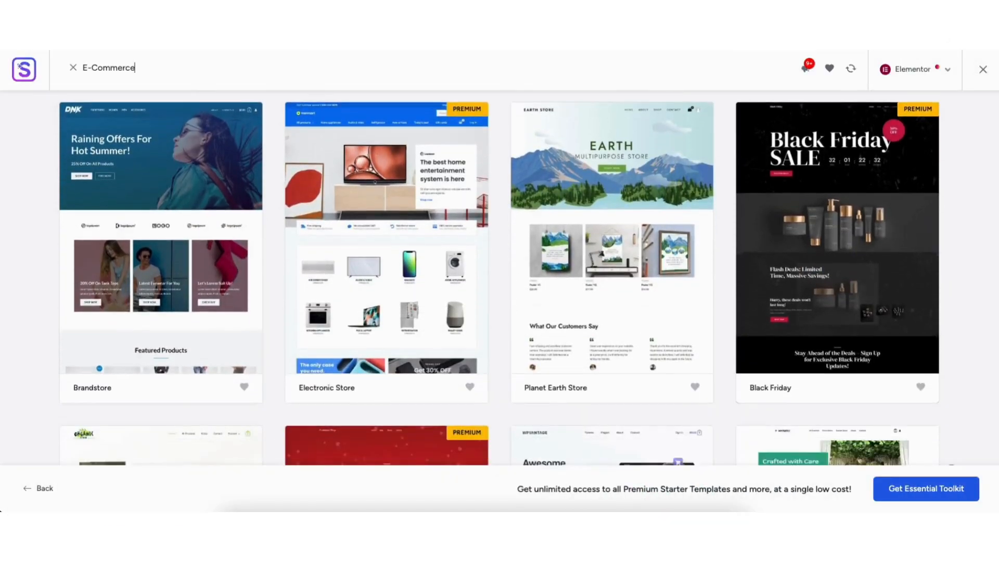
scroll(499, 279, down, 10)
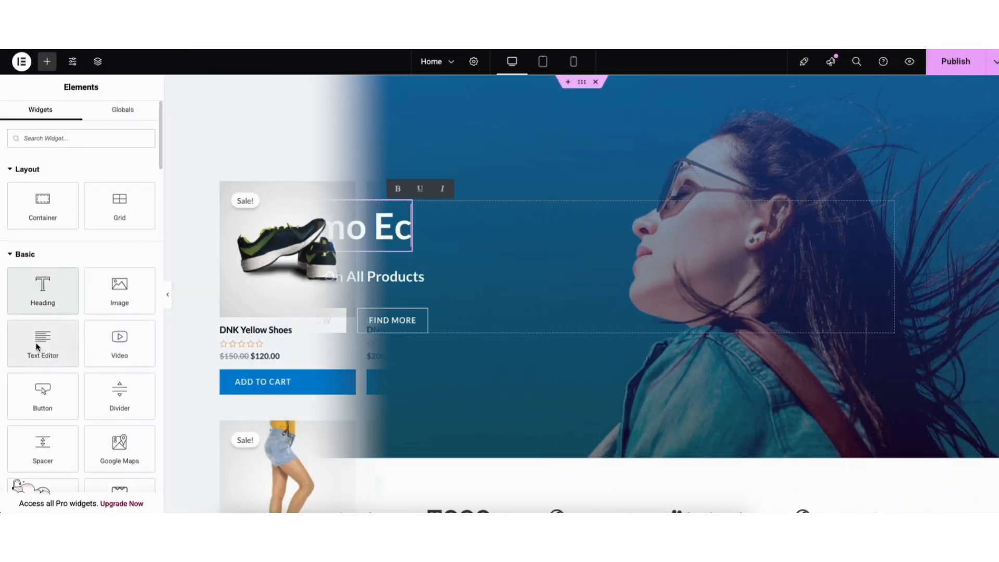
drag(43, 343, 562, 173)
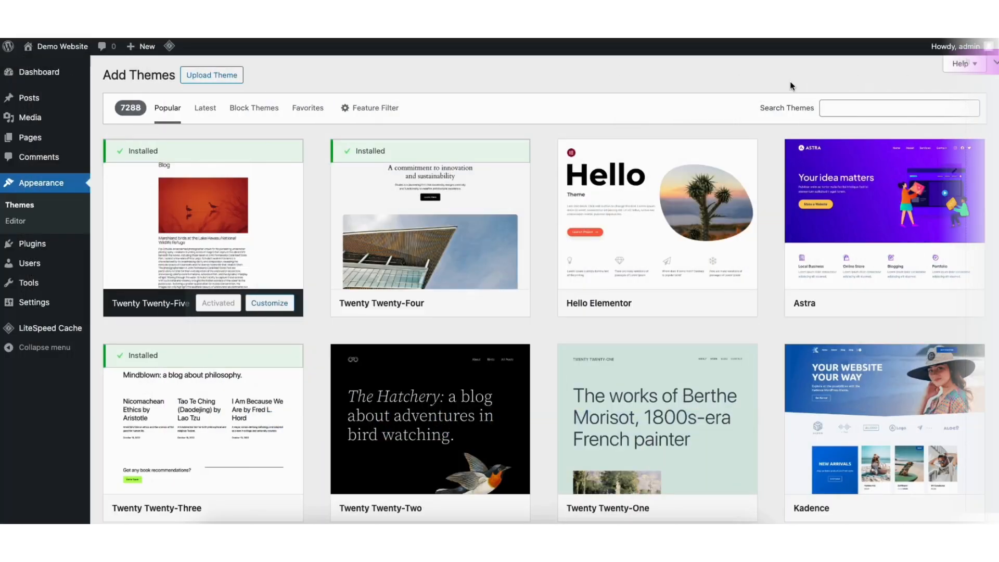
- Search the themes for "astra", then install and activate the Astra theme
click(827, 107)
text(astra)
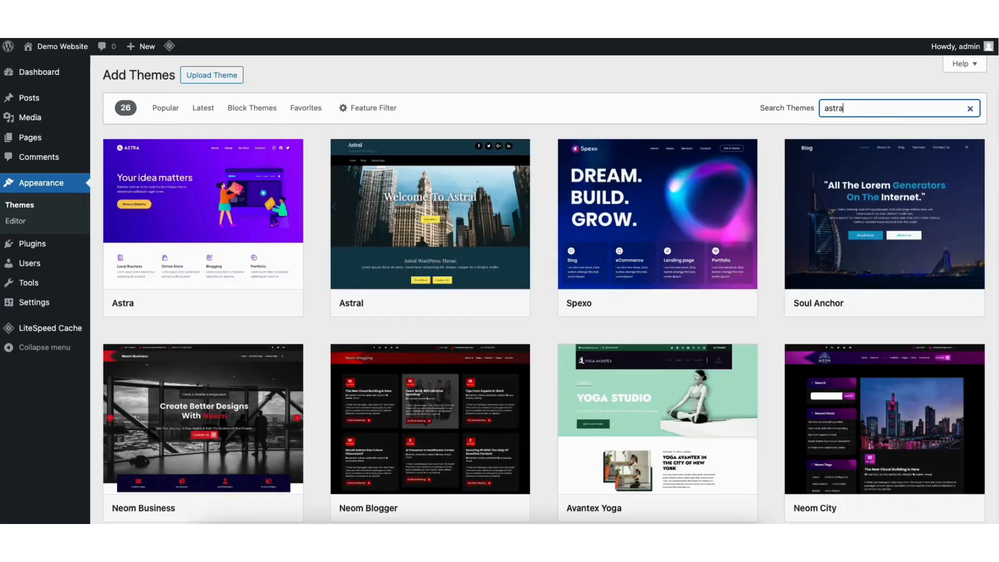
click(228, 303)
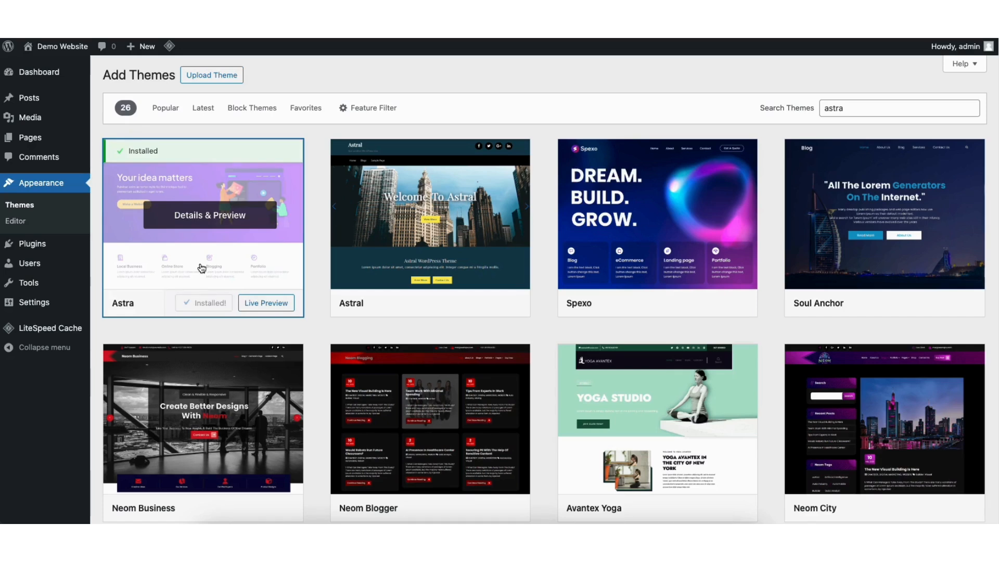
click(212, 302)
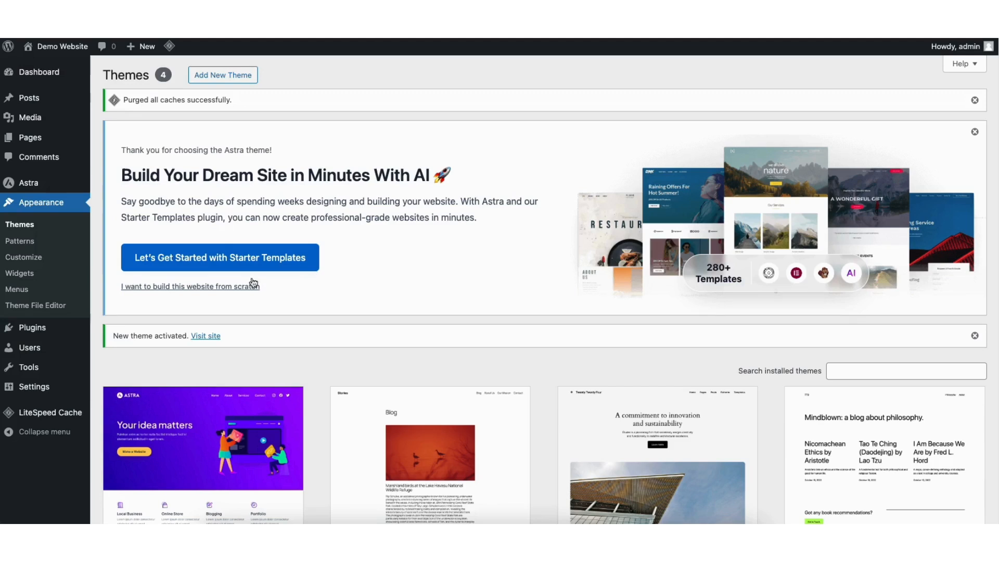
- Find the Starter Templates plugin by Brainstorm Force with the search "starter templates", then install and activate it
mouse_move(24, 332)
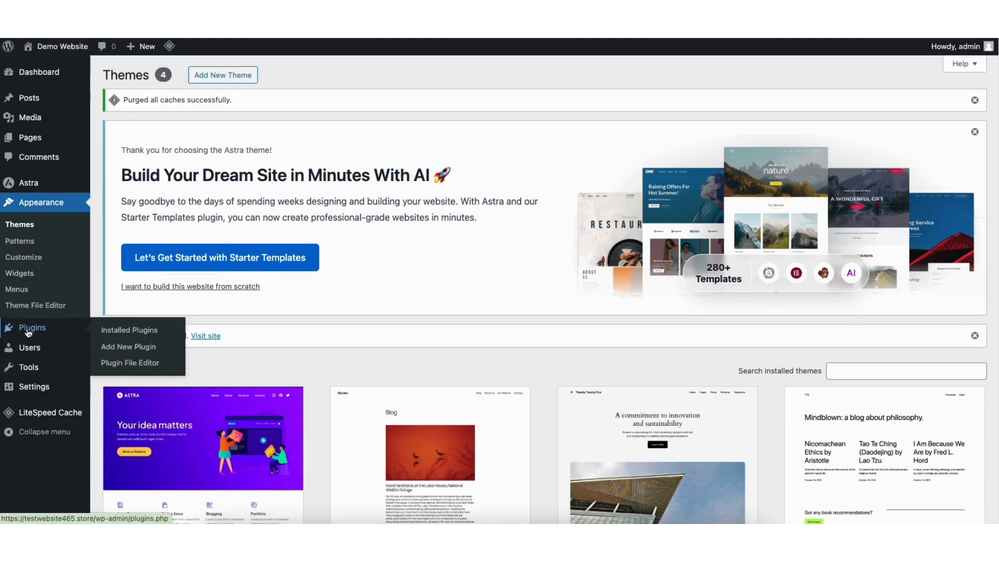
click(136, 349)
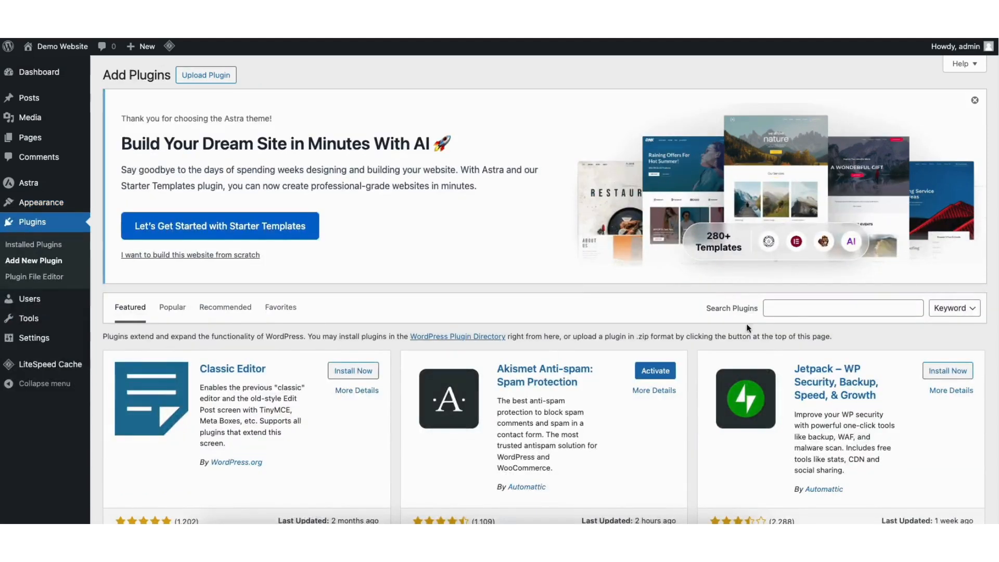
click(793, 305)
text(starter templates)
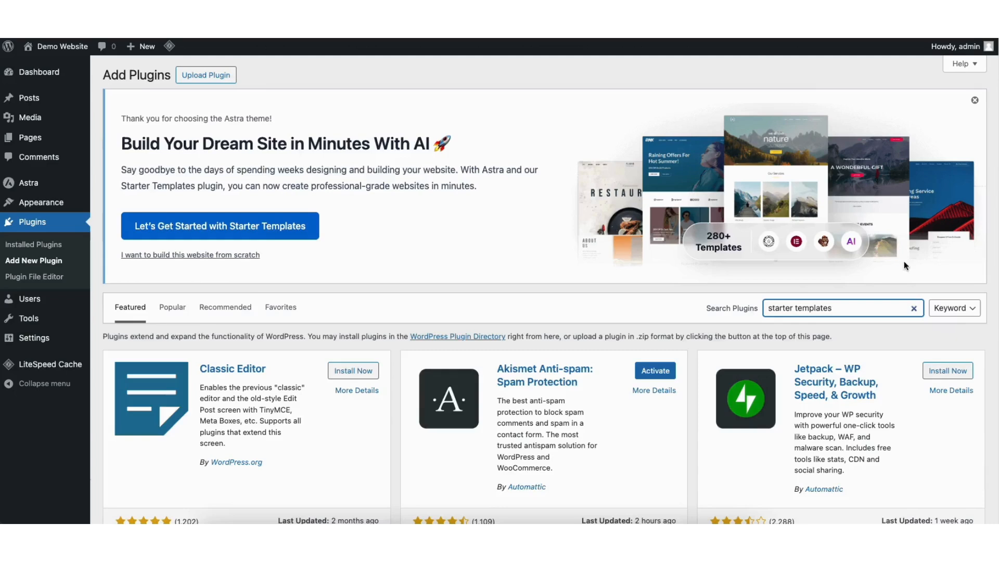
key(Return)
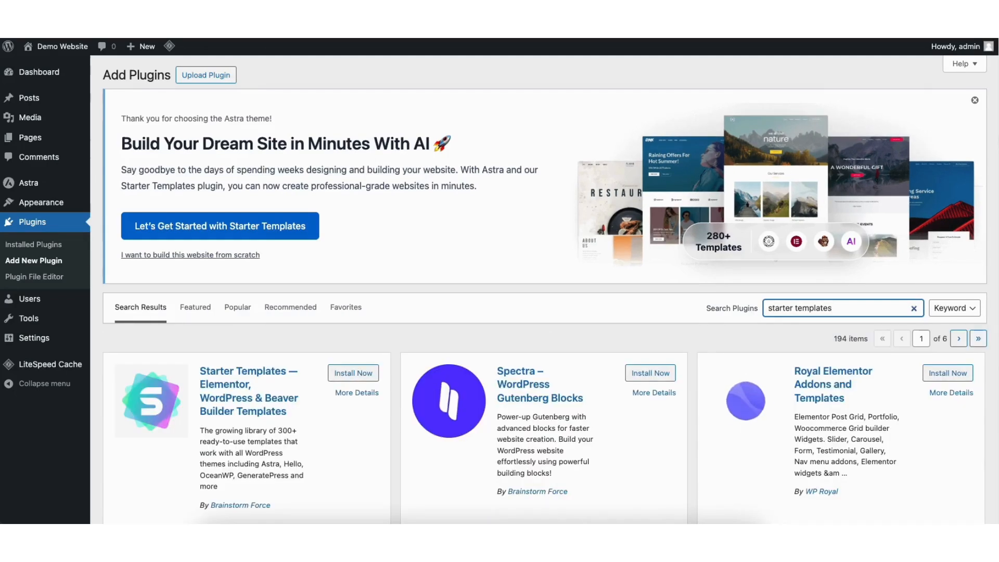
scroll(389, 200, down, 3)
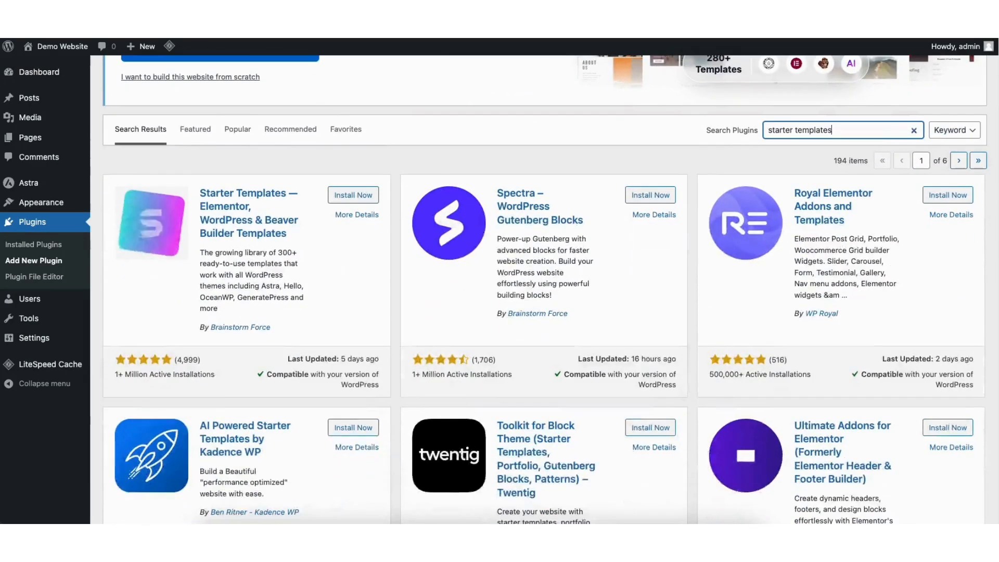
click(339, 195)
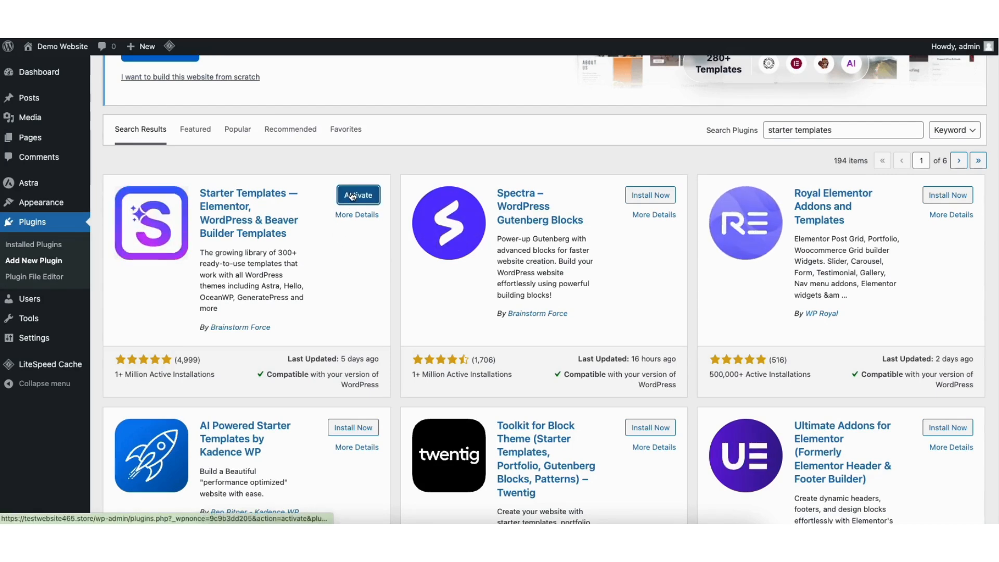
click(352, 195)
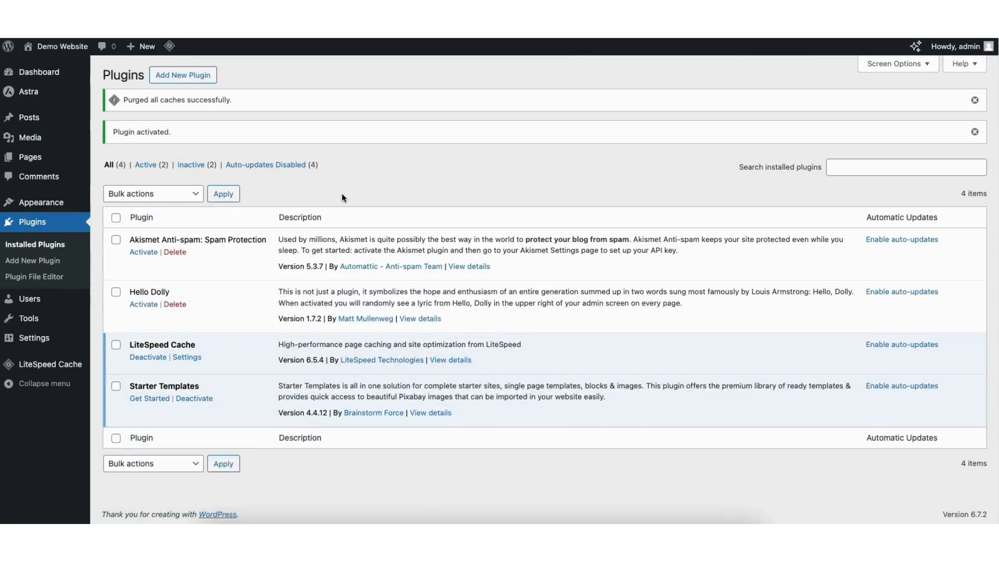
- Open the Starter Templates library and choose Elementor as the page builder
mouse_move(60, 206)
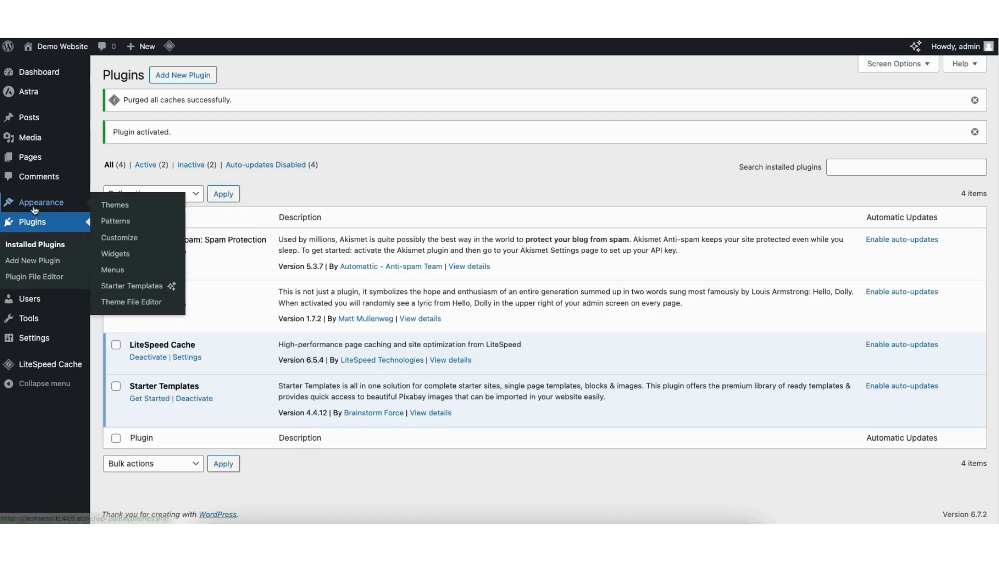
click(130, 288)
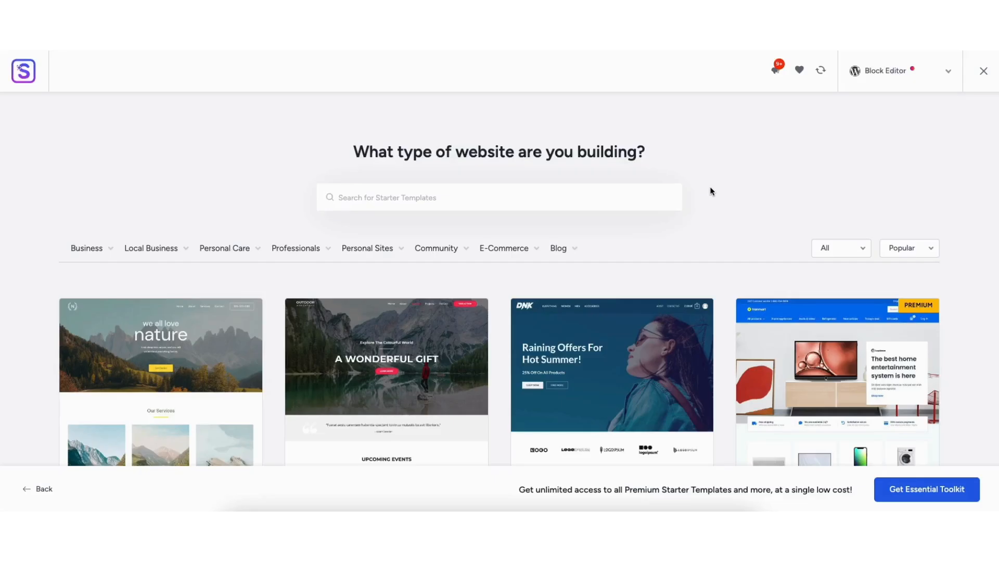
click(882, 74)
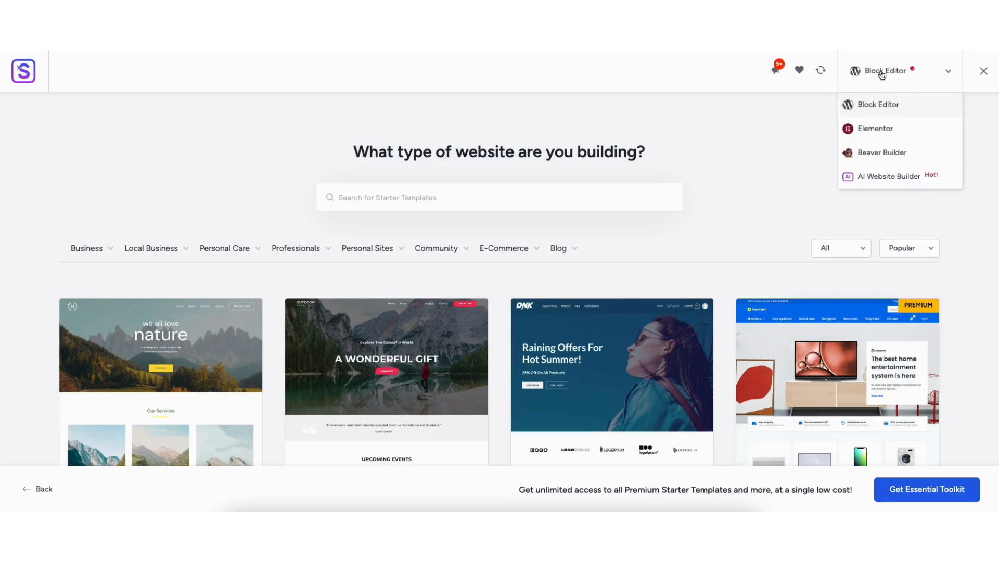
click(872, 128)
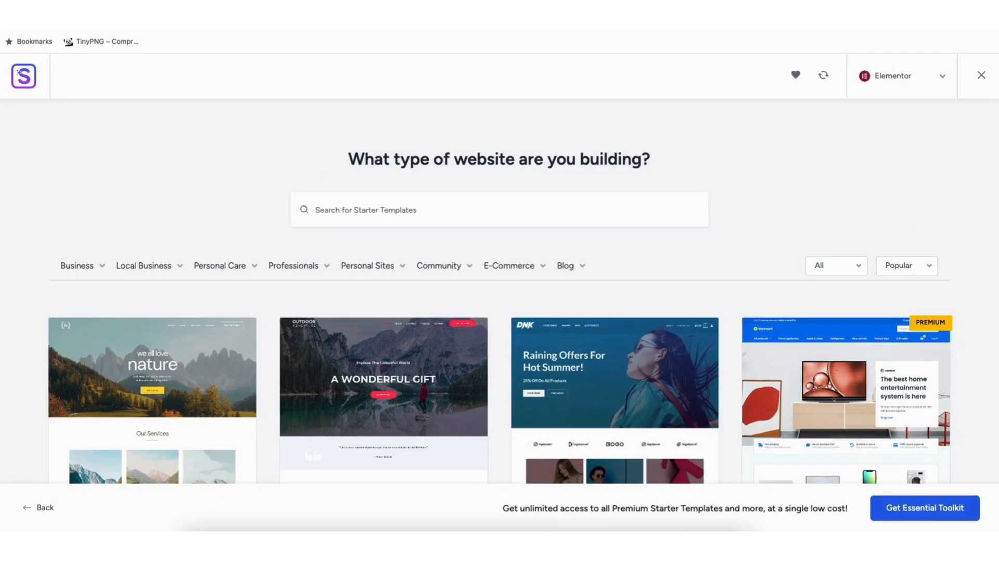
- Browse the Elementor starter templates and look over the website type categories, including Personal Care
scroll(499, 291, down, 6)
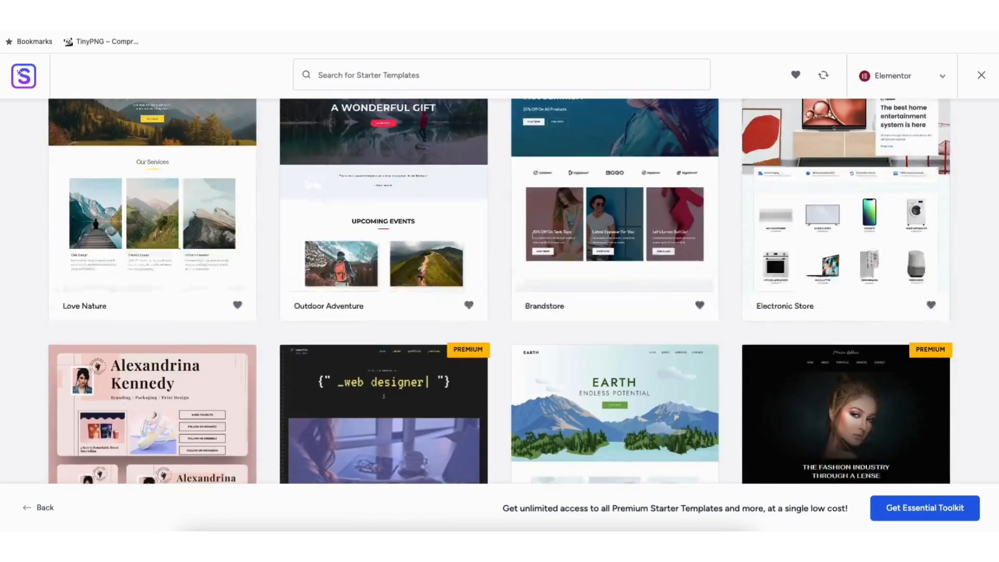
scroll(499, 291, down, 11)
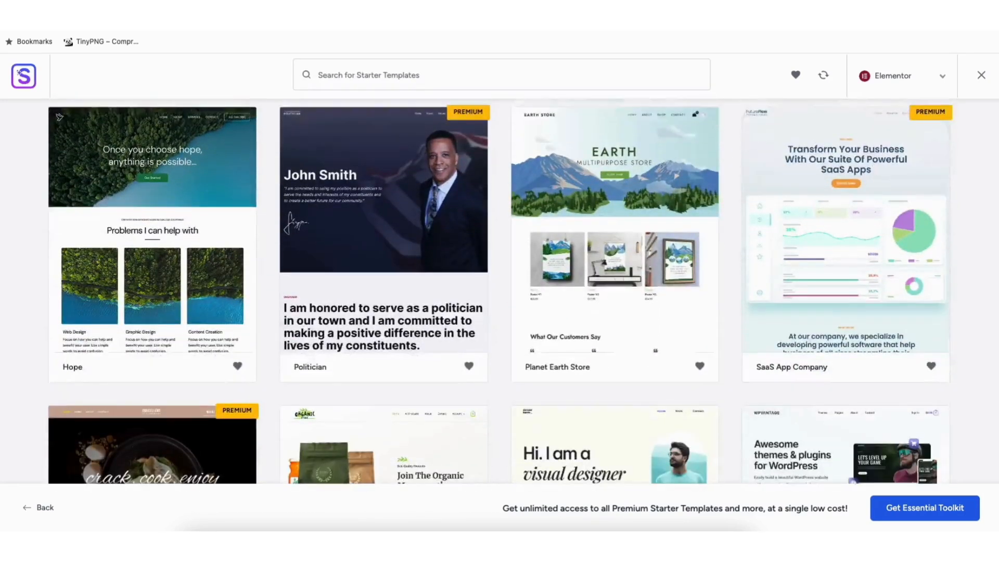
scroll(500, 291, down, 6)
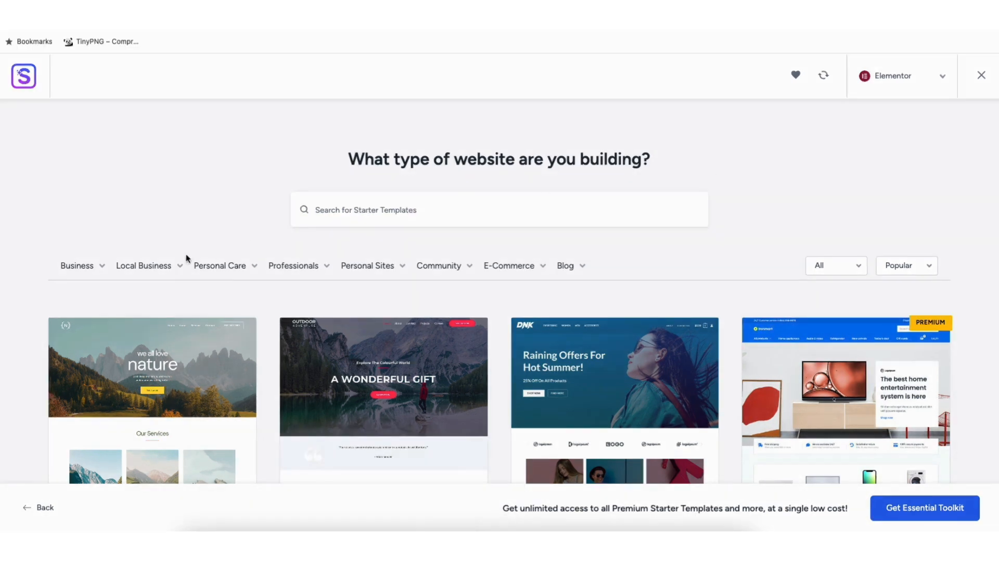
mouse_move(73, 253)
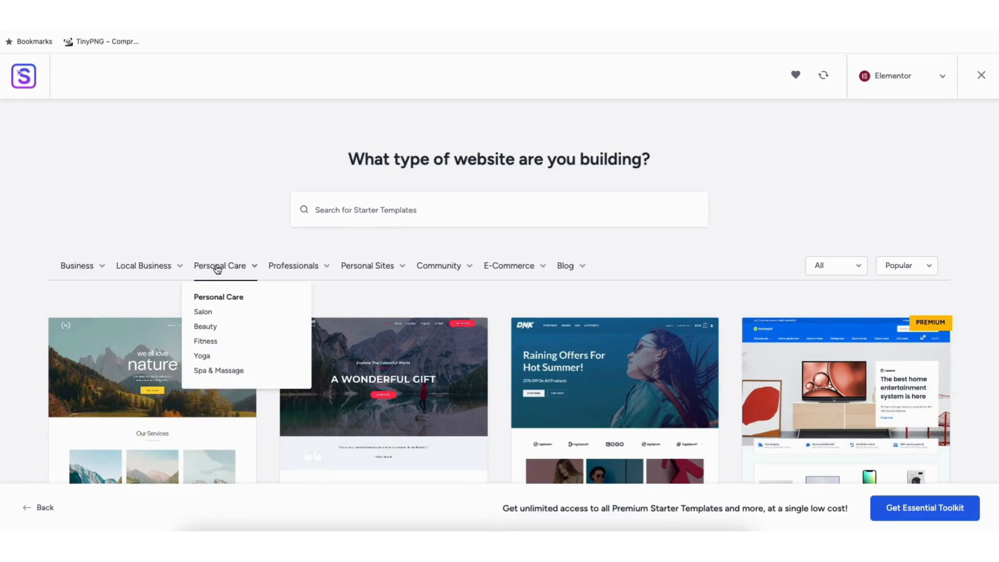
mouse_move(278, 272)
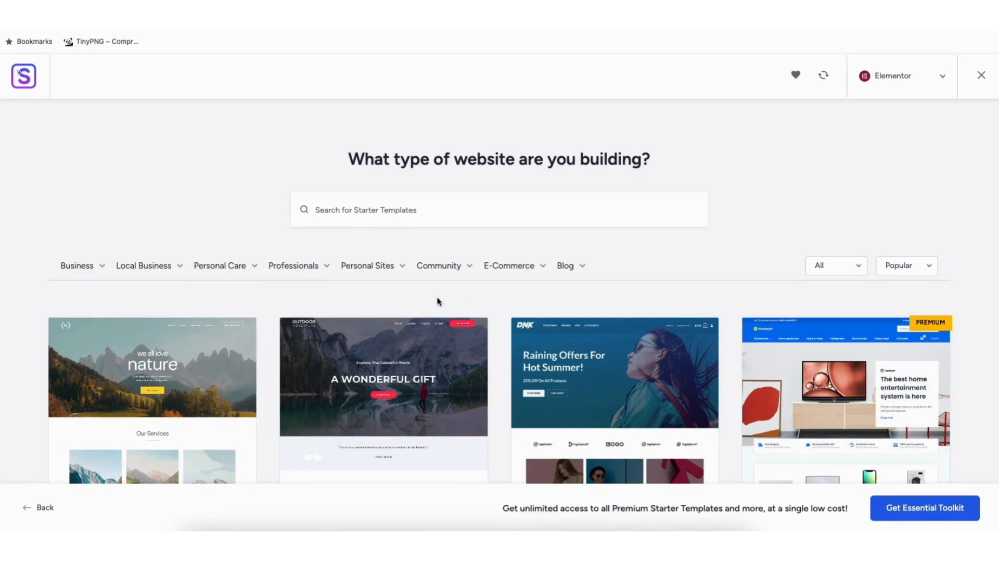
- Preview the Love Nature template, look down its home page, and close the preview
click(147, 383)
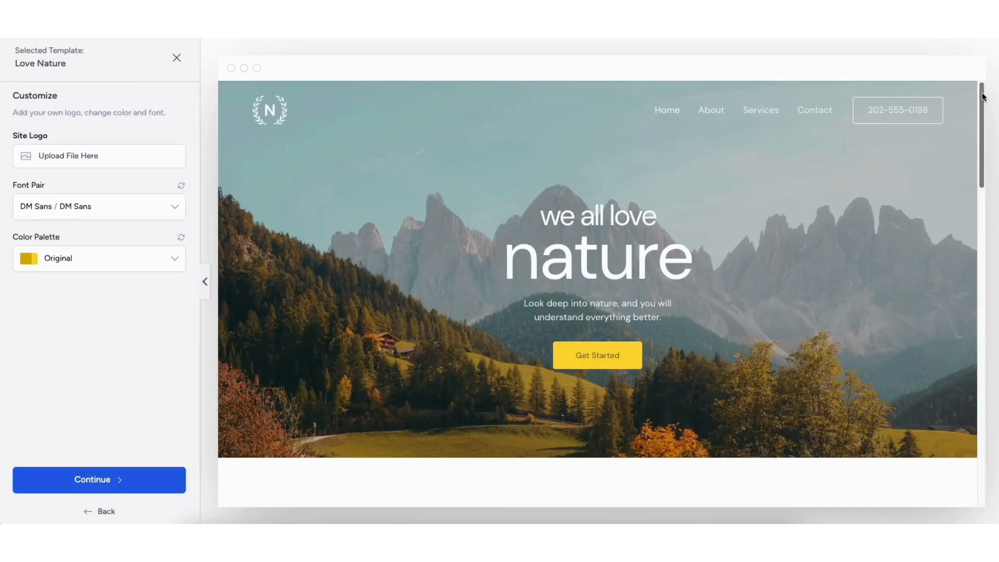
drag(982, 97, 940, 258)
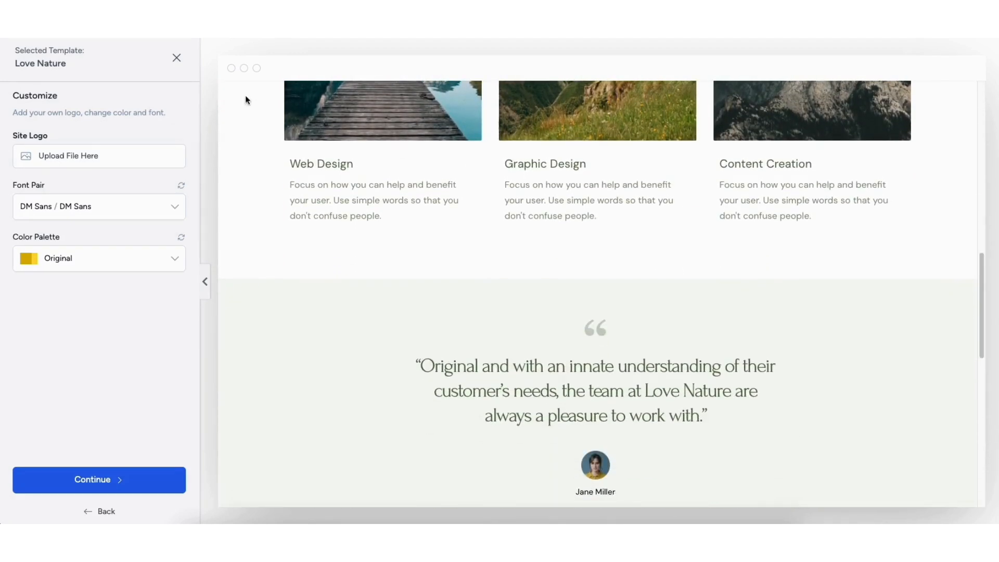
click(176, 61)
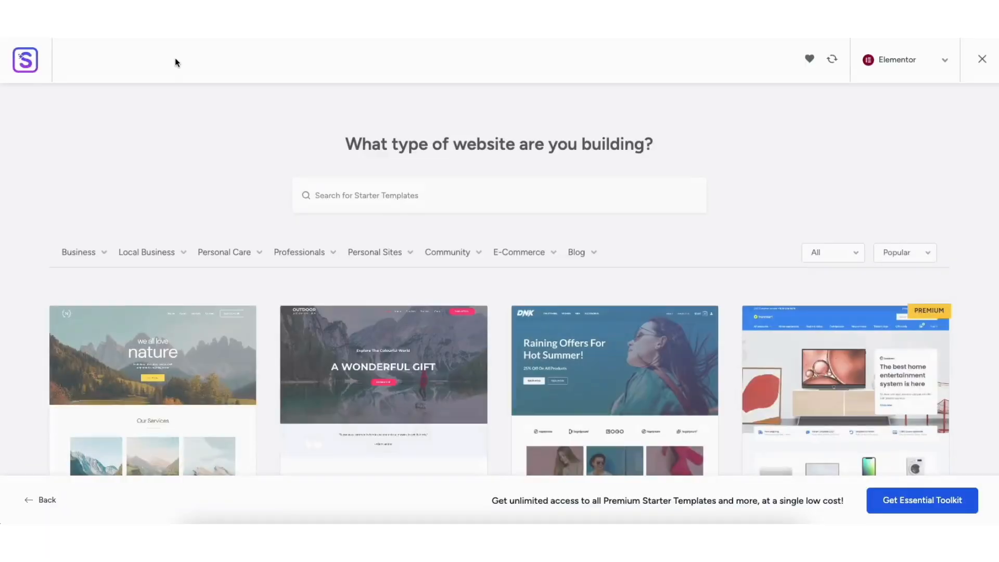
- Look further down the template gallery for other designs, such as restaurant, store and portfolio sites
scroll(60, 322, down, 10)
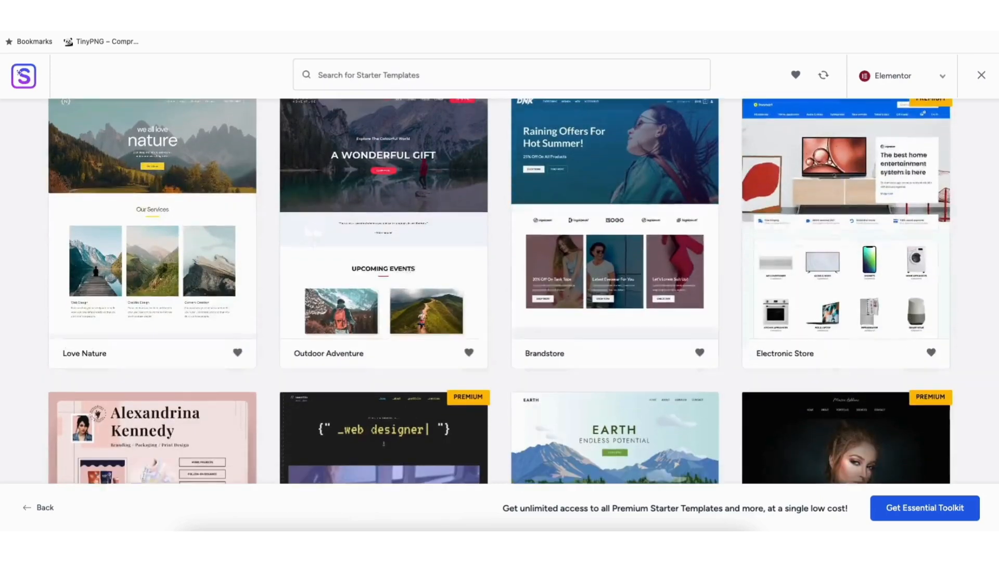
scroll(59, 322, down, 10)
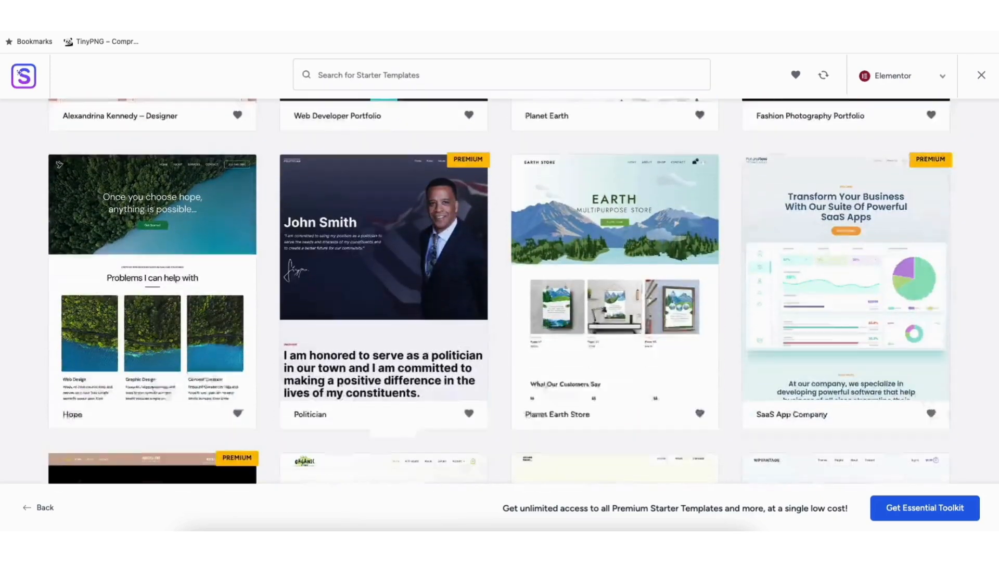
scroll(59, 322, down, 10)
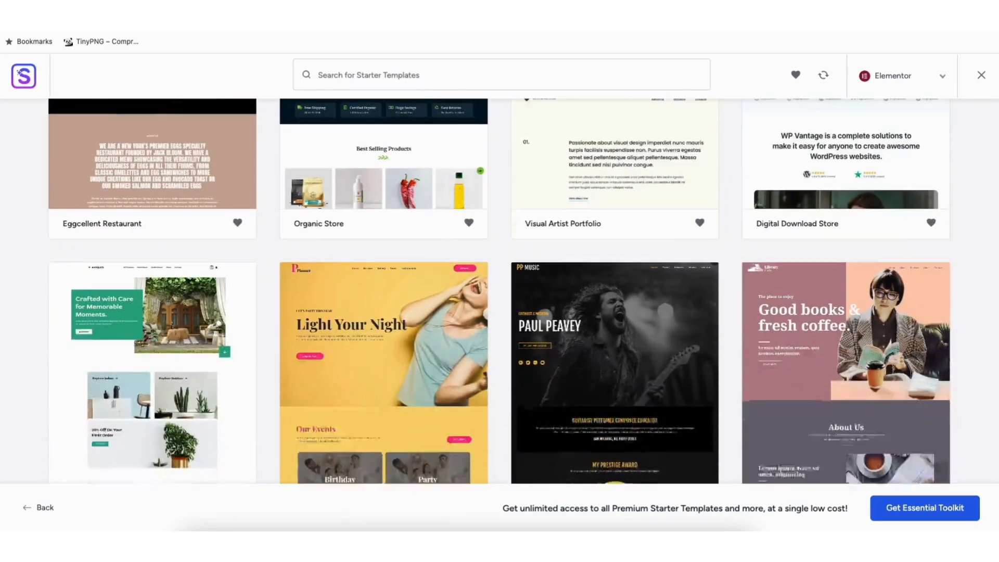
scroll(59, 322, down, 10)
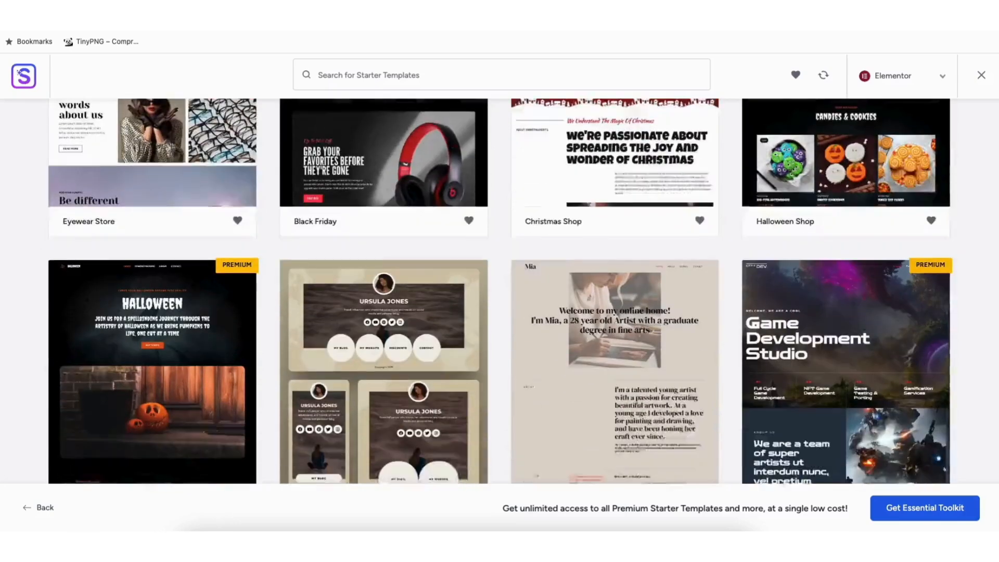
- Browse the remaining Elementor templates, such as photographer, day care, T-shirt store and locksmith designs
scroll(59, 321, down, 12)
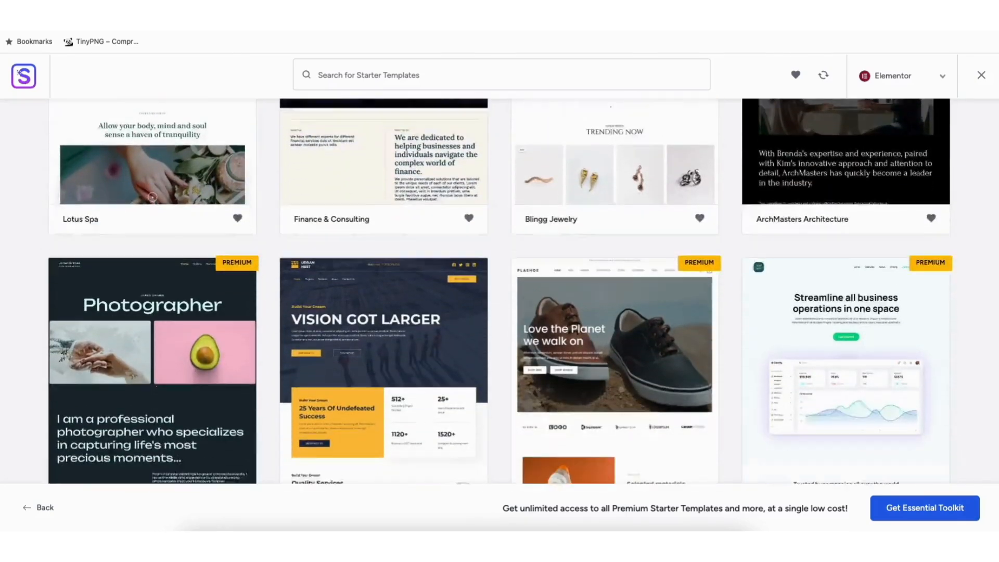
scroll(499, 291, down, 7)
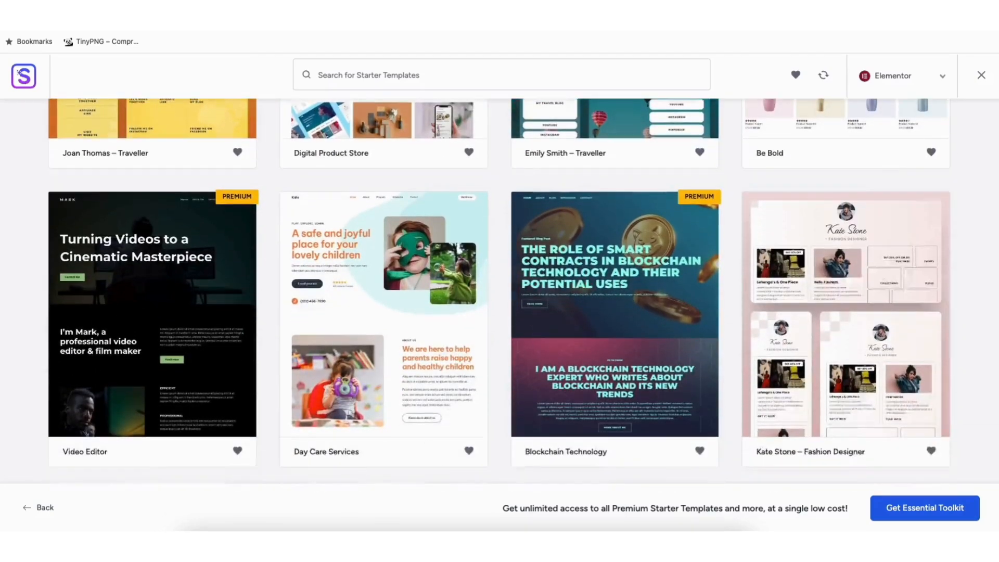
scroll(499, 291, down, 8)
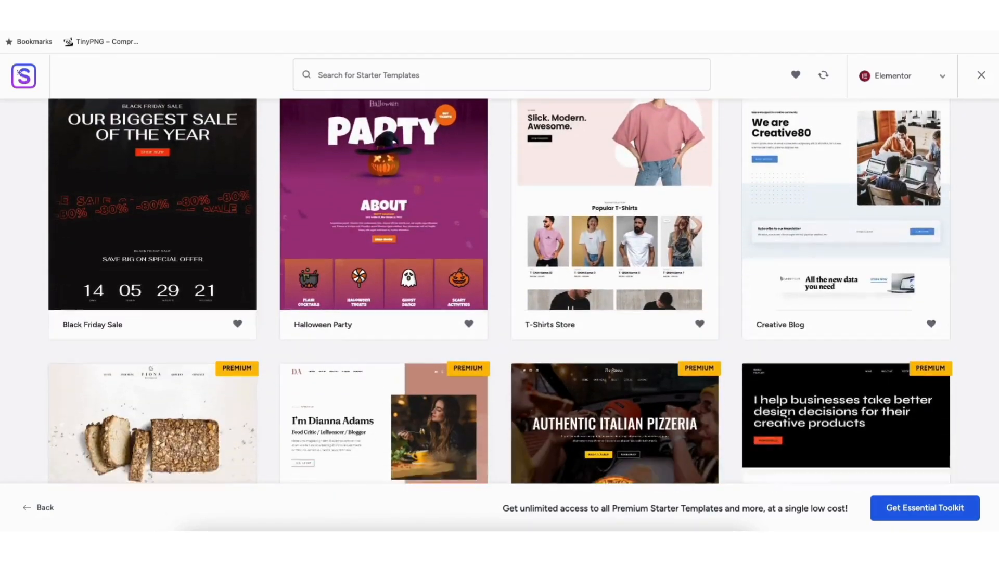
scroll(499, 291, down, 8)
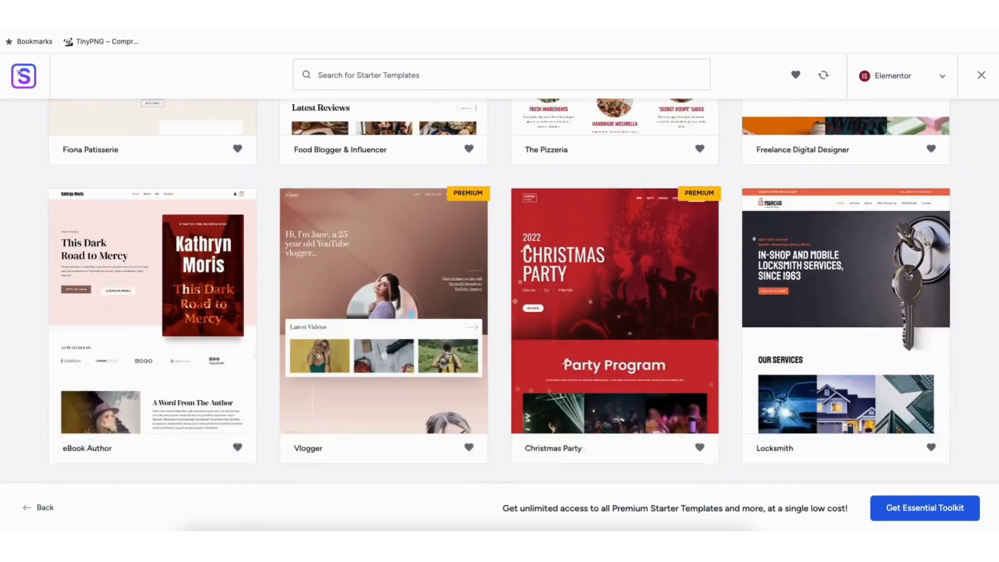
scroll(499, 291, down, 5)
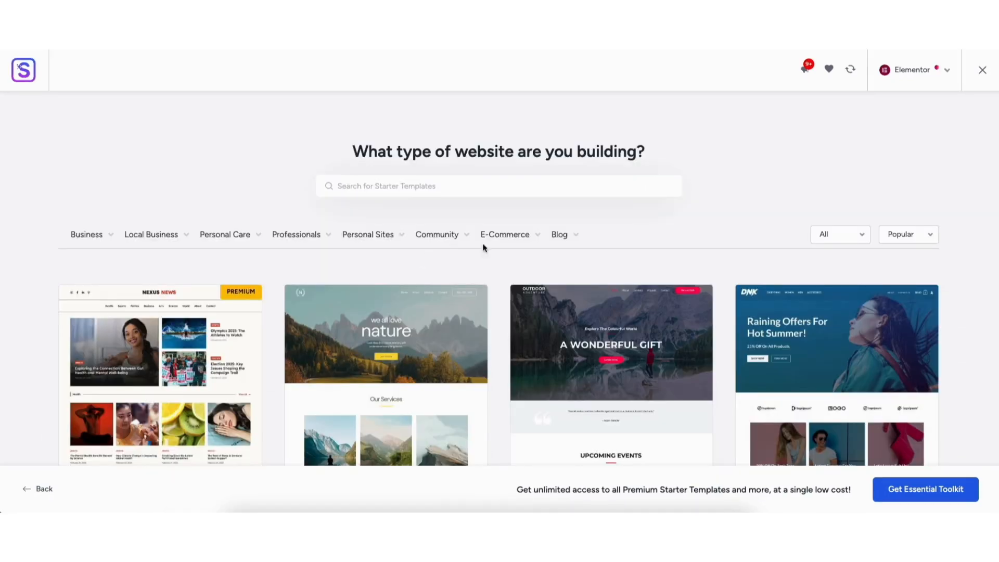
- Filter the starter templates by the E-Commerce category, look through the store designs, and select the Brandstore template
mouse_move(507, 239)
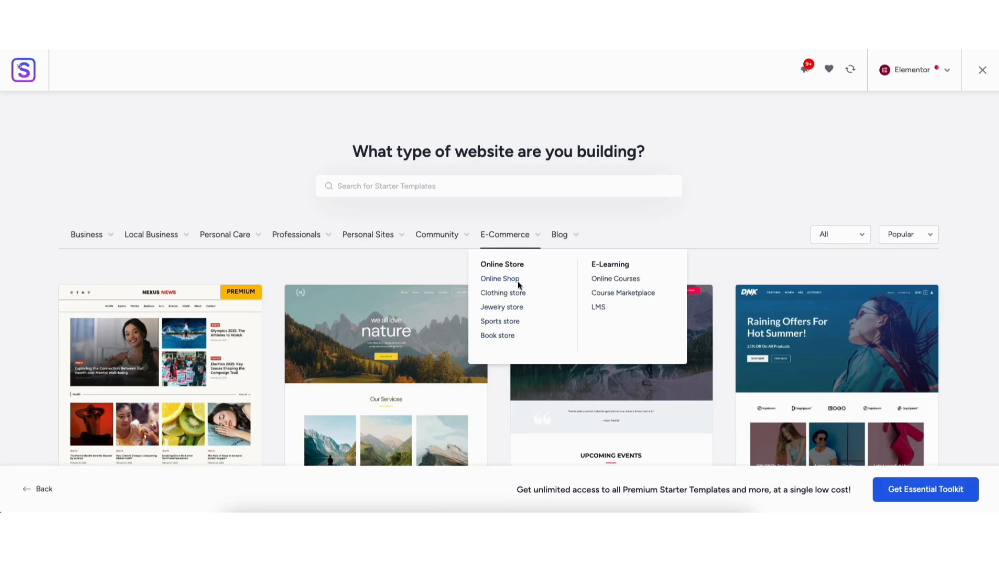
click(498, 239)
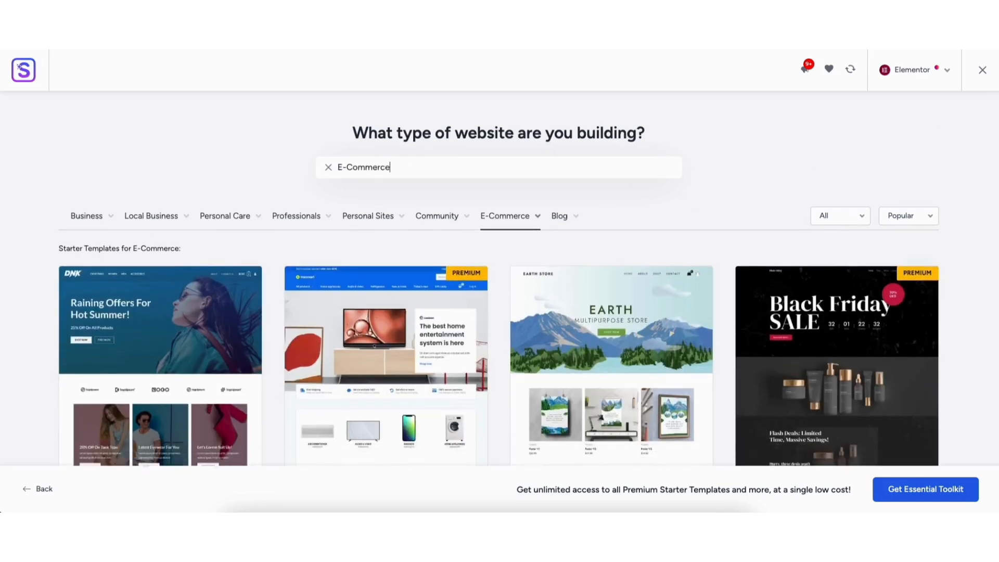
scroll(498, 278, down, 9)
scroll(498, 279, down, 10)
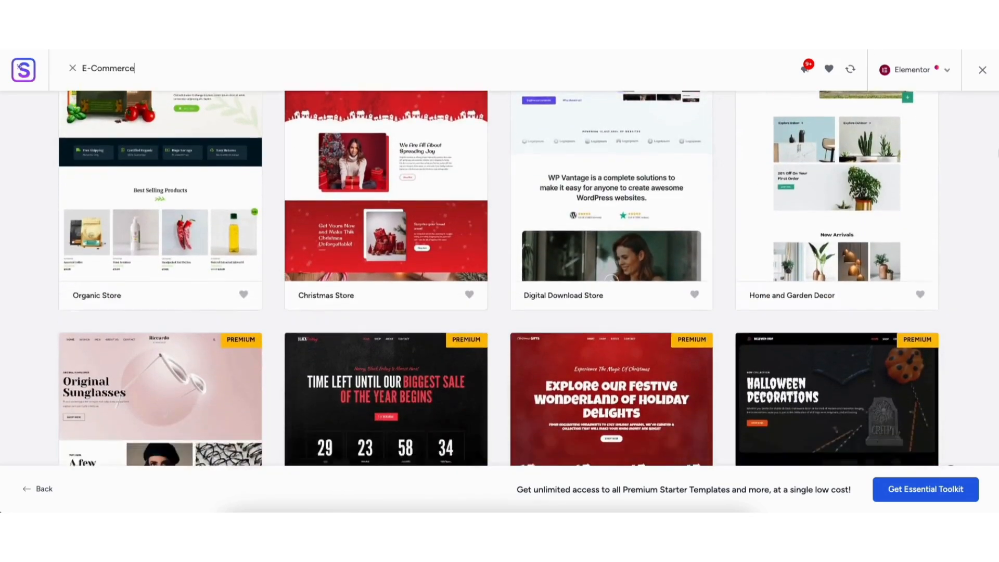
scroll(498, 278, down, 11)
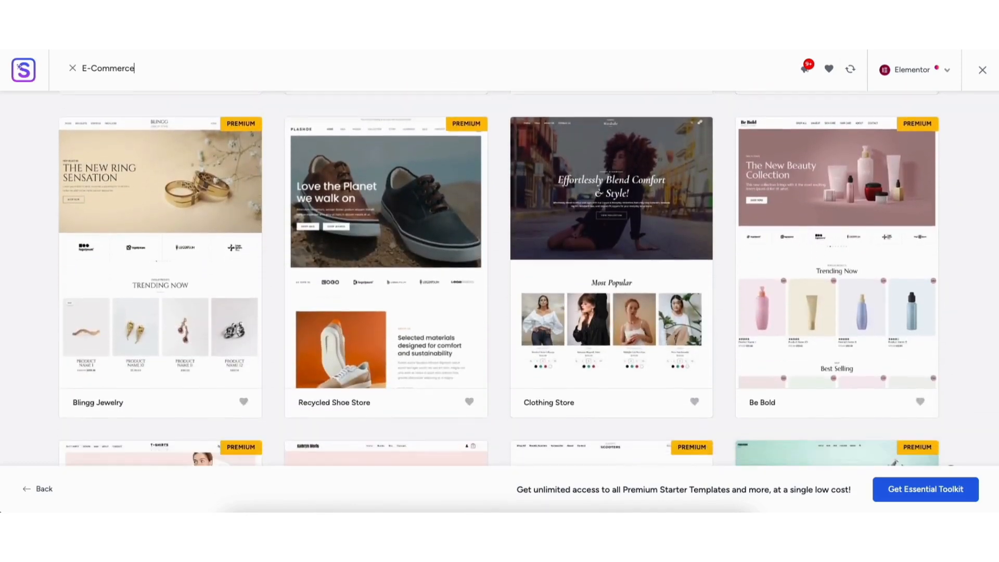
scroll(498, 279, down, 10)
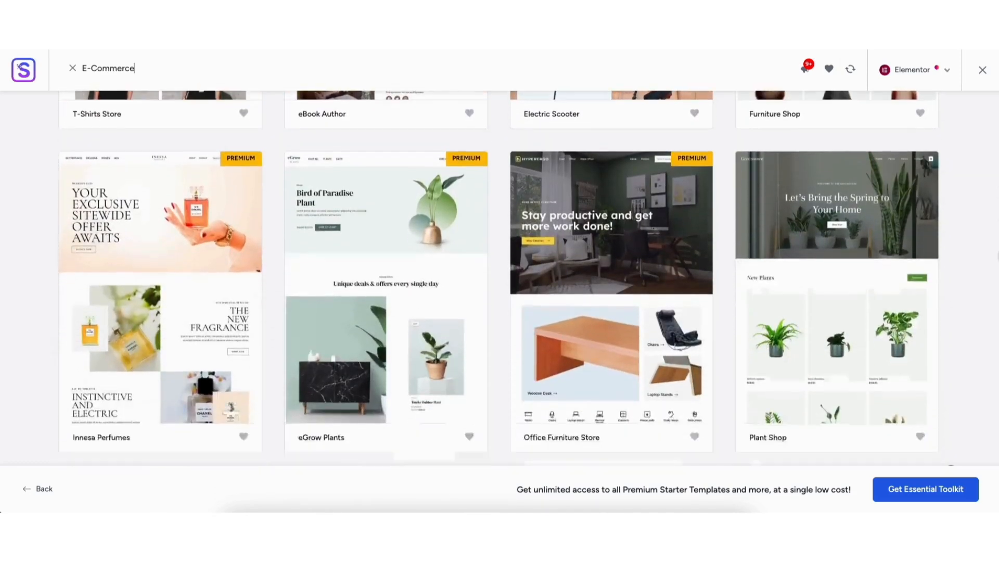
scroll(997, 294, up, 20)
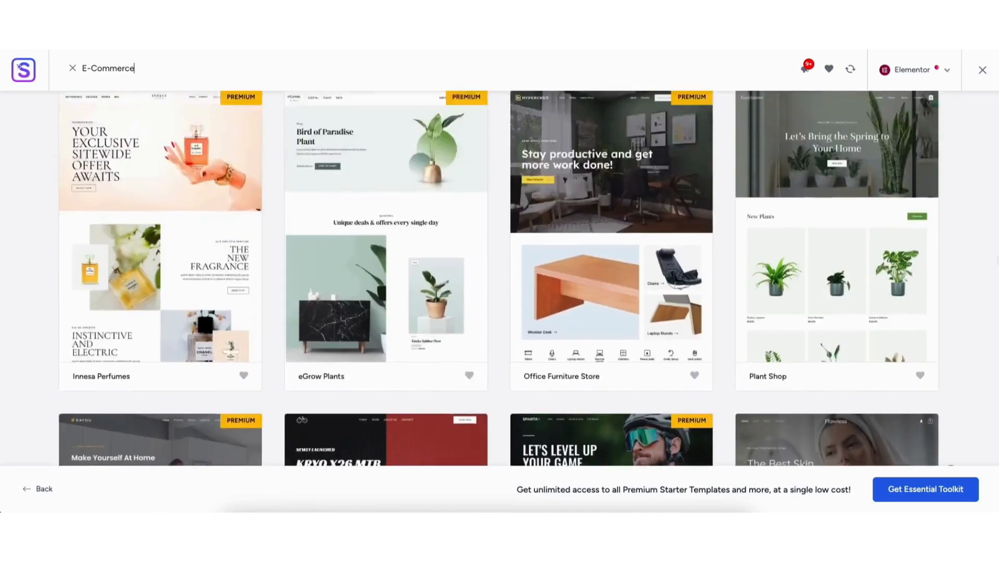
scroll(997, 294, down, 2)
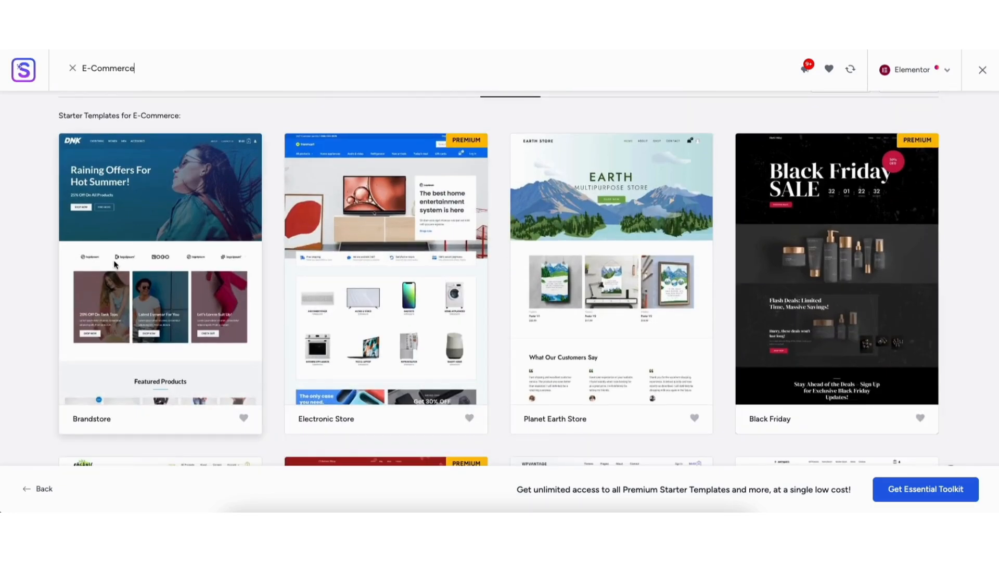
click(121, 254)
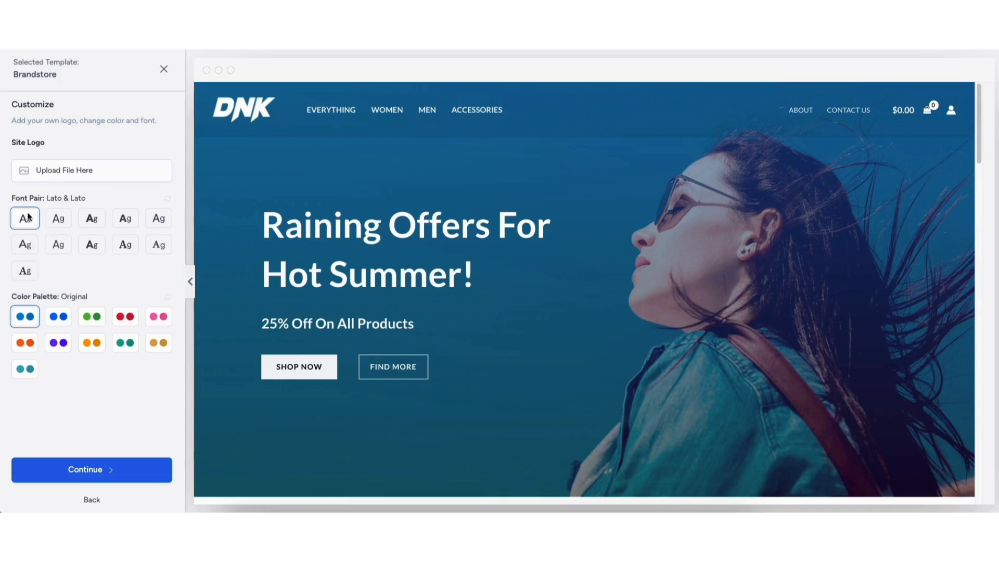
- Try out several color palettes on the Brandstore template, including Style 6, and return to the Original palette
click(52, 317)
click(93, 318)
click(120, 318)
click(156, 319)
click(155, 341)
click(132, 343)
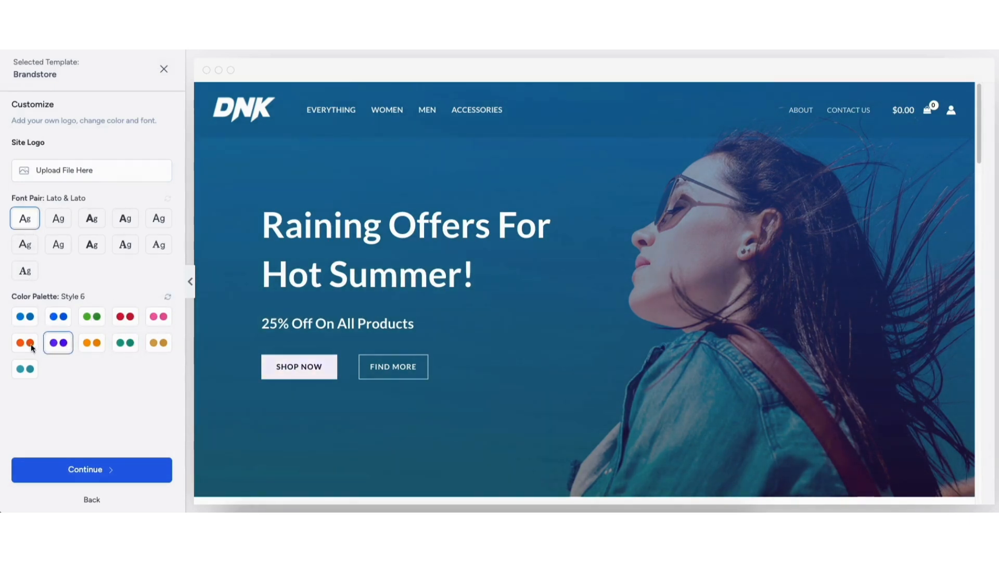
click(24, 369)
click(28, 318)
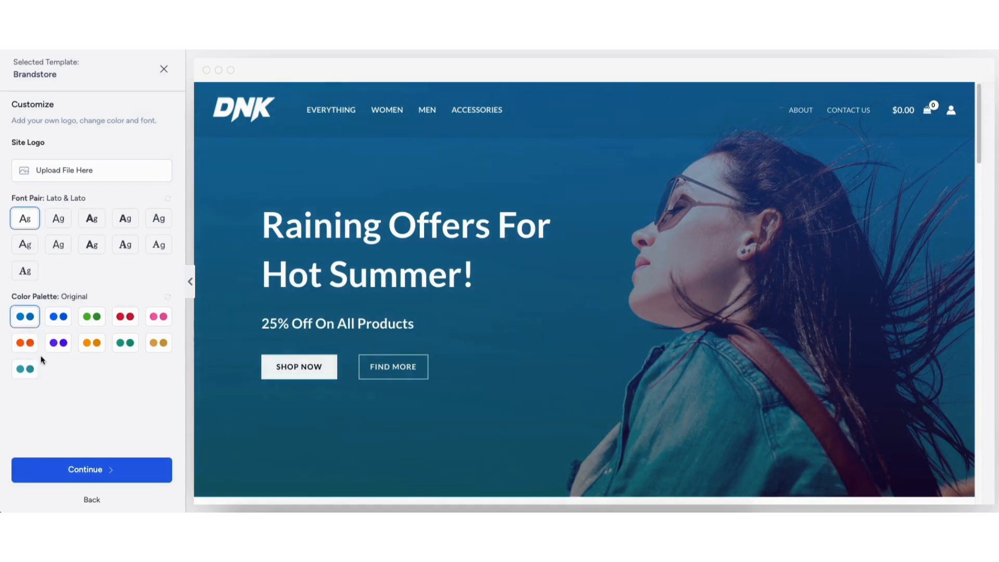
- Keep WooCommerce for the eCommerce feature, accept the preselected features and import options, and submit the website build
click(79, 469)
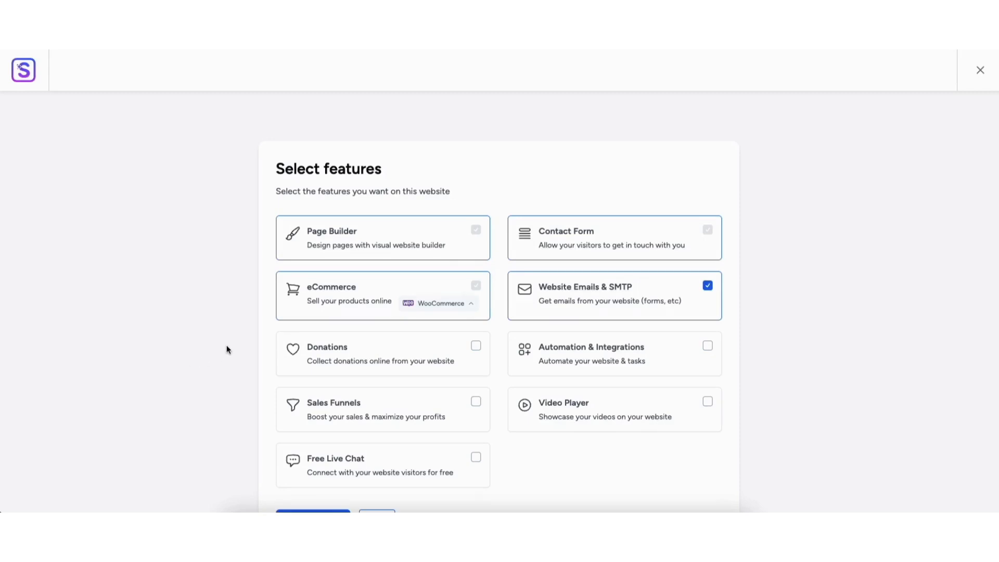
click(474, 347)
click(475, 348)
click(464, 306)
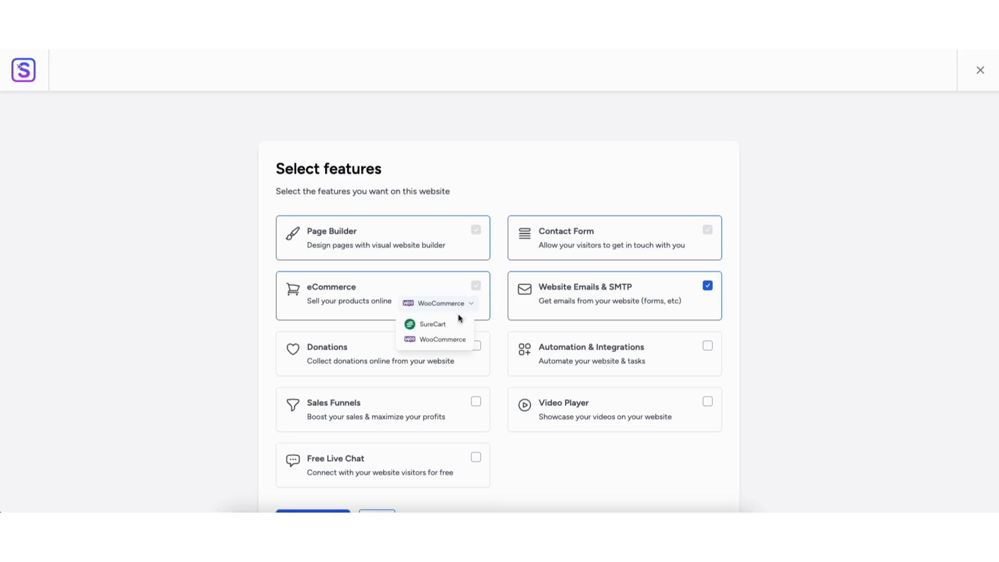
click(447, 338)
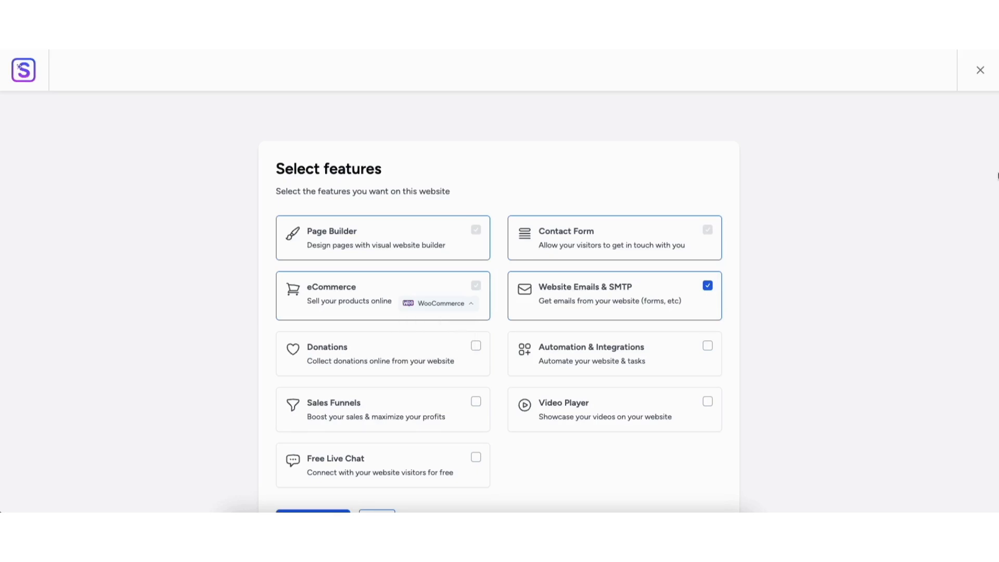
scroll(820, 278, down, 2)
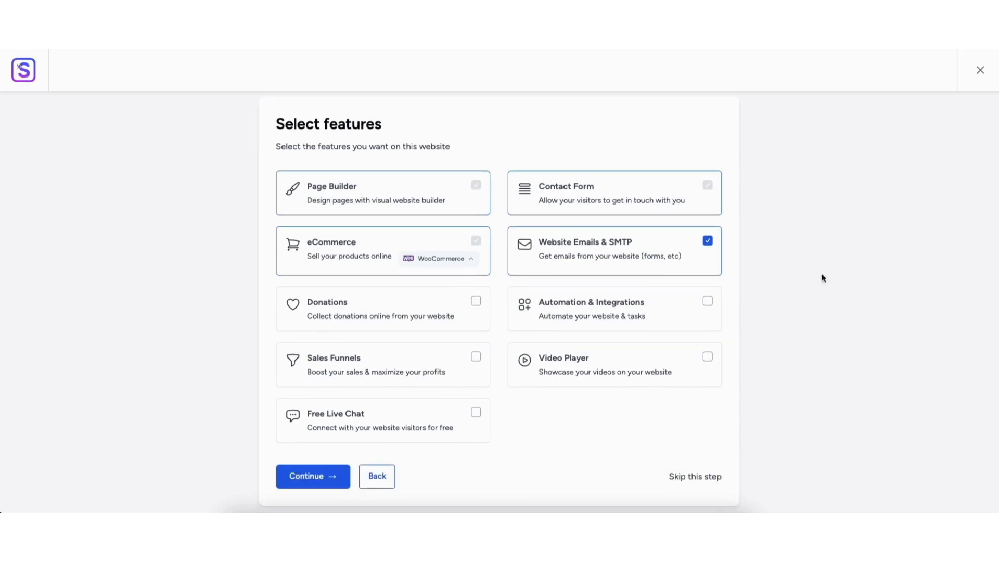
click(308, 477)
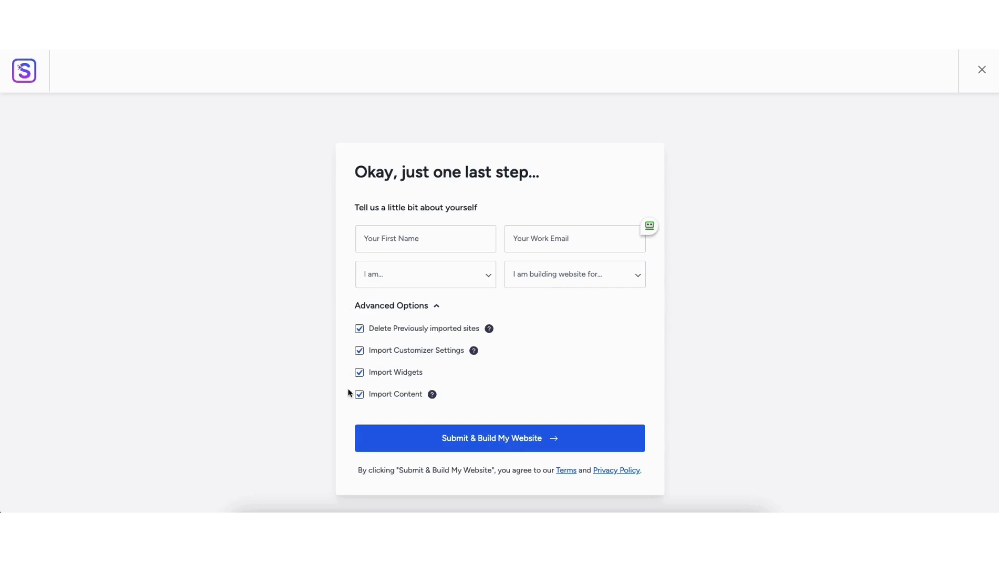
click(492, 440)
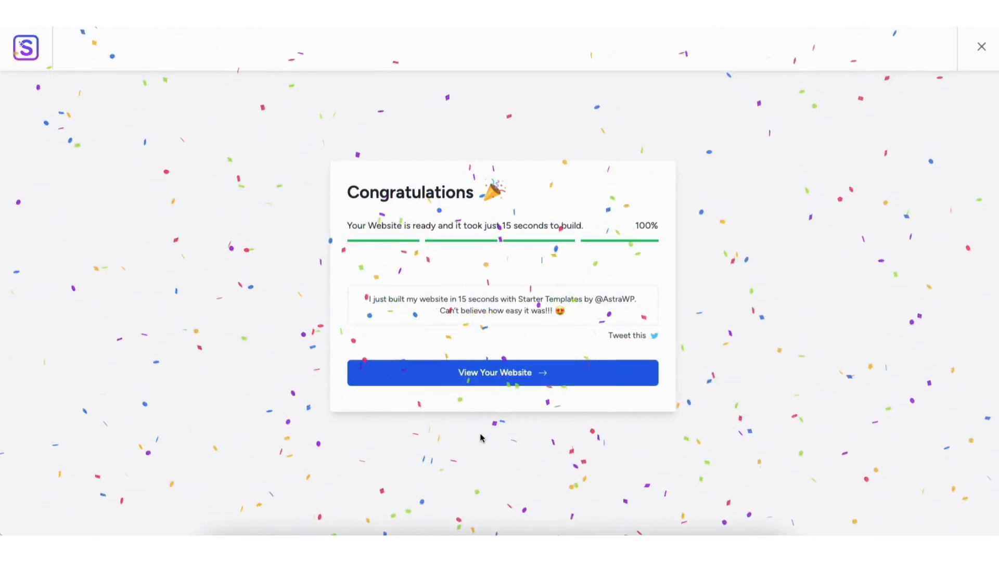
- View the newly built website and look down its home page from the hero banner to the footer
click(483, 378)
scroll(499, 286, down, 8)
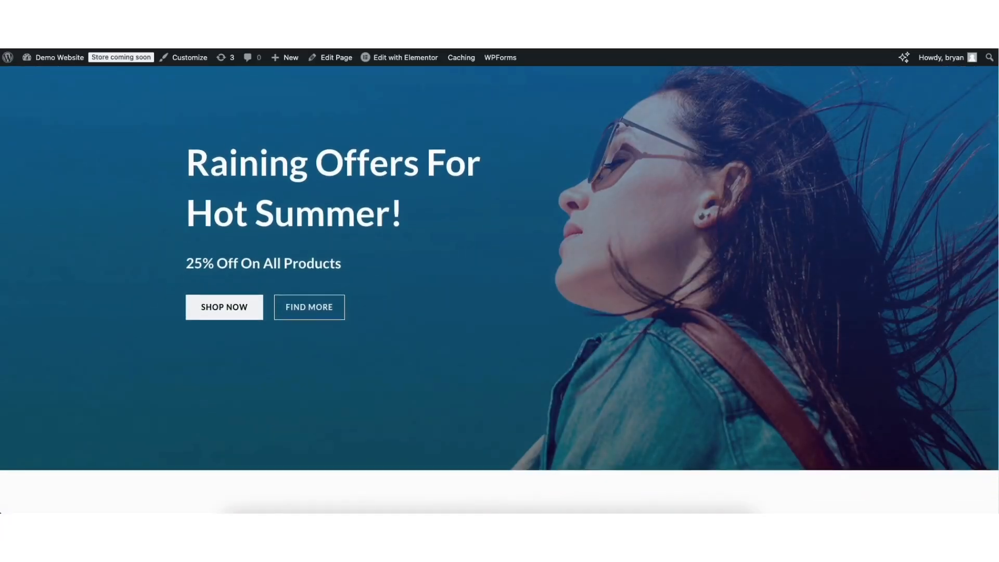
scroll(499, 286, down, 10)
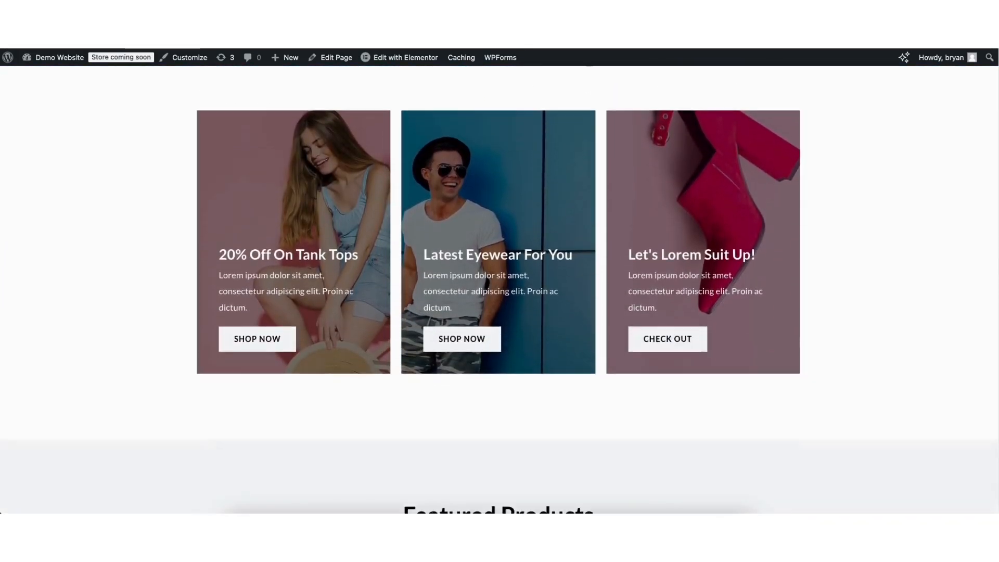
scroll(500, 286, down, 10)
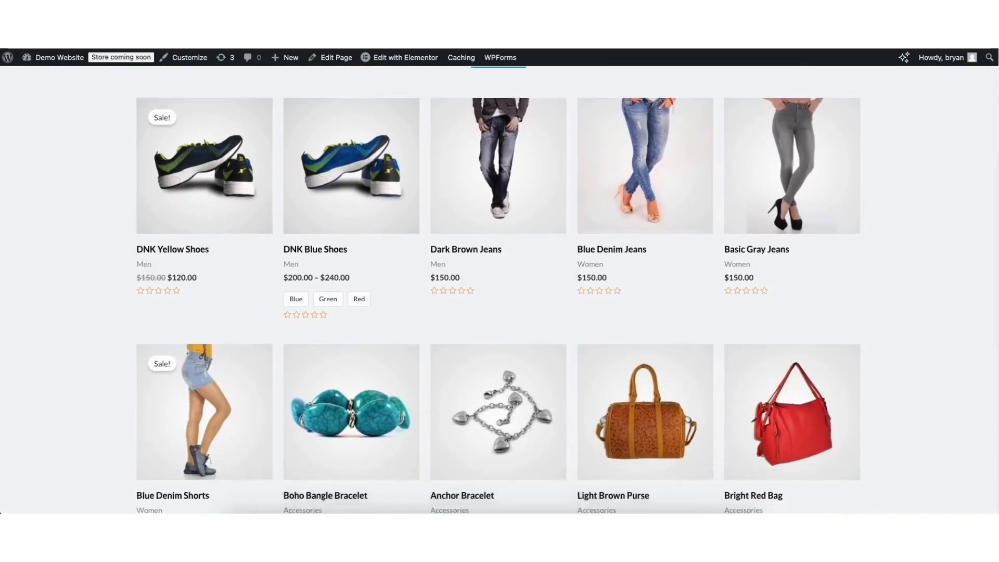
scroll(500, 286, down, 10)
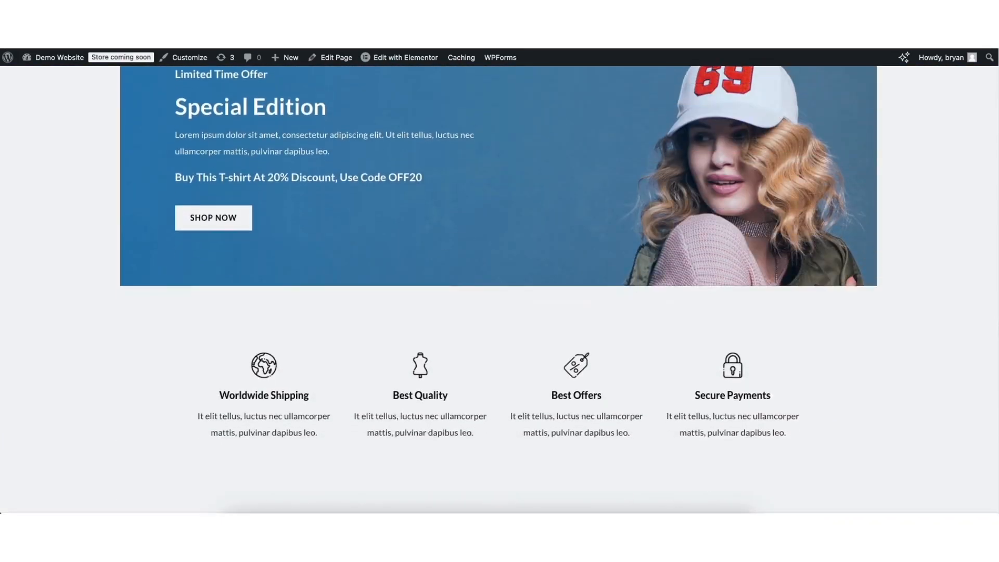
scroll(995, 442, down, 3)
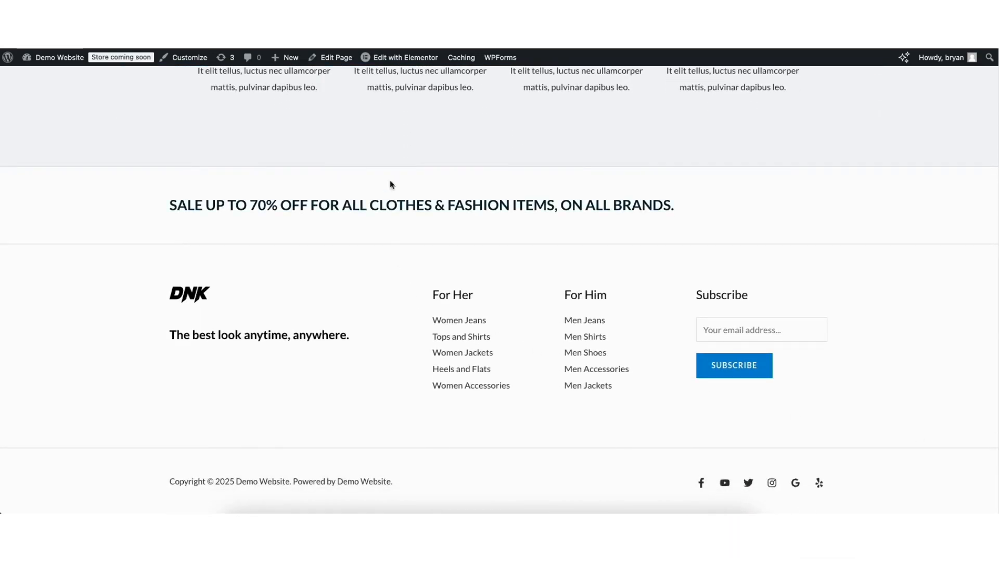
- Open the home page for editing with Elementor and change the hero heading to "Demo Ecommerce Website"
mouse_move(391, 60)
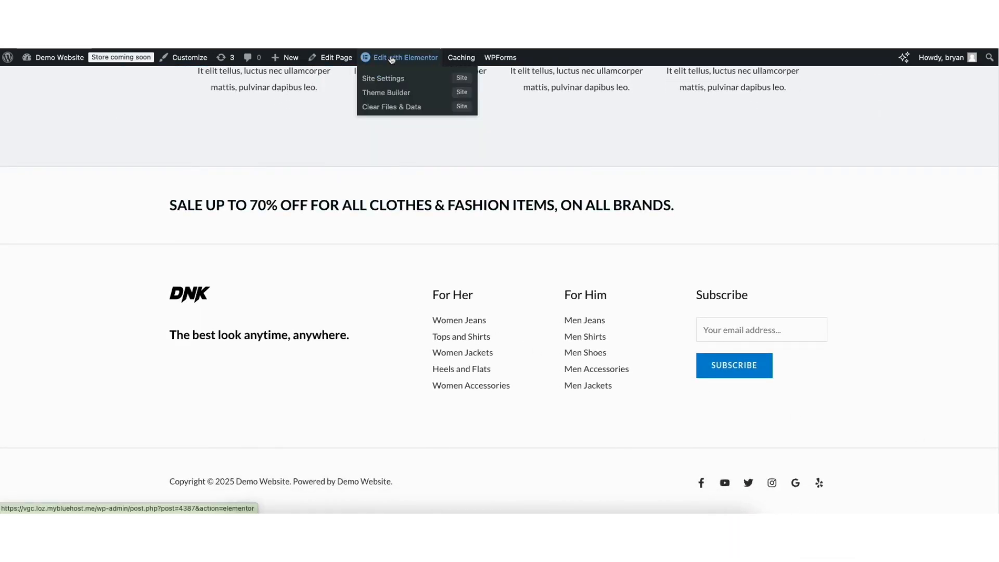
click(391, 60)
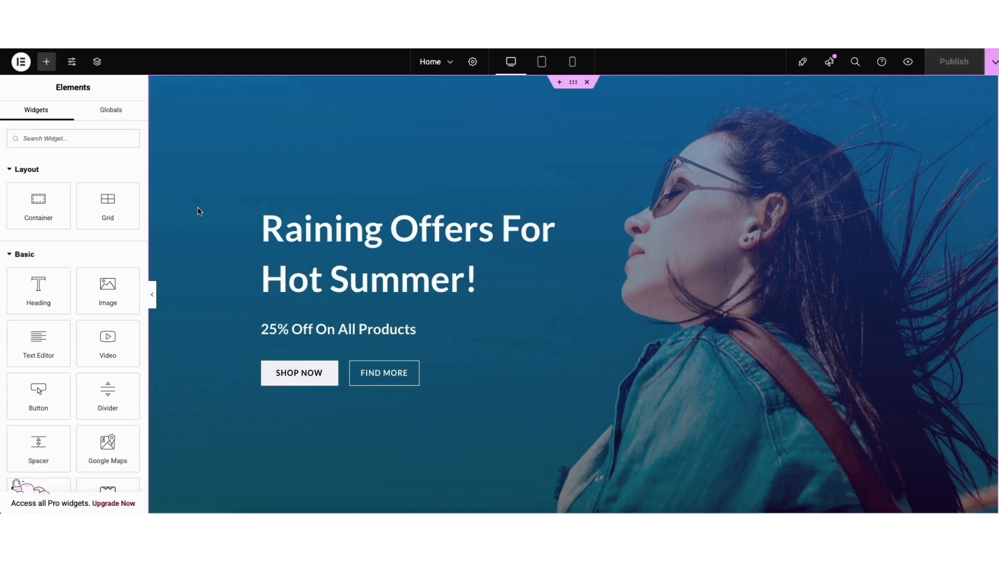
click(266, 230)
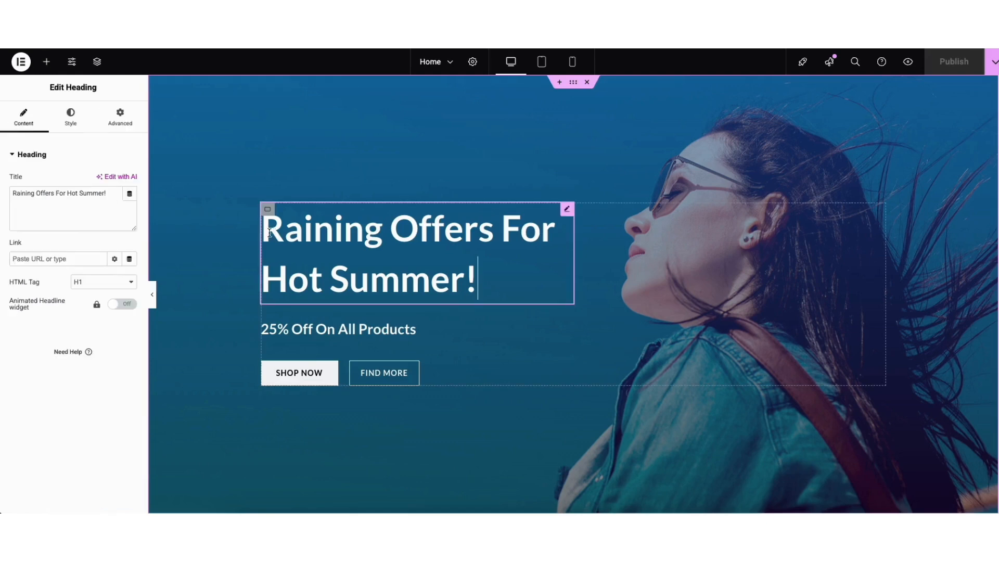
drag(266, 230, 300, 237)
click(223, 238)
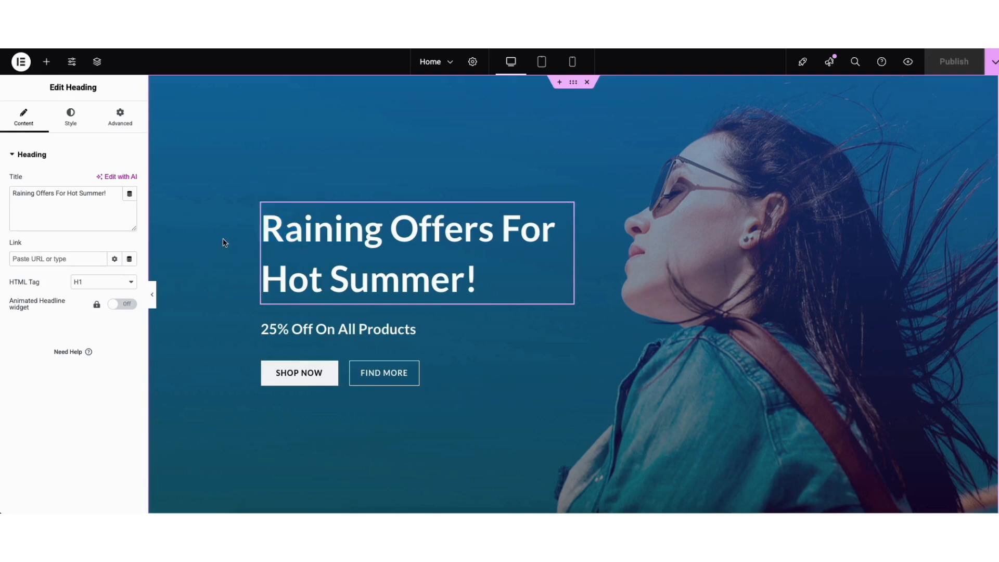
drag(262, 228, 477, 266)
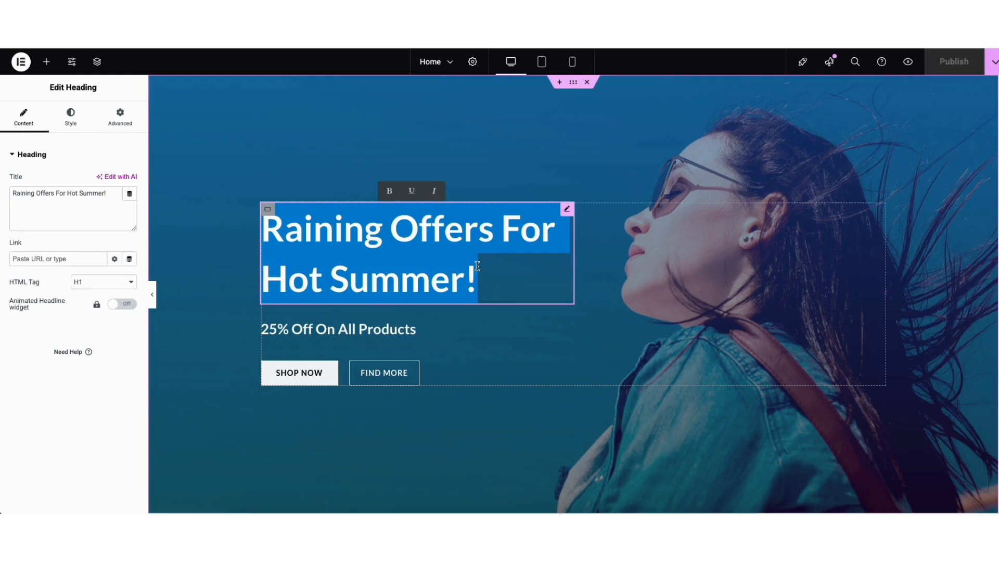
text(Demo Ecomme)
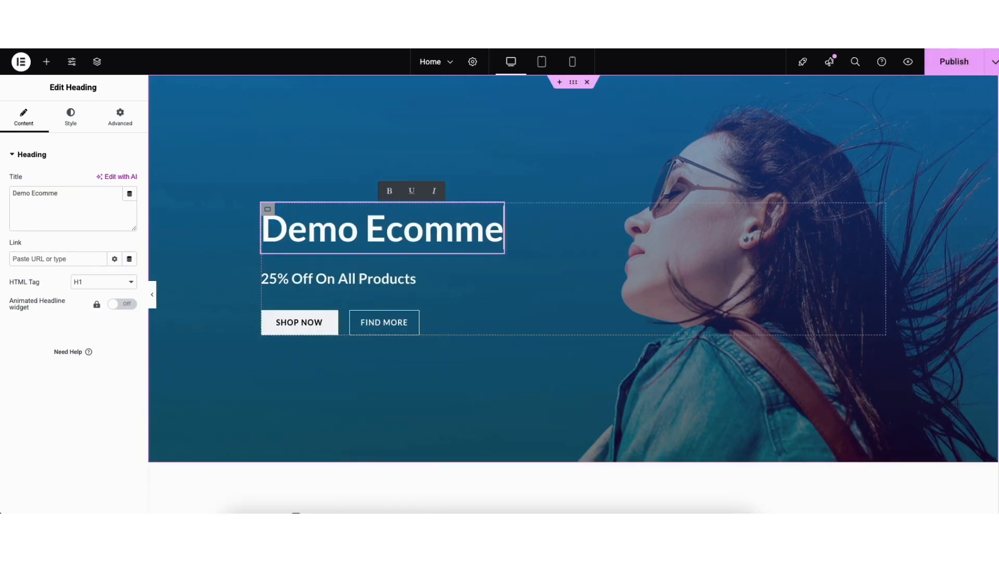
text(rce Website)
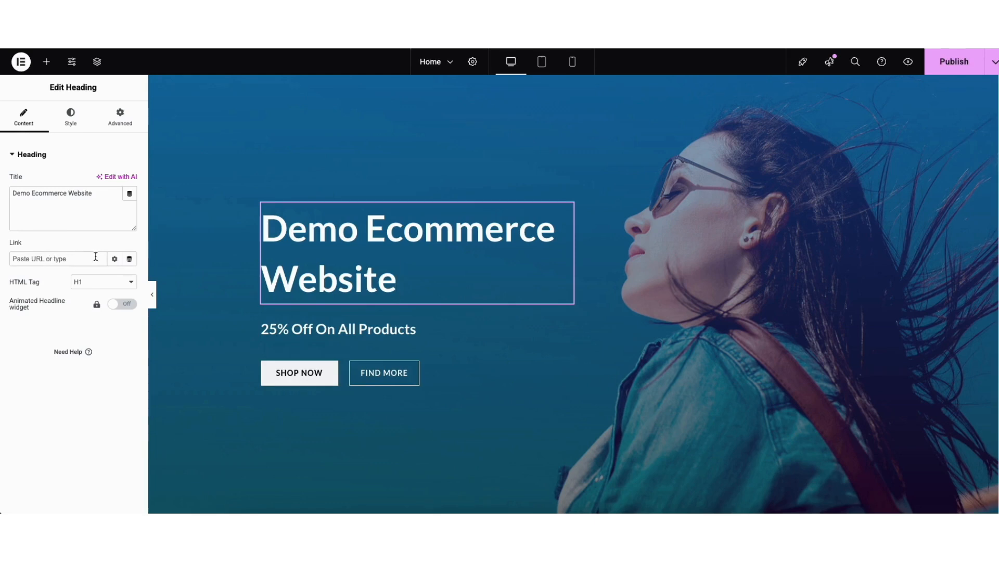
- Review the hero heading's HTML tag choices, alignment, typography settings and available font families
click(101, 283)
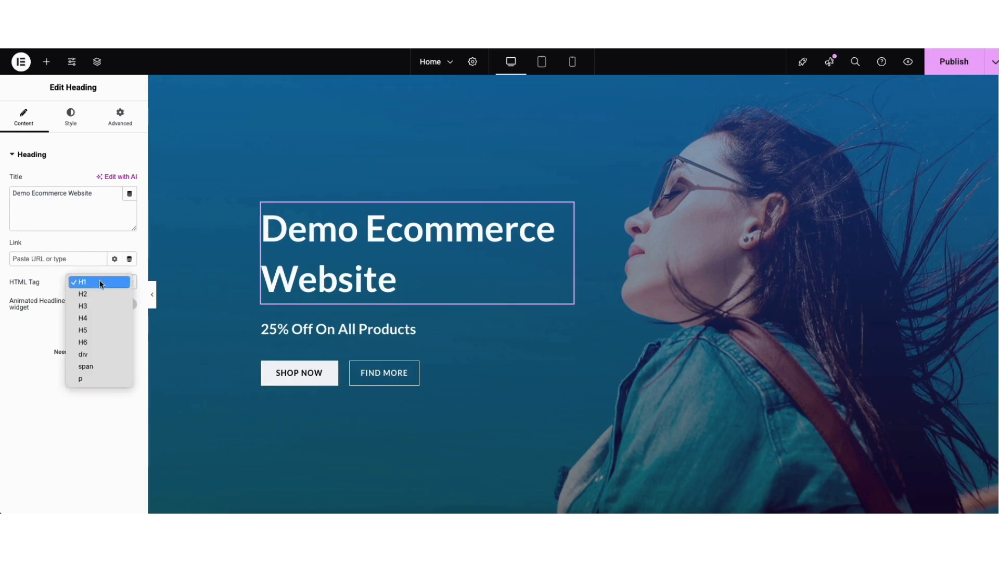
click(100, 282)
click(71, 116)
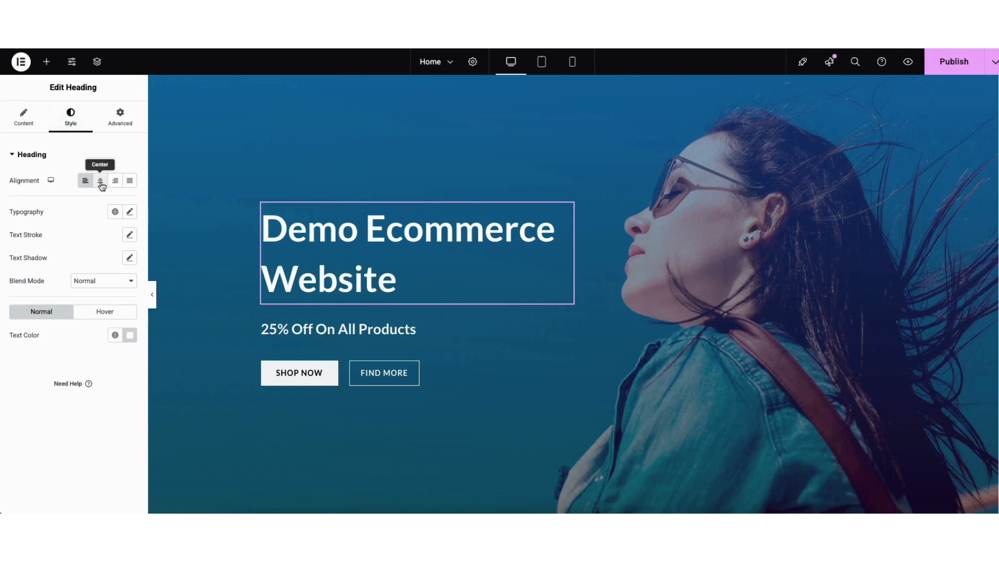
click(131, 214)
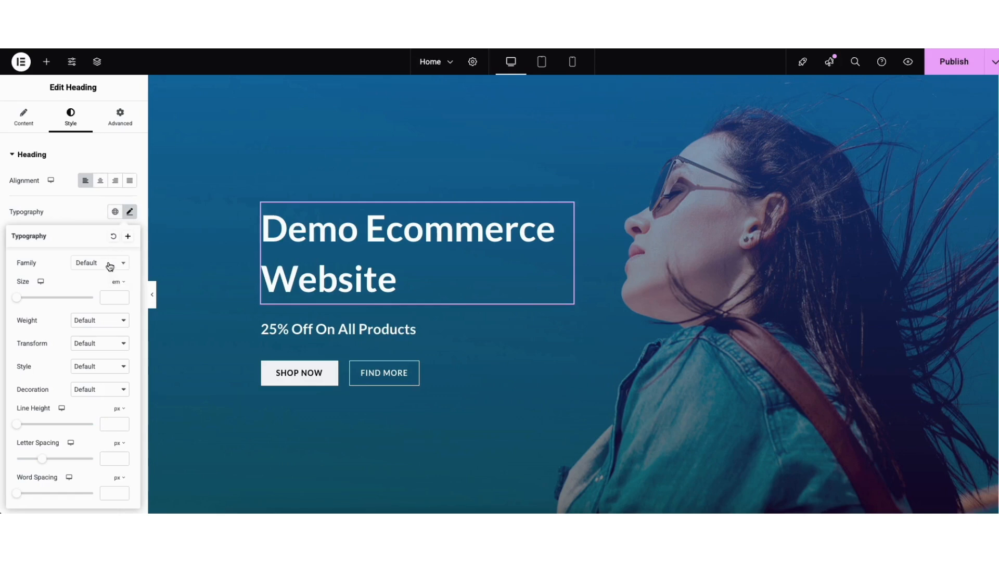
click(110, 265)
scroll(123, 294, down, 10)
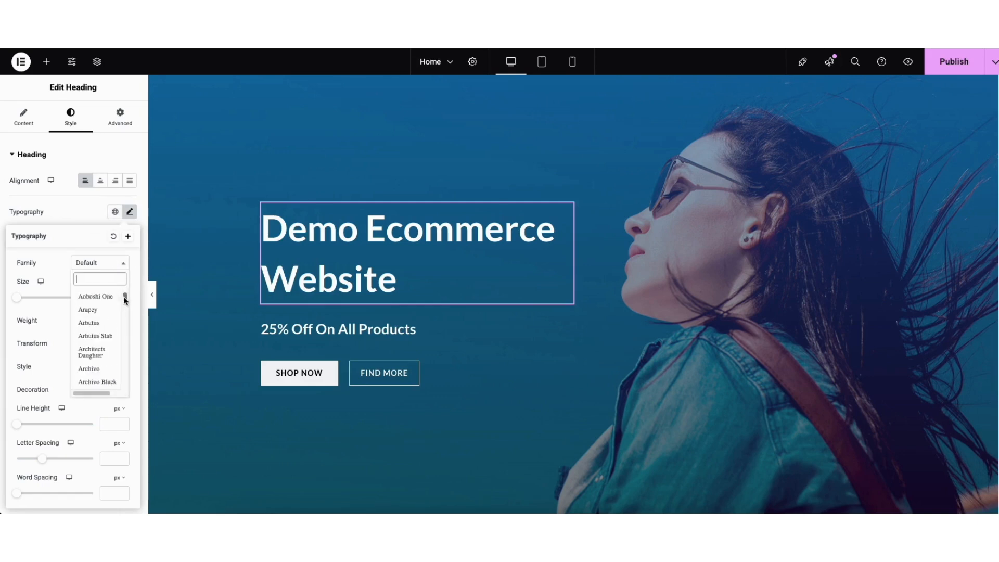
click(60, 270)
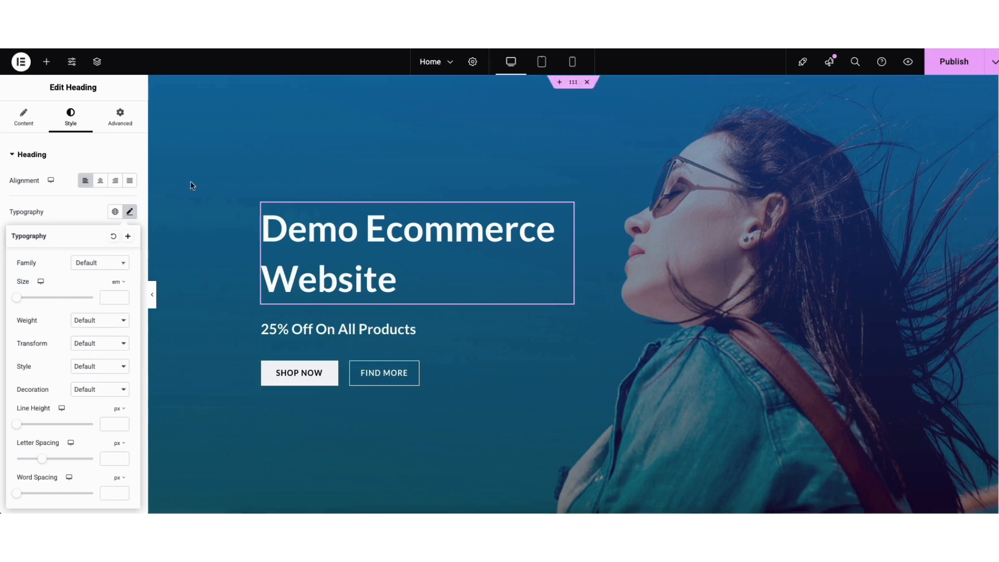
- Edit the hero container's classic background and select home-new-bg-free-img-2.jpg from the media library as its image
right_click(193, 128)
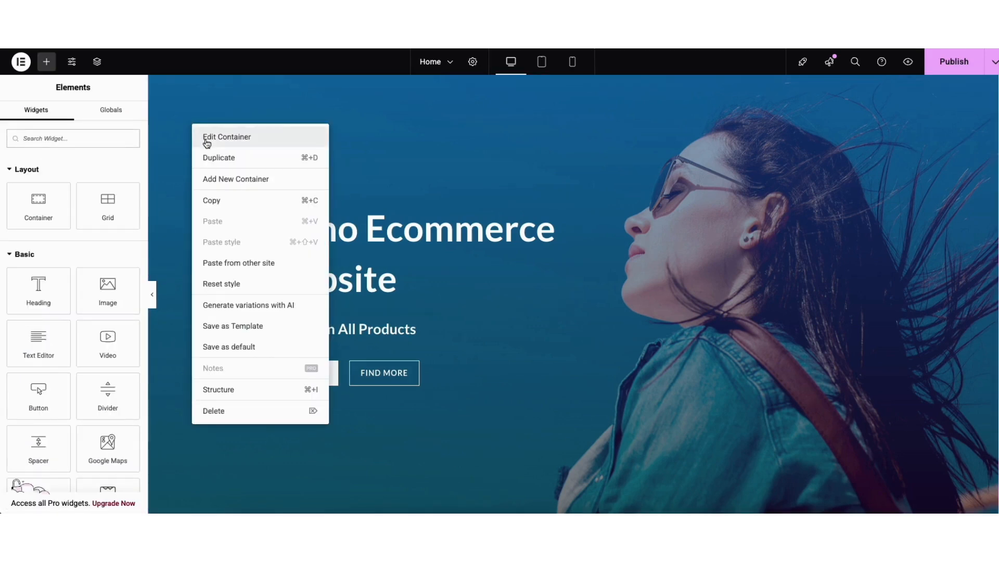
click(207, 140)
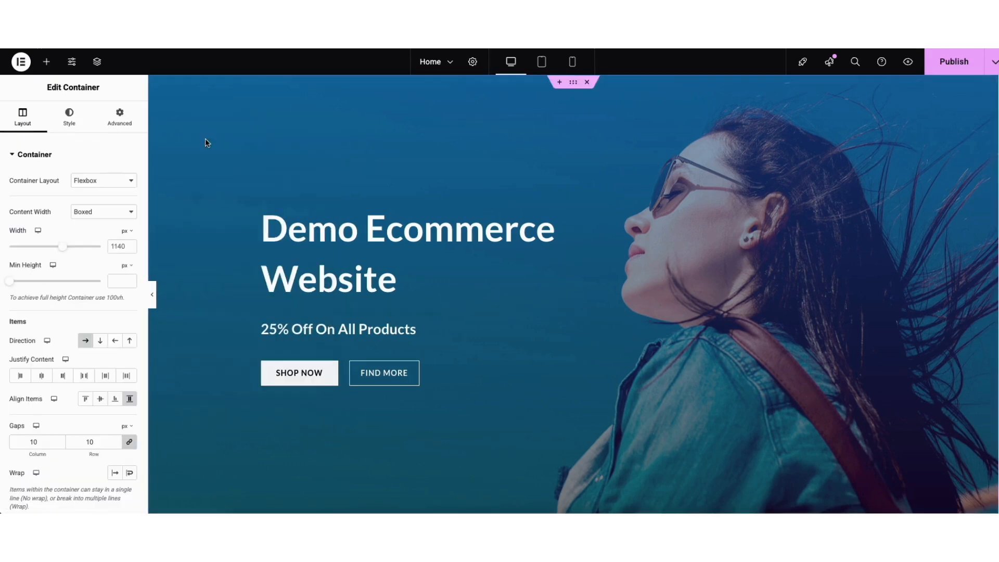
click(73, 119)
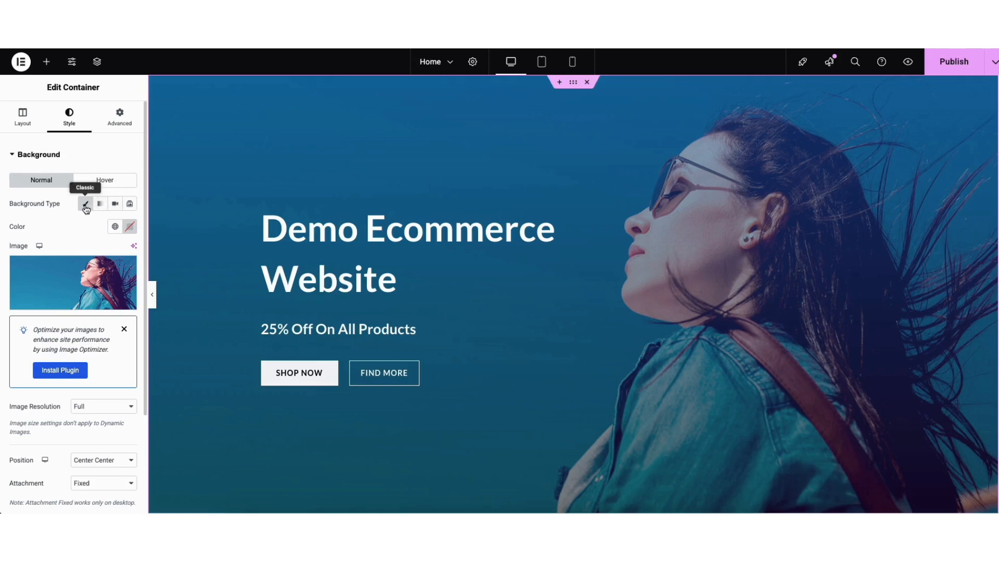
mouse_move(74, 285)
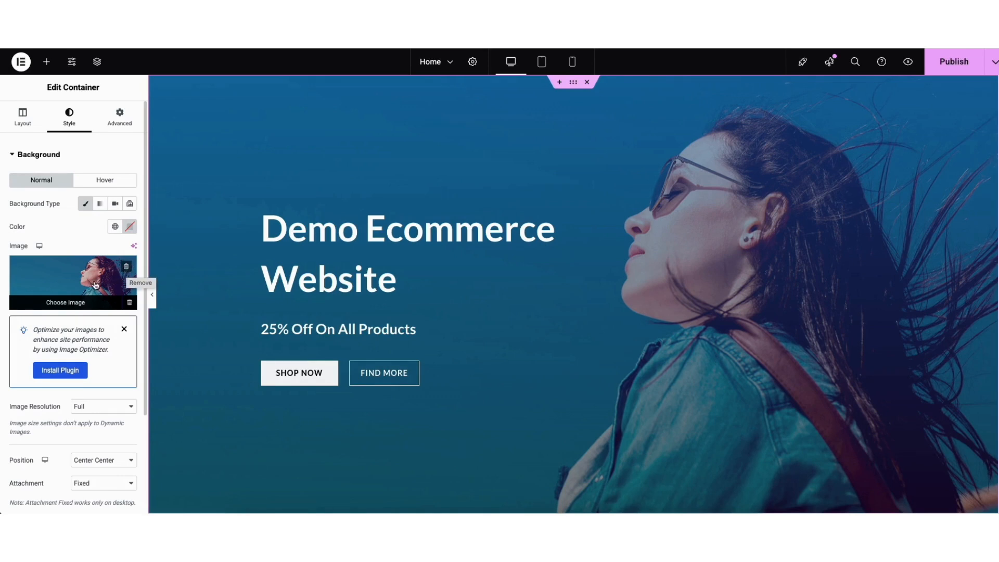
click(76, 291)
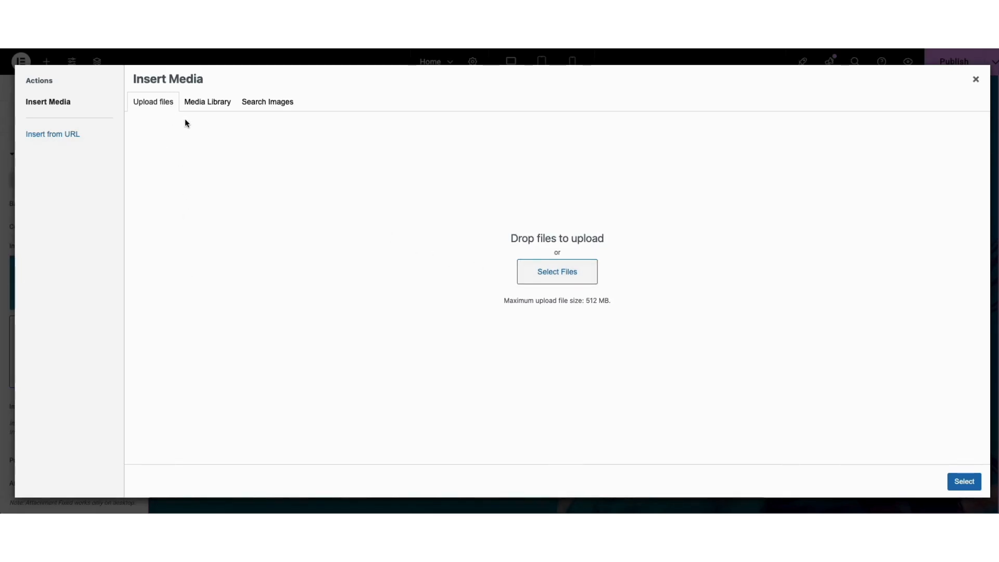
click(197, 106)
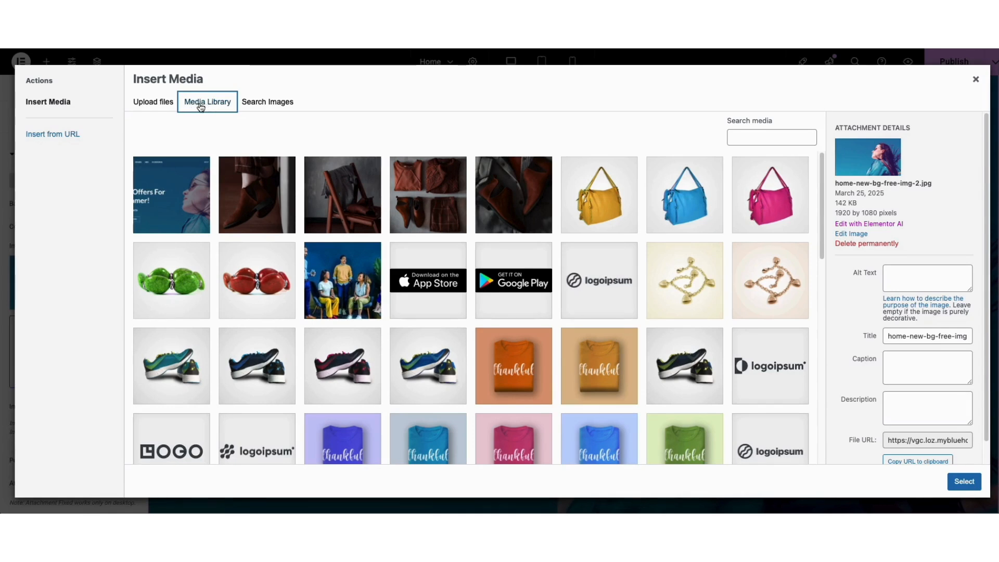
drag(820, 170, 823, 336)
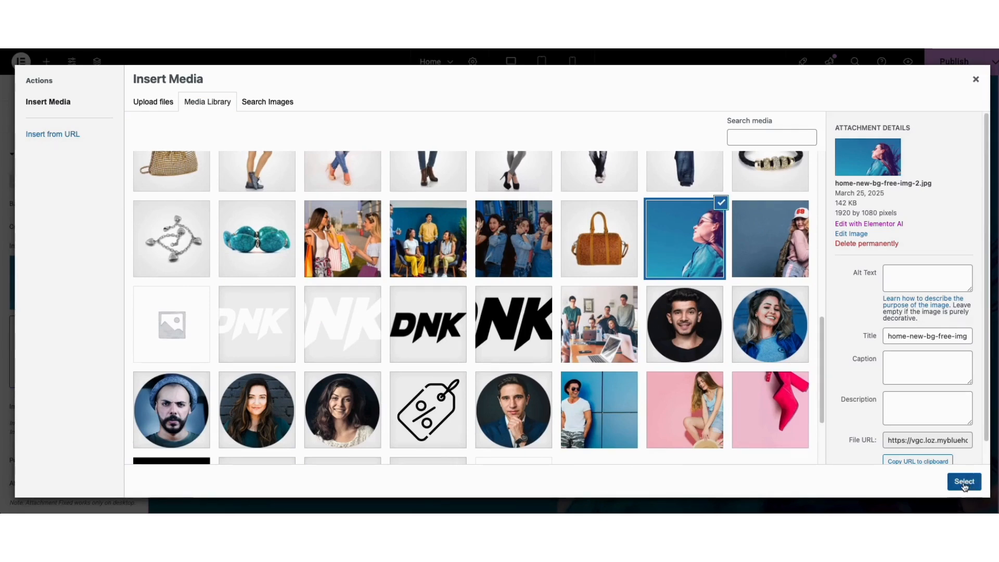
click(976, 491)
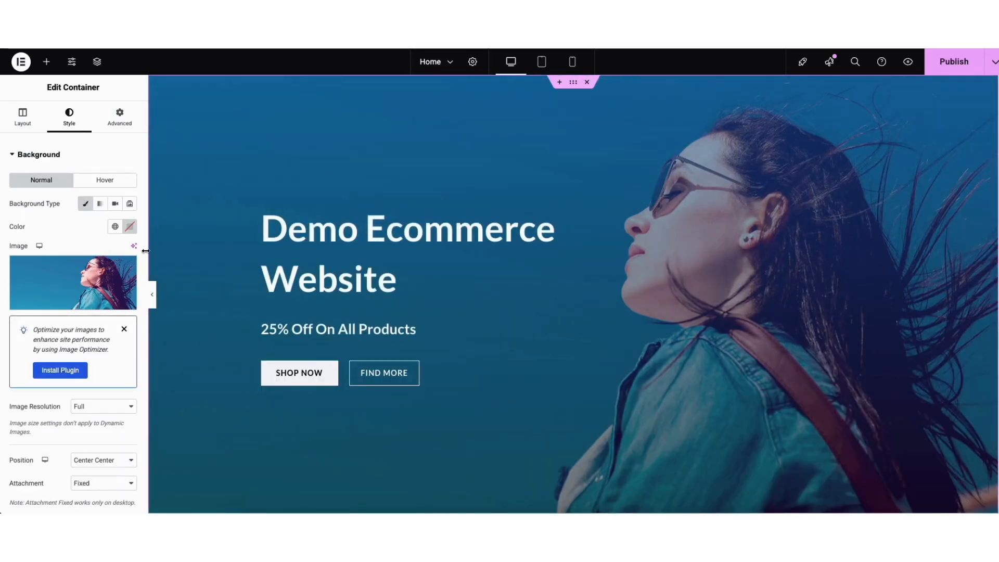
- Shift the first color of the hero container's background overlay gradient to a slightly lighter blue
drag(143, 255, 141, 383)
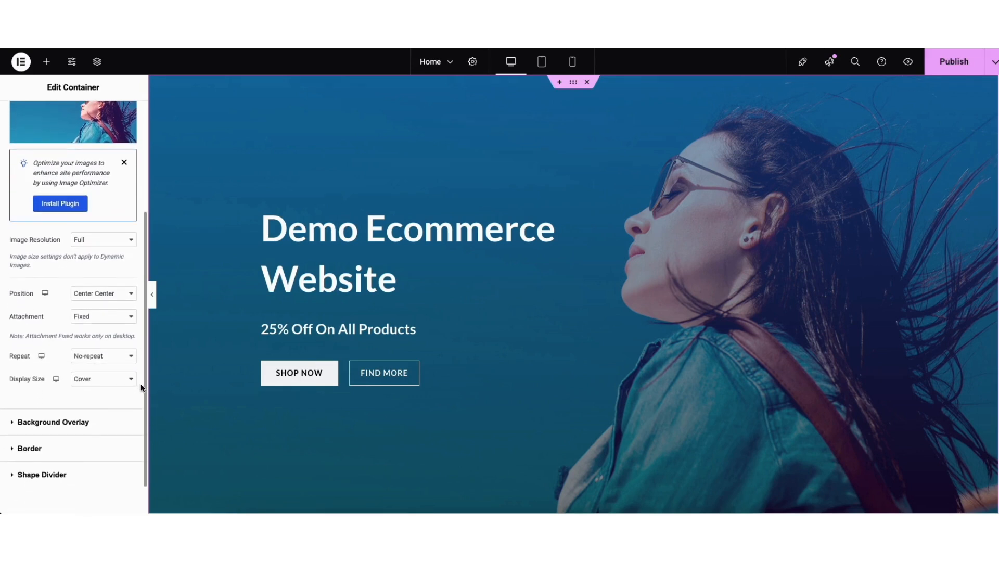
click(64, 422)
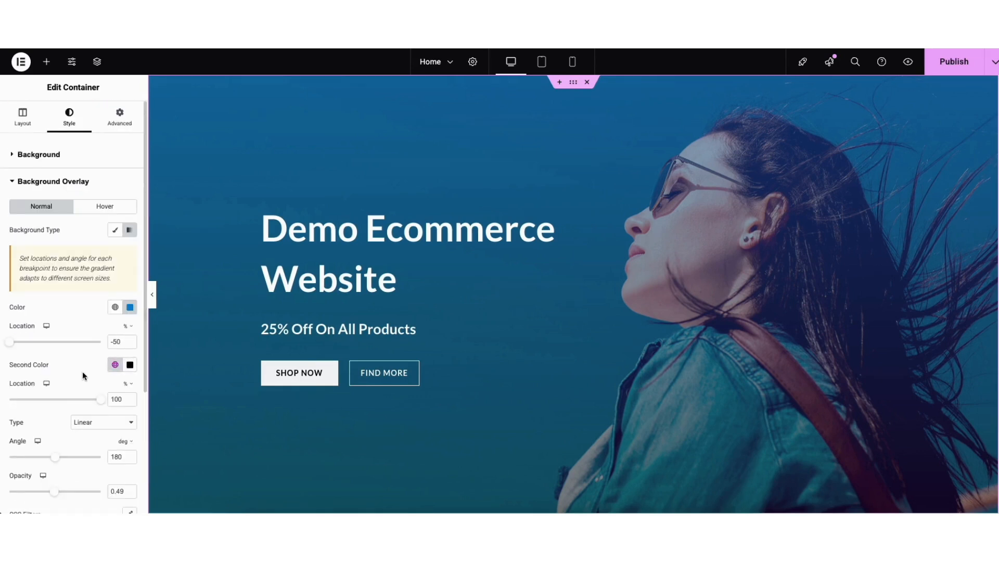
click(130, 307)
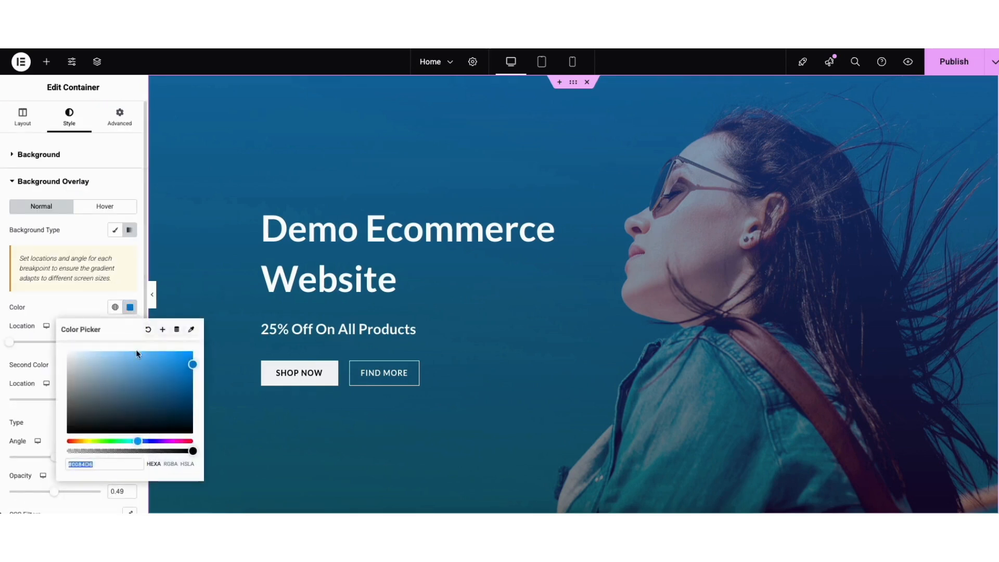
mouse_move(191, 369)
mouse_down()
mouse_move(81, 370)
mouse_move(67, 407)
mouse_move(187, 363)
mouse_up()
click(89, 306)
- Set the hero overlay gradient's second color to #141414 and the overlay opacity to 0.44
click(131, 365)
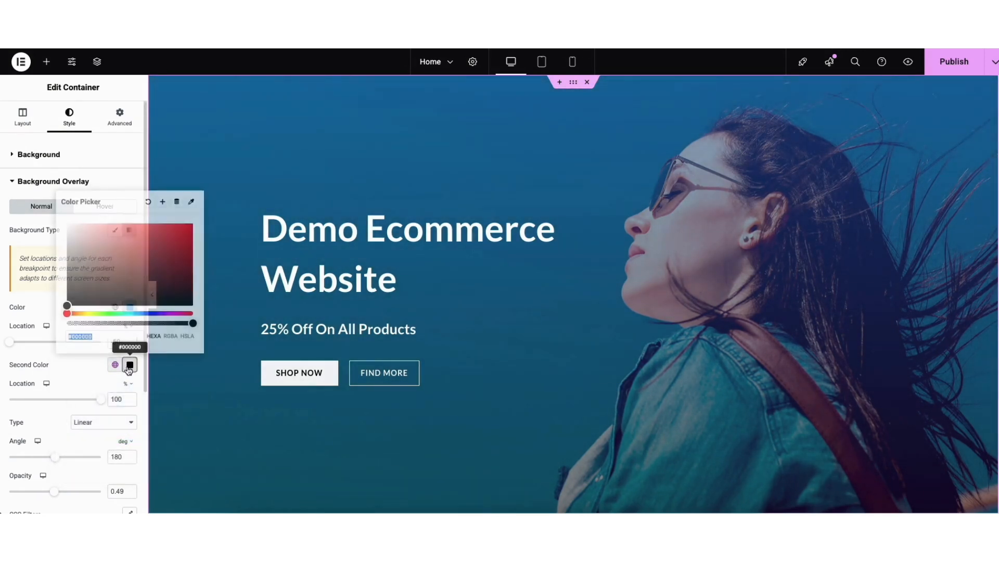
drag(118, 289, 69, 299)
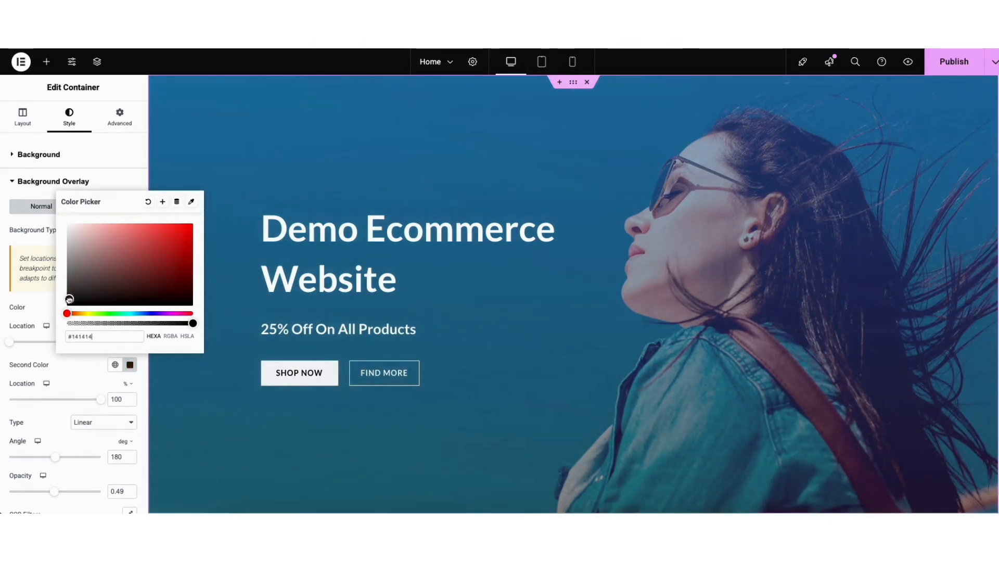
click(46, 307)
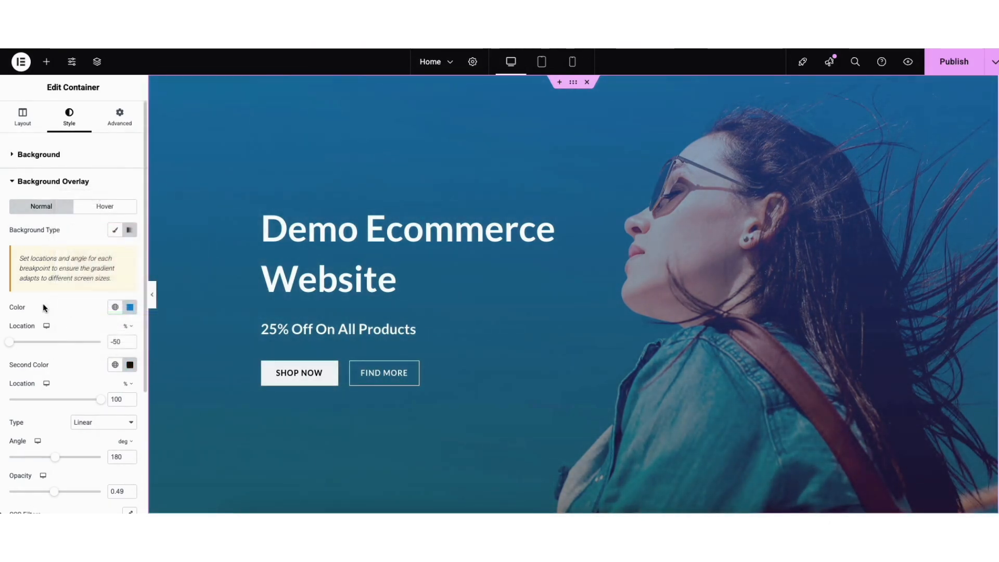
mouse_move(54, 494)
mouse_down()
mouse_move(11, 501)
mouse_move(96, 506)
mouse_move(49, 504)
mouse_up()
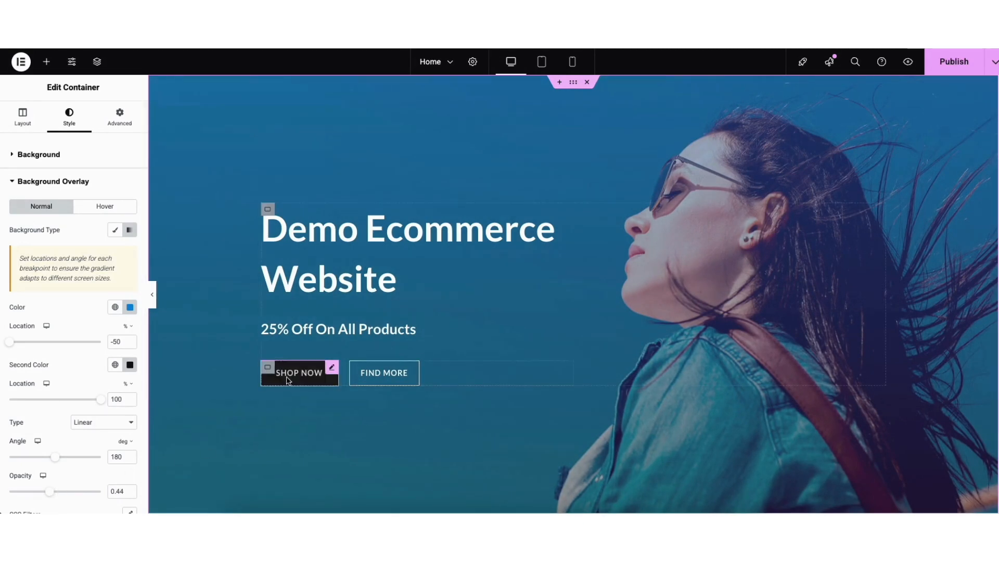
- Examine the Shop Now button's text, link options, icon library, and normal and hover style settings
click(329, 371)
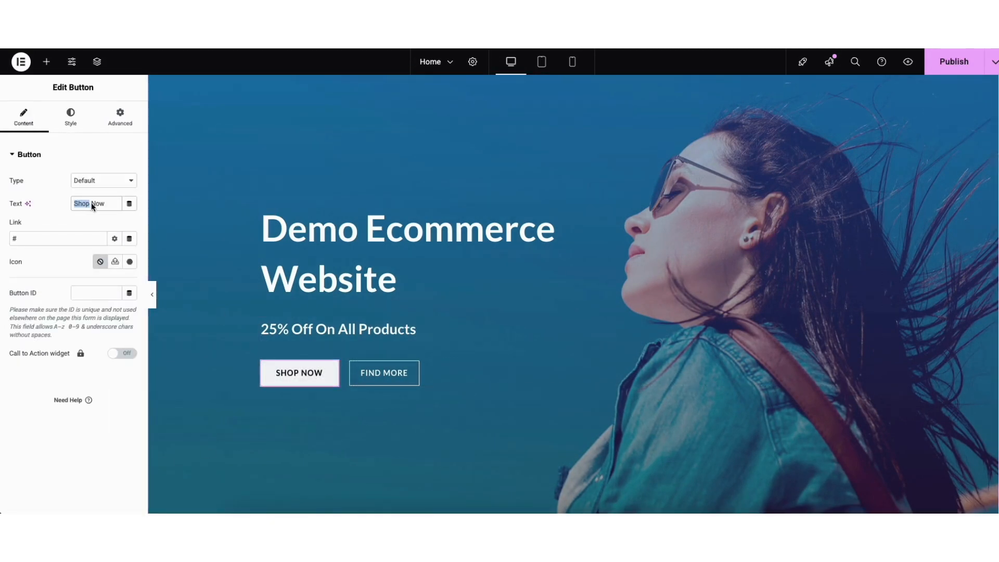
click(91, 219)
click(115, 239)
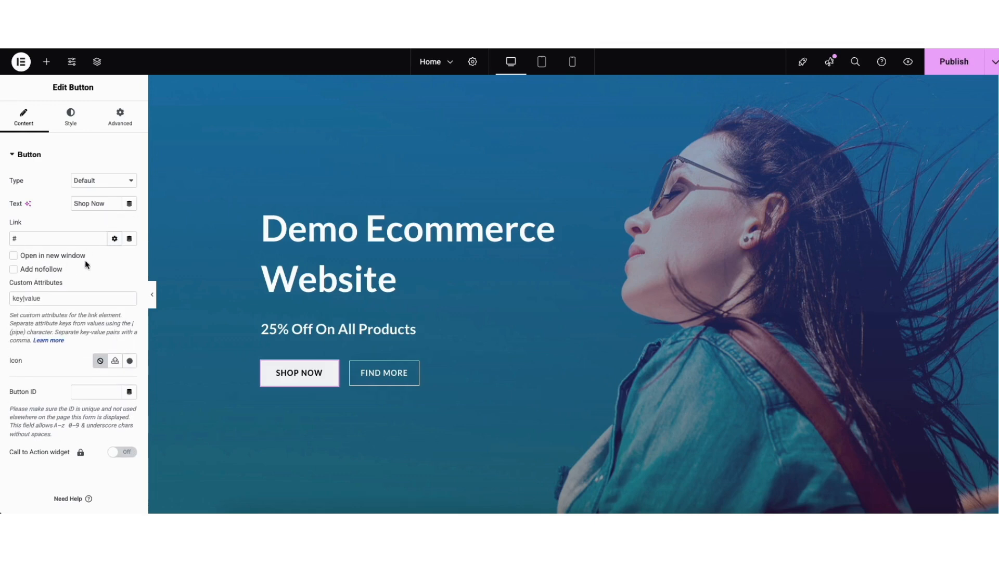
click(113, 239)
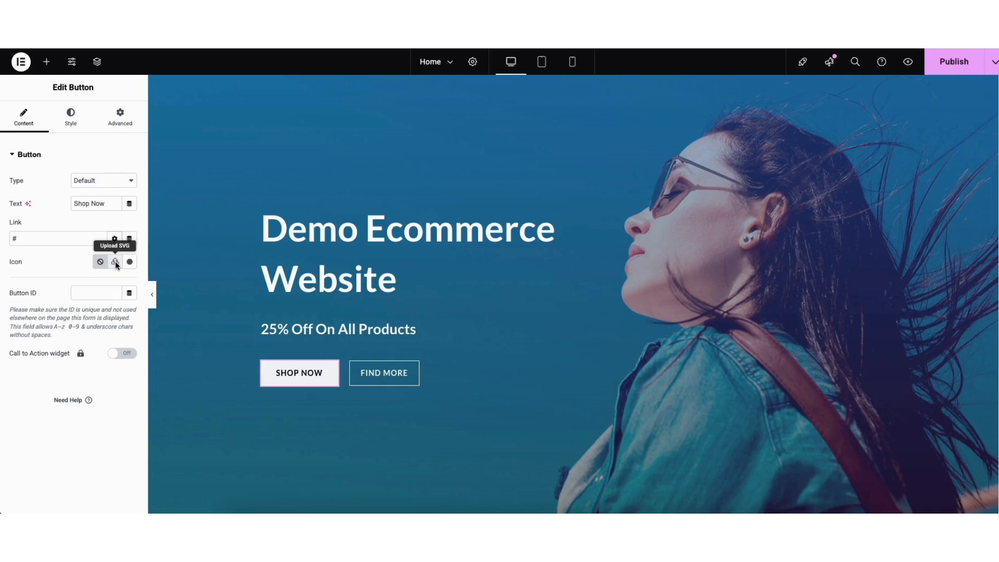
click(129, 262)
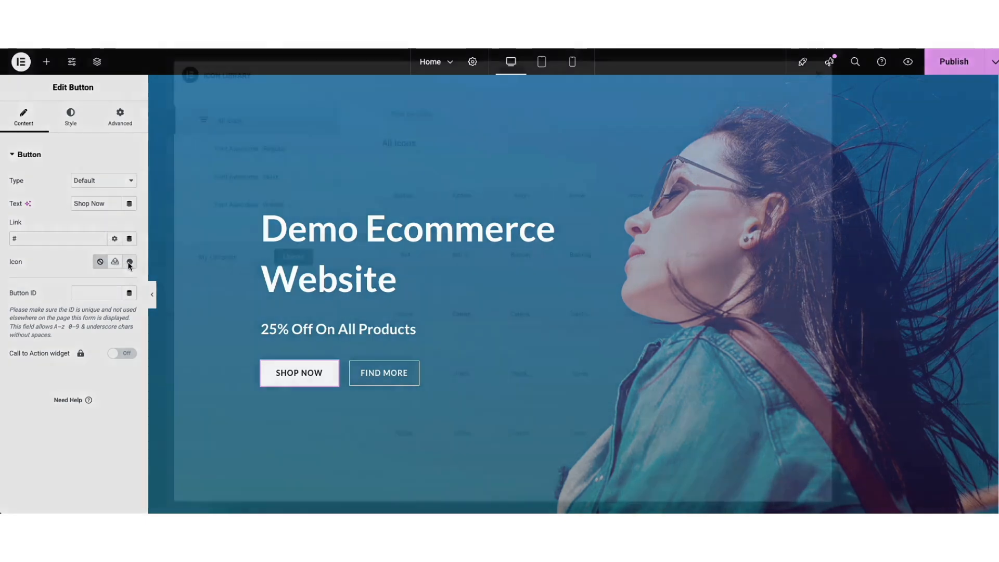
drag(791, 142, 792, 174)
click(818, 75)
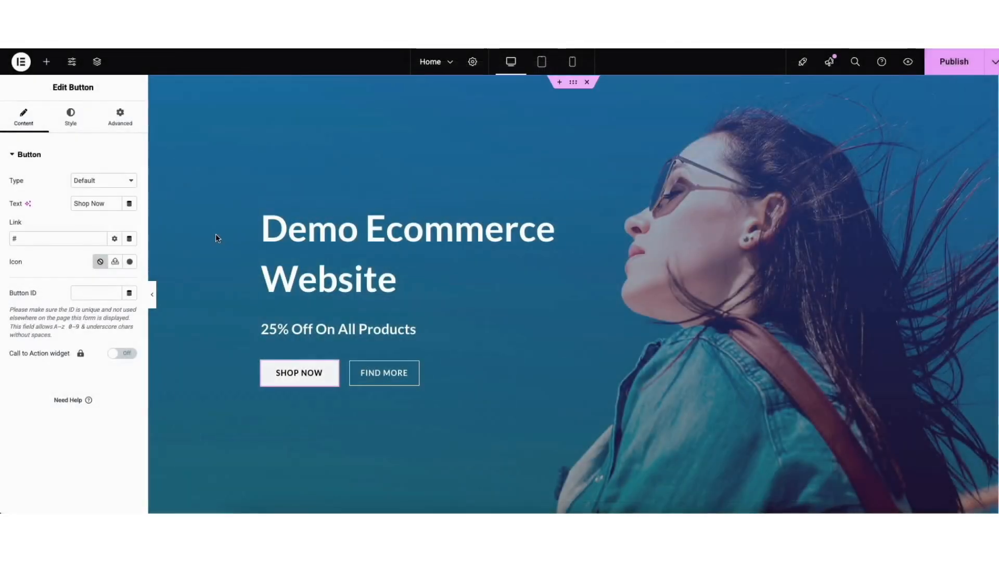
click(63, 113)
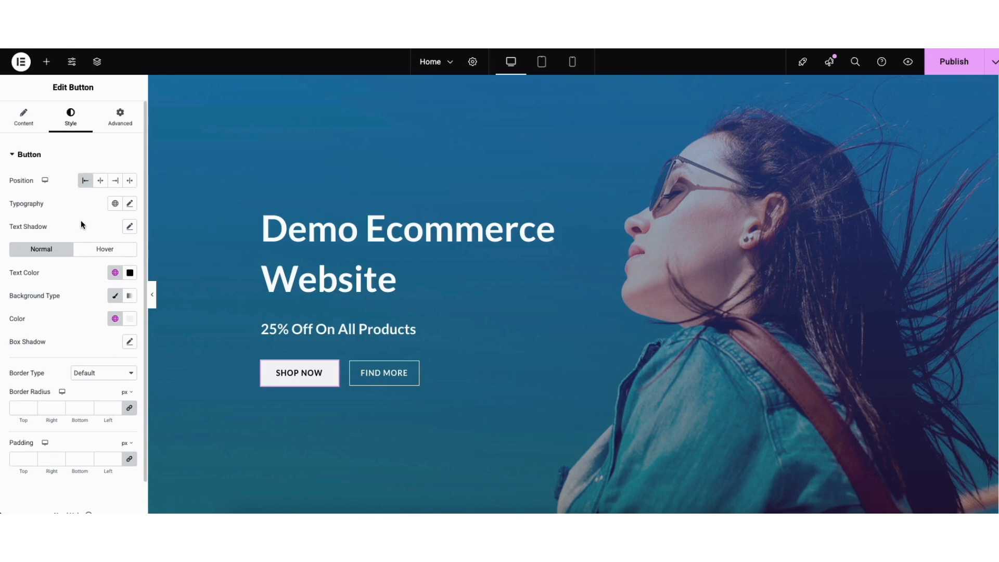
click(86, 249)
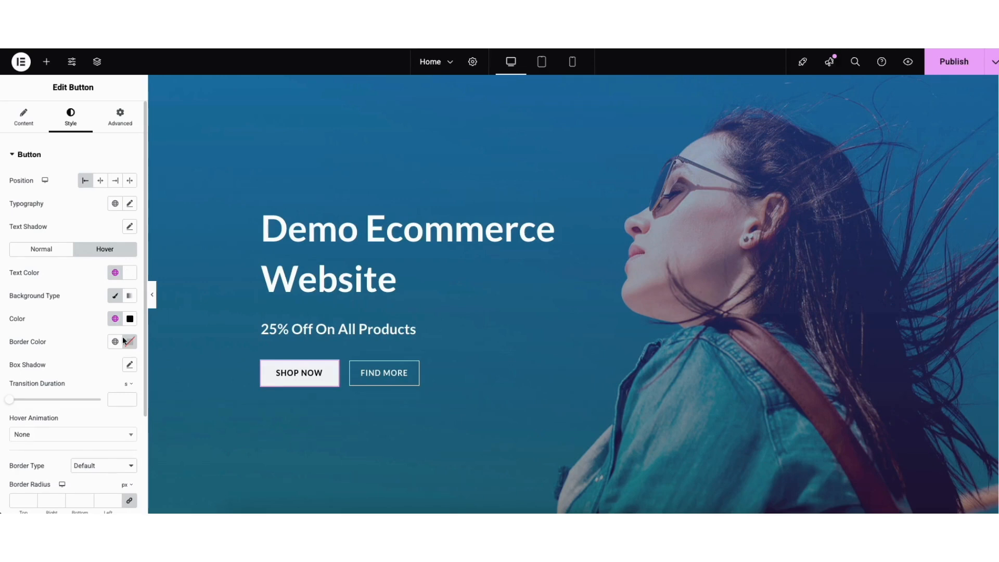
- Delete the Find More button from the hero section
right_click(382, 377)
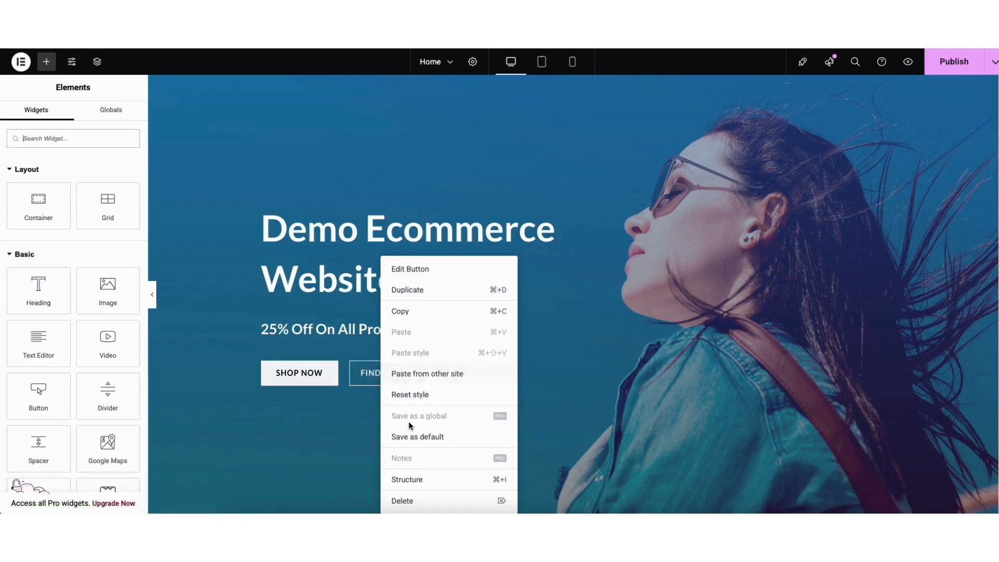
click(405, 499)
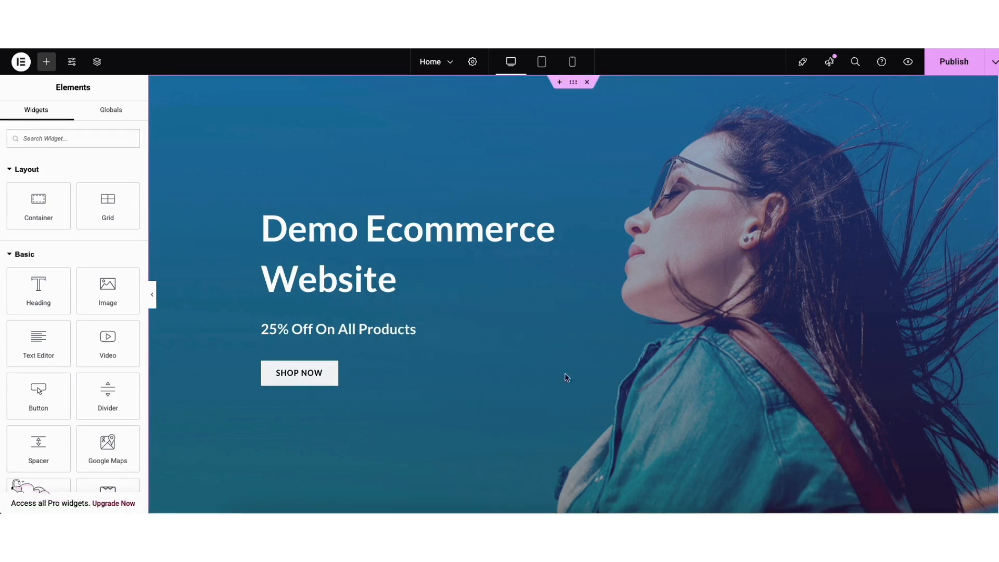
- Add a Heading widget to the Featured Products section and move it above the section title
scroll(991, 156, down, 15)
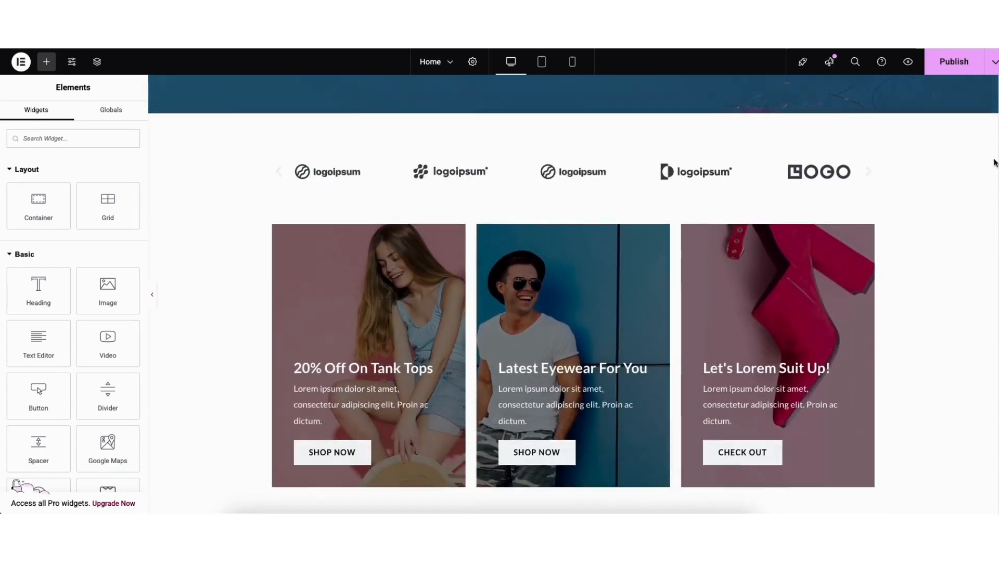
scroll(983, 234, down, 2)
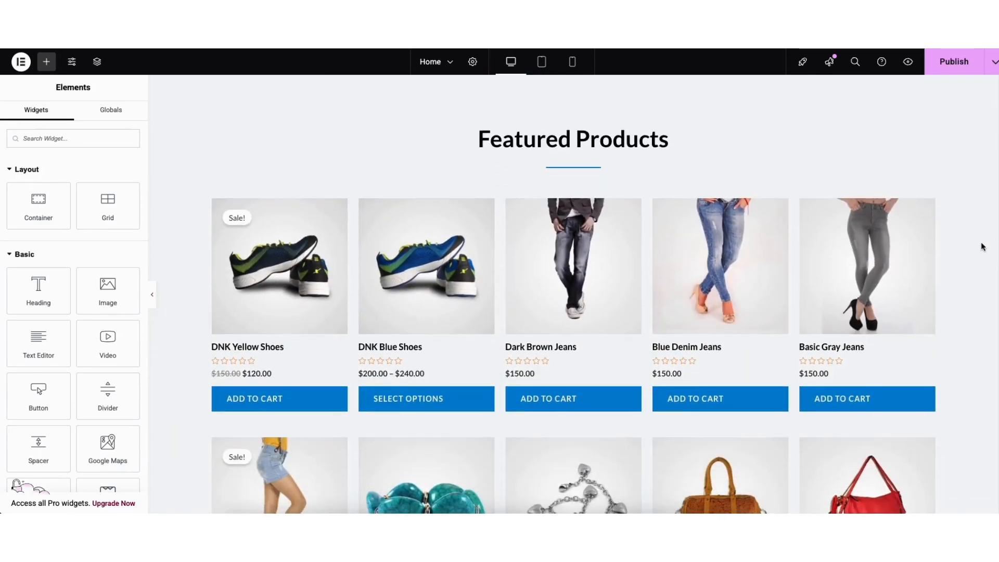
click(47, 63)
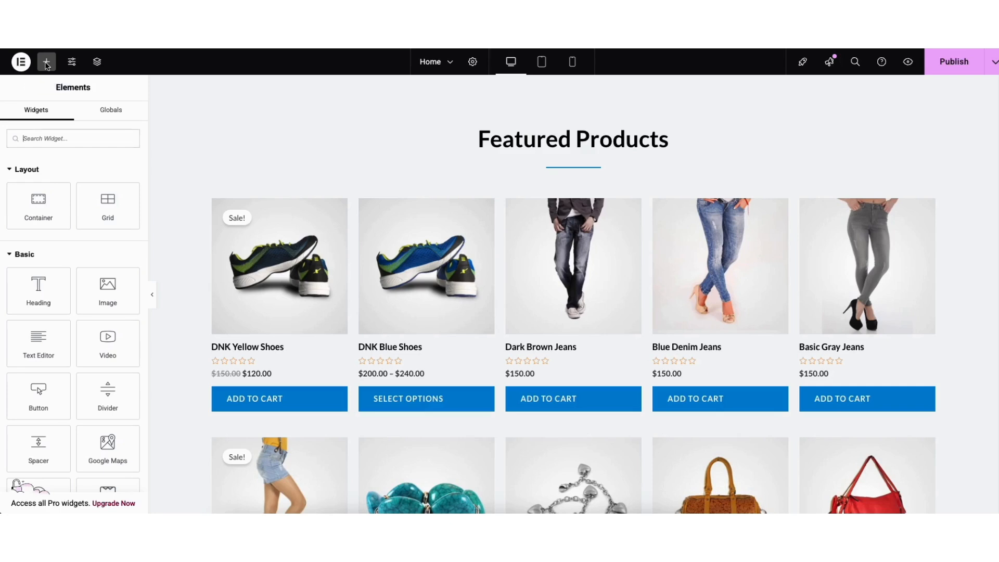
drag(37, 295, 520, 198)
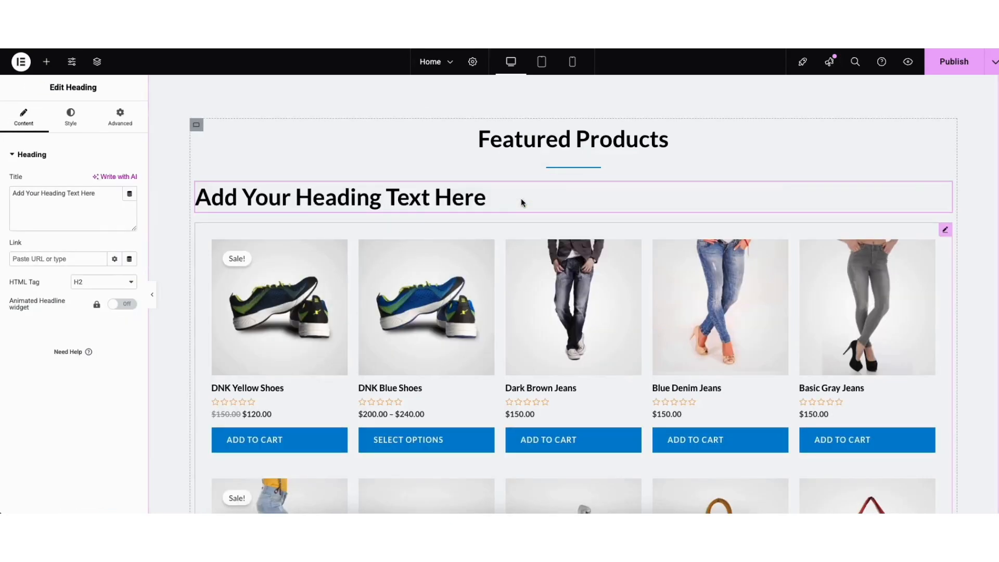
right_click(335, 200)
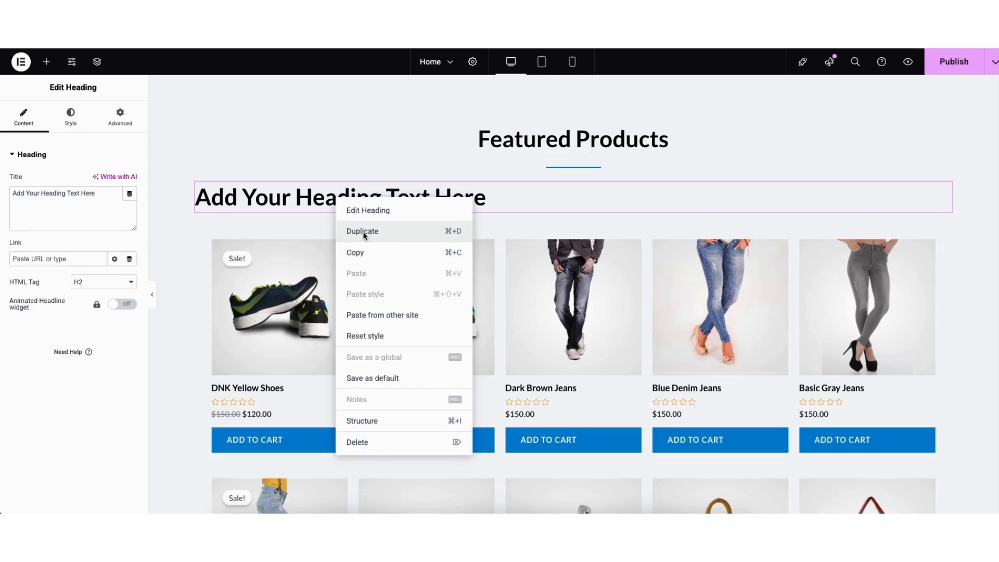
click(311, 199)
drag(946, 188, 663, 128)
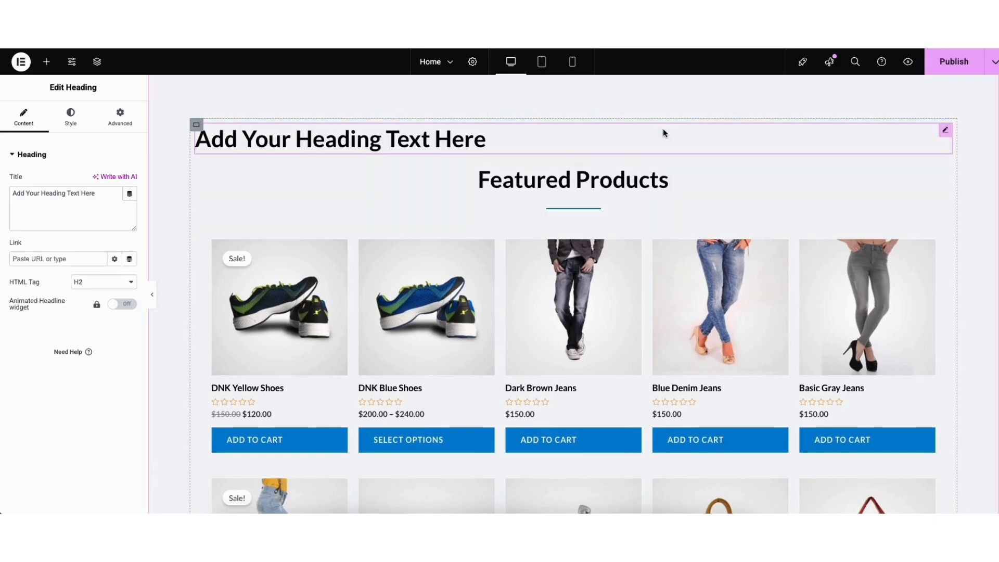
- Move the new heading below the Featured Products title's divider and add a Text Editor widget directly under it
drag(945, 130, 808, 210)
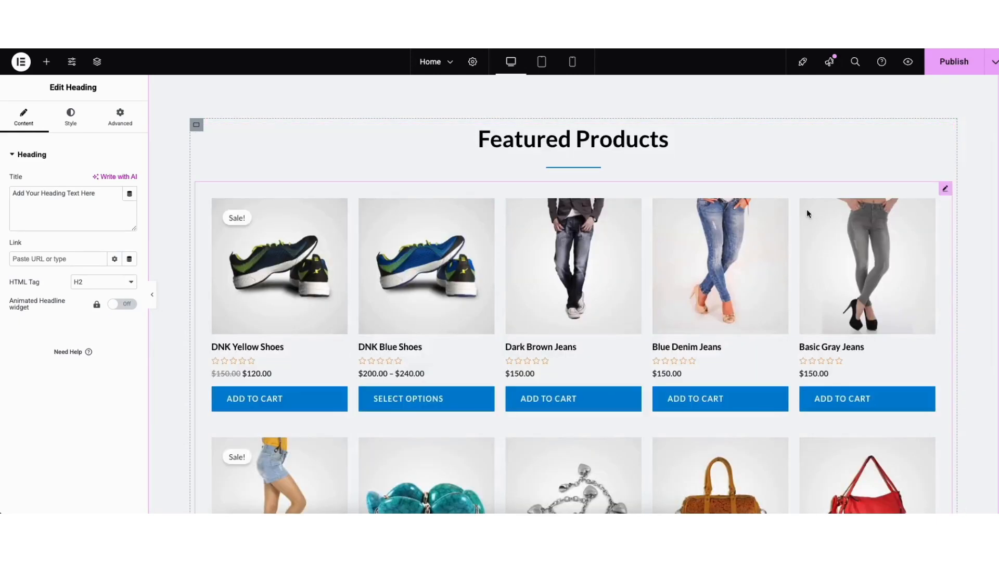
click(46, 60)
drag(38, 340, 435, 229)
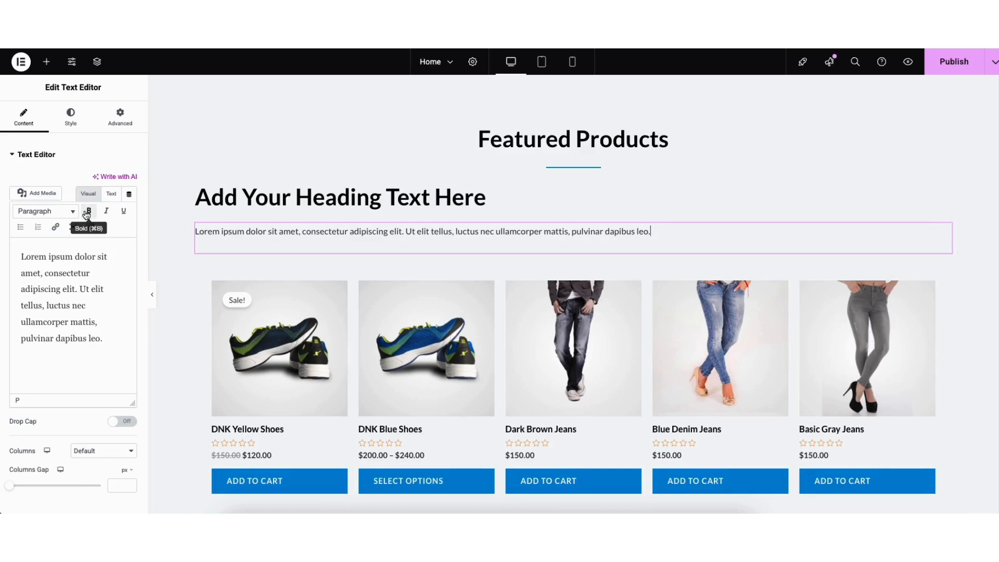
- Examine the text editor widget's link options and its extended formatting tools, including text color and undo/redo
click(55, 228)
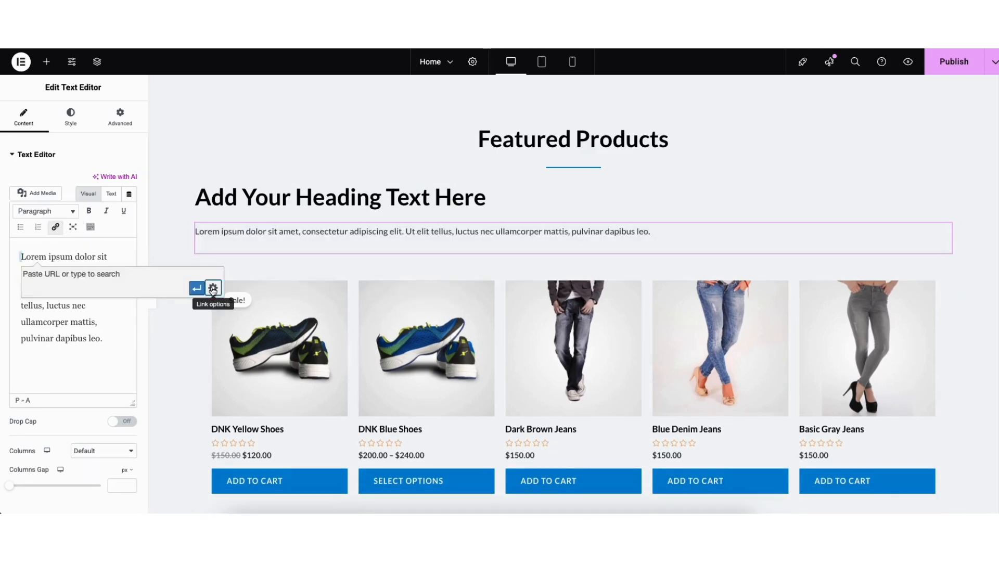
click(213, 288)
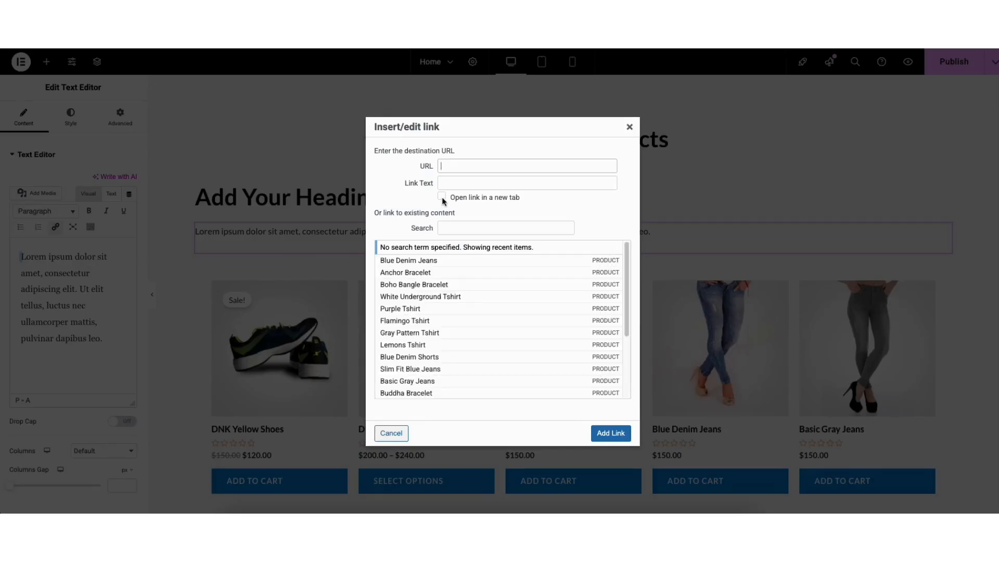
click(629, 127)
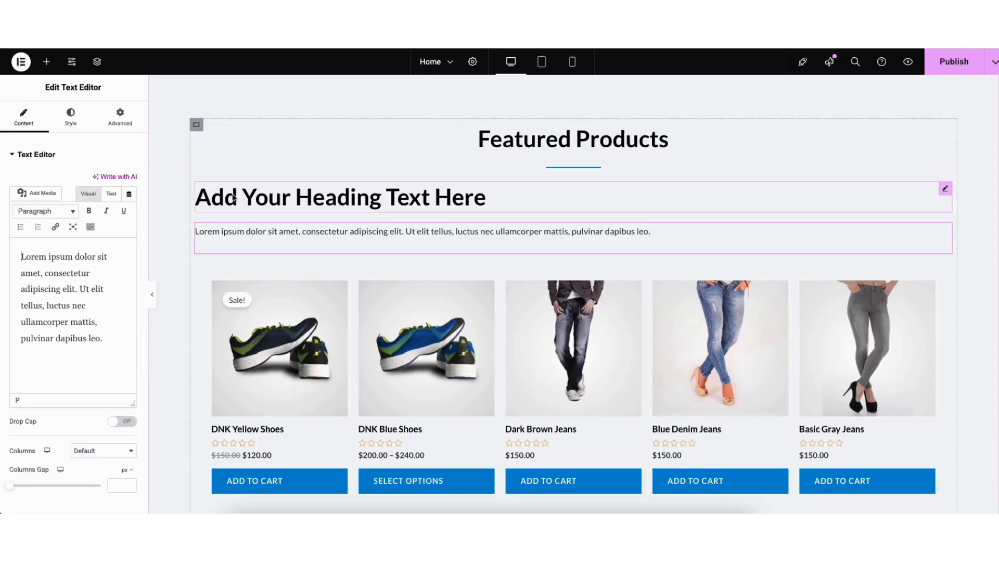
click(91, 228)
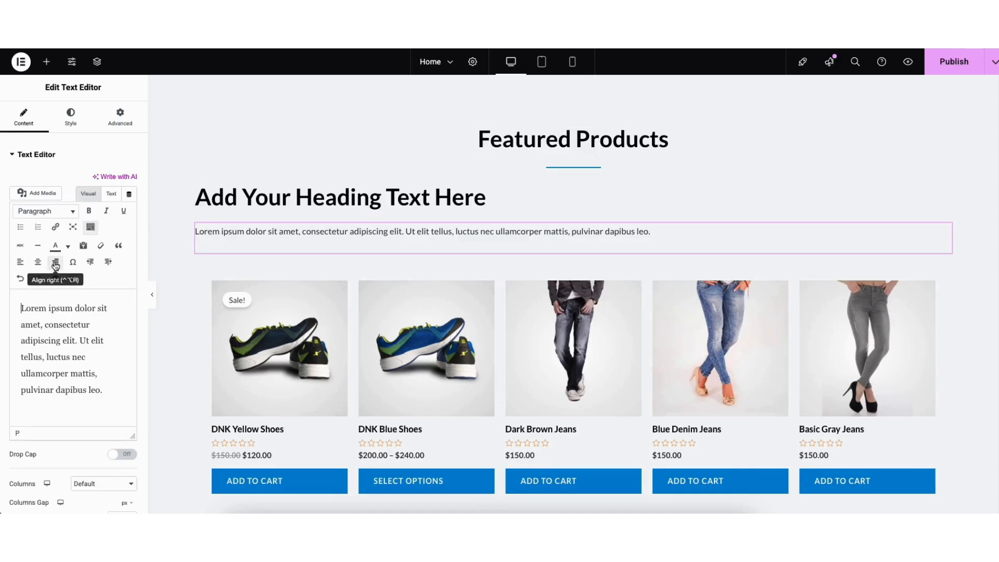
click(67, 247)
click(67, 248)
click(21, 280)
click(38, 280)
- Examine the text editor widget's style settings, including its typography options and the available font families
click(70, 117)
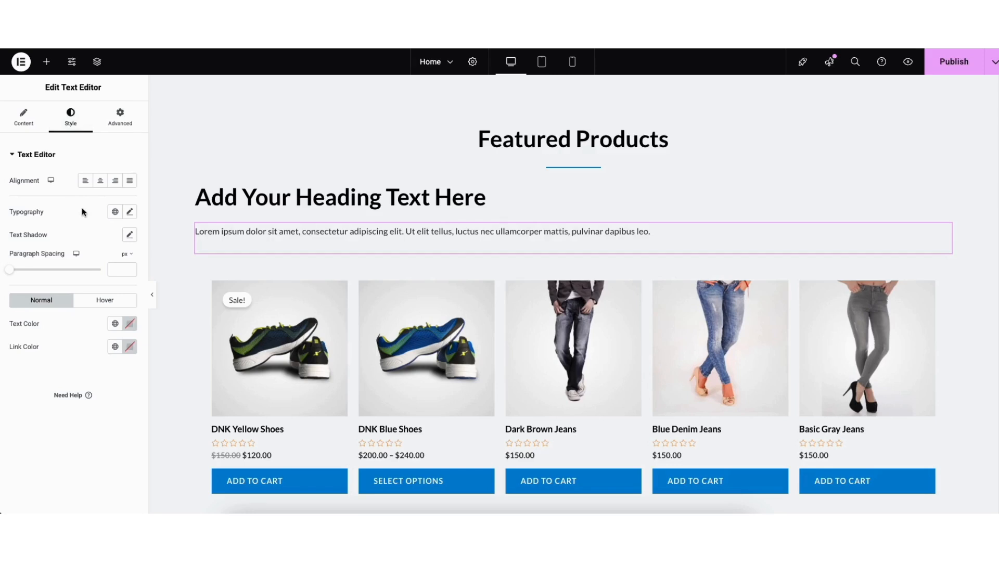
click(130, 213)
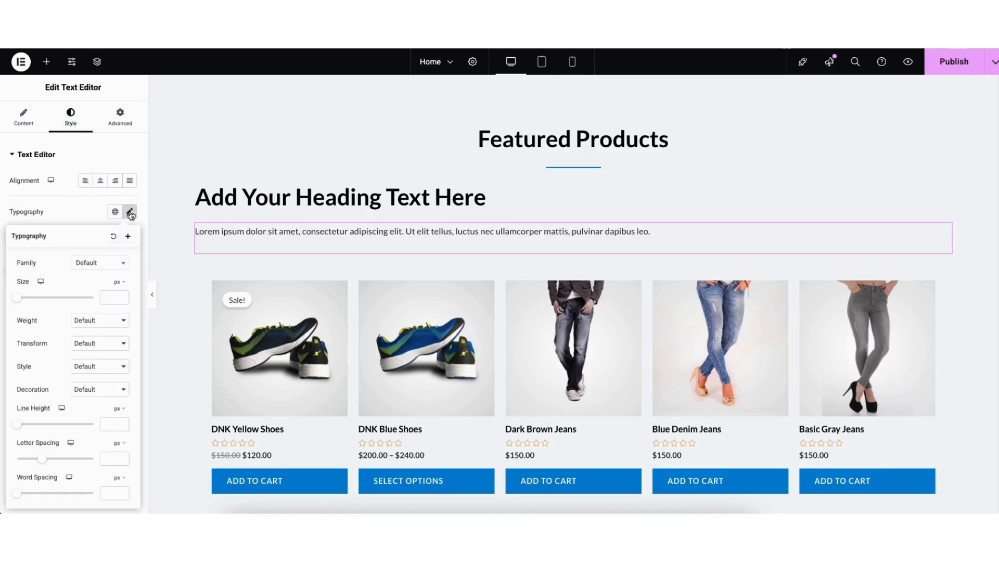
click(119, 266)
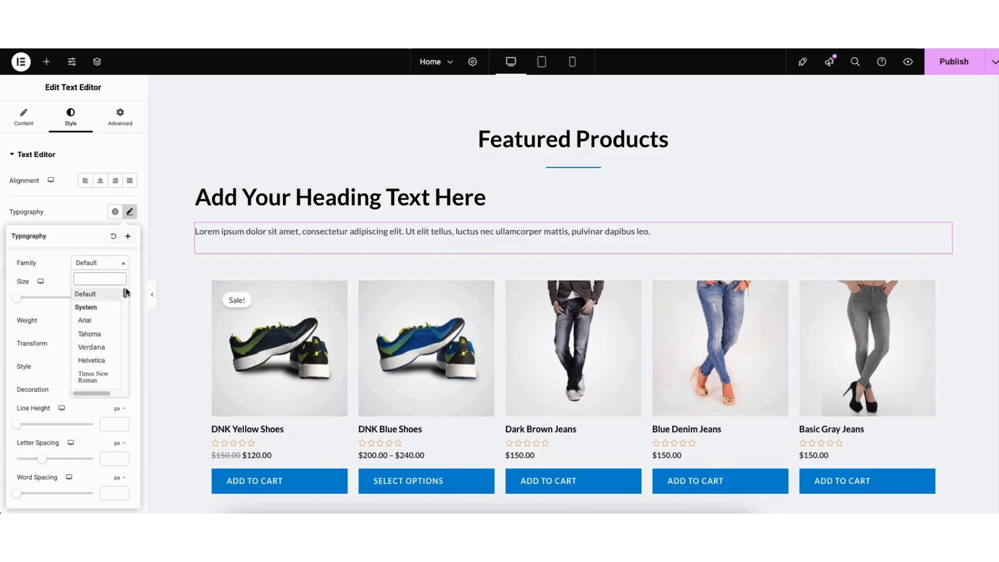
scroll(124, 295, down, 5)
scroll(123, 295, down, 5)
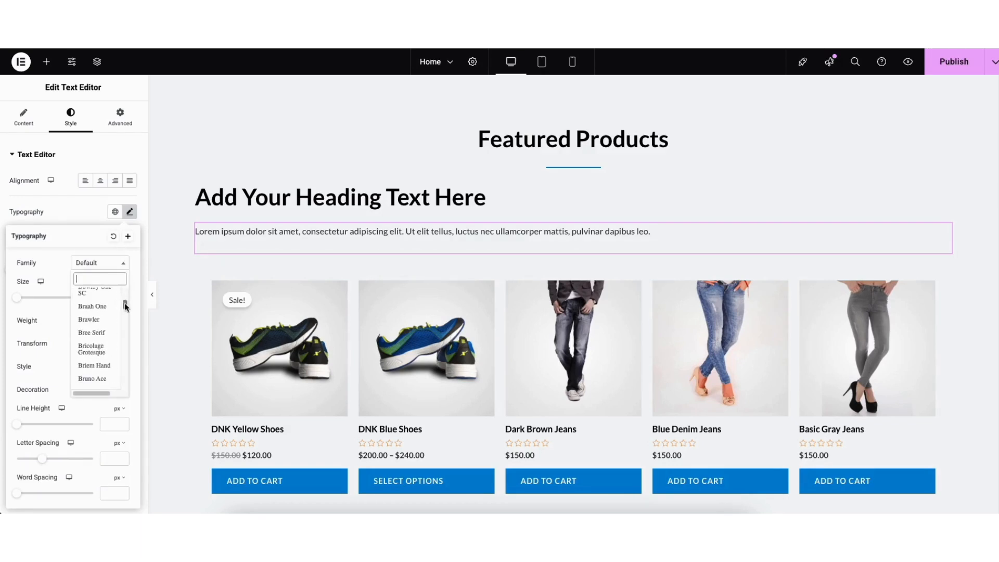
click(51, 267)
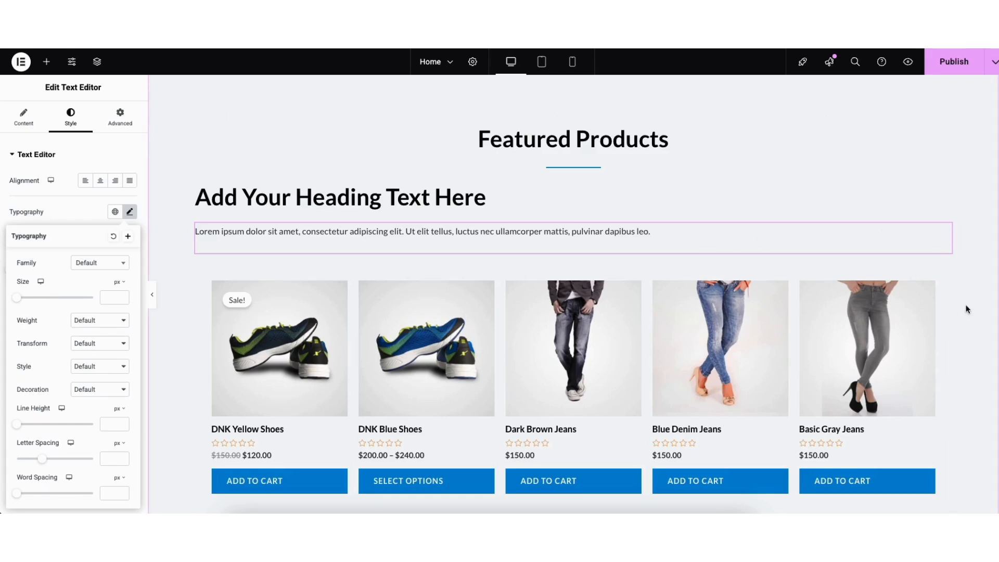
- Reselect women-fashion-free-img-2.jpg as the 20% Off On Tank Tops card's background image and open the card's background overlay settings
scroll(572, 291, up, 2)
scroll(988, 177, up, 7)
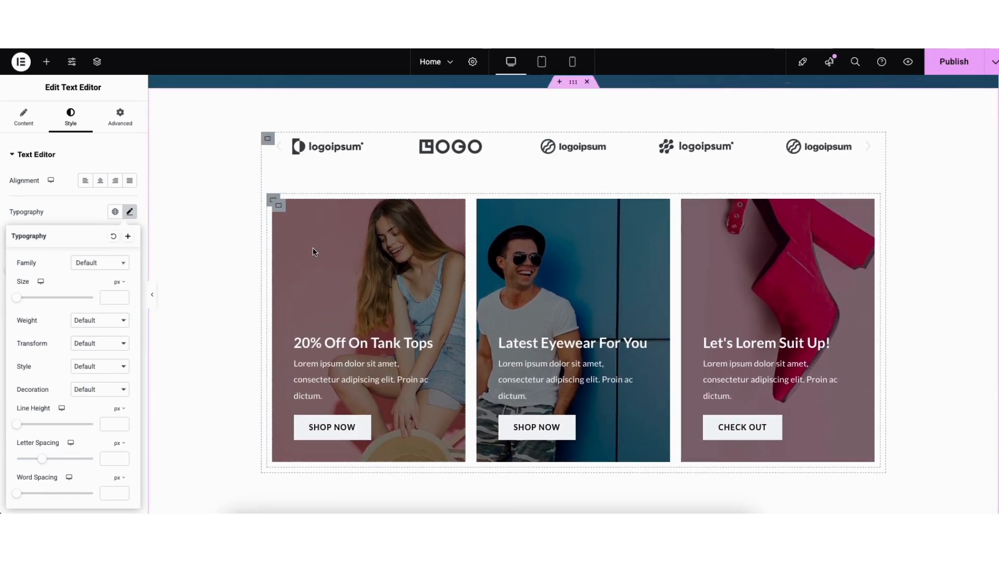
click(279, 207)
click(69, 117)
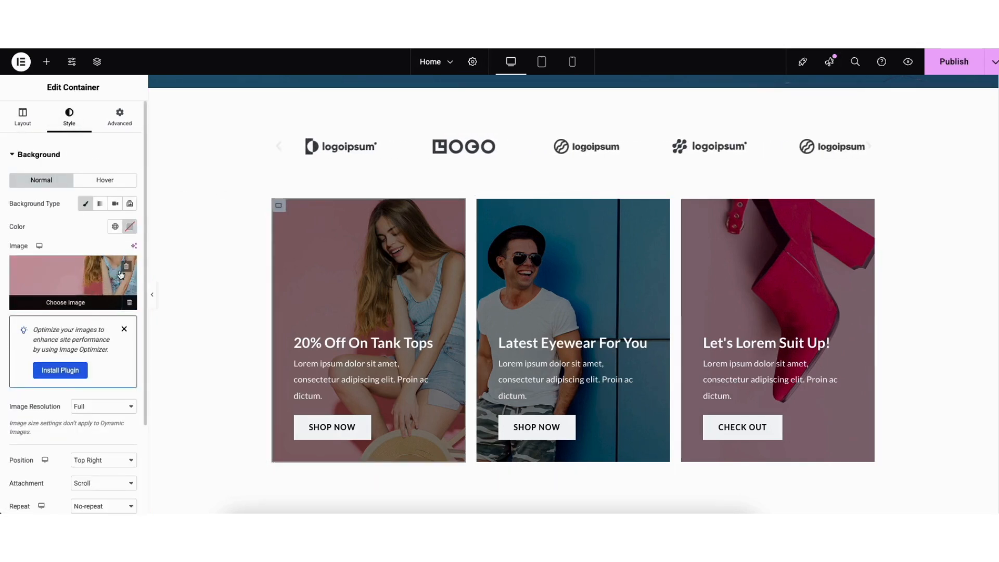
click(73, 289)
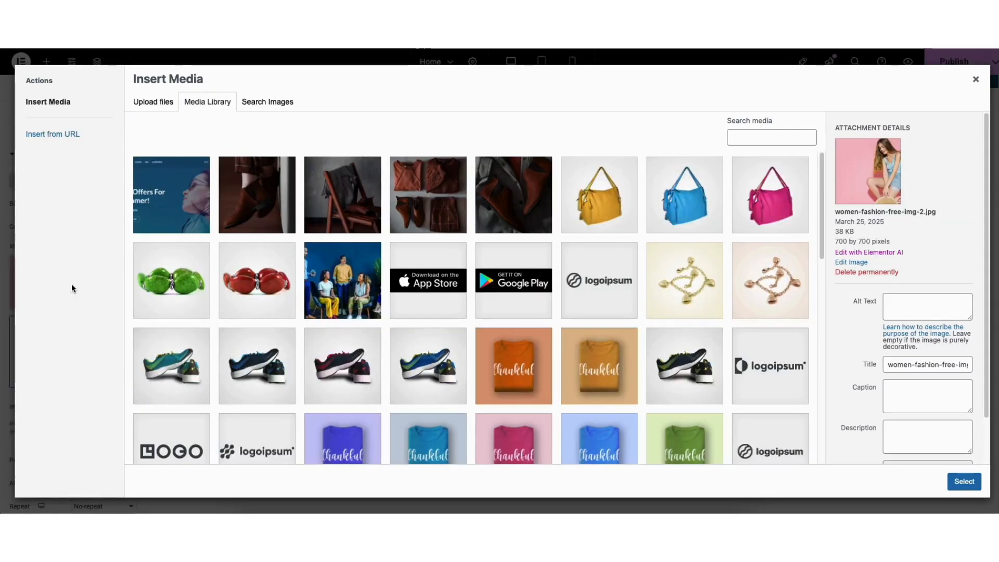
drag(818, 172, 818, 369)
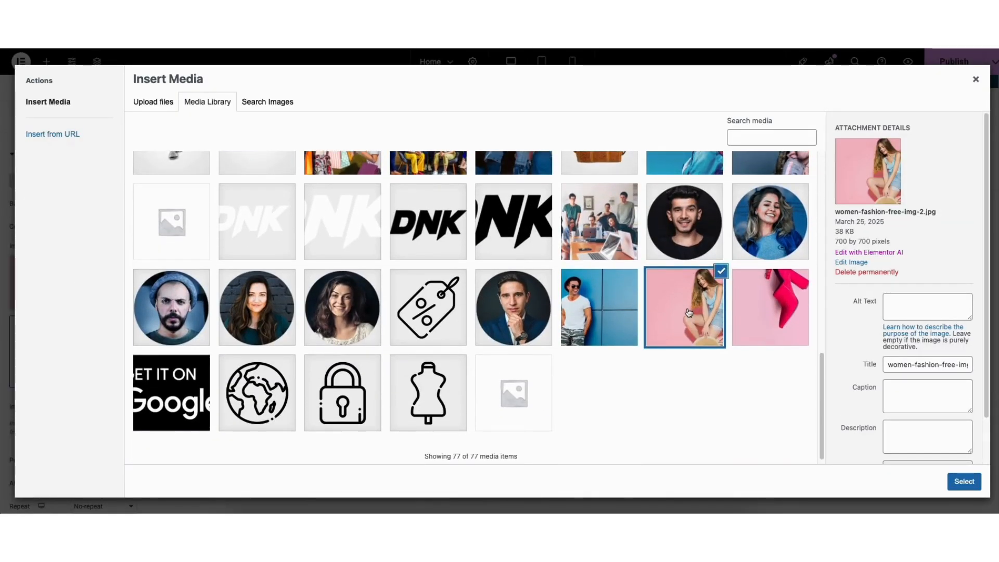
click(964, 482)
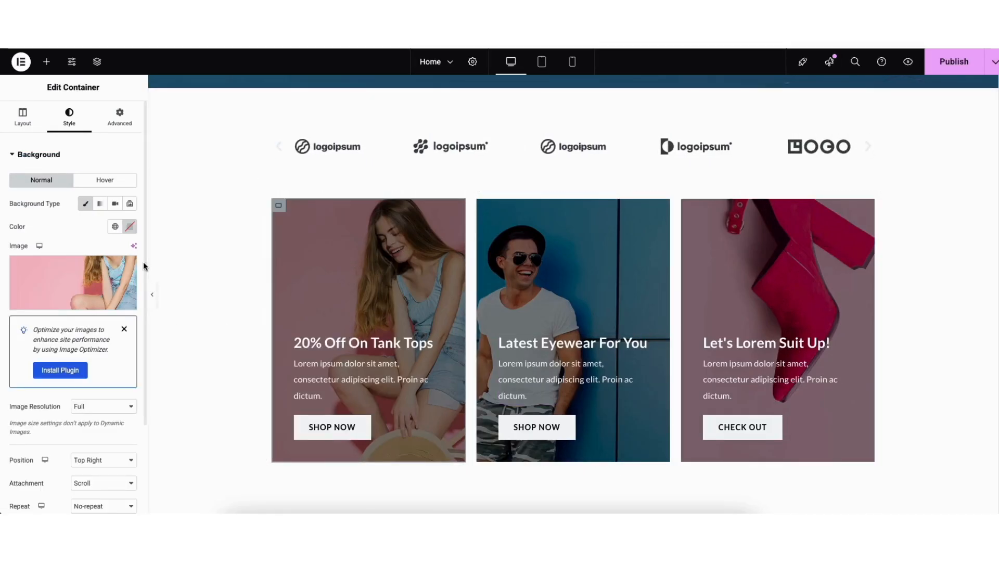
scroll(144, 267, down, 5)
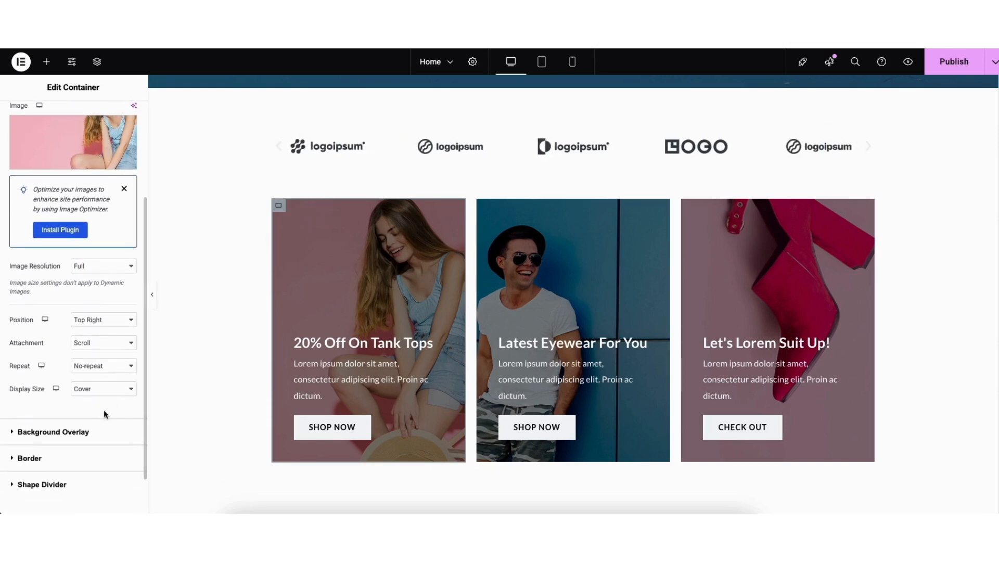
click(89, 433)
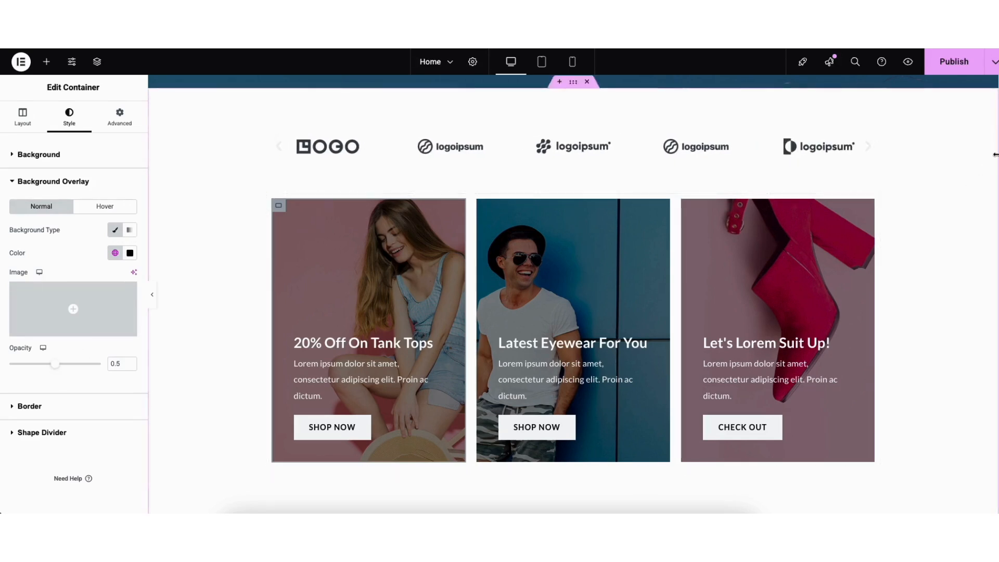
- Set the Featured Products section container's background color to #FFFFFF
scroll(572, 291, down, 3)
scroll(377, 172, down, 5)
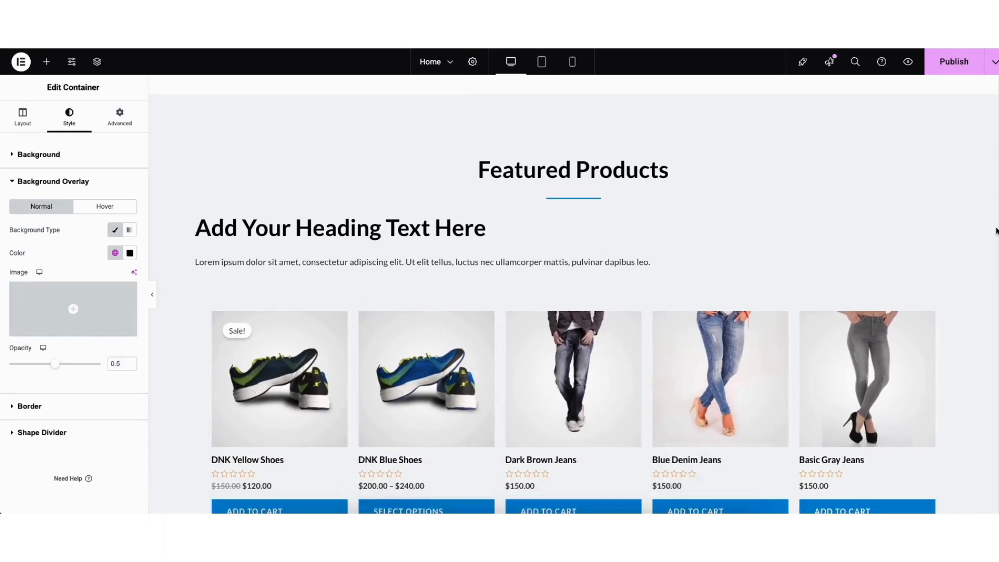
right_click(188, 115)
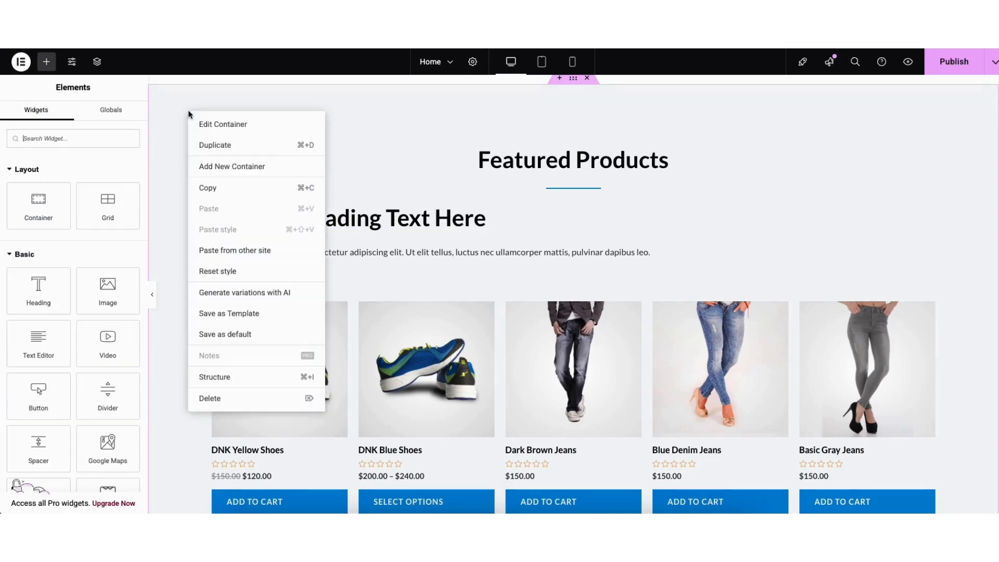
click(210, 125)
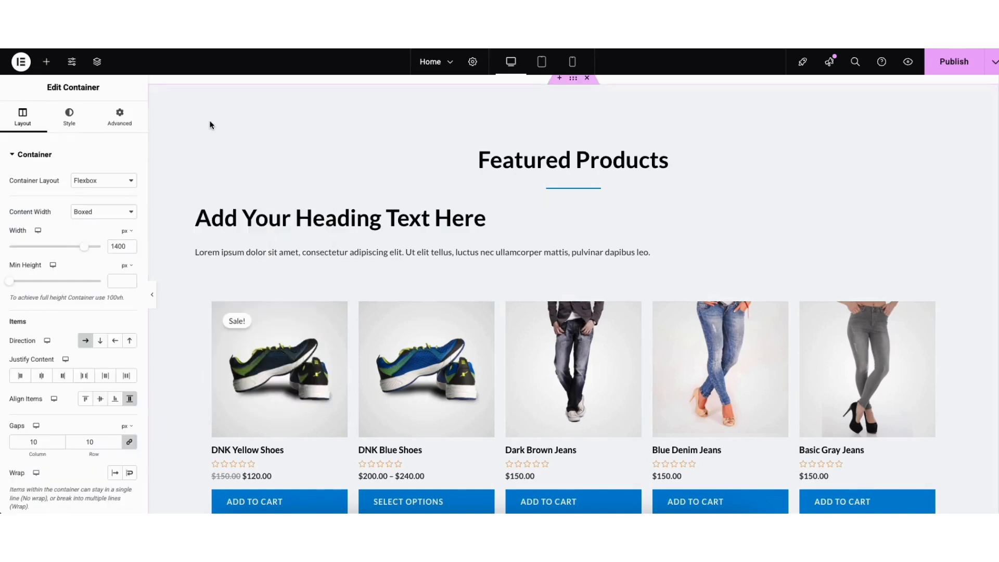
click(71, 121)
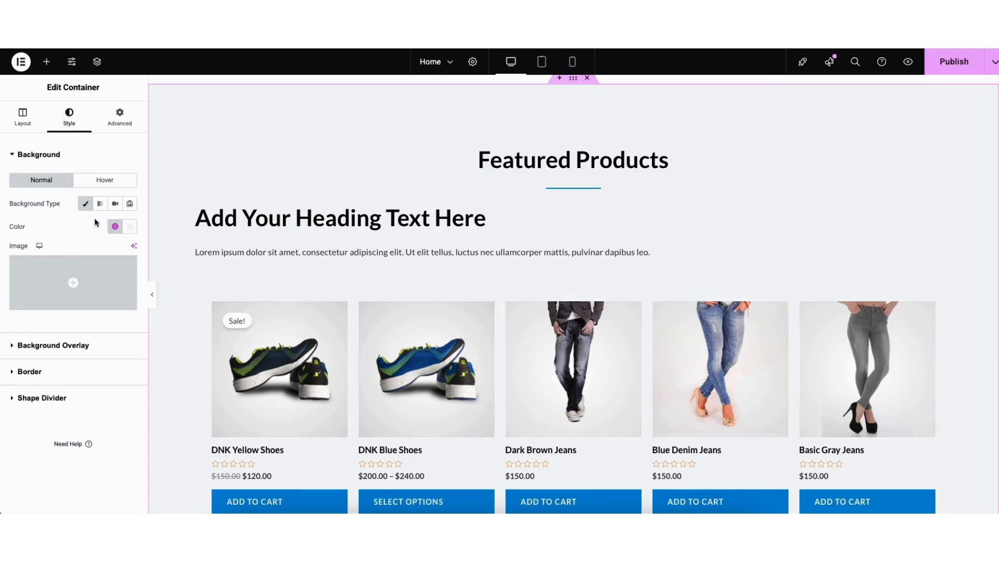
click(130, 228)
drag(109, 284, 61, 270)
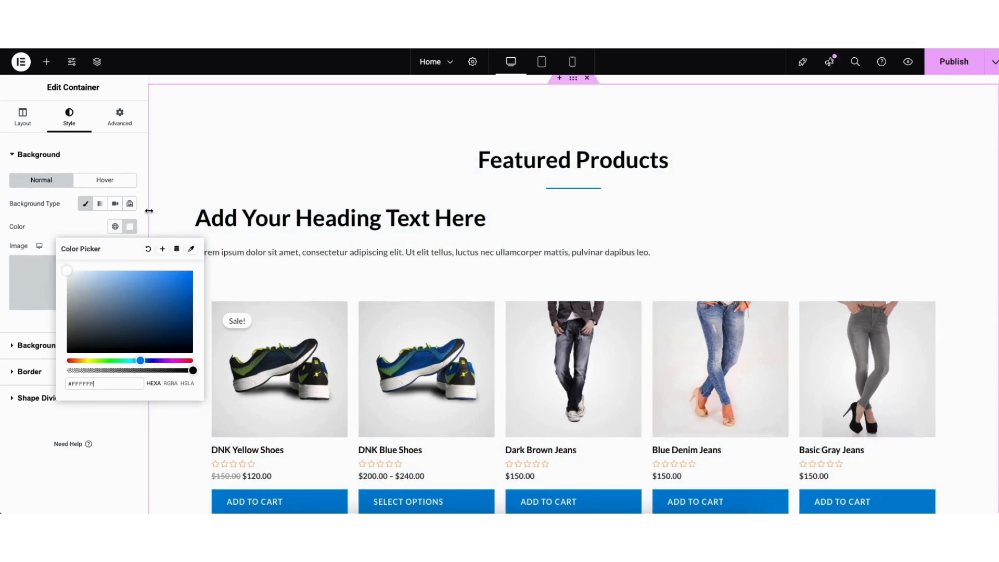
- Examine the background style settings of the Special Edition banner container, including its image
scroll(572, 294, down, 1)
scroll(977, 312, down, 9)
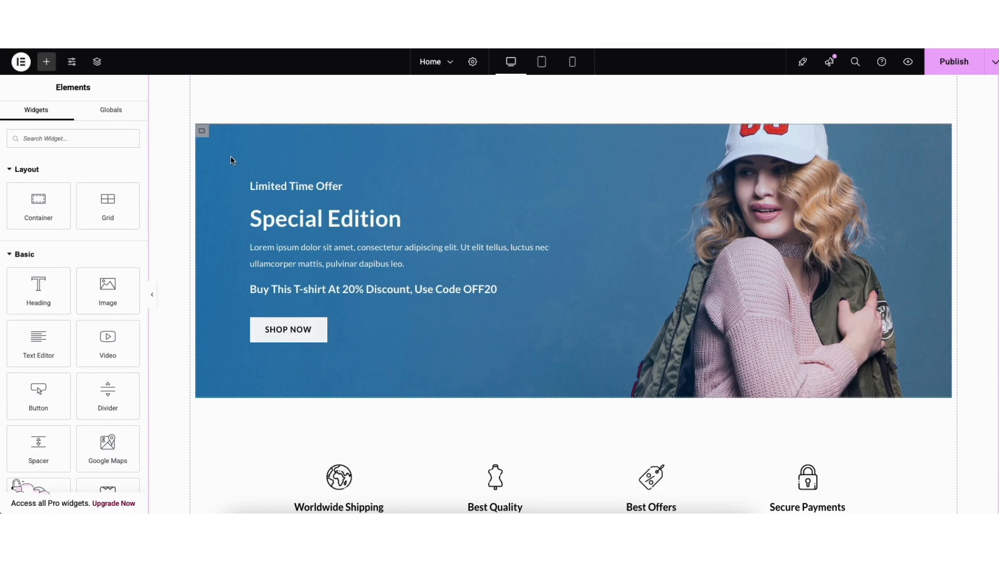
right_click(231, 160)
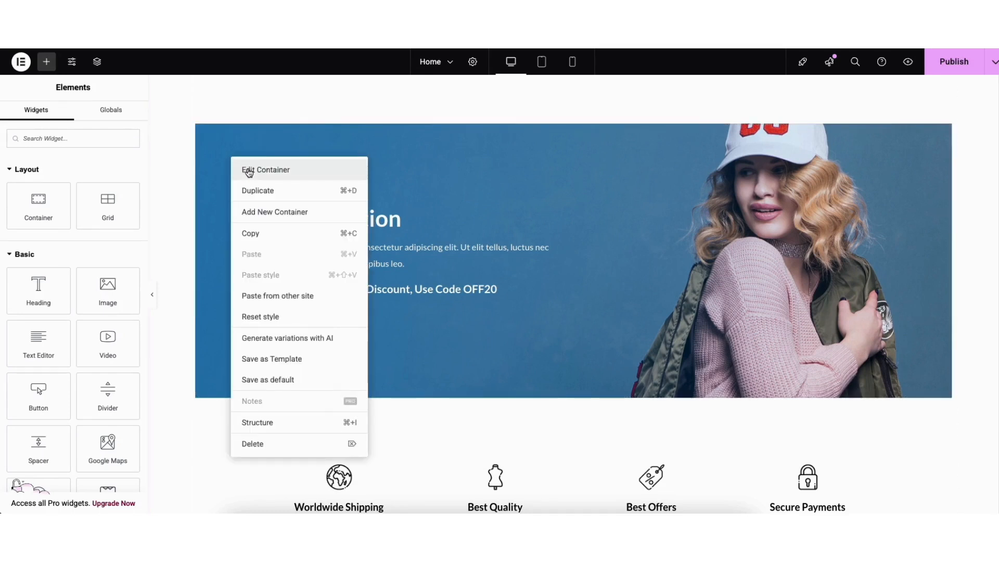
click(248, 170)
click(69, 115)
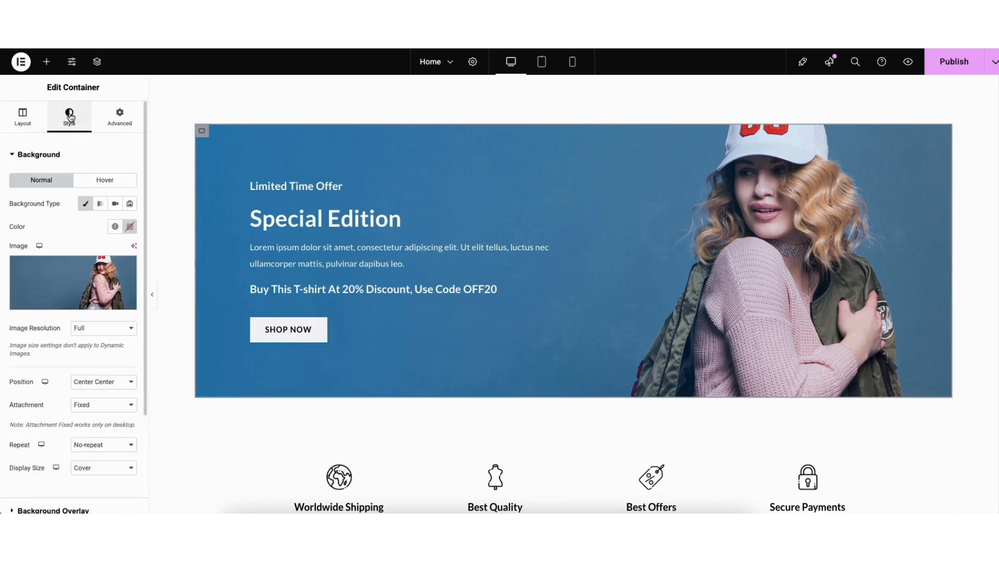
mouse_move(87, 286)
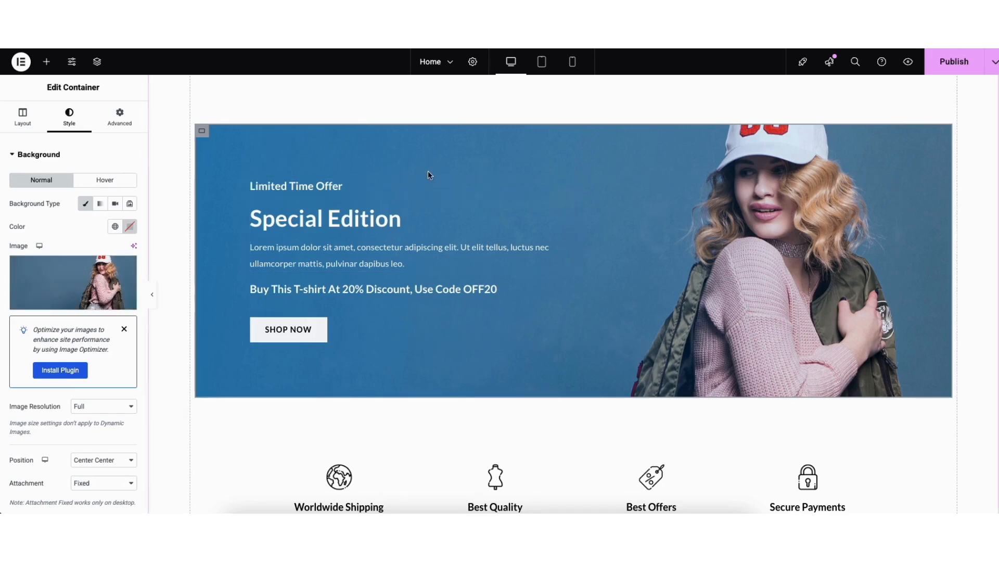
- Insert a flexbox container above the Featured Products section with a three-column structure that has a wide middle column
scroll(990, 330, up, 12)
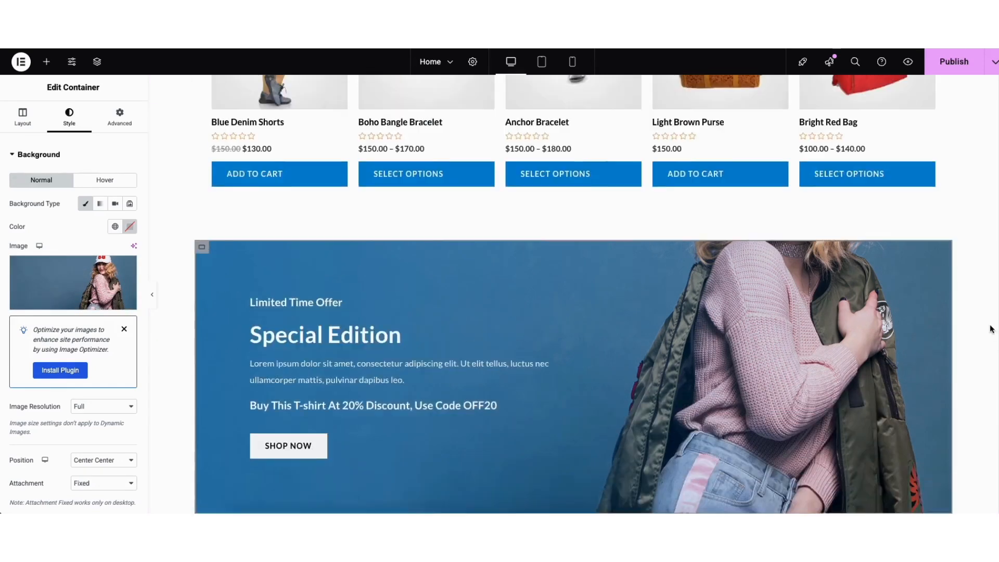
scroll(959, 241, up, 3)
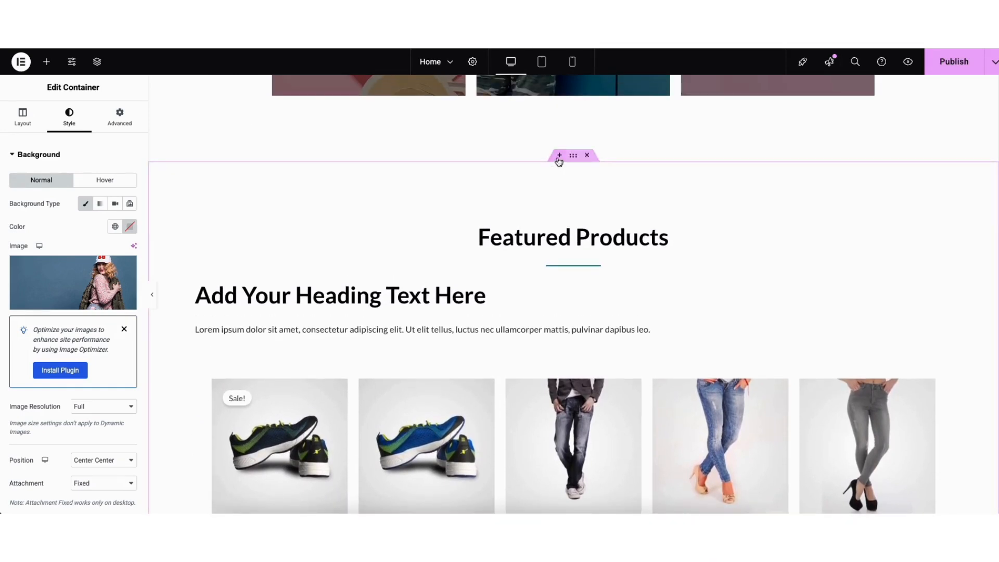
click(558, 156)
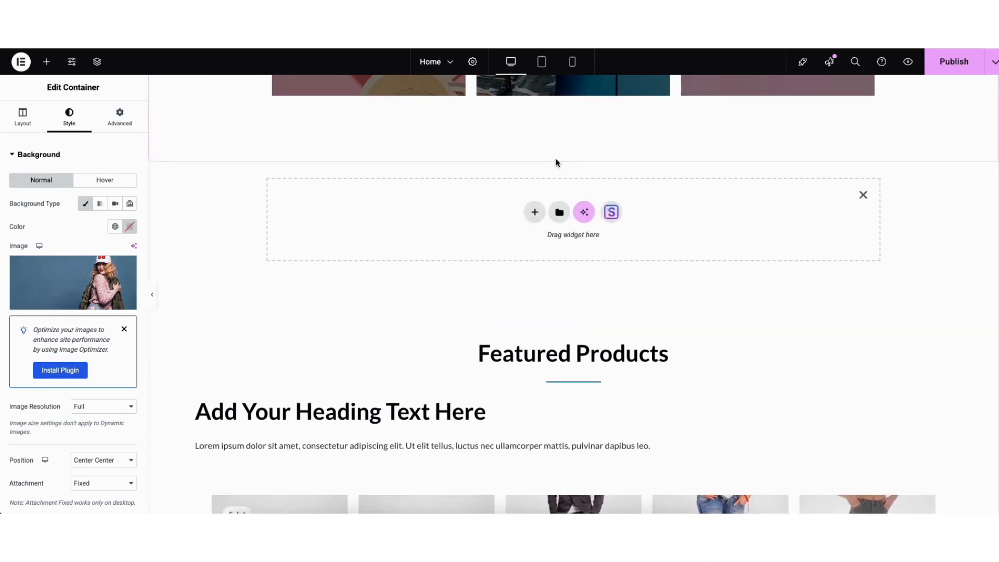
click(534, 213)
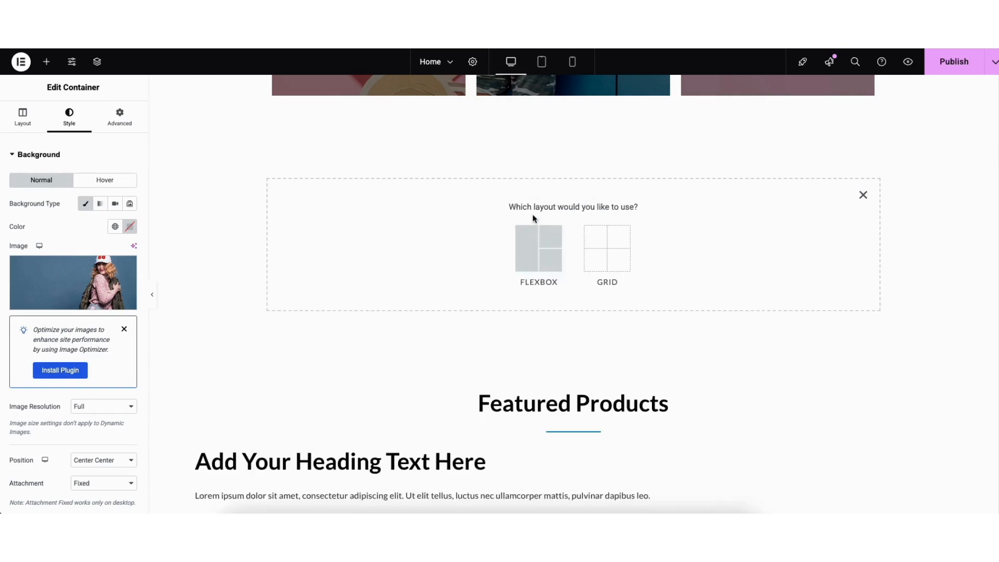
click(527, 256)
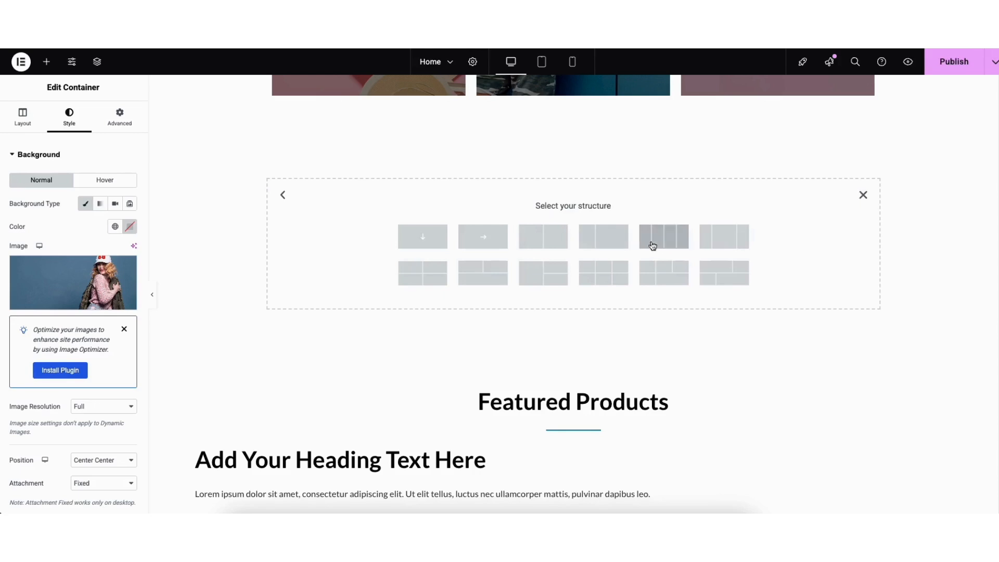
click(720, 244)
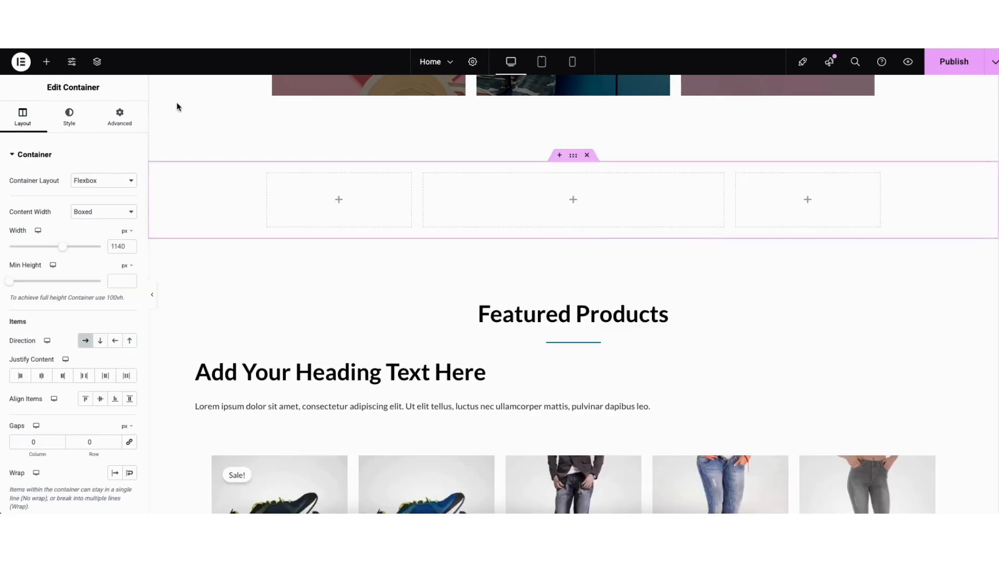
- Add a Heading widget to the new container's middle column and open the settings of the whole container
click(47, 62)
drag(40, 293, 590, 209)
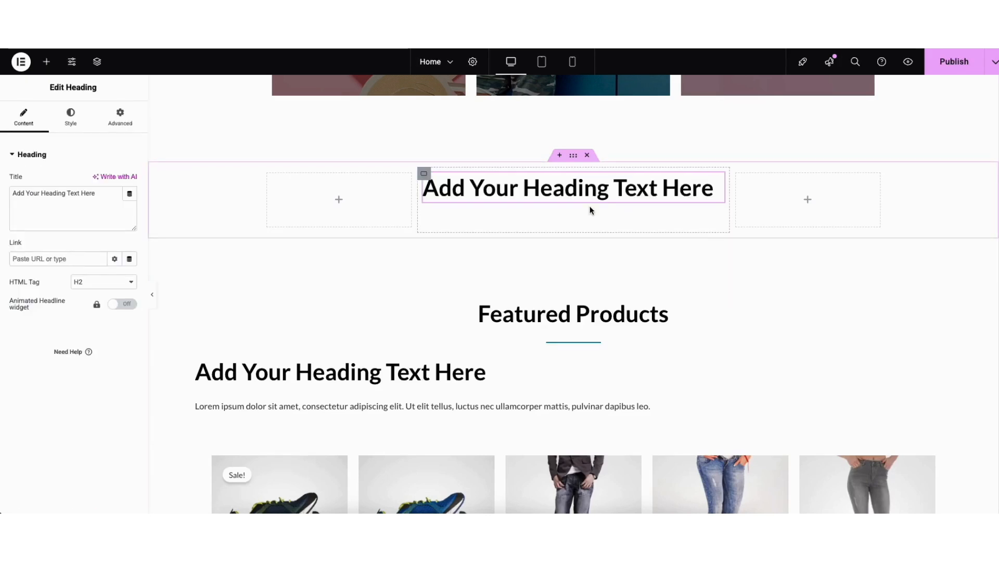
click(572, 156)
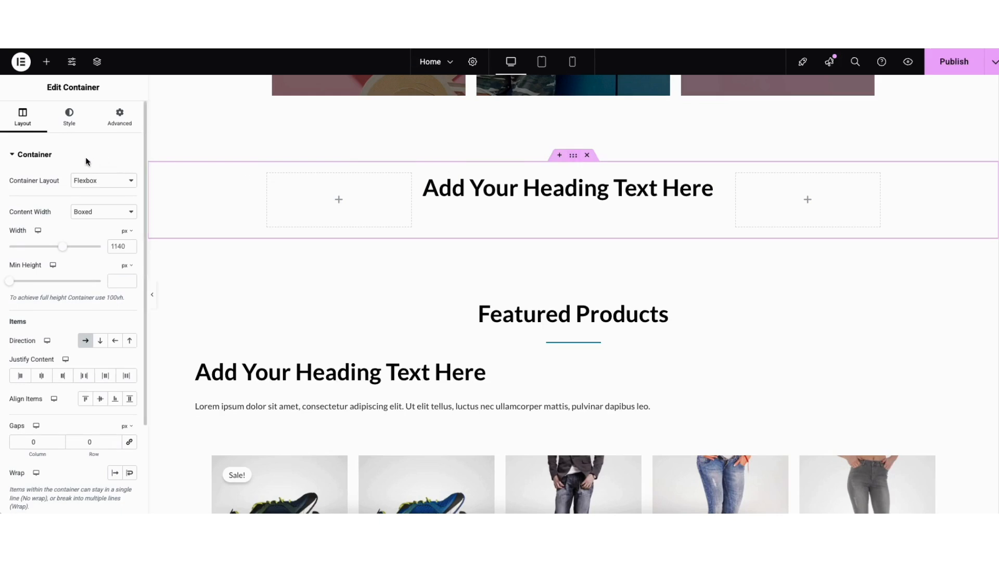
- Delete the new three-column container above the Featured Products section
click(587, 155)
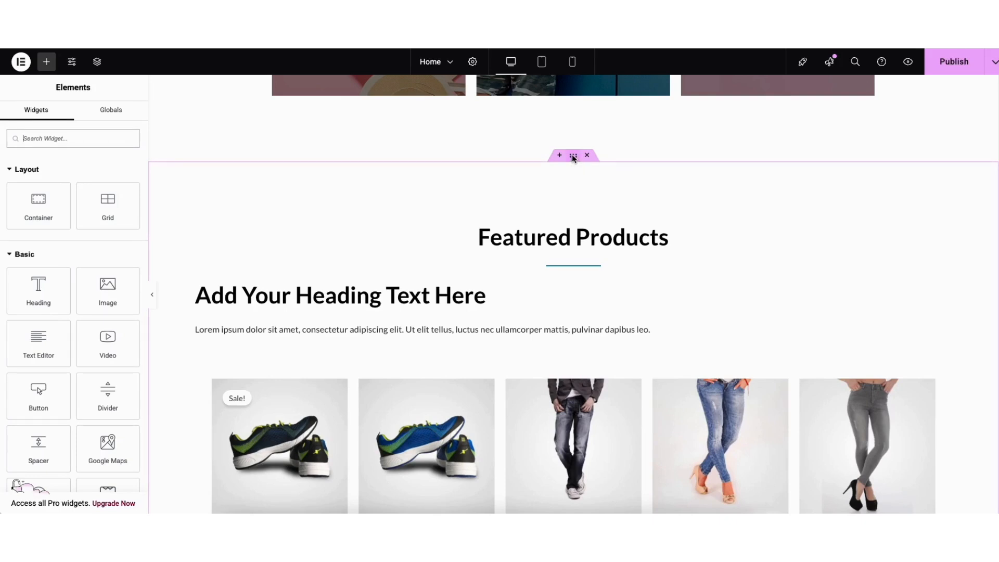
drag(573, 156, 502, 140)
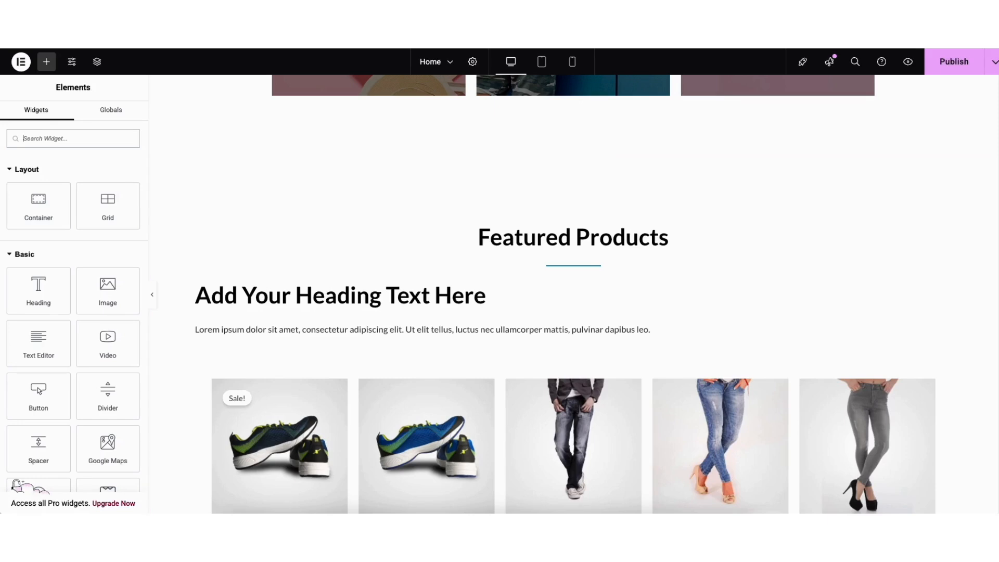
- Open the template library from the empty drop area at the end of the page and show its ready-made blocks
scroll(997, 423, down, 20)
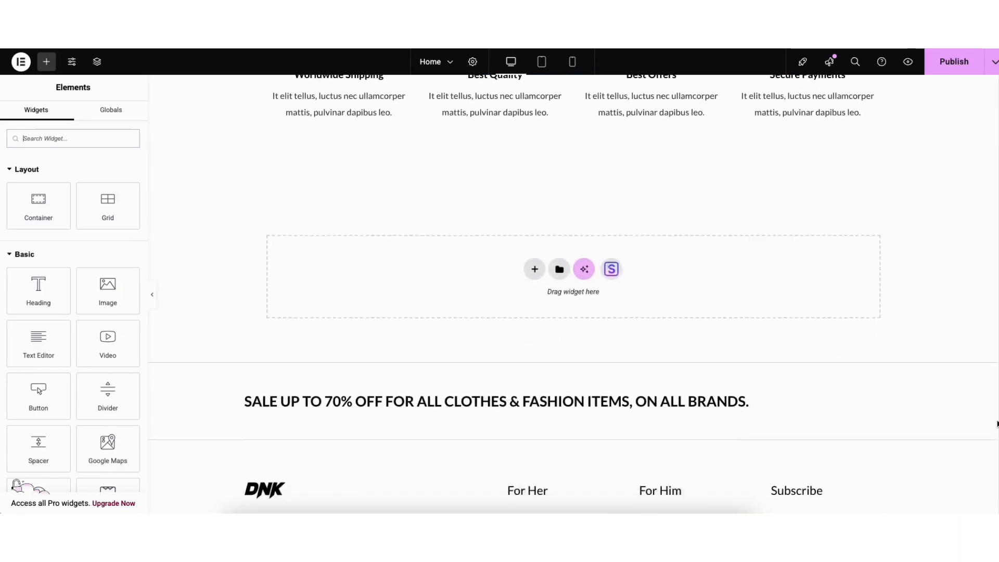
scroll(997, 423, down, 1)
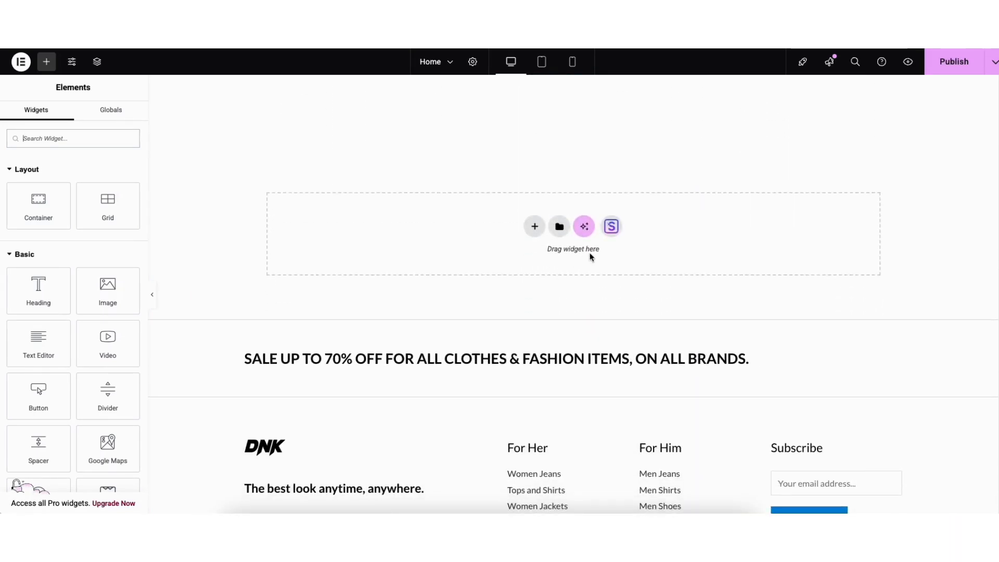
click(611, 226)
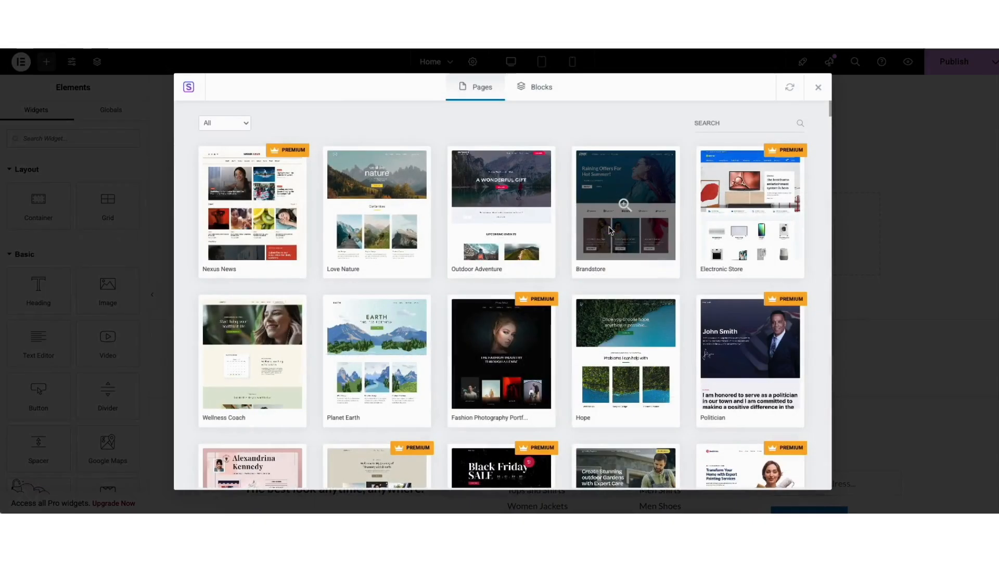
click(540, 89)
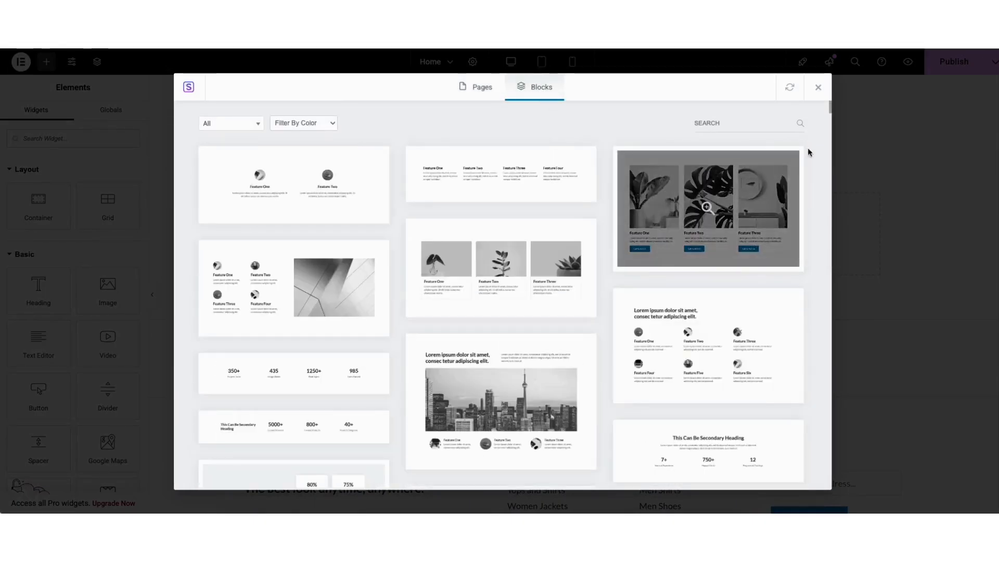
mouse_move(831, 109)
mouse_down()
mouse_move(831, 149)
mouse_move(831, 106)
mouse_up()
- Browse the block categories and import the three-card block with plant images titled Feature One, Feature Two and Feature Three
click(252, 124)
drag(260, 156, 262, 196)
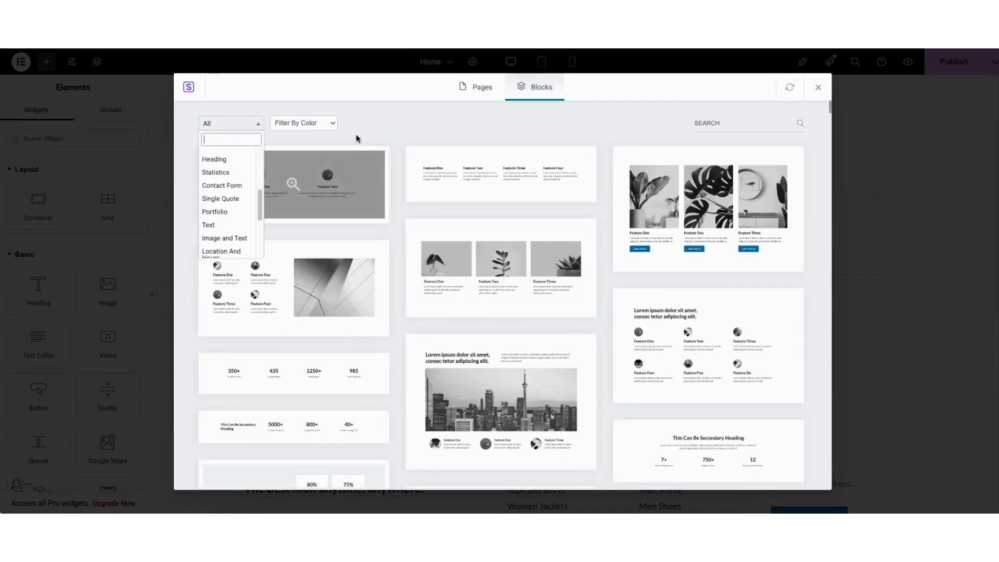
click(415, 125)
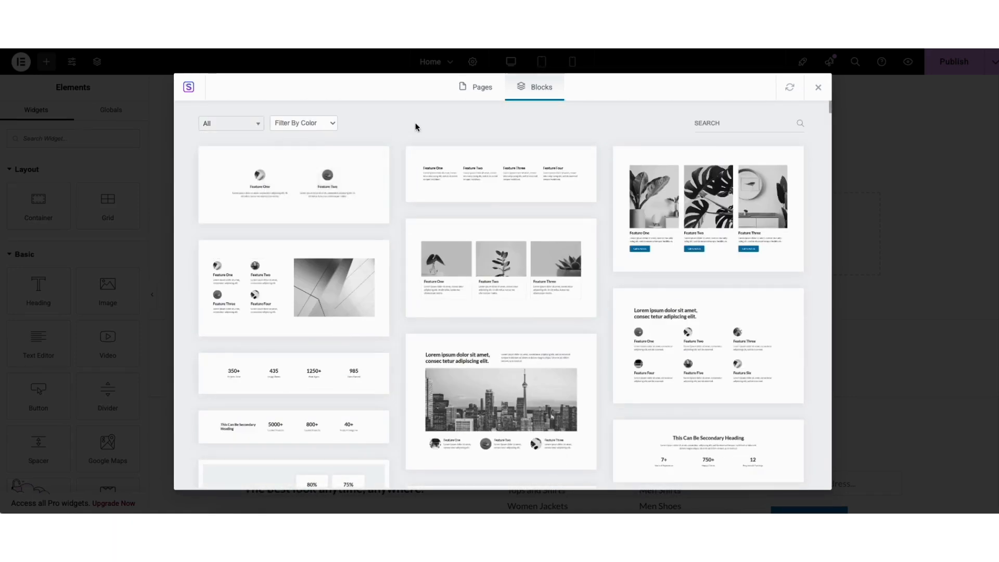
click(472, 267)
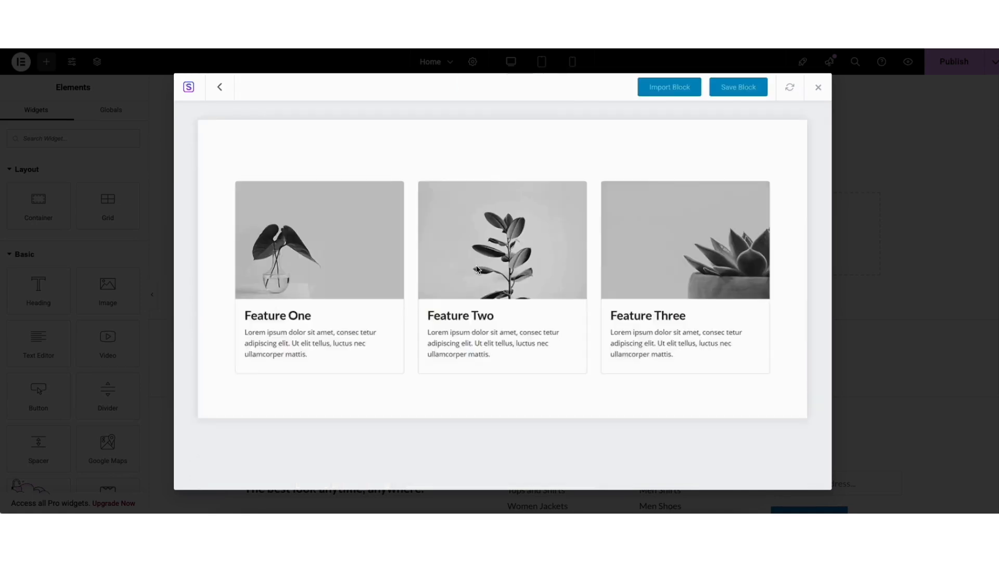
click(656, 90)
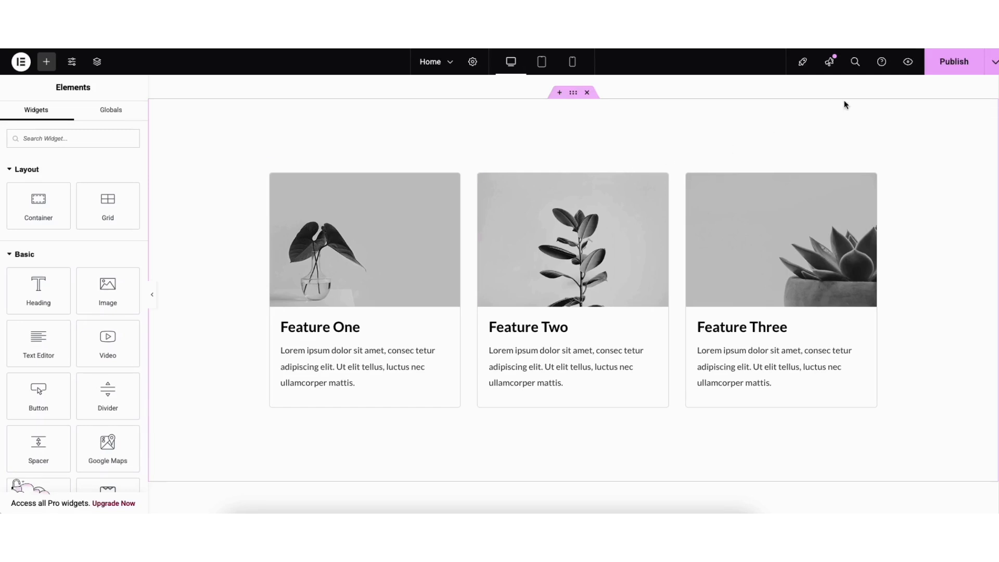
- Save the home page as a draft and preview it on the site
click(994, 66)
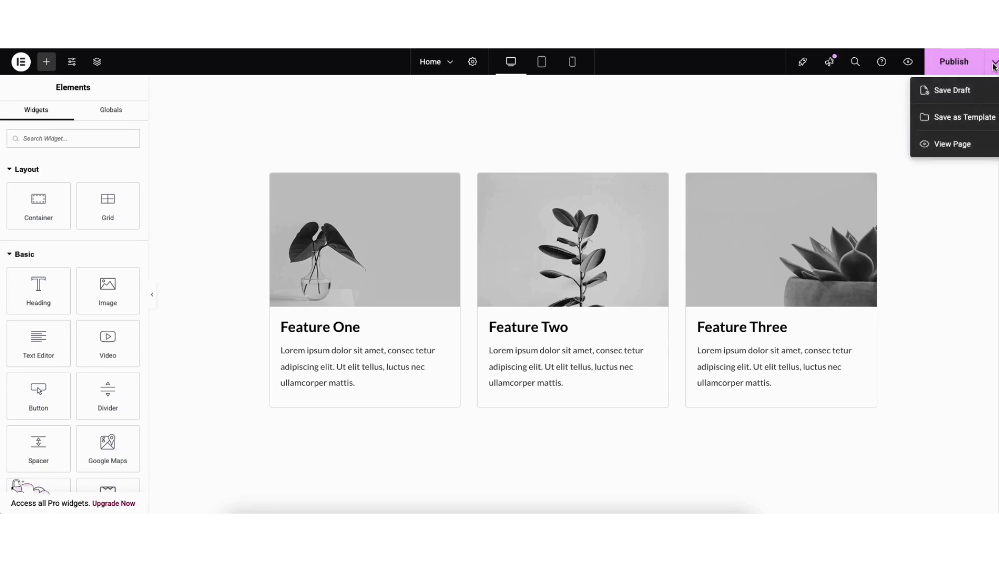
click(952, 91)
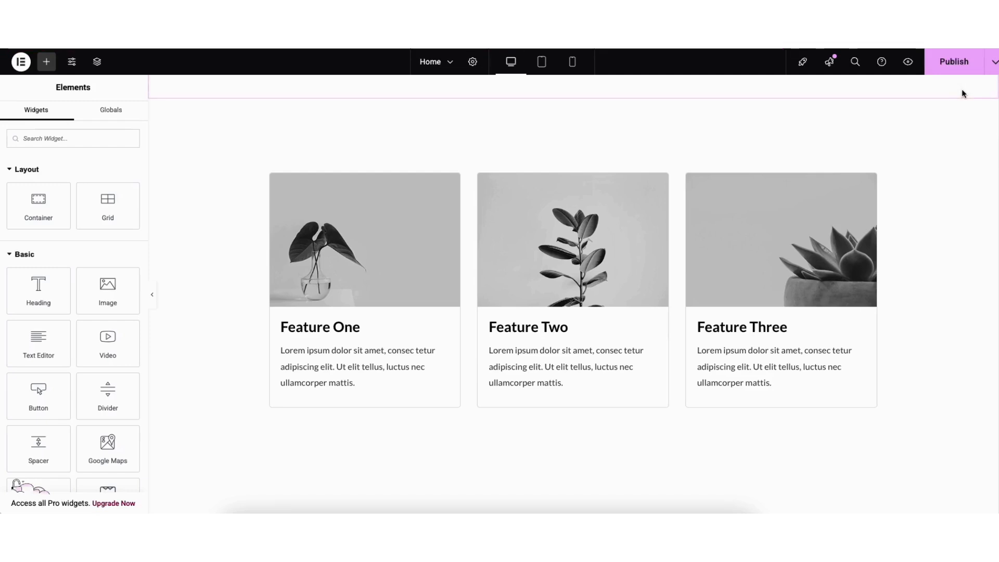
click(906, 68)
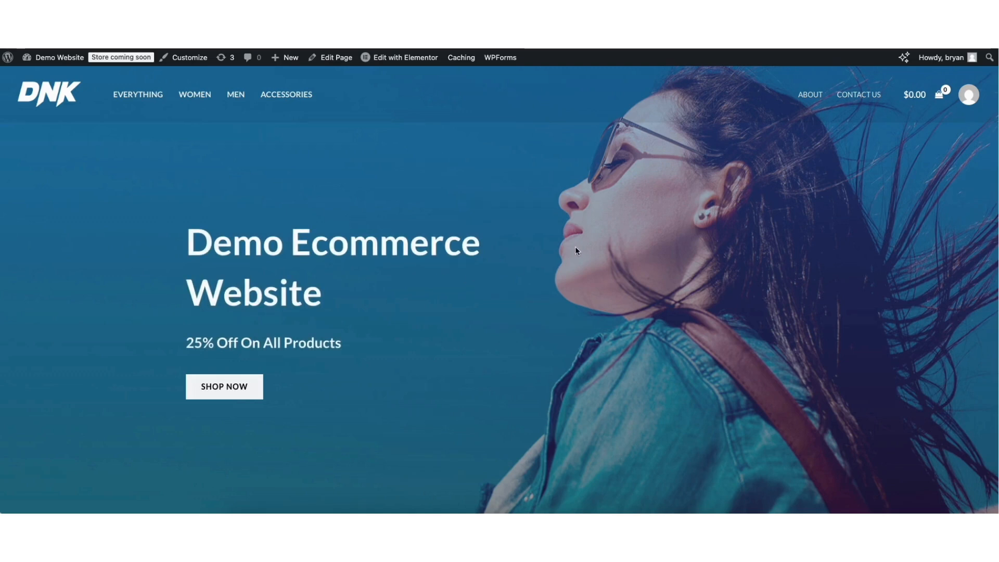
- Open the site's Contact Us page and examine its contact form
click(853, 101)
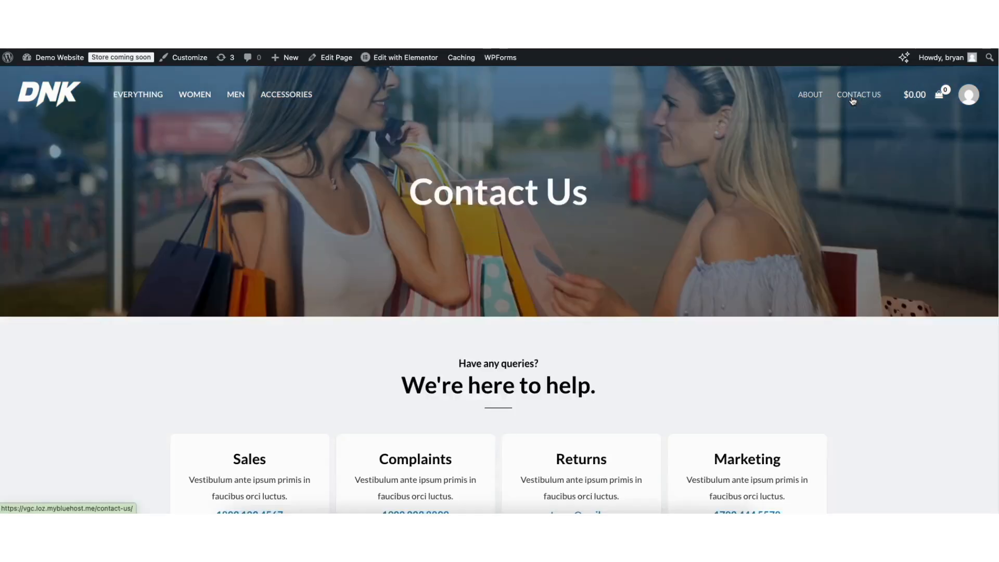
scroll(986, 167, down, 8)
scroll(977, 233, down, 1)
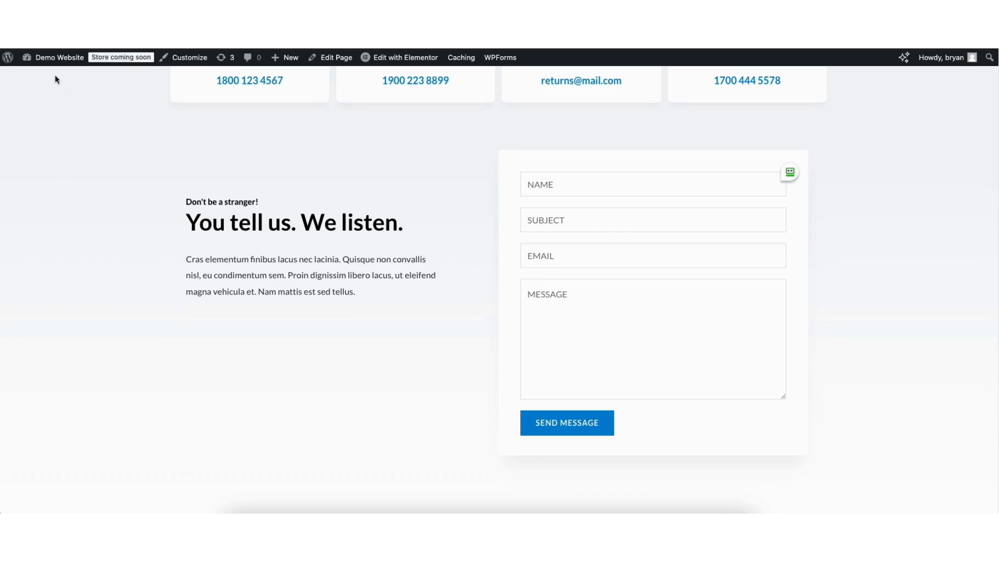
- Go to the WordPress dashboard and open the WPForms list of forms
mouse_move(52, 63)
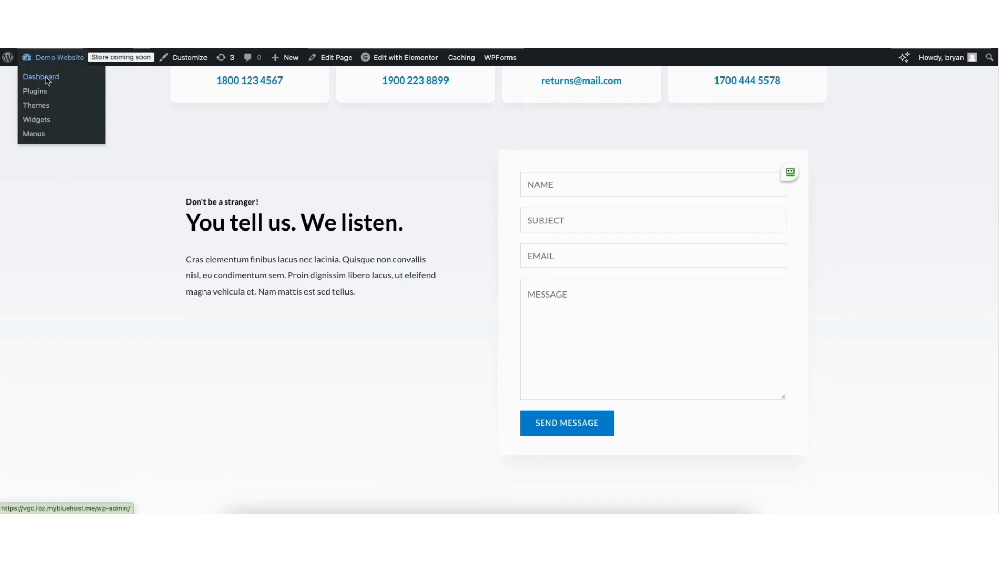
click(46, 78)
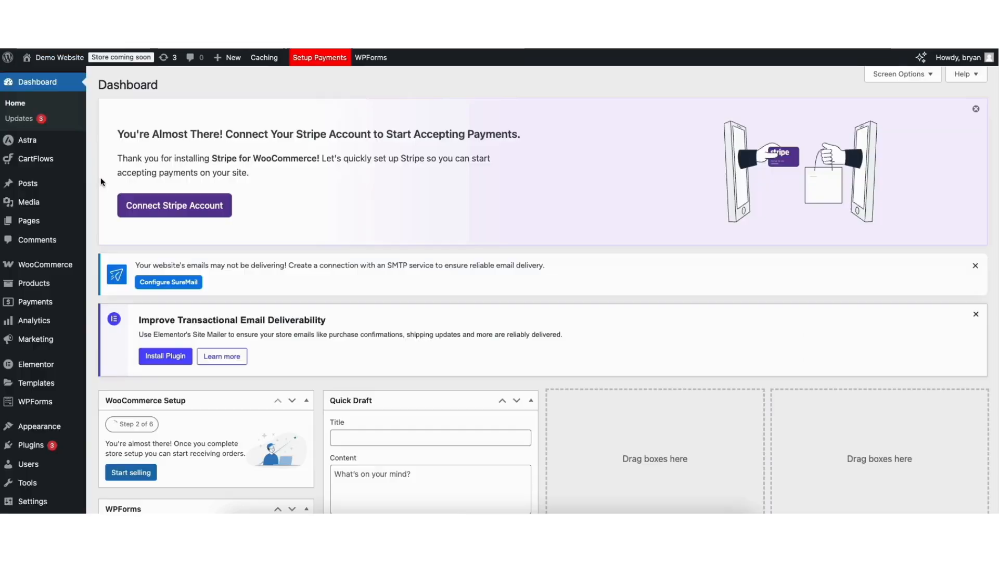
click(31, 403)
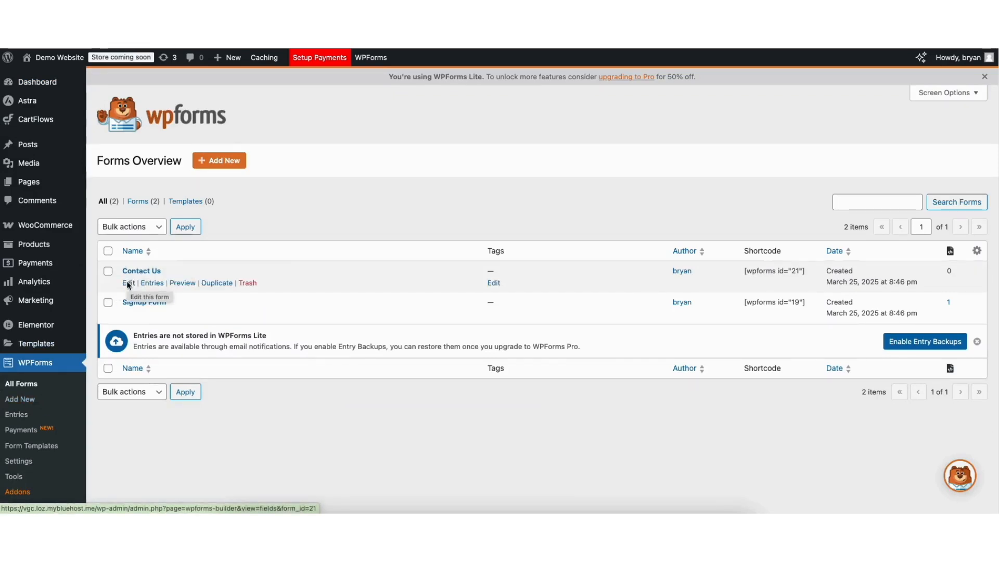
- Open the Contact Us form for editing and add a Single Line Text field between the Your Name and Email fields
click(128, 283)
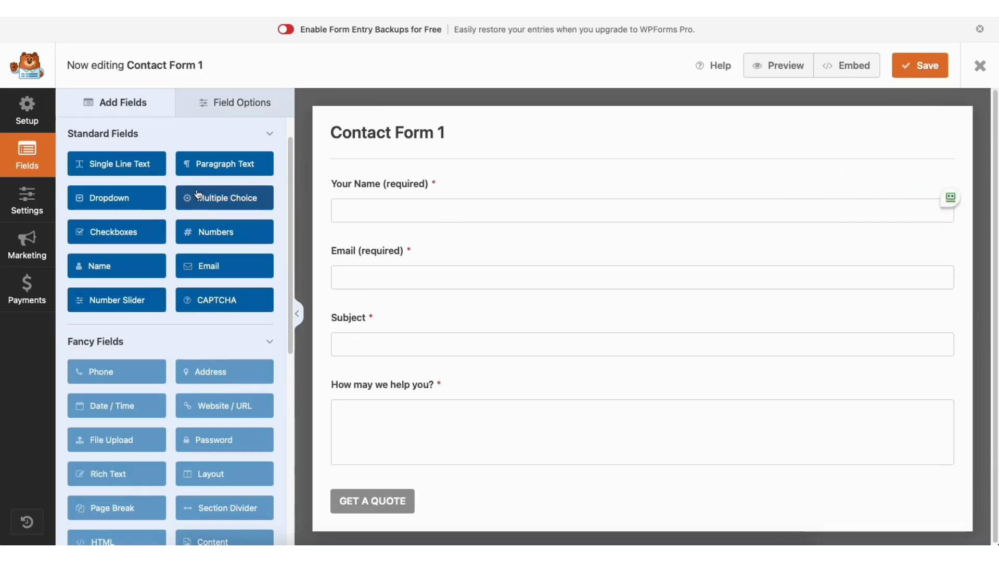
mouse_move(373, 187)
mouse_down()
mouse_move(374, 261)
mouse_move(366, 187)
mouse_up()
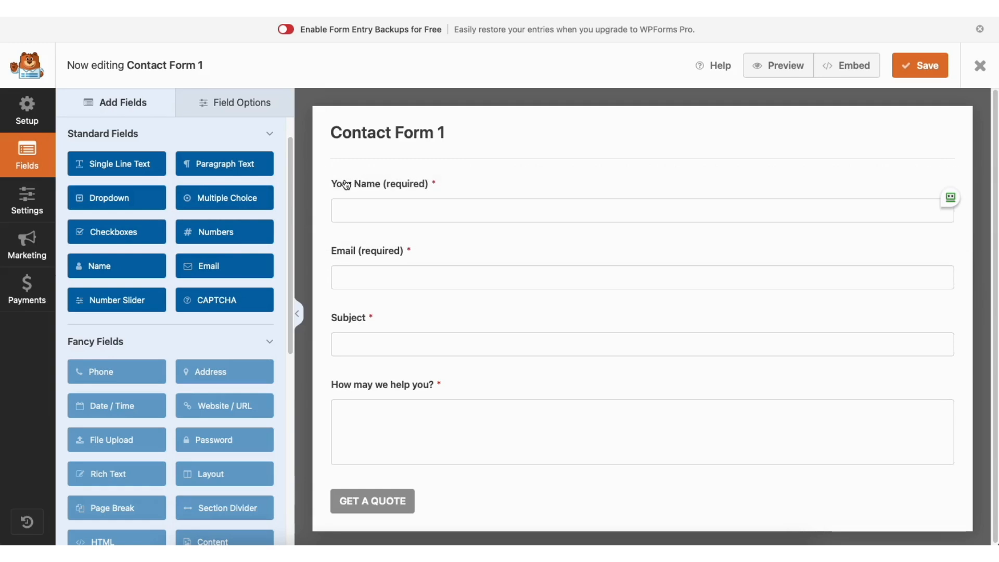
drag(128, 167, 390, 250)
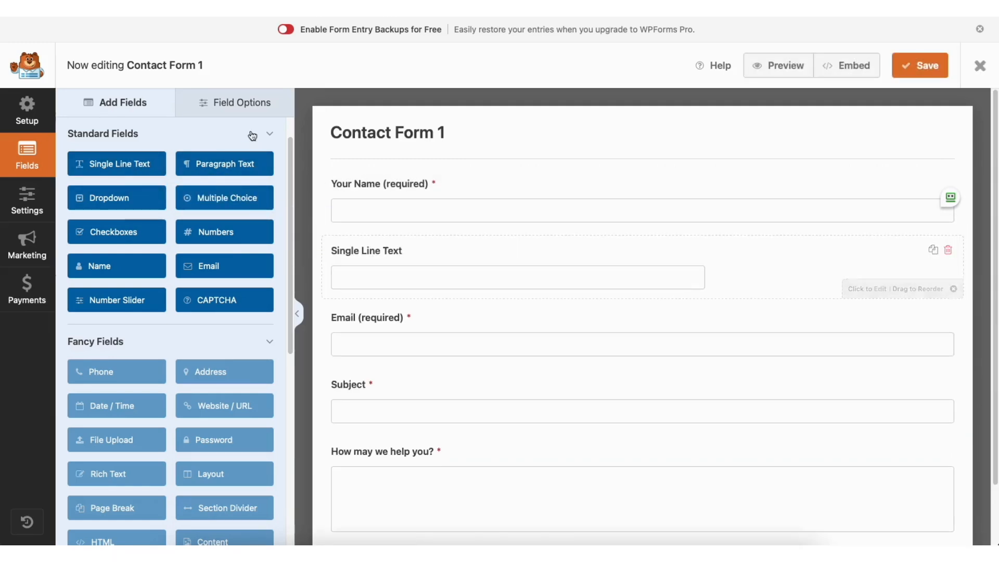
- Open the Your Name field's general options and switch its Required setting off and back on
click(230, 100)
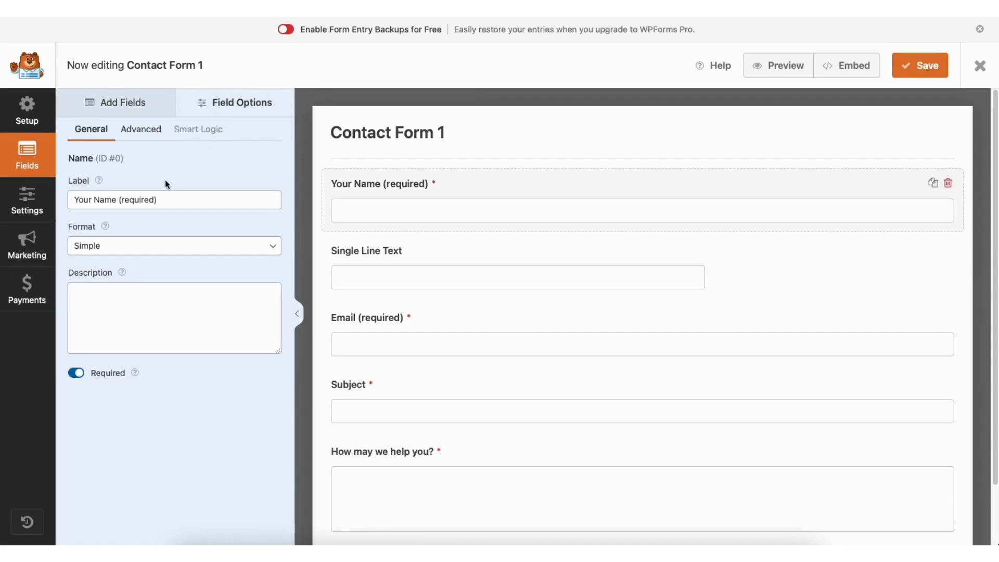
click(154, 199)
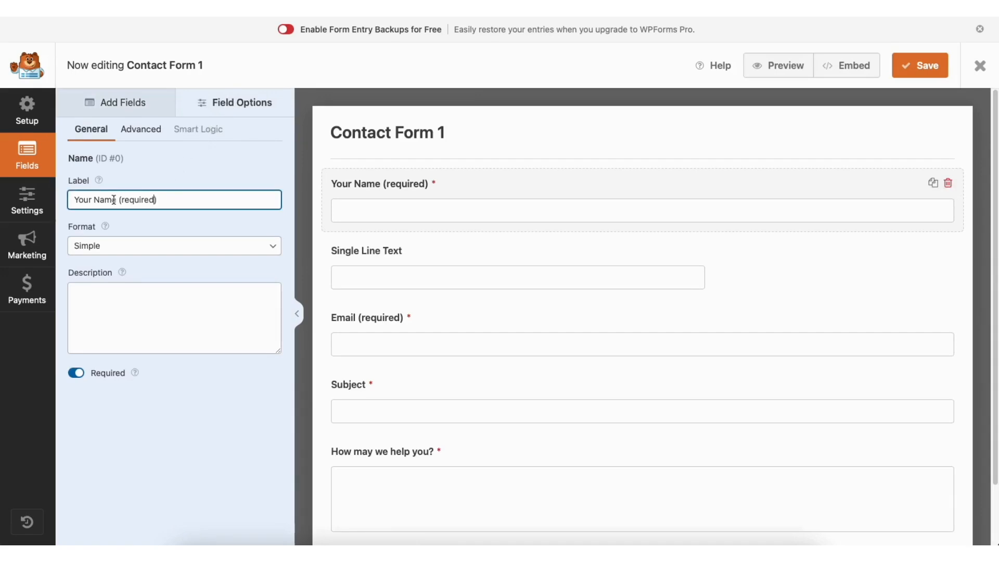
click(76, 373)
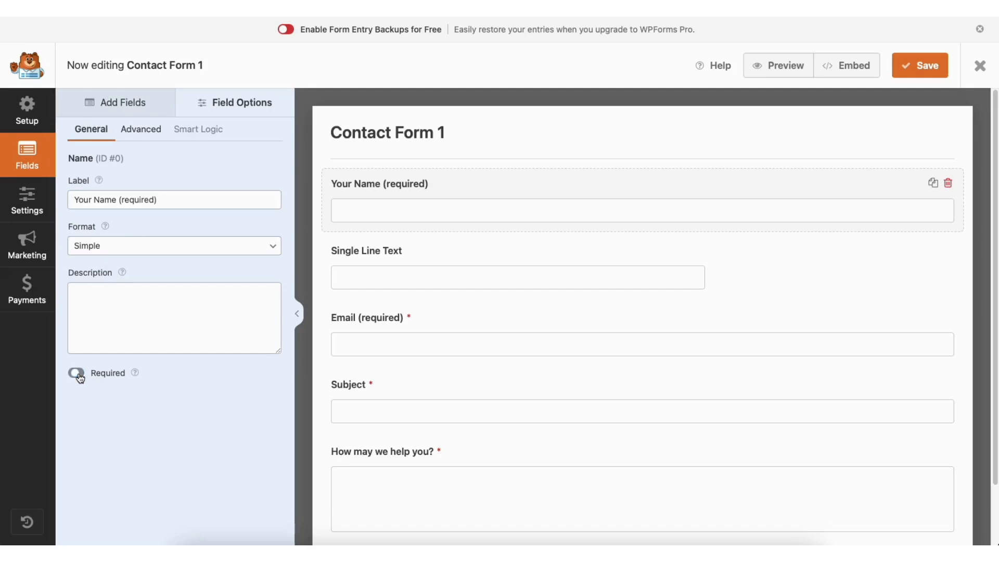
click(78, 374)
- Examine the Your Name field's advanced options and keep its field size at Large
click(155, 134)
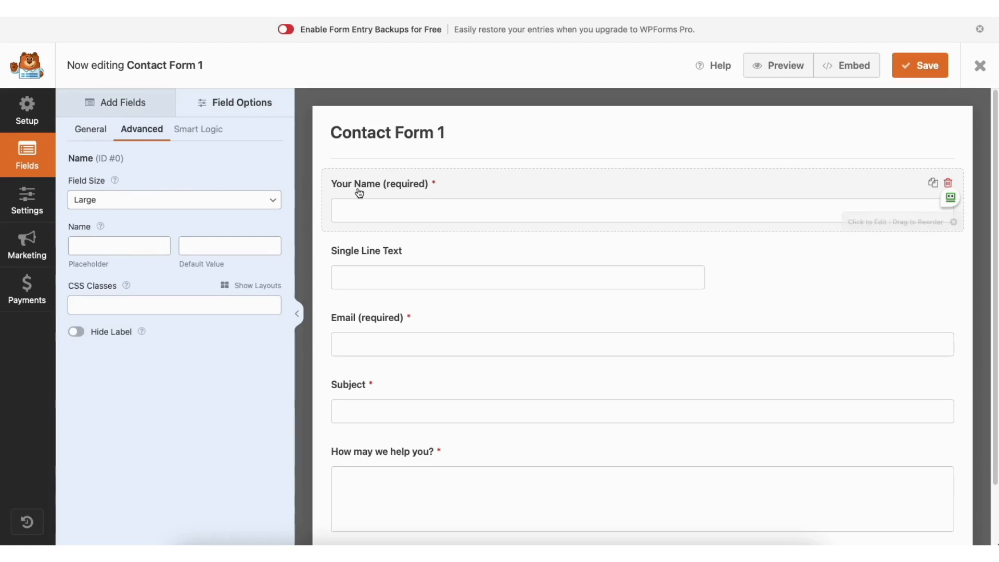
click(141, 202)
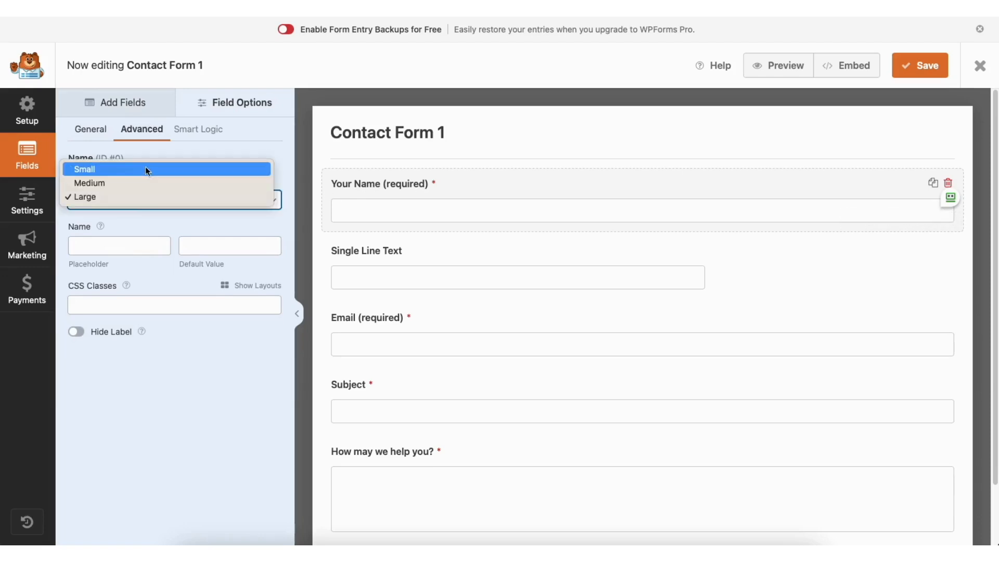
click(138, 196)
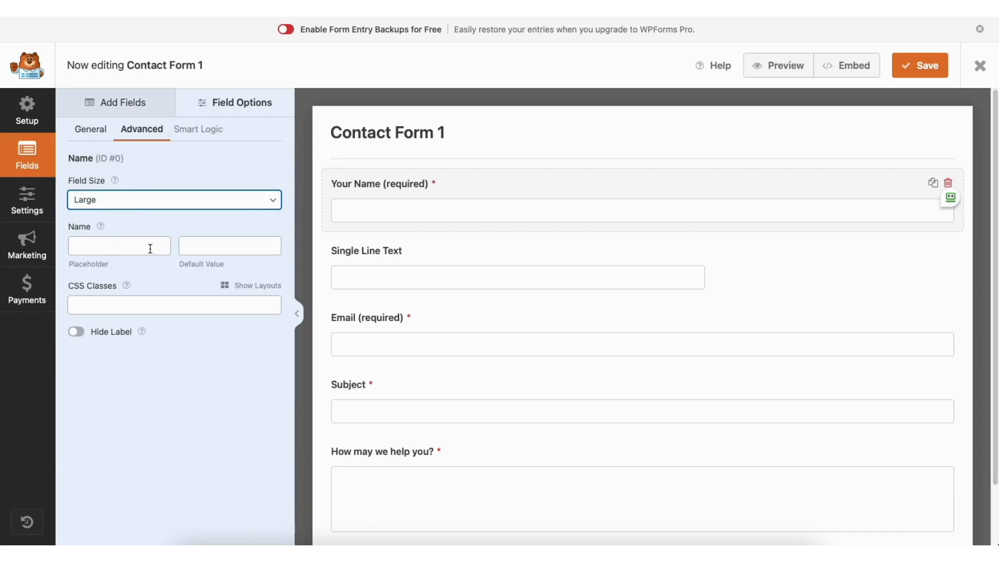
- Review the contact form's General, Spam Protection and Security, Notifications and Confirmations settings
click(30, 197)
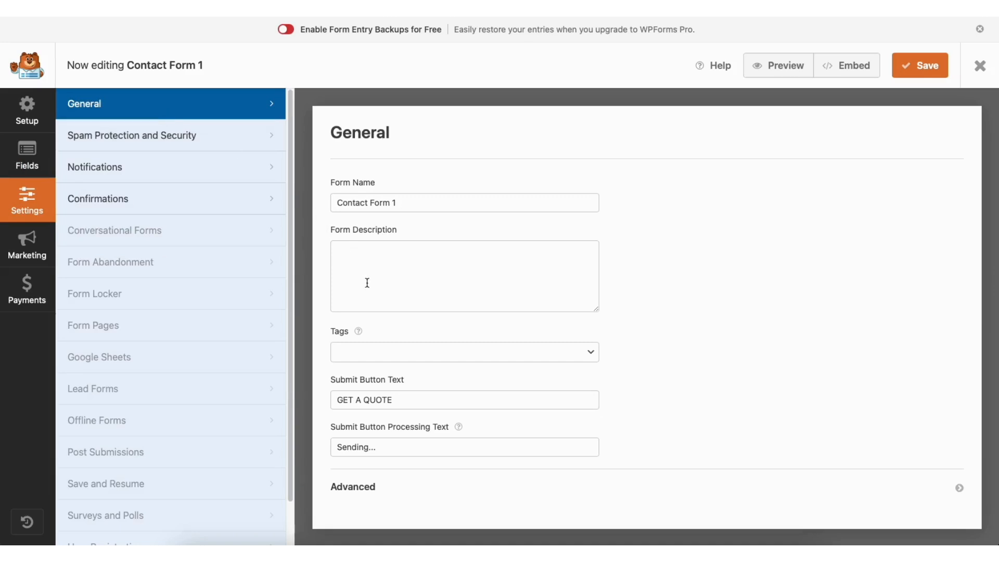
click(208, 138)
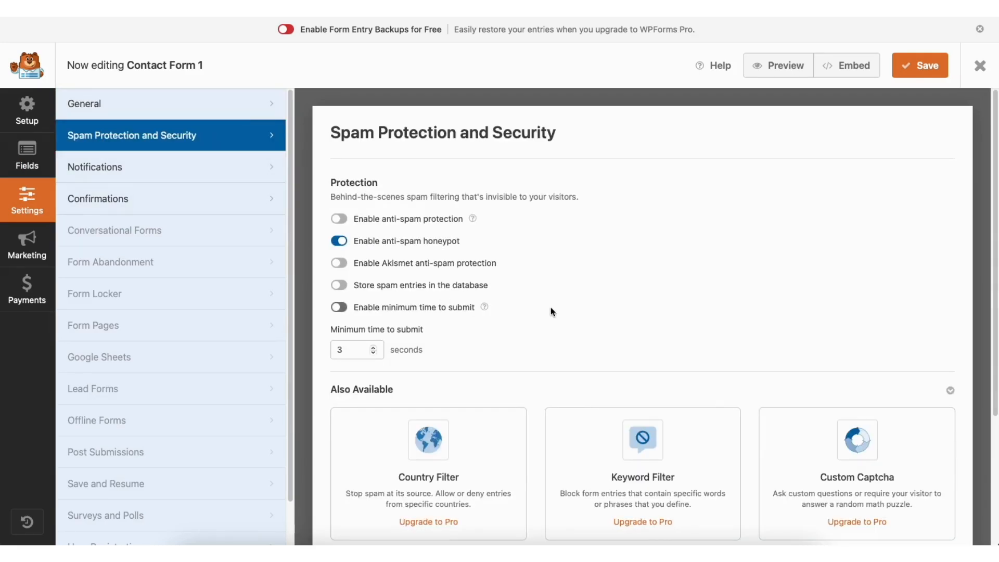
click(190, 170)
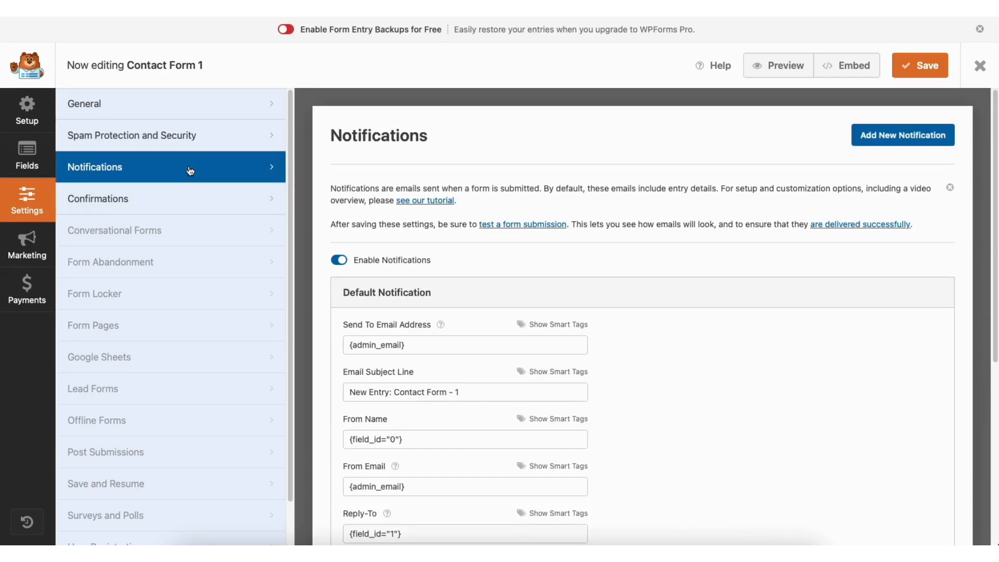
drag(992, 170, 998, 281)
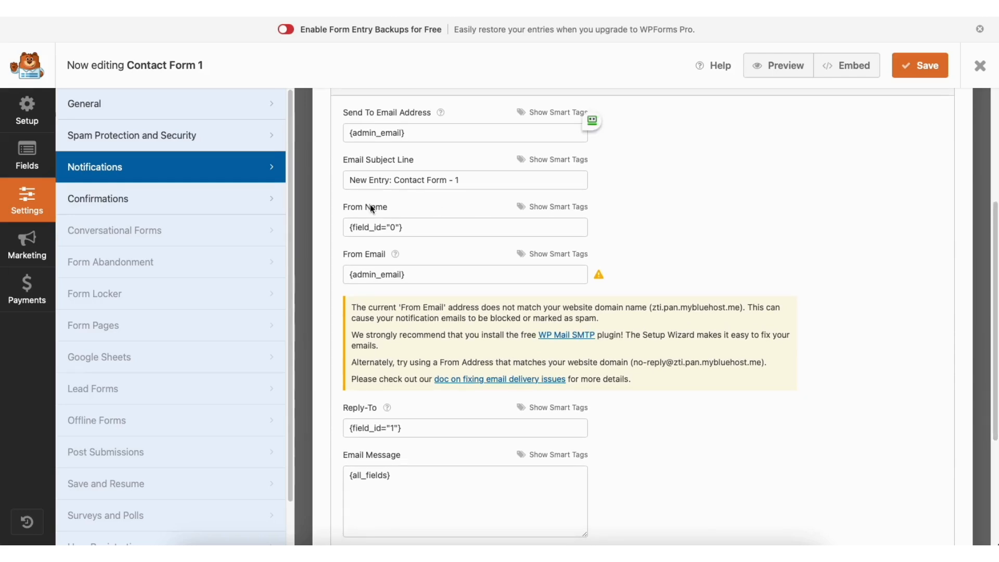
click(194, 201)
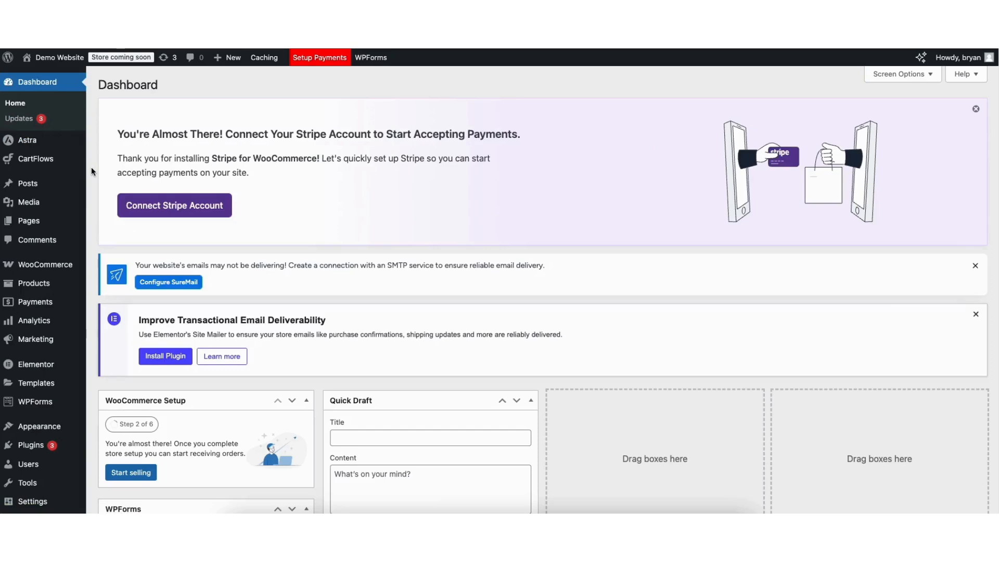
- Open the Signup Form for editing from the WPForms list of forms
click(33, 405)
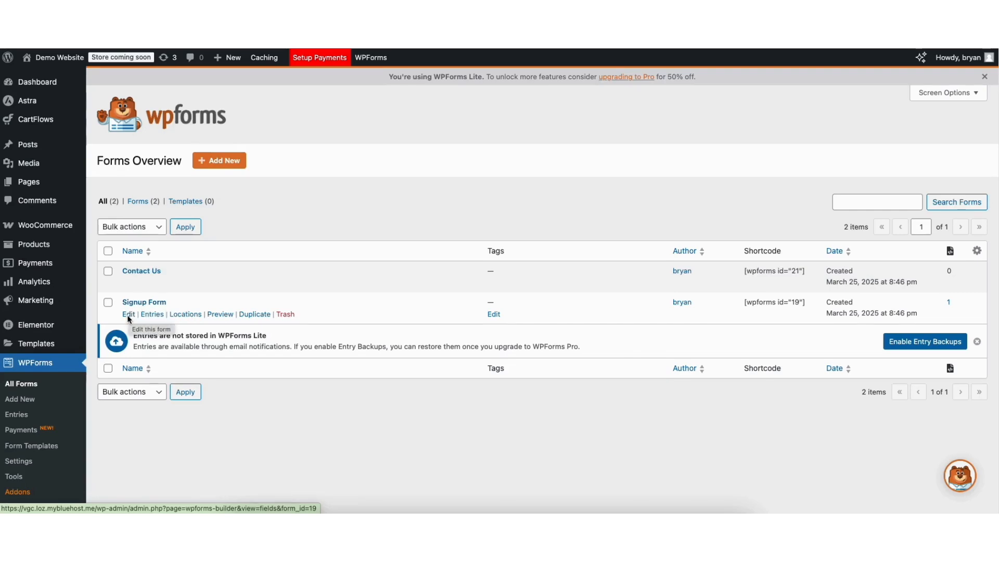
click(129, 314)
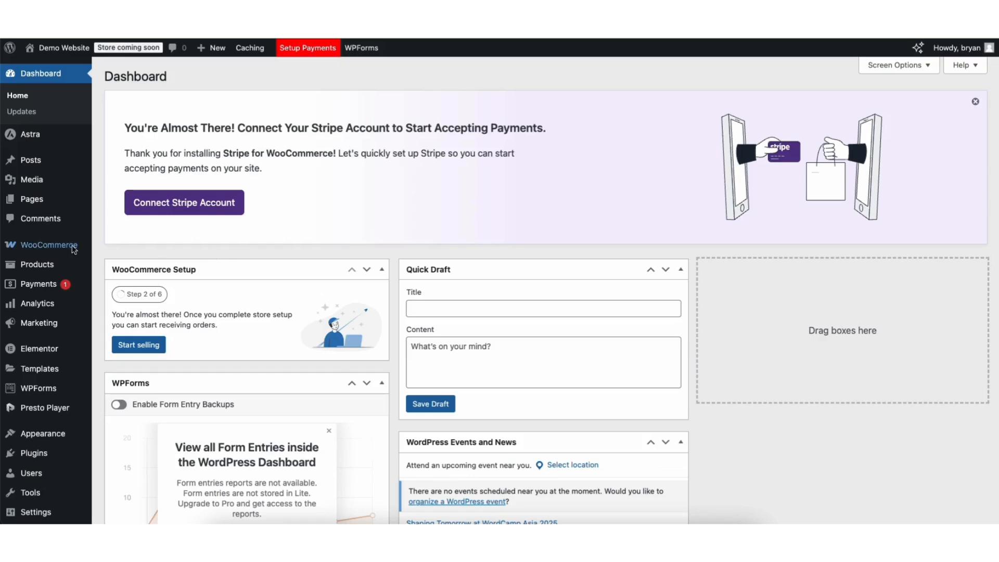
- Open WooCommerce from the WordPress dashboard to reach its guided store setup
mouse_move(25, 248)
click(38, 247)
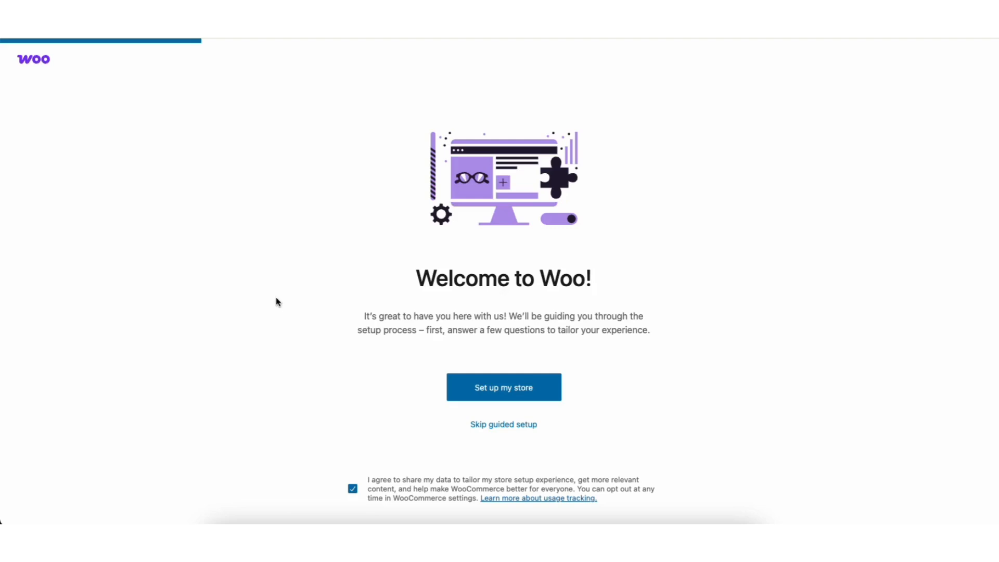
- Opt out of data sharing, start the guided store setup and continue as someone just starting their business
click(350, 488)
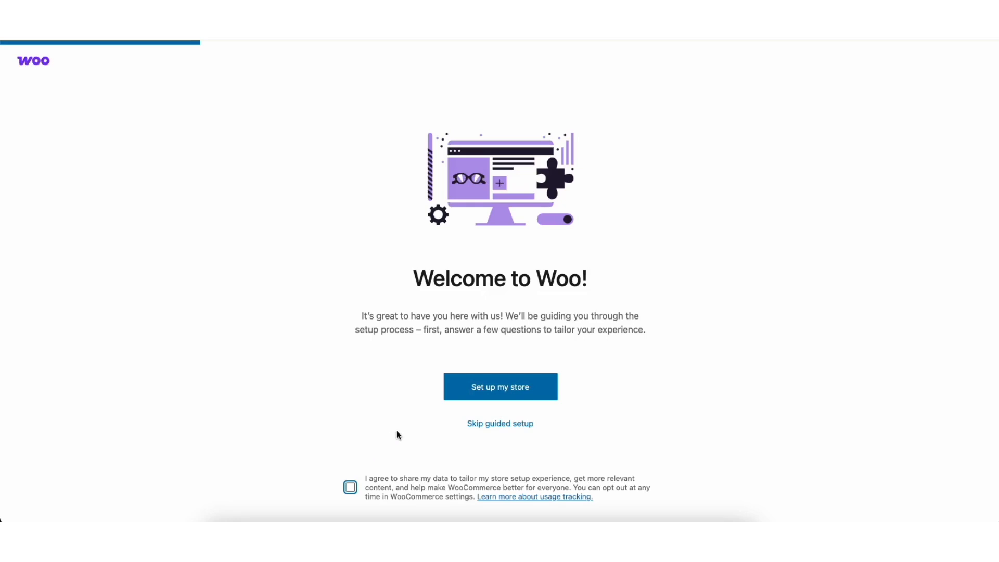
click(469, 390)
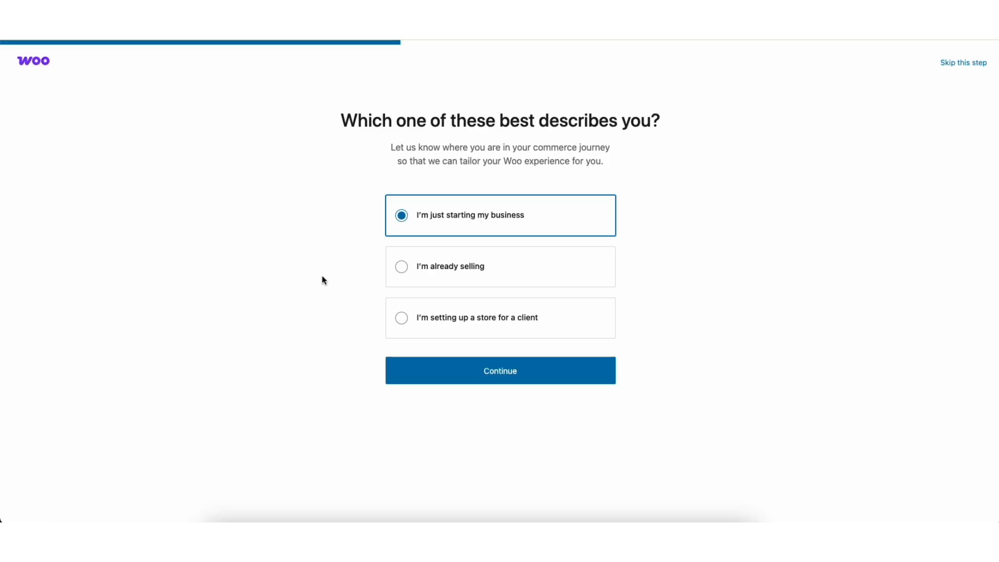
click(446, 369)
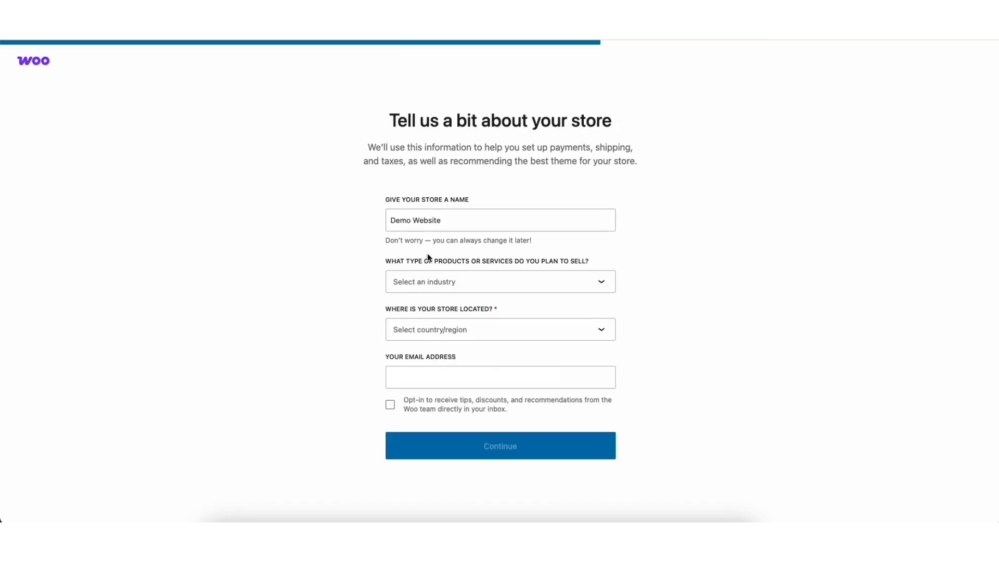
- Set the store's industry to Other and its location to United States (US) — Missouri, and submit the store details
click(445, 283)
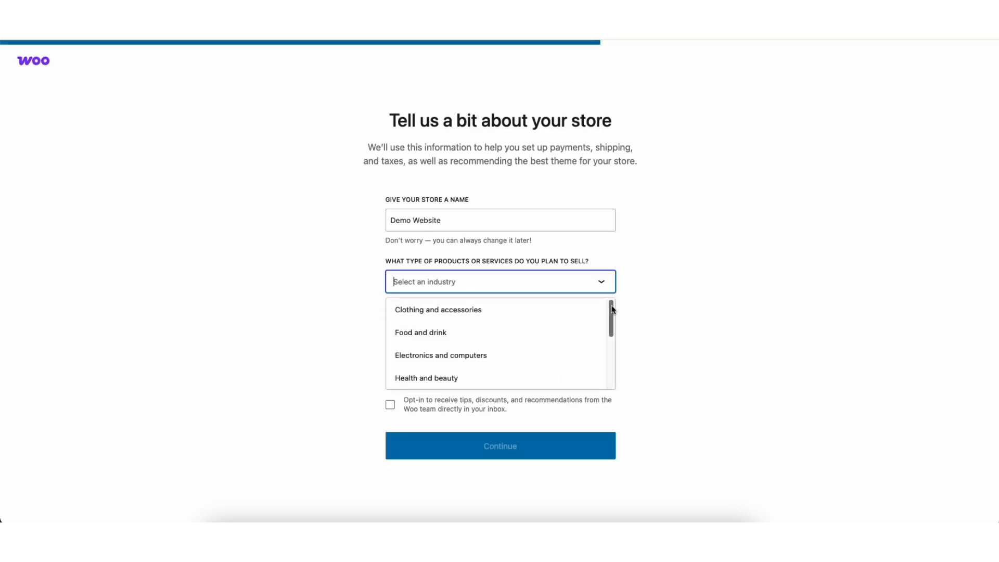
drag(611, 309, 612, 367)
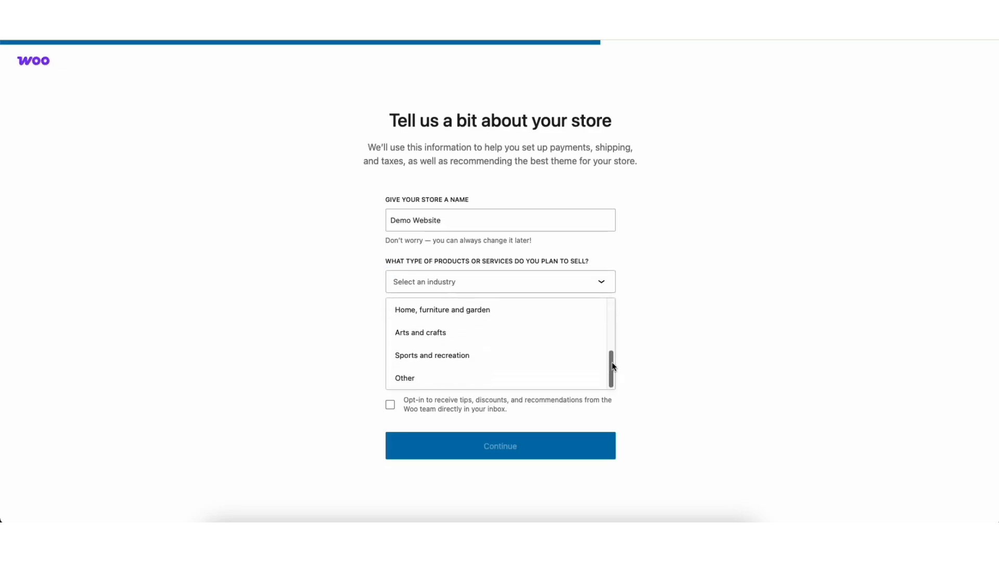
click(428, 378)
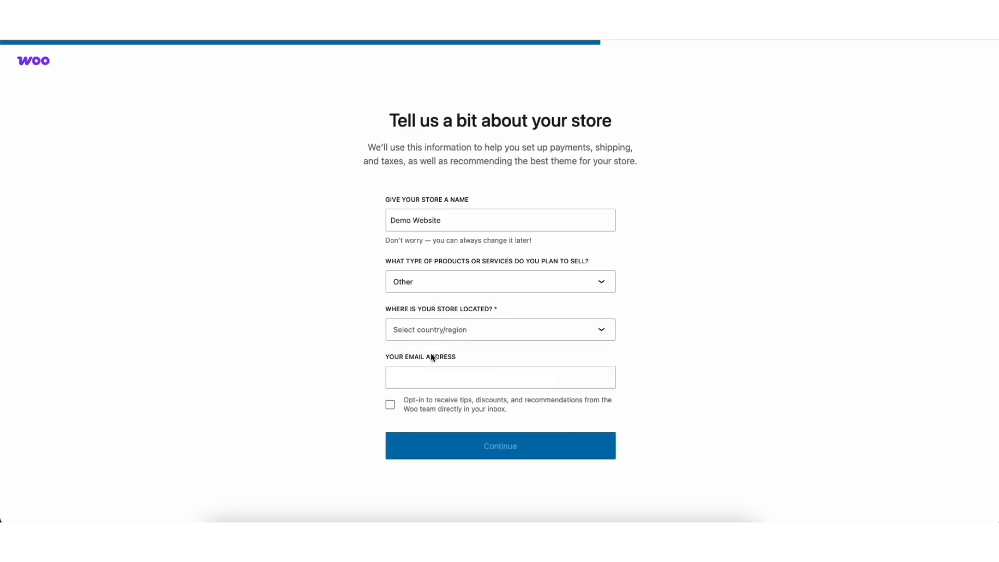
click(432, 330)
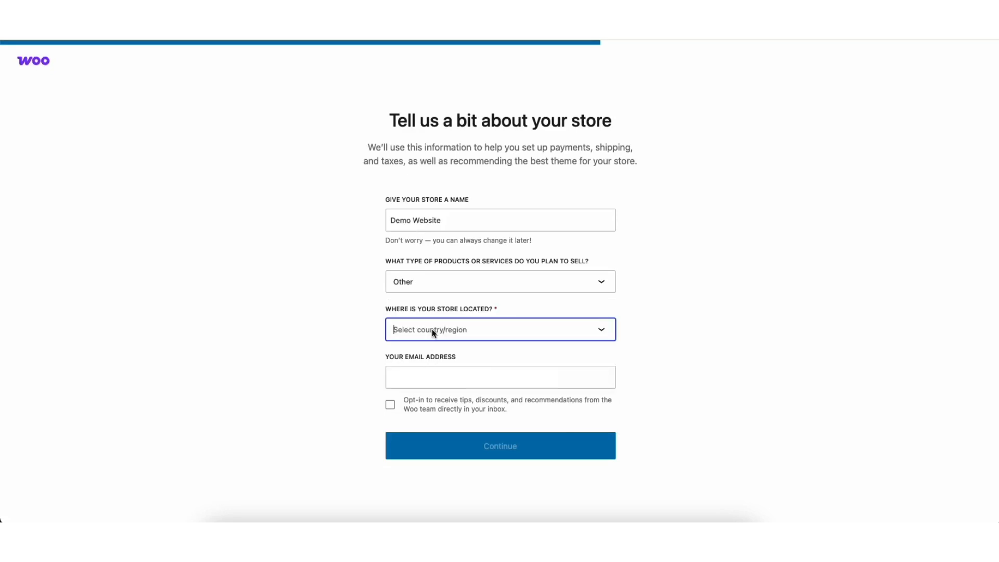
text(united)
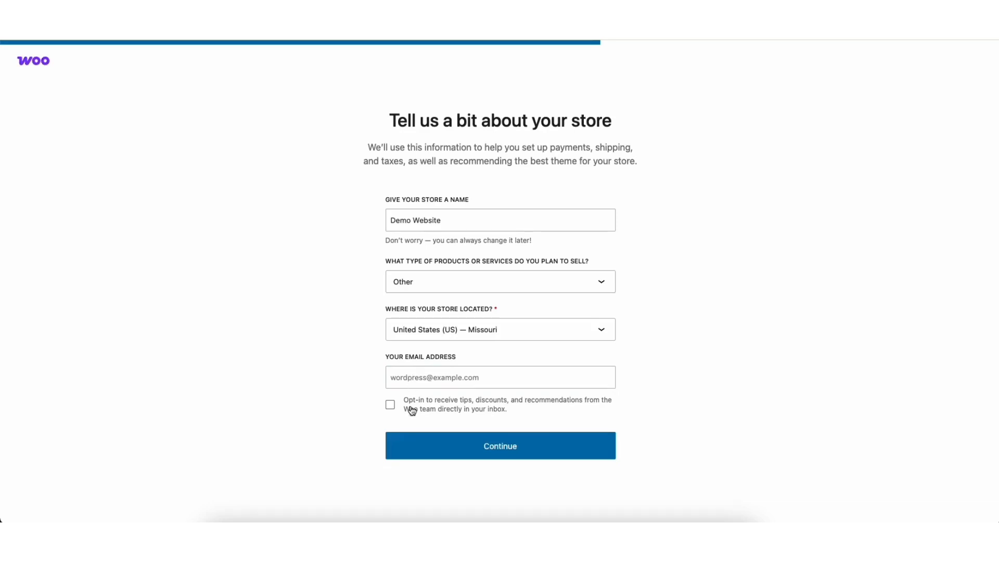
click(421, 453)
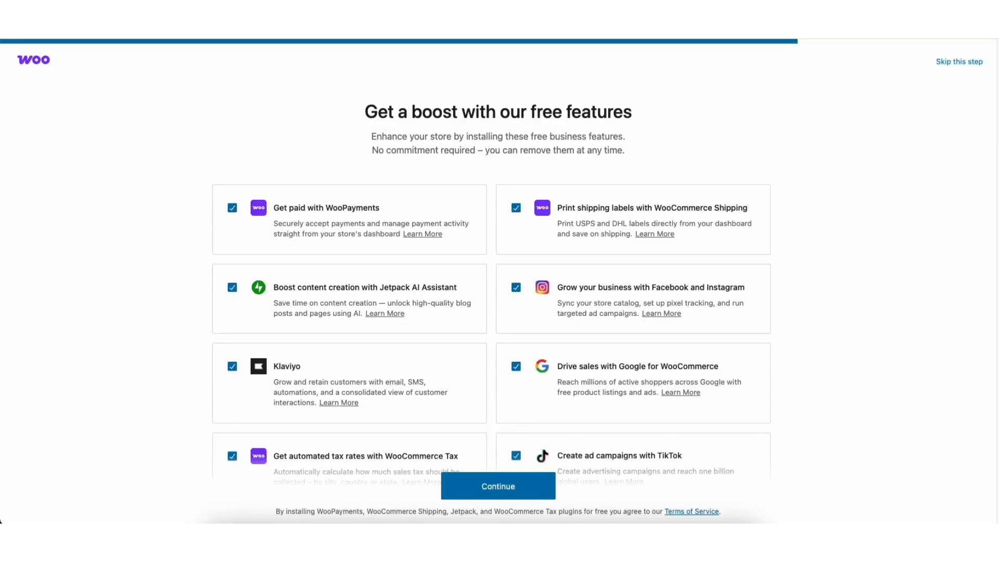
- Review the free business features offered, keep them all selected and continue to finish the guided store setup
scroll(498, 260, down, 2)
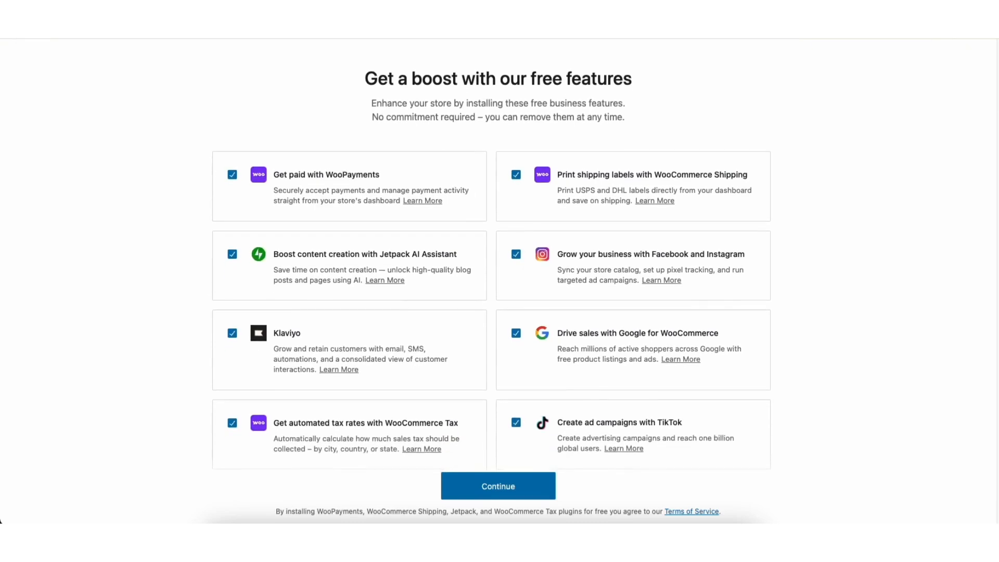
scroll(492, 260, down, 2)
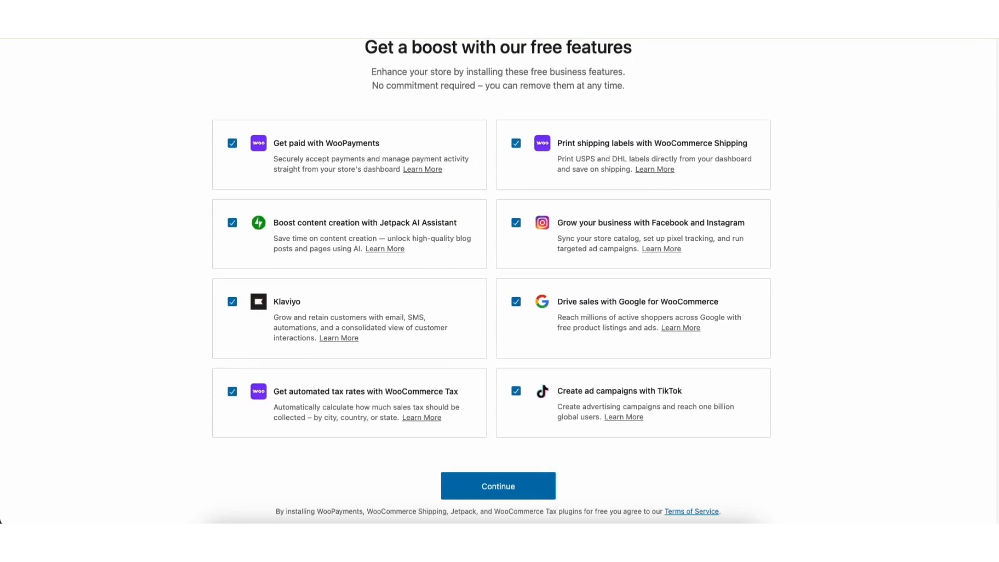
scroll(497, 281, up, 4)
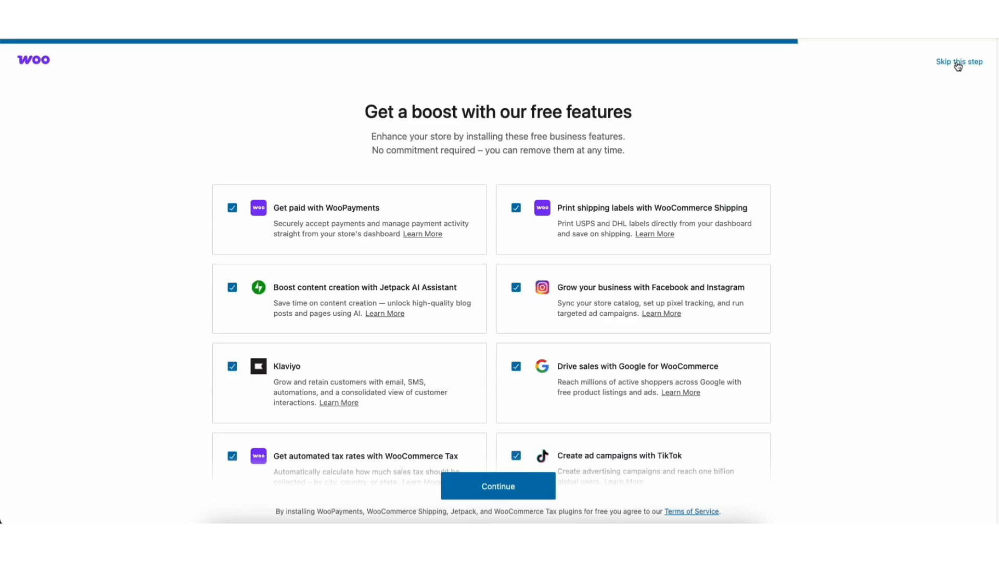
click(516, 209)
click(515, 209)
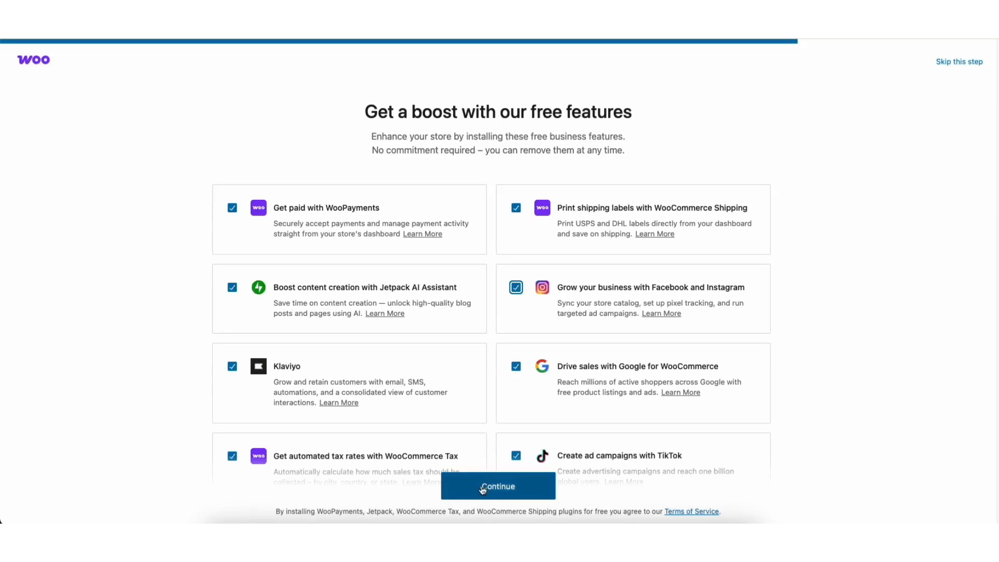
click(483, 489)
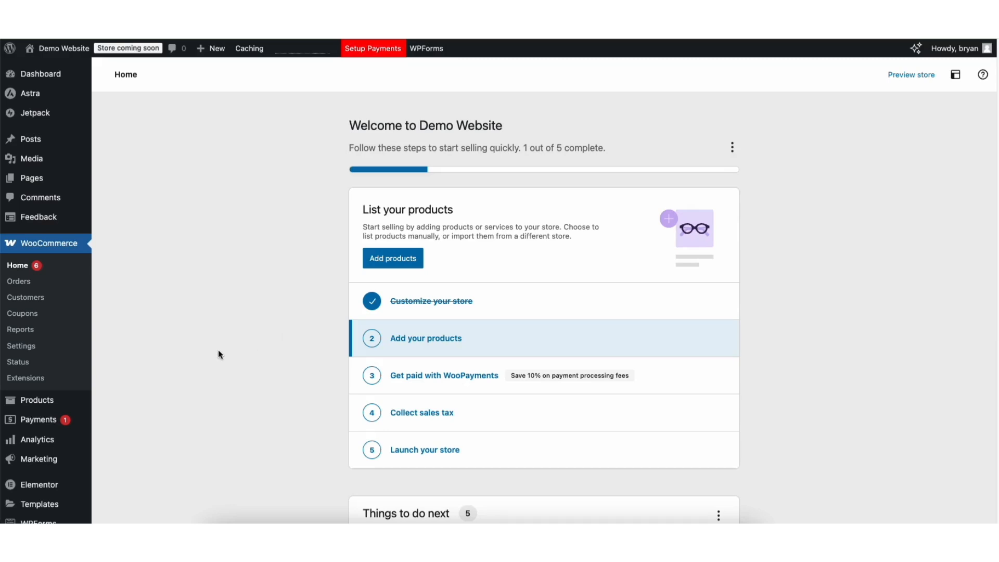
- Add a new product named "Demo Ecommerce Product" with a description beginning "Discover the versatility and quality of our Demo E-Commerce Product"
mouse_move(43, 403)
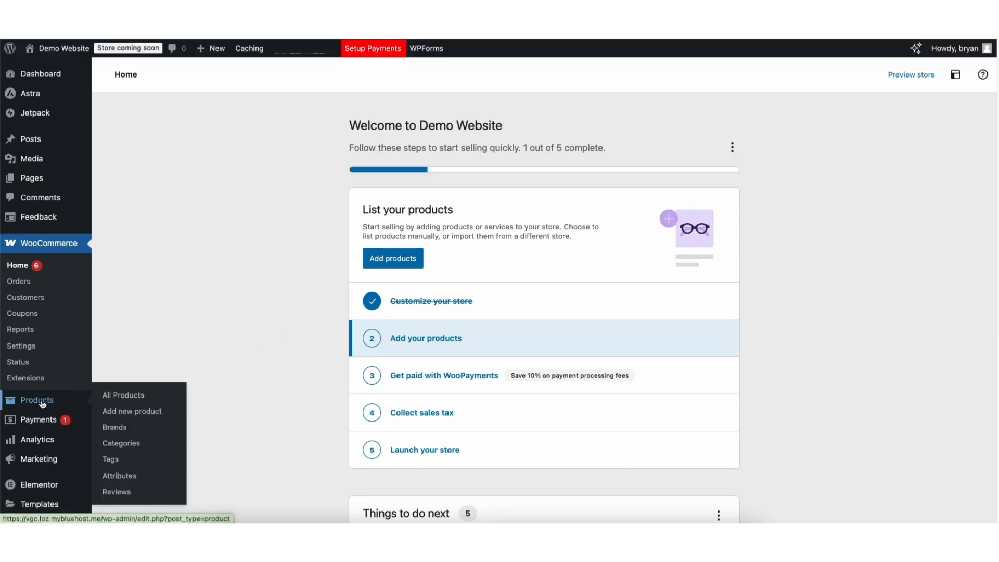
click(134, 411)
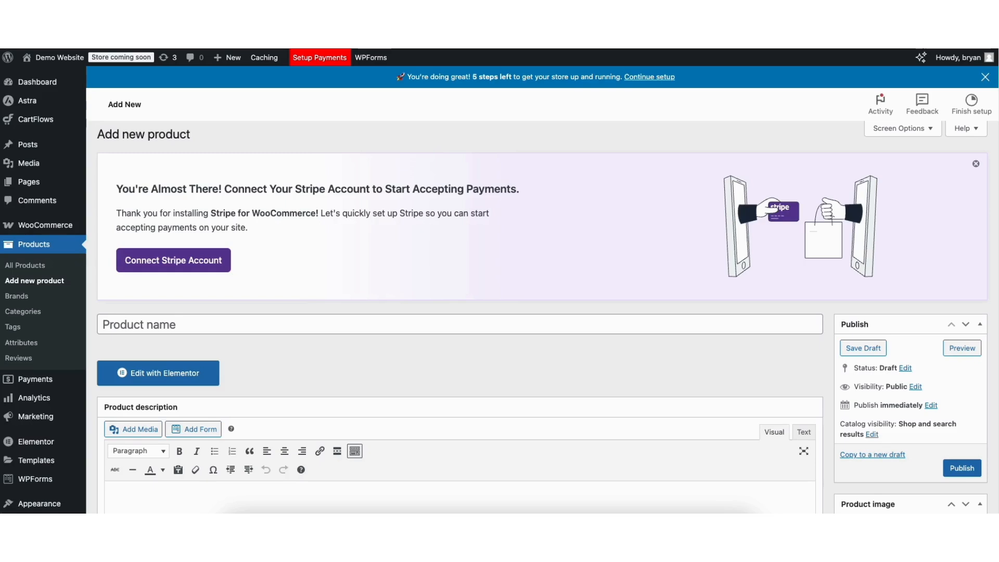
scroll(459, 318, down, 1)
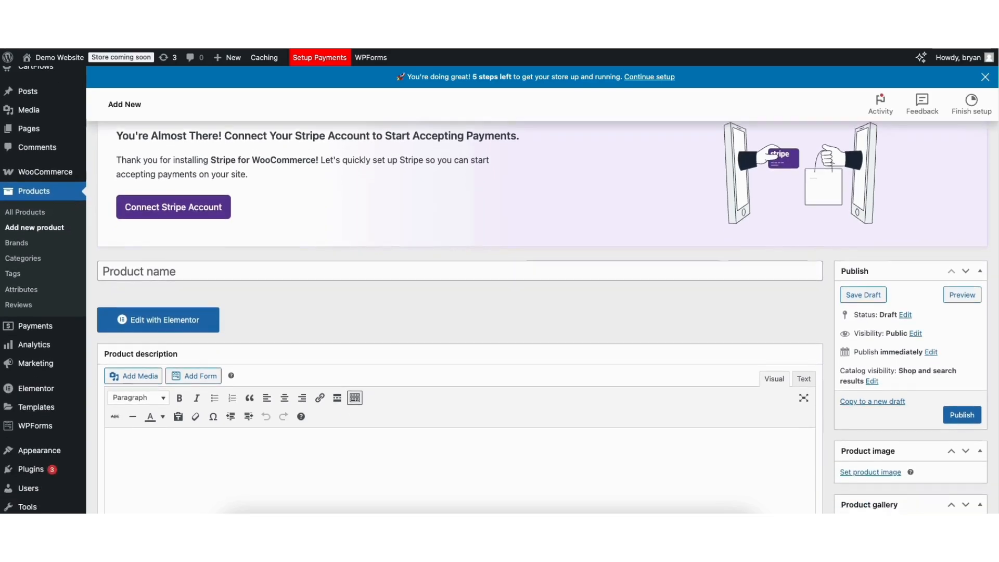
scroll(666, 160, down, 2)
click(199, 188)
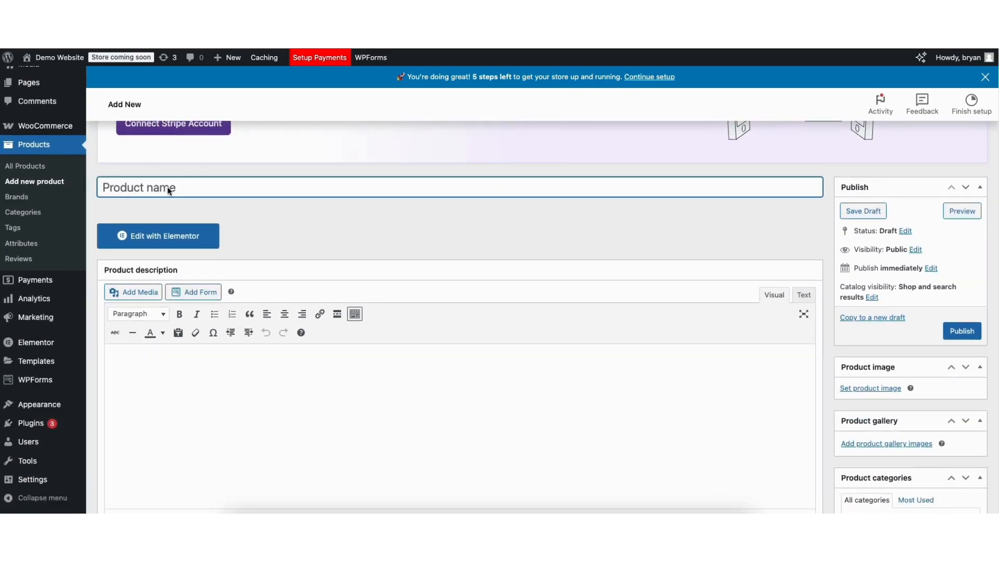
text(Demo Ecommerce Product)
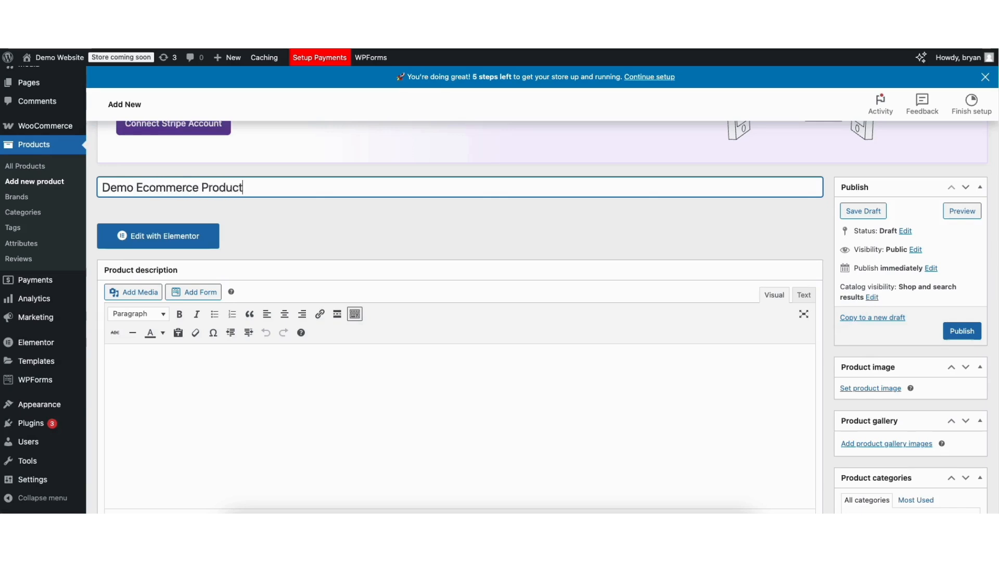
click(136, 355)
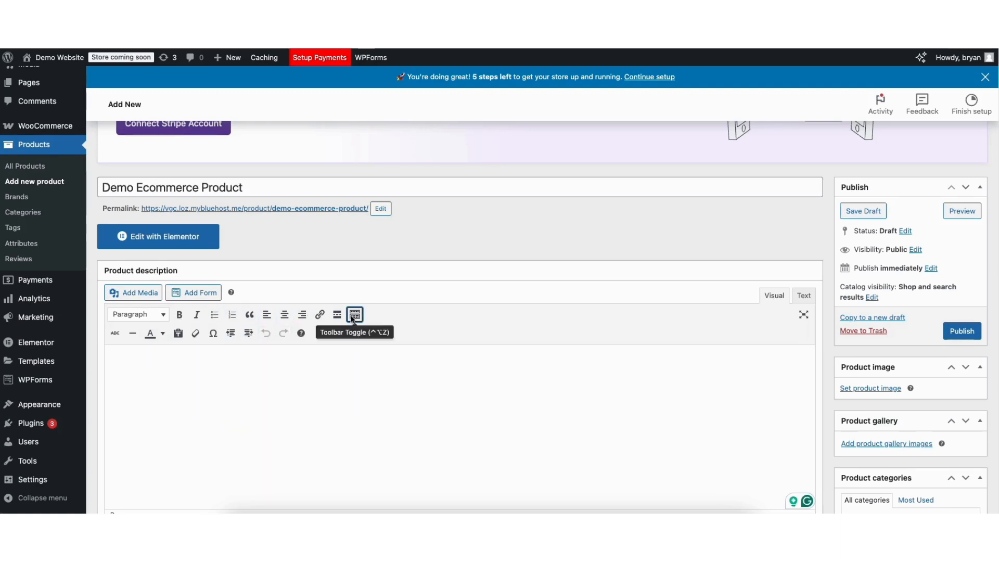
text(Discover the versatility and quality of our Demo E-Commerce Product — designed to meet your everyday needs. Whether you're looking for functionality, durability, or style, this product delivers exceptional performance. Premium Quality: Made from high-grade materials to ensure long-lasting use. Sleek Design: Modern and minimalistic to complement any environment. Multi-Purpose Use: Ideal for a variety of applications, making it a must-have. Easy to Use: User-friendly features ensure a seamless experience. Perfect for personal or professional use, the Demo E-Commerce Product is a reliable solution that guarantees satisfaction. Elevate your lifestyle today!)
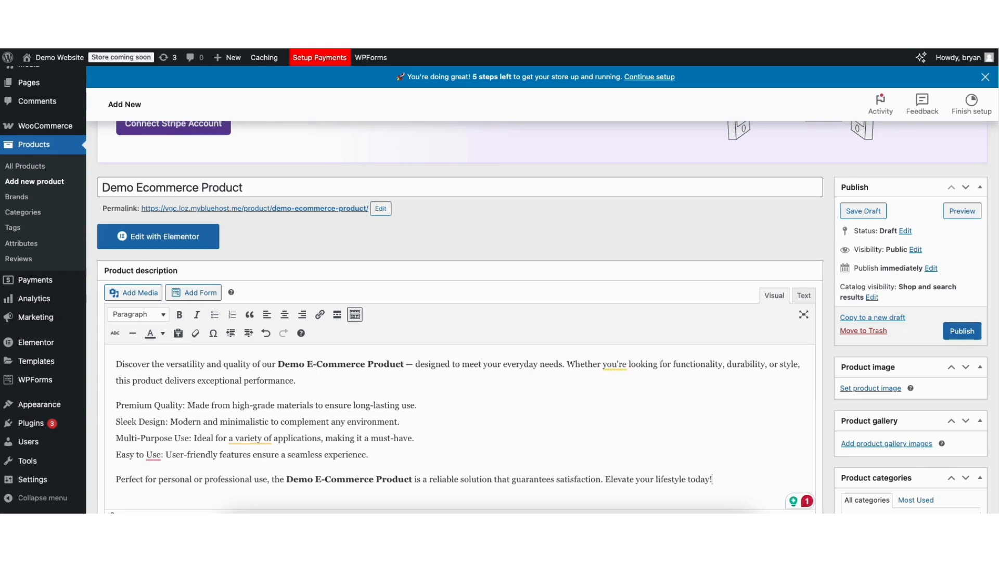
- Set the purple-blue "thankful" T-shirt picture tshirt1-2.jpg from the media library as the product image
scroll(459, 317, down, 1)
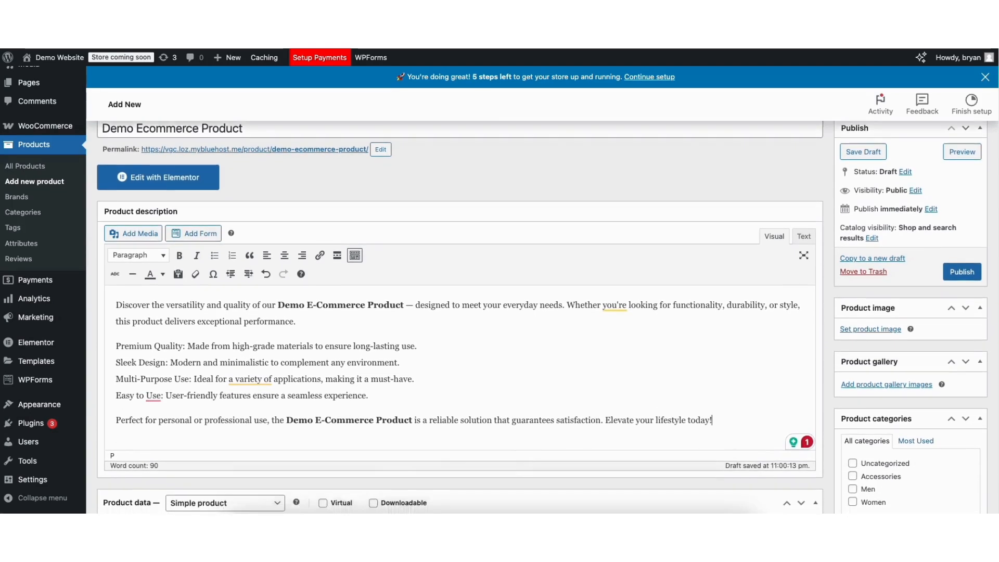
scroll(459, 317, down, 1)
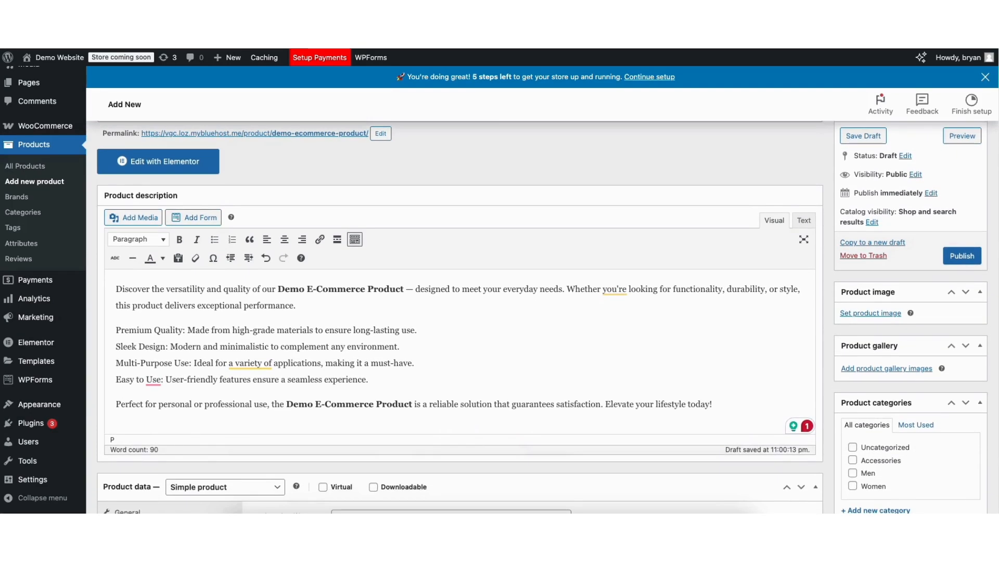
click(864, 314)
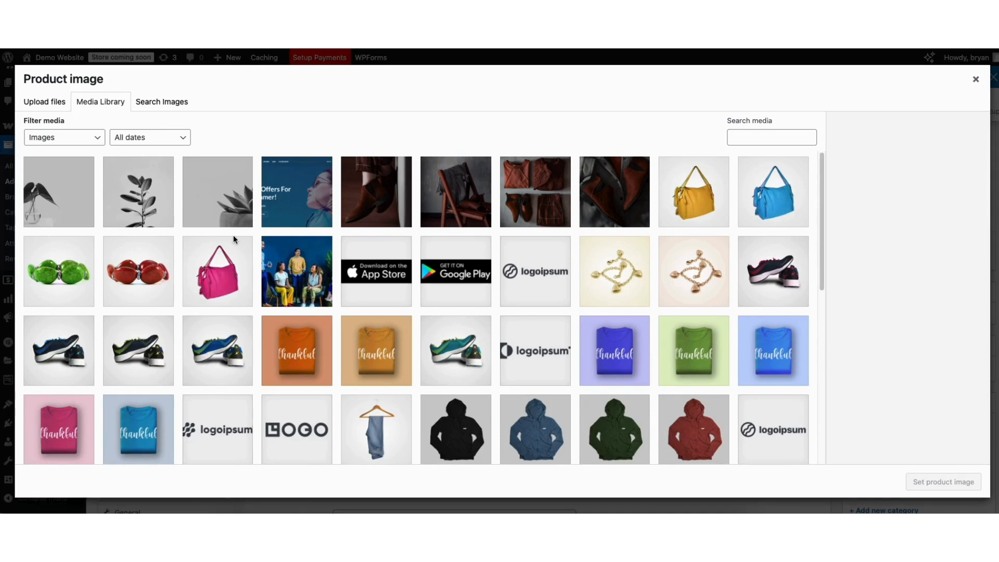
click(32, 101)
click(95, 103)
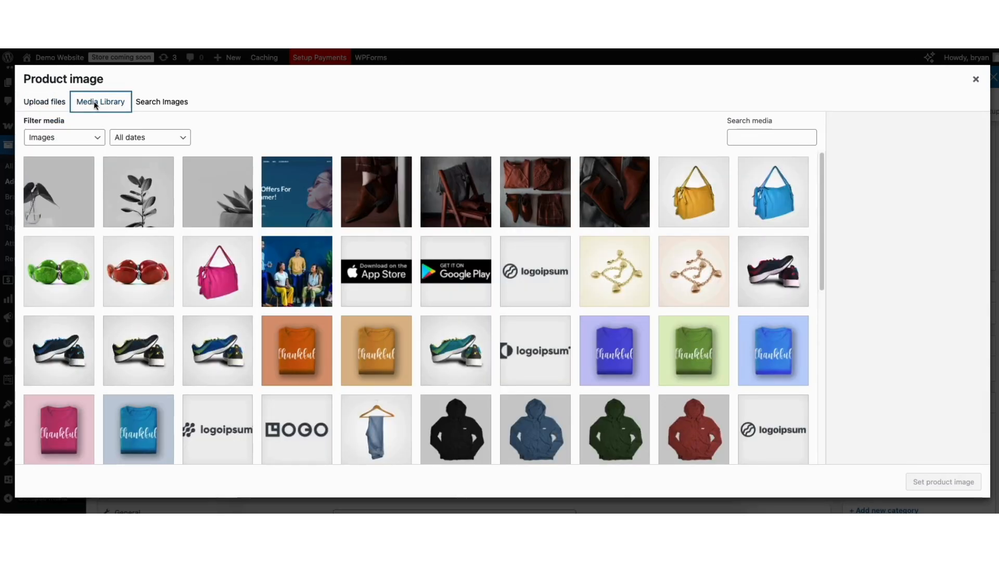
click(599, 343)
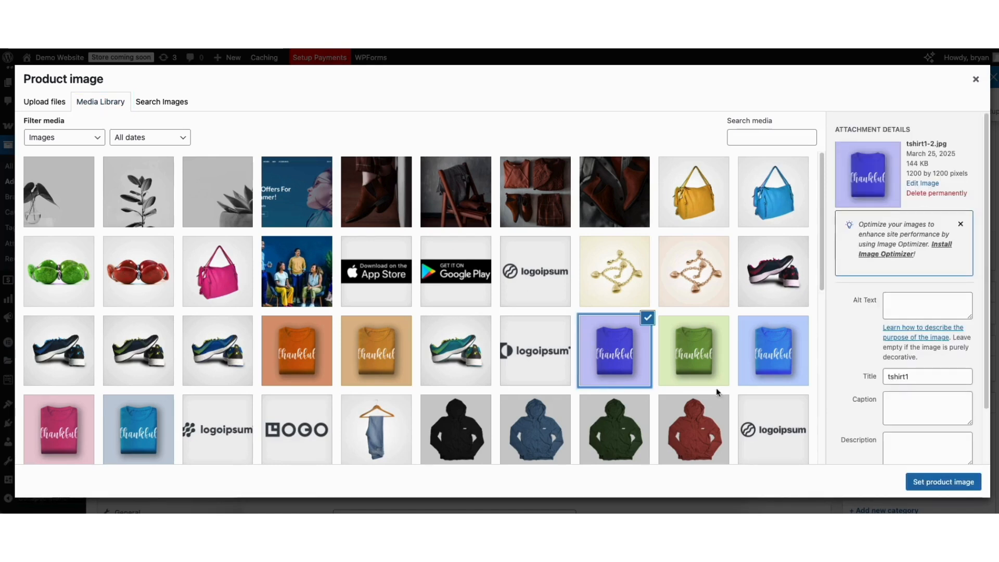
click(926, 484)
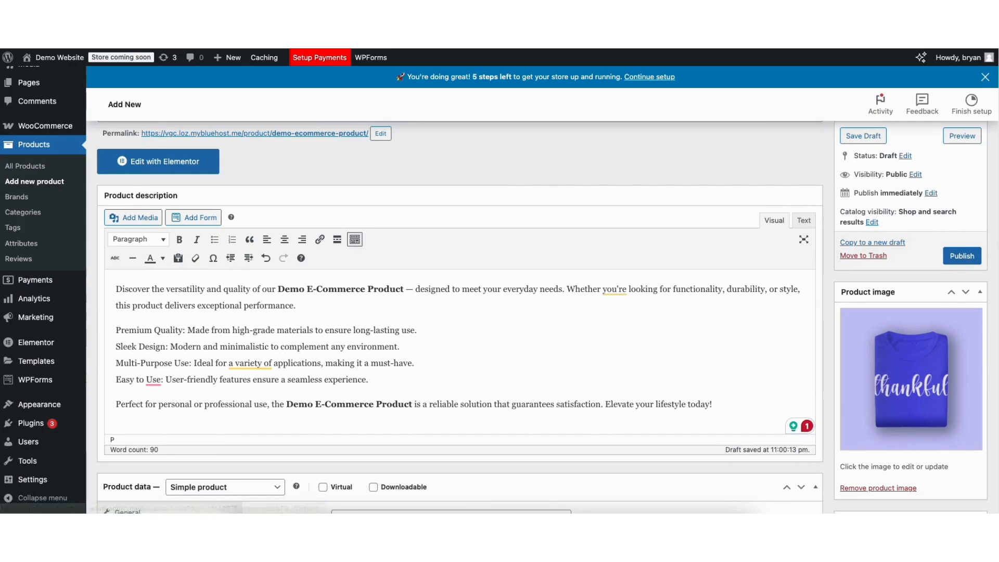
- Add the light orange "thankful" T-shirt picture tshirt6-2.jpg from the media library to the product gallery
scroll(336, 281, down, 6)
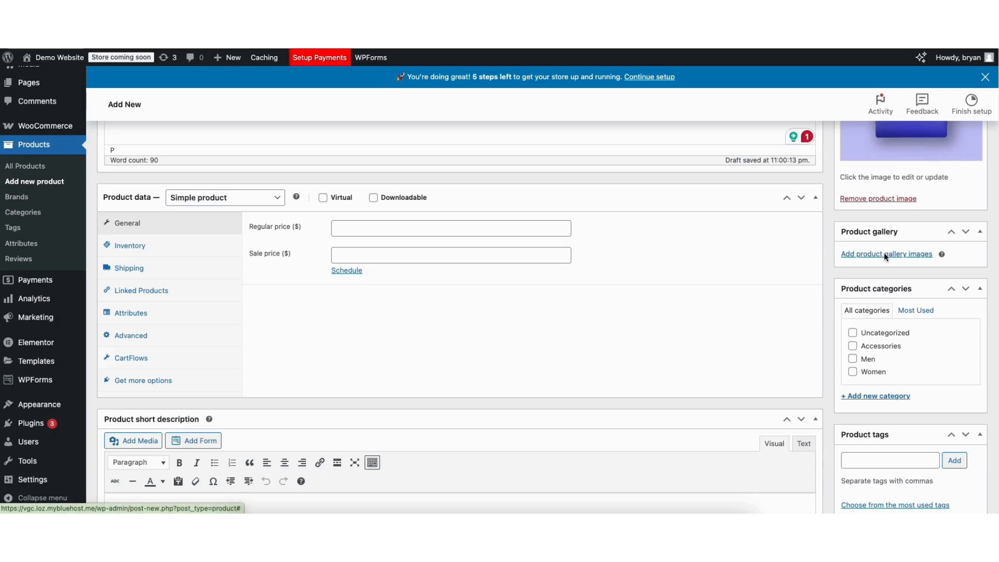
click(884, 255)
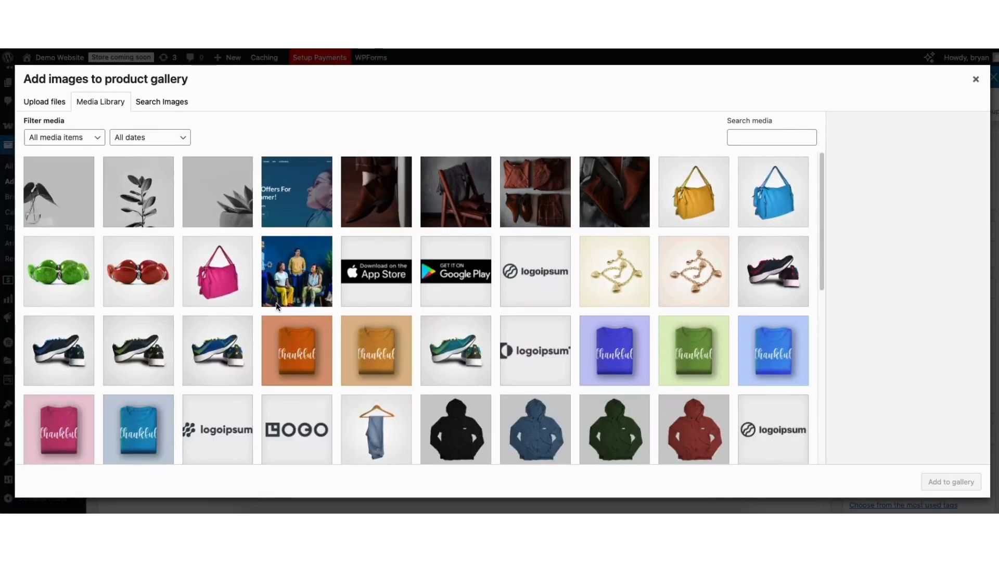
click(53, 102)
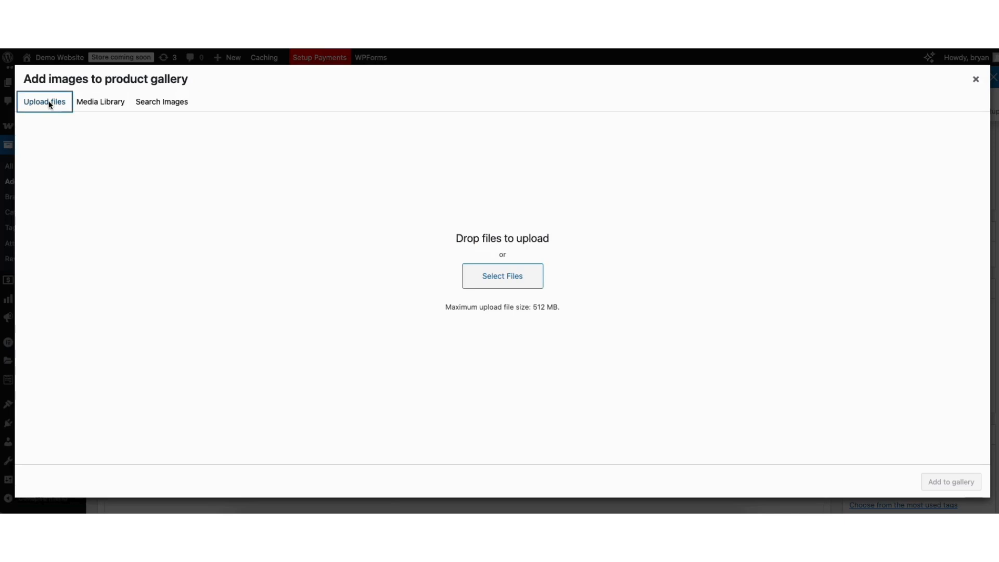
click(92, 104)
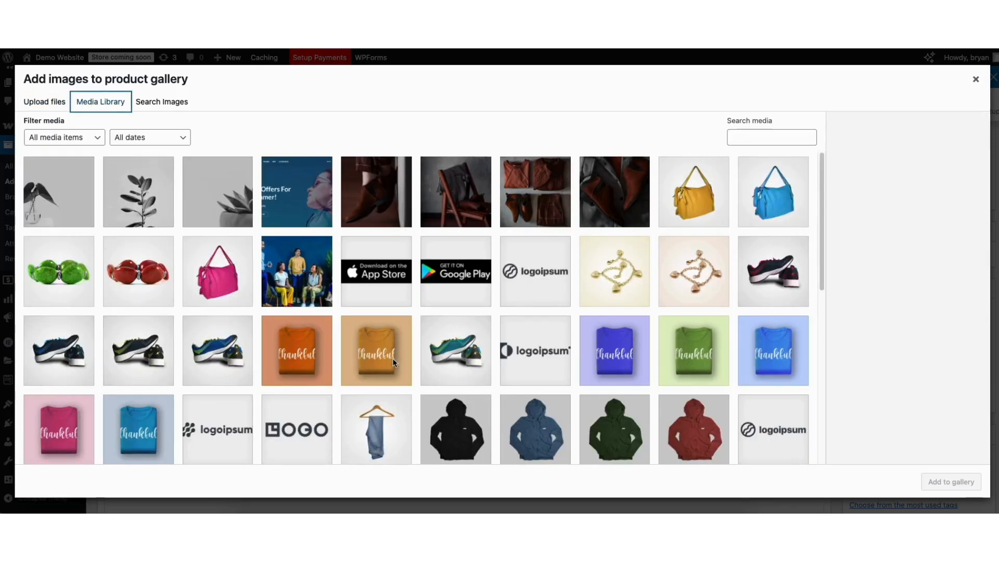
click(377, 353)
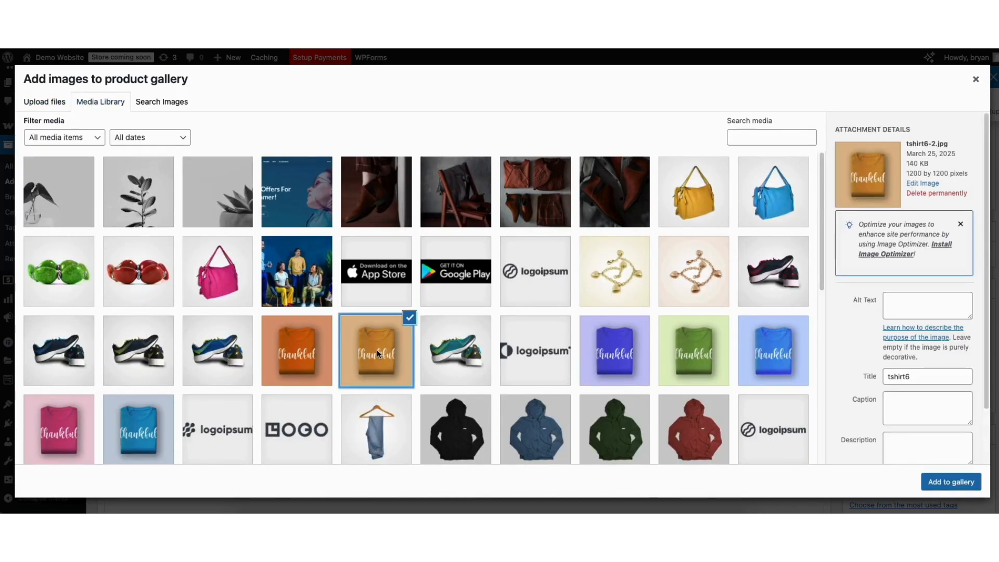
click(939, 486)
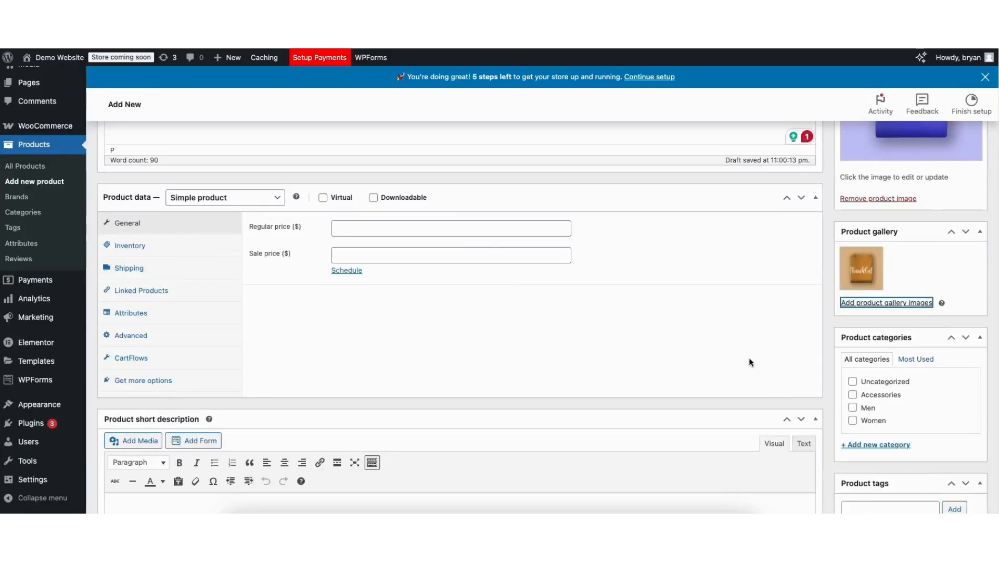
- Add the green "thankful" T-shirt picture tshirt5-2.jpg from the media library to the product gallery
mouse_move(847, 282)
click(865, 306)
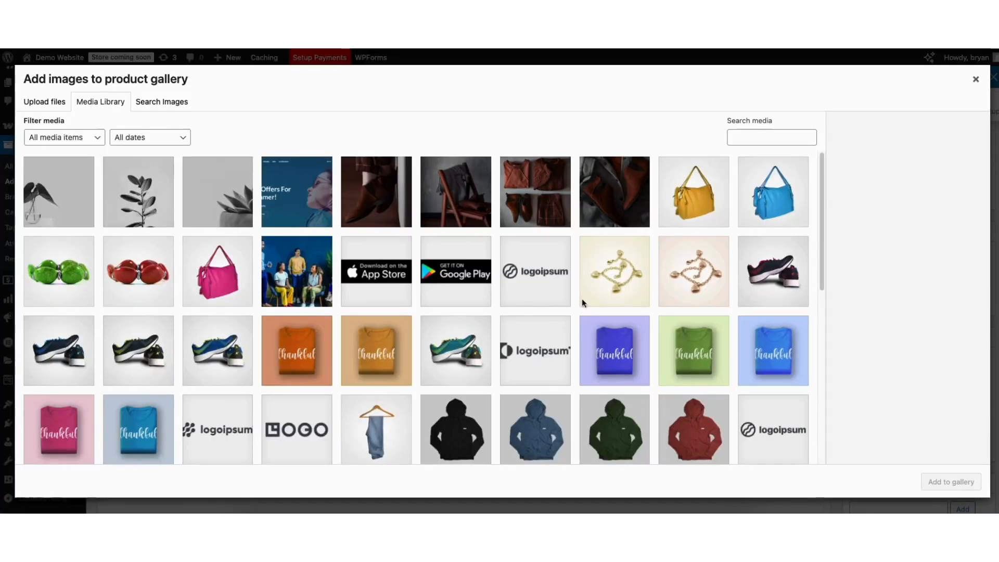
click(689, 351)
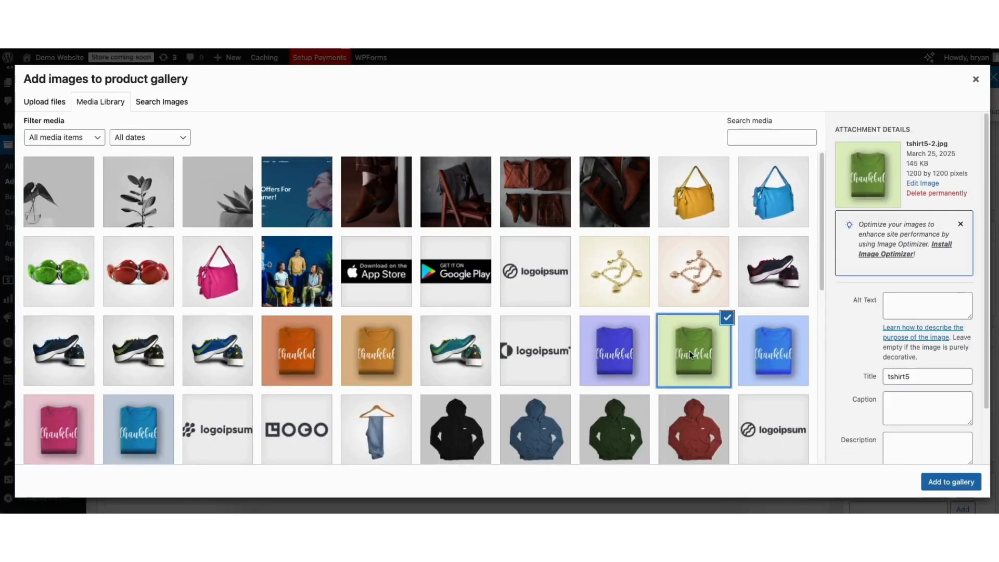
click(950, 481)
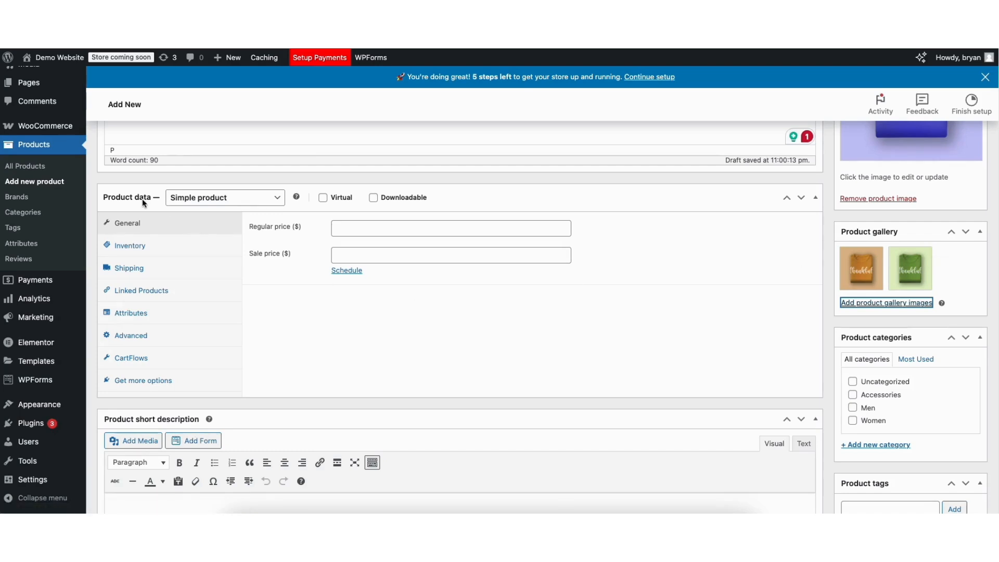
- Review the available product types and the downloadable file options, leaving the product as a simple, non-downloadable product
click(229, 202)
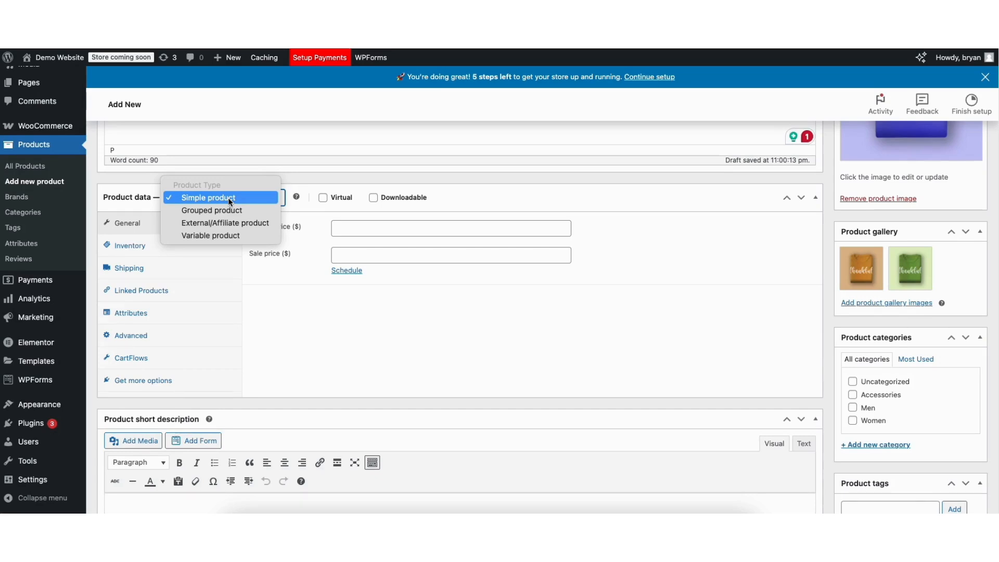
click(228, 197)
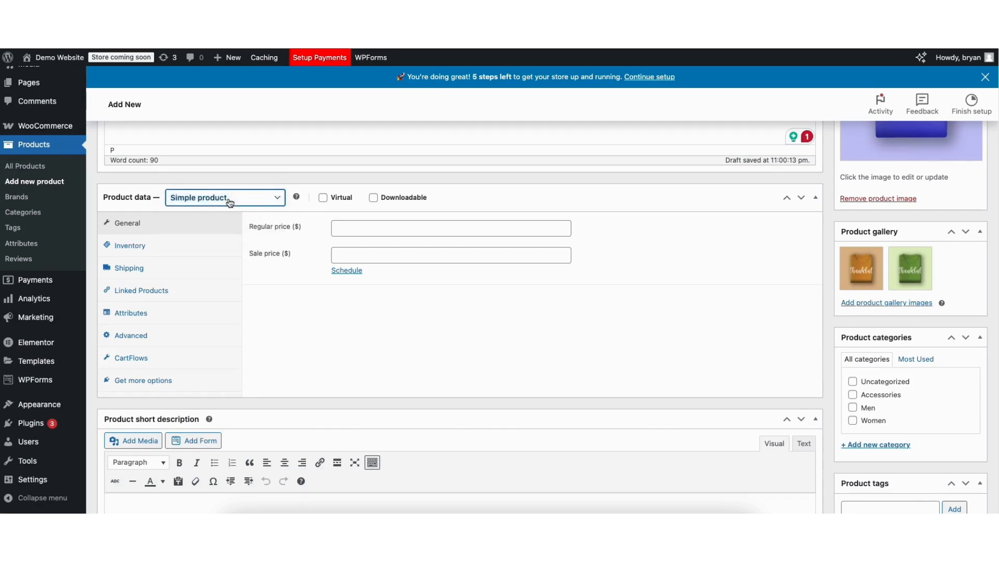
click(229, 201)
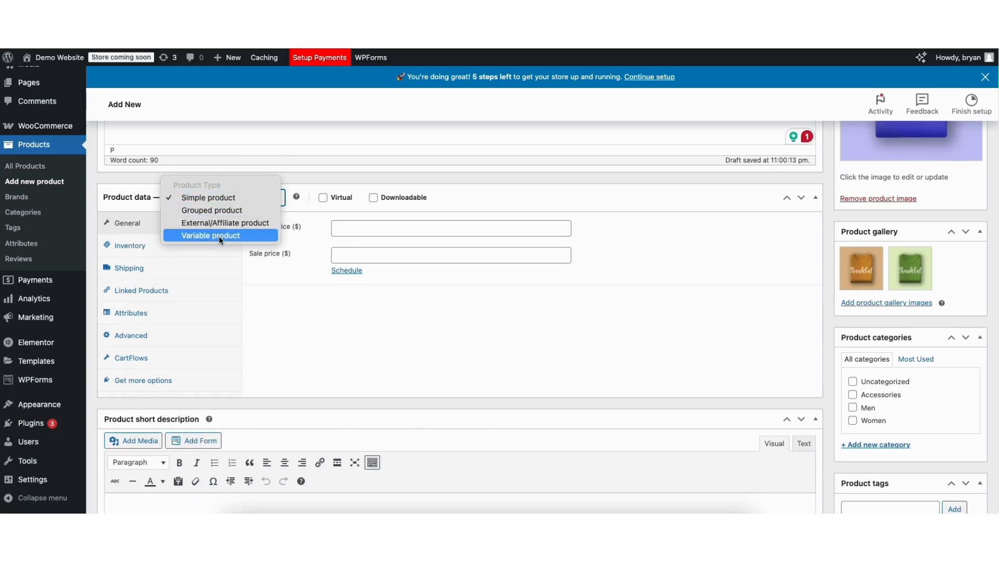
click(292, 179)
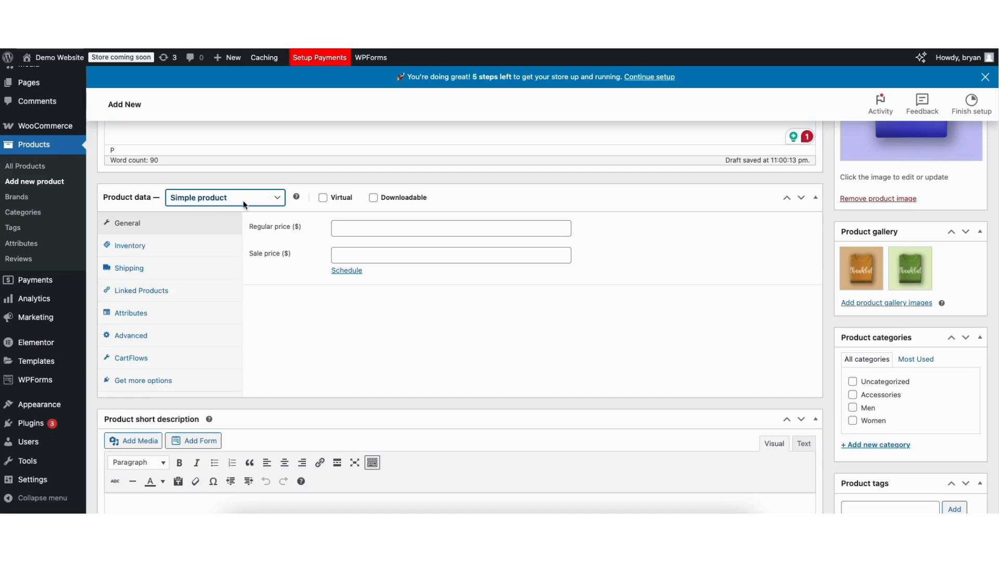
click(373, 197)
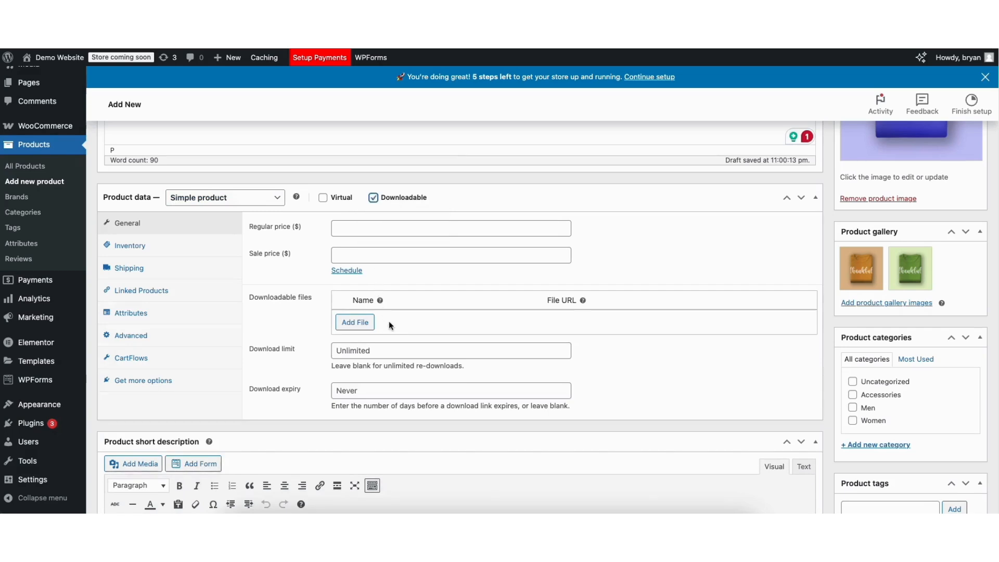
click(373, 197)
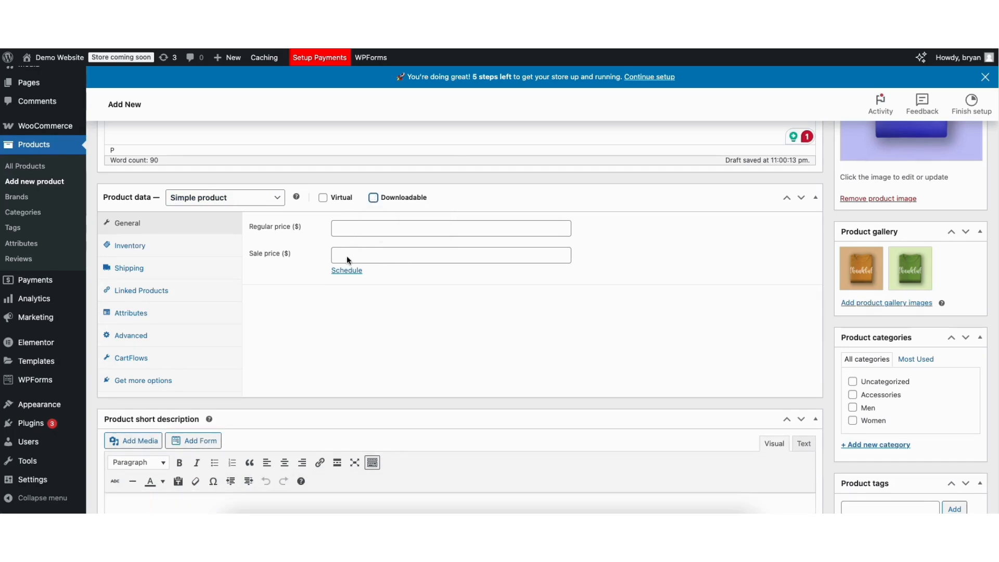
- Set the product's regular price to $25 and its sale price to $20
click(348, 229)
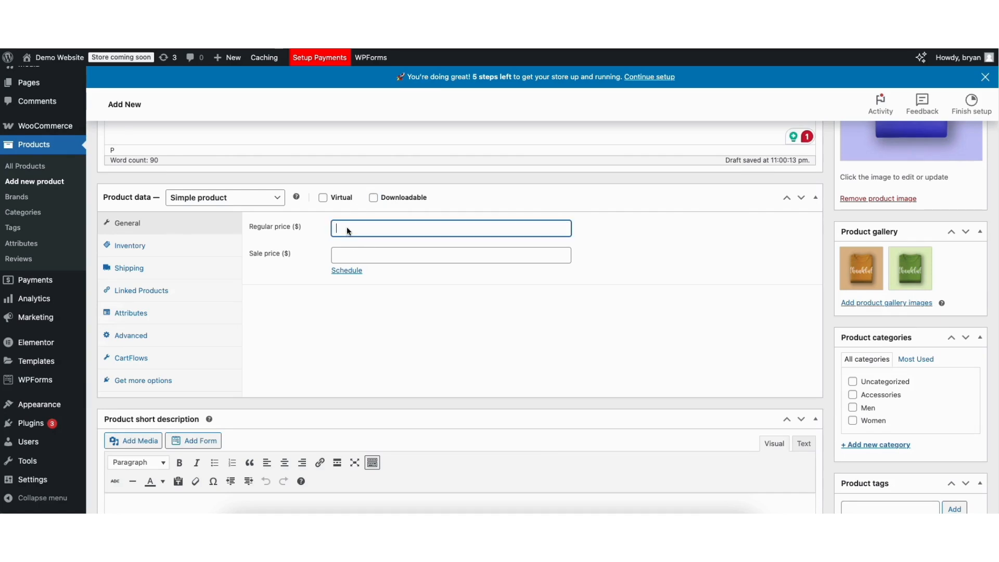
text(25)
click(346, 254)
text(20)
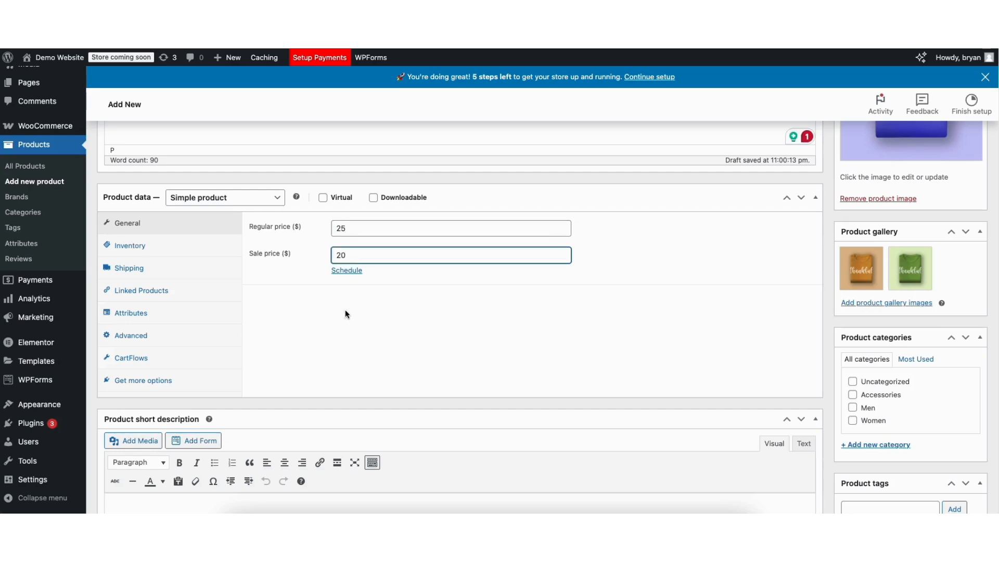
click(346, 270)
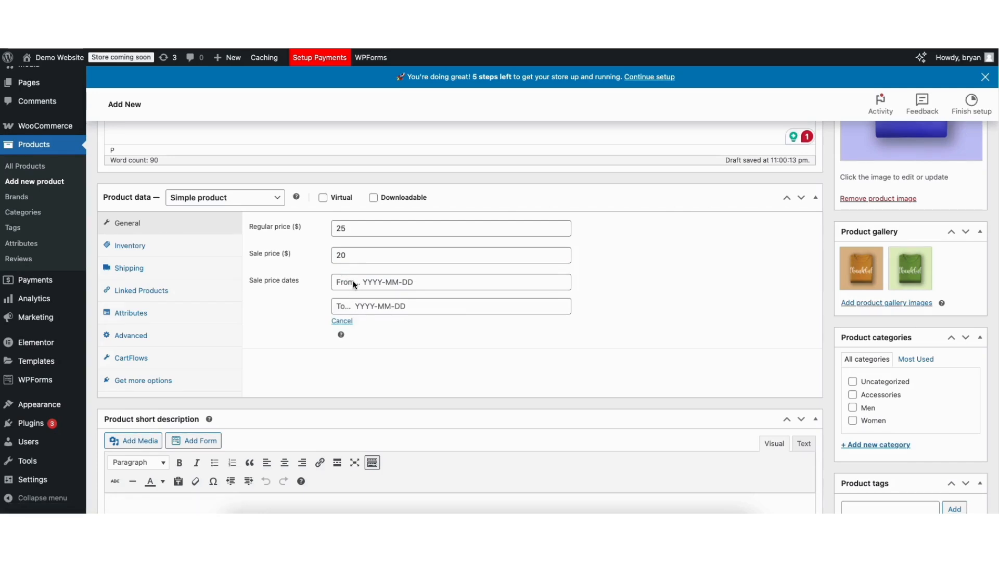
click(352, 283)
click(307, 322)
click(338, 321)
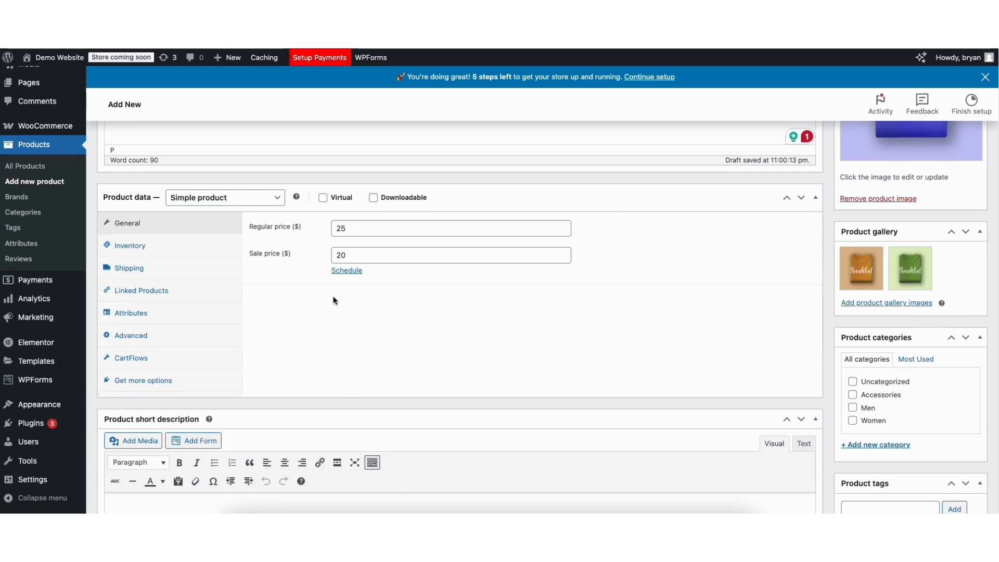
- Change the product type to Variable product
click(233, 199)
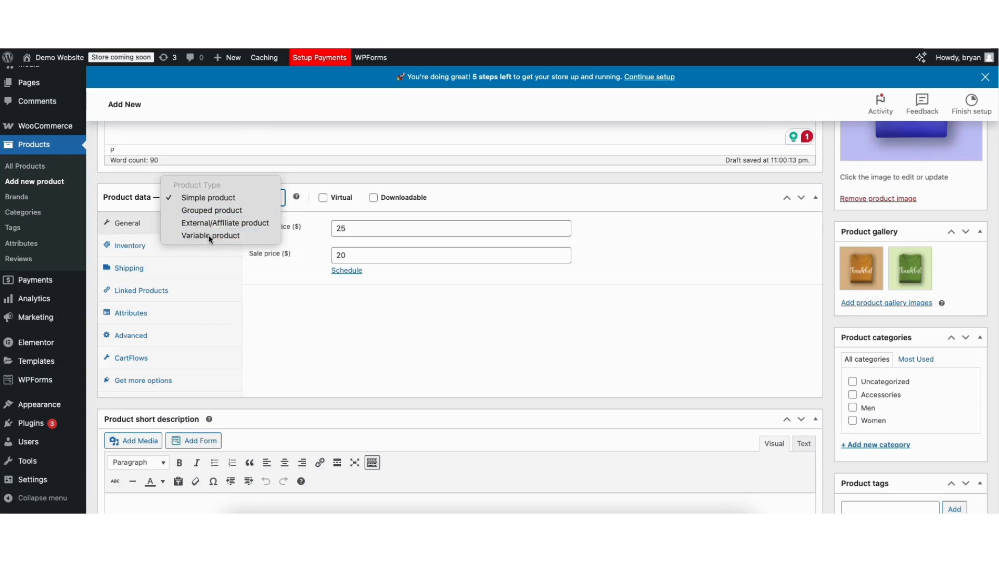
click(208, 235)
click(241, 397)
- Enter a product short description beginning "Experience top-notch quality and versatility with our Demo E-Commerce Product"
scroll(996, 260, down, 3)
scroll(996, 260, down, 1)
click(139, 315)
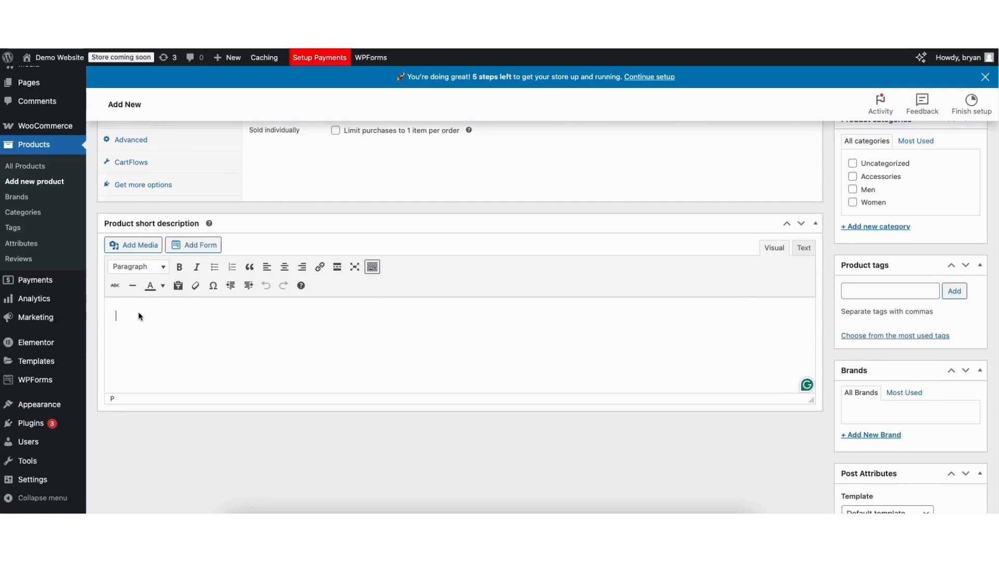
text(Experience top-notch quality and versatility with our Demo E-Commerce Product. Designed for durability and ease of use, it’s perfect for both personal and professional needs. With a sleek design and multi-purpose functionality, this product enhances your daily routine effortlessly.)
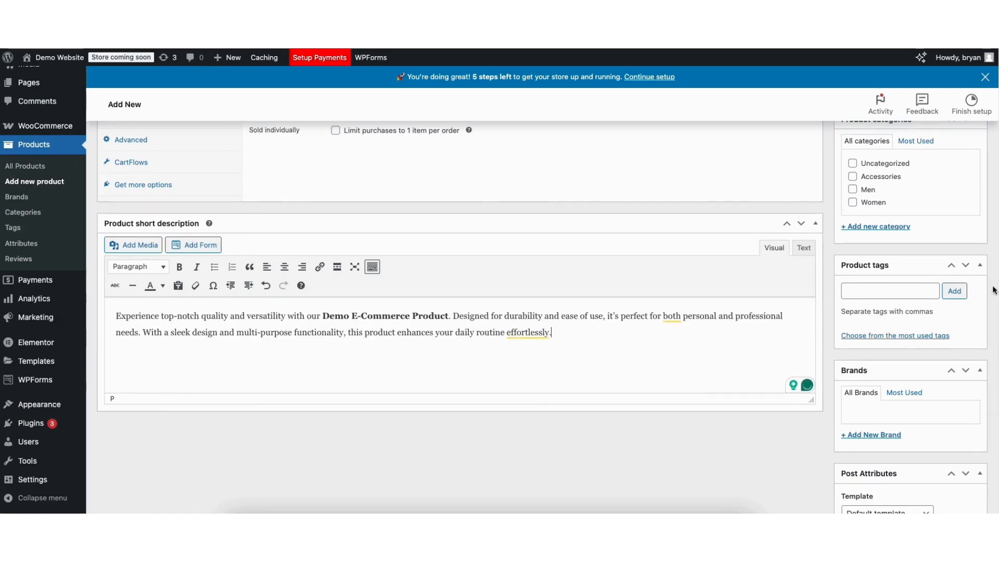
- Turn on stock quantity tracking for the product, keeping quantity 1, backorders disallowed and the store-wide low stock threshold
scroll(969, 224, up, 5)
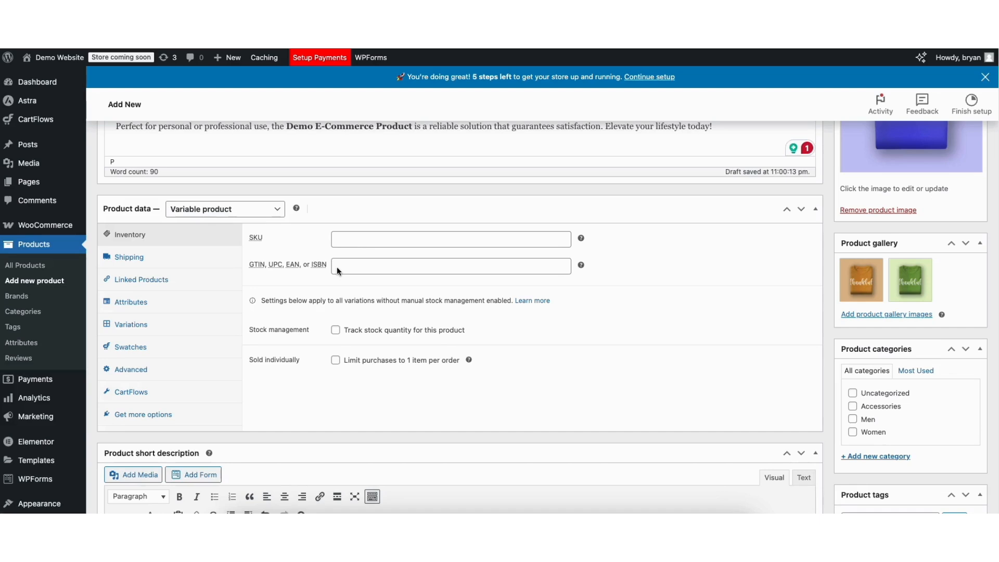
click(335, 330)
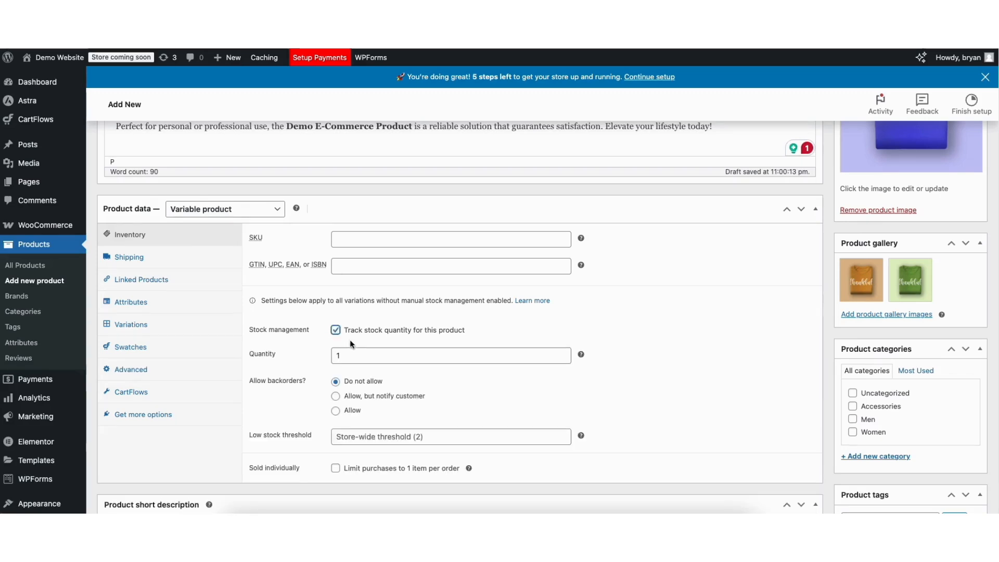
click(379, 355)
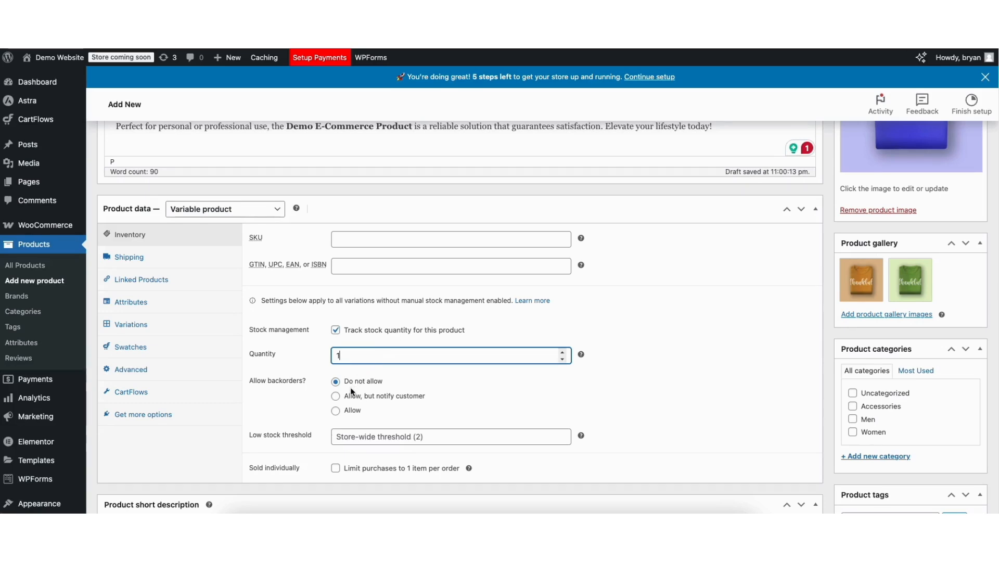
click(365, 439)
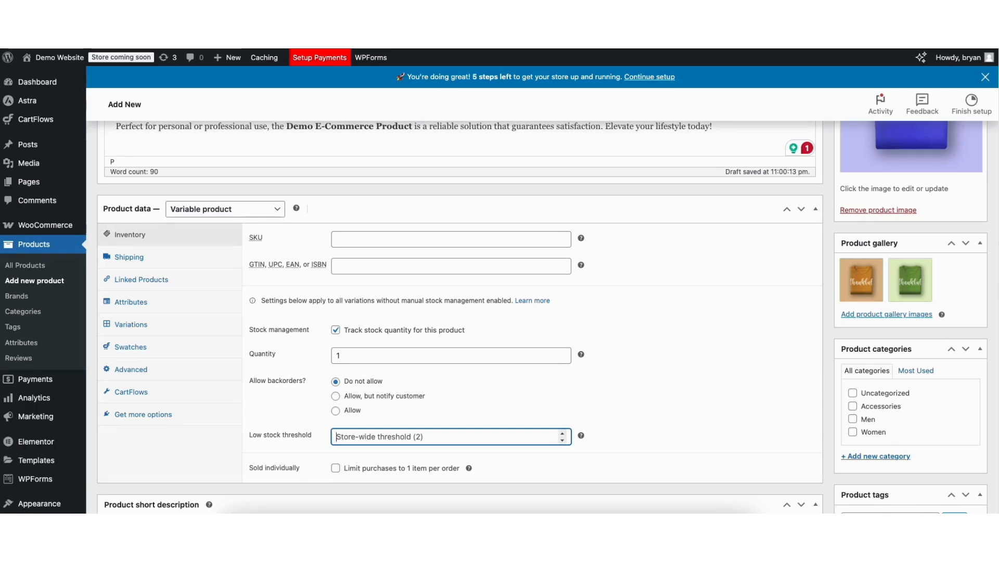
scroll(479, 216, down, 2)
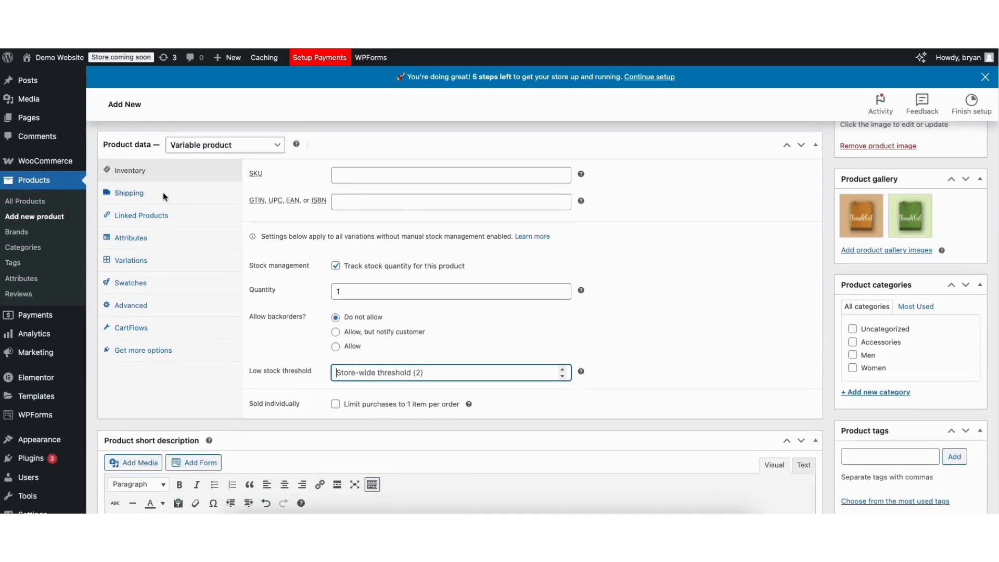
- Check the shipping settings and search for "shirt" among the products to link as cross-sells
click(130, 193)
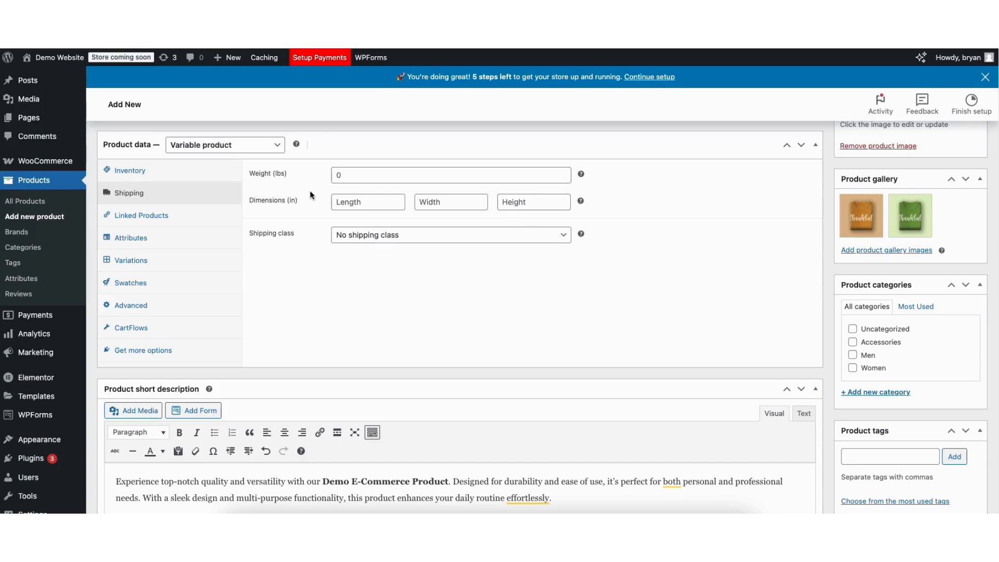
click(140, 215)
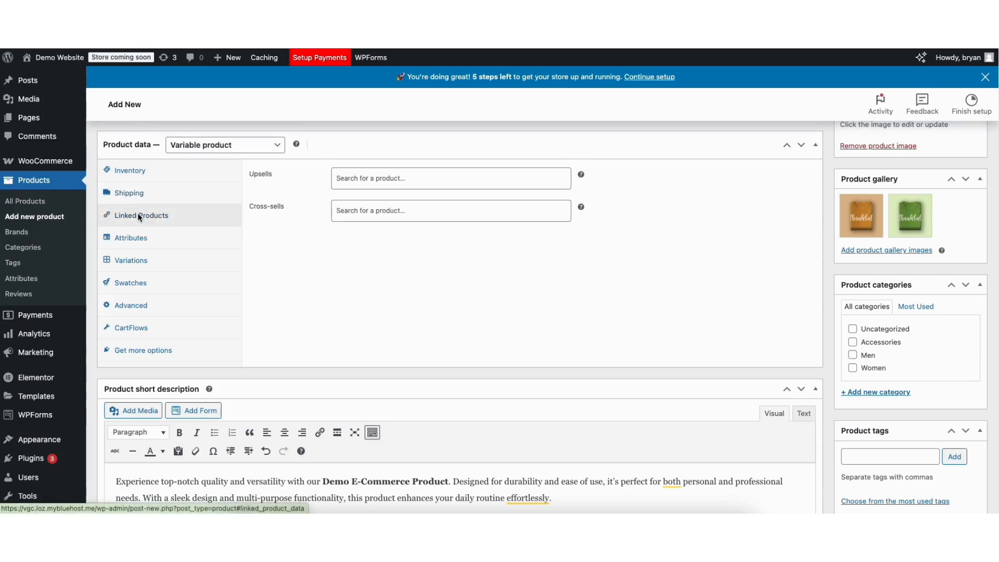
click(359, 211)
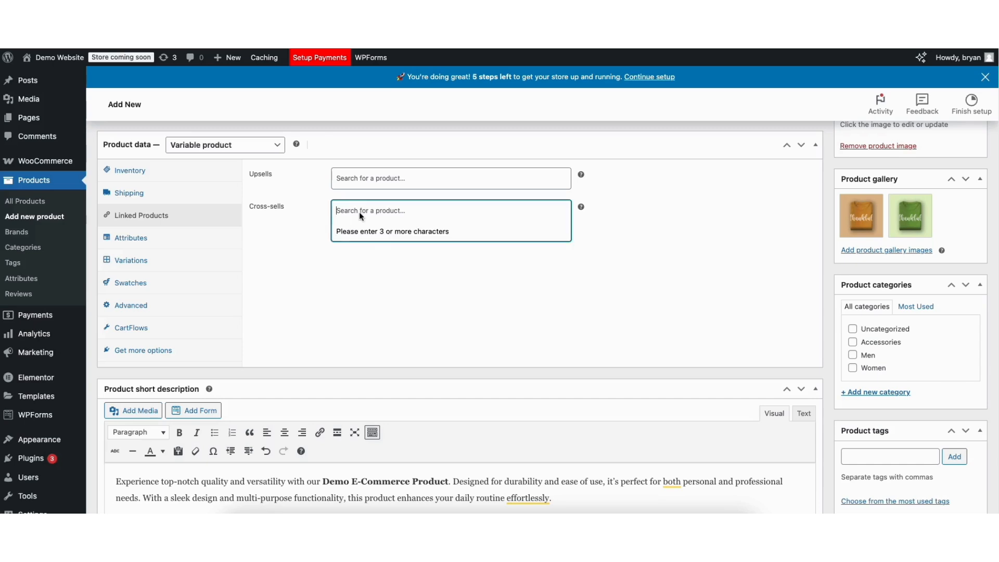
text(shirt)
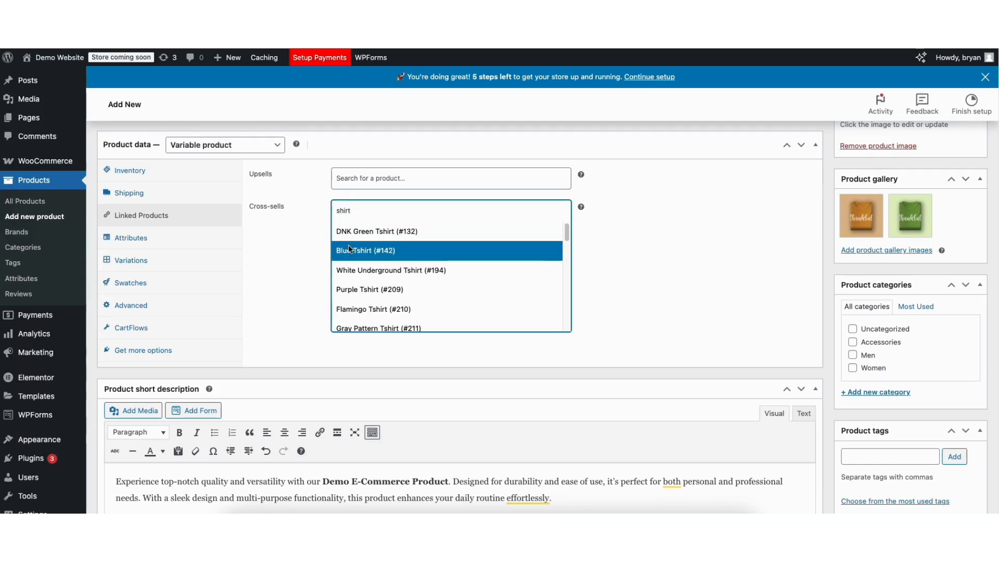
- Add Blue Tshirt (#142) as a cross-sell in the product's linked products
click(349, 248)
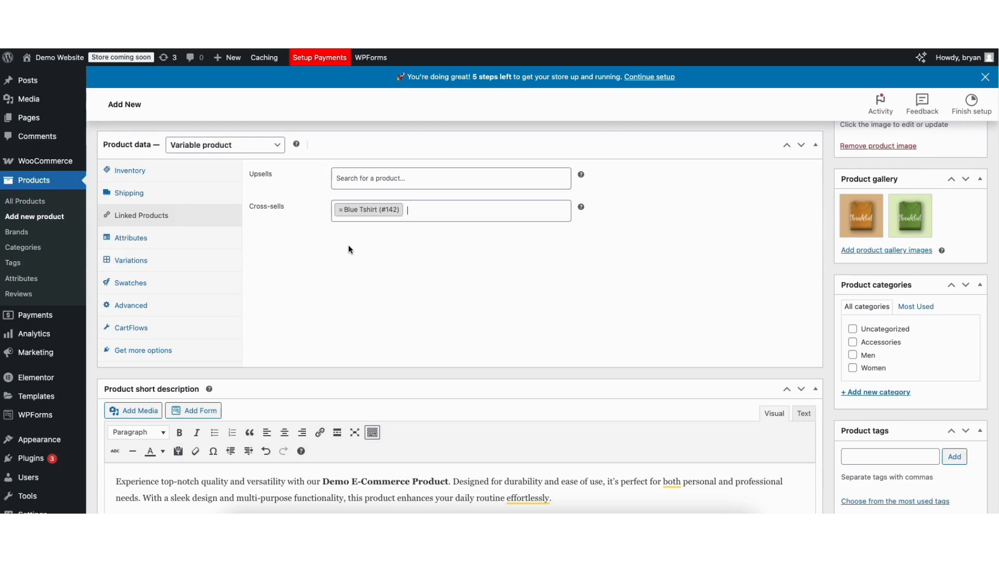
- Add the existing color and size attributes to the variable product
click(119, 242)
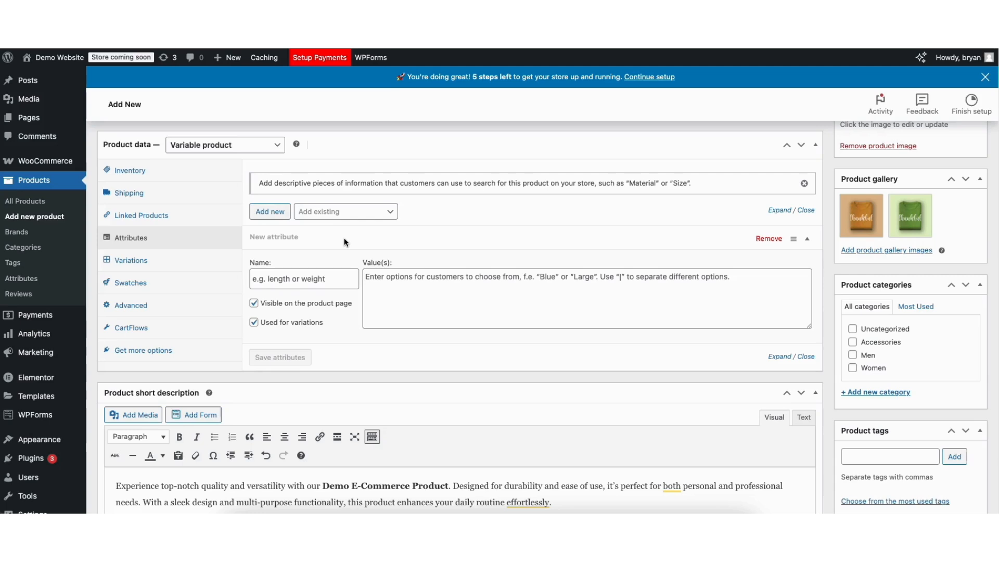
click(338, 211)
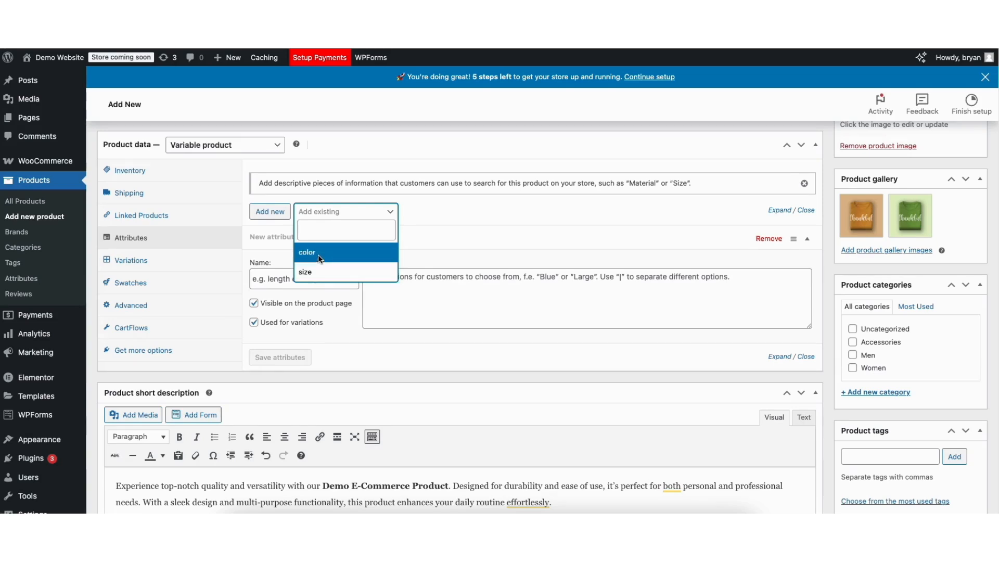
click(318, 255)
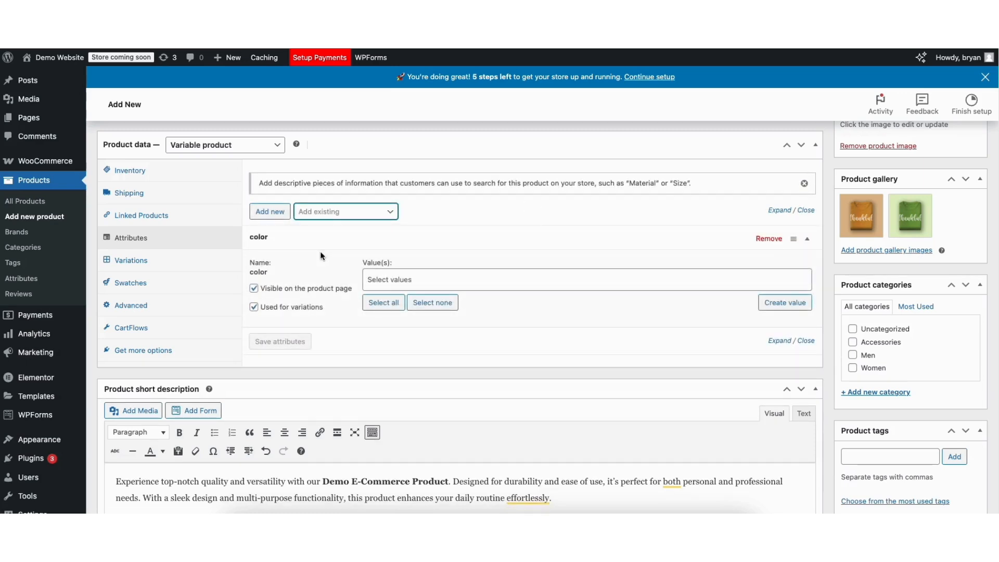
click(333, 212)
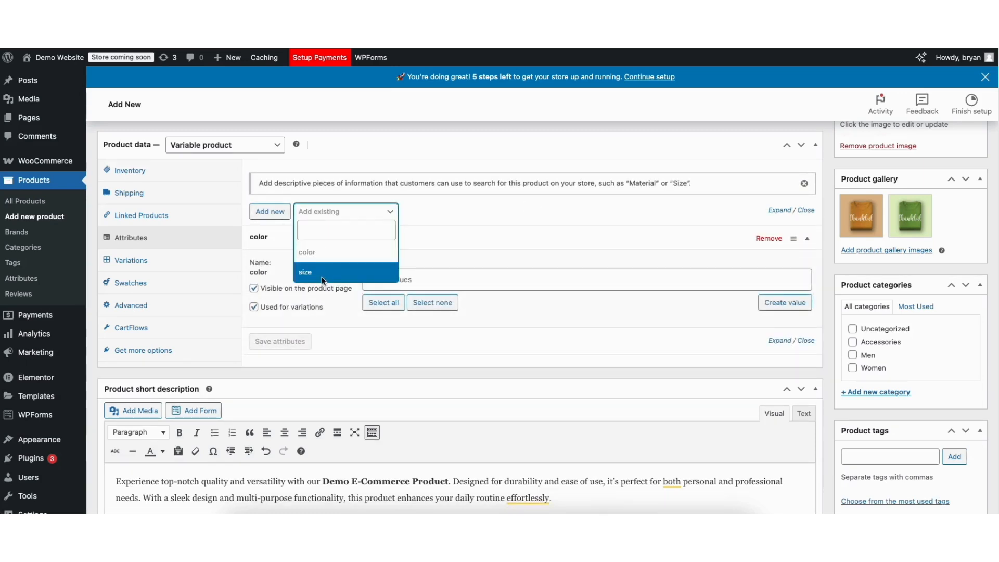
click(321, 274)
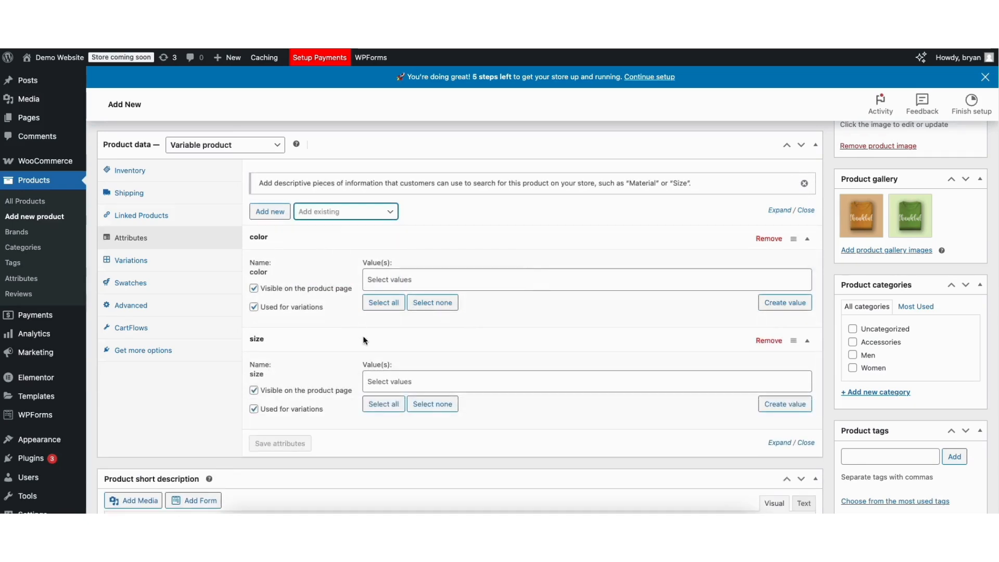
- Assign the values Aqua and Brown to the product's color attribute
click(385, 282)
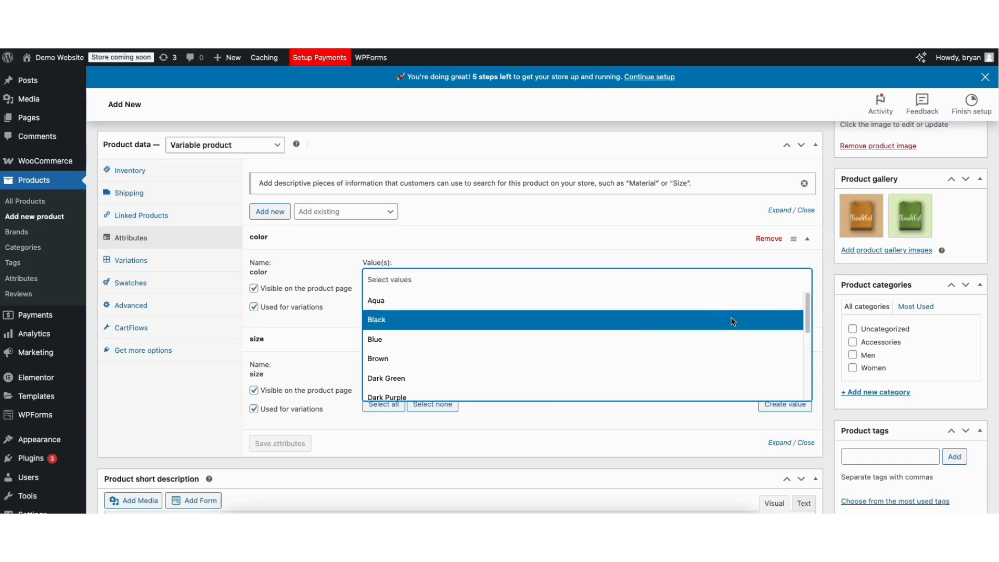
scroll(809, 330, down, 3)
drag(809, 329, 797, 257)
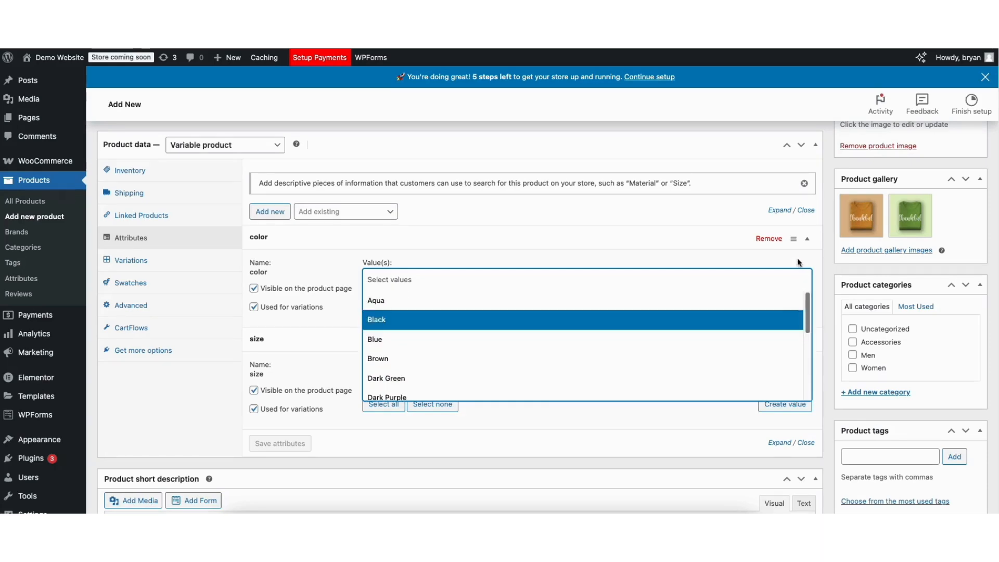
click(388, 303)
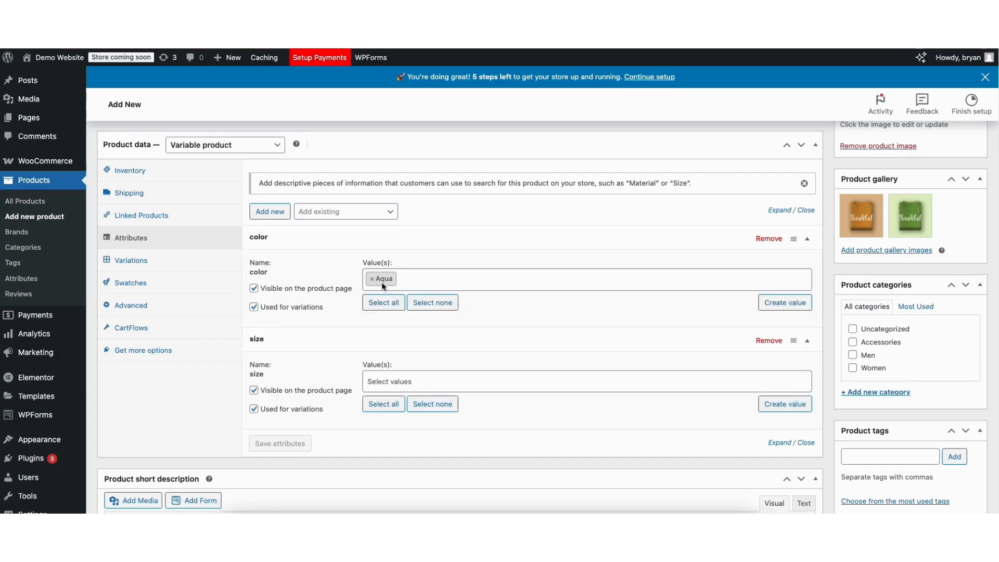
click(424, 283)
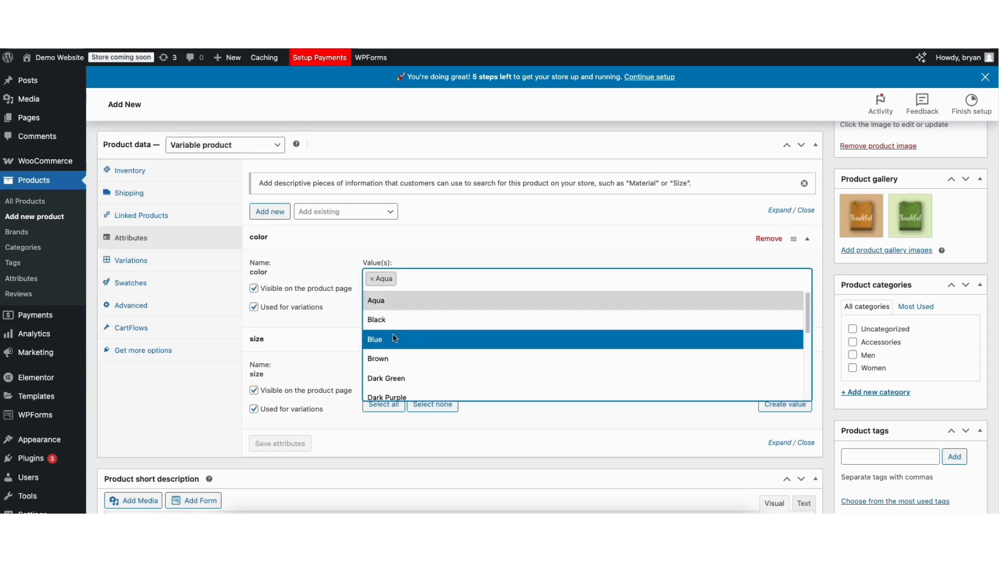
click(385, 359)
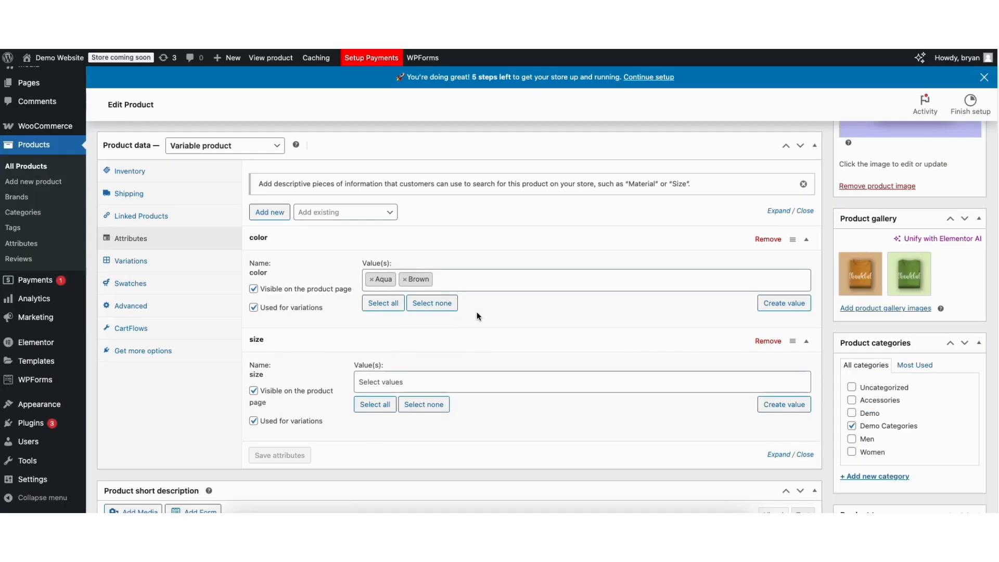
- Create a new value named "s" for the product's size attribute
click(772, 405)
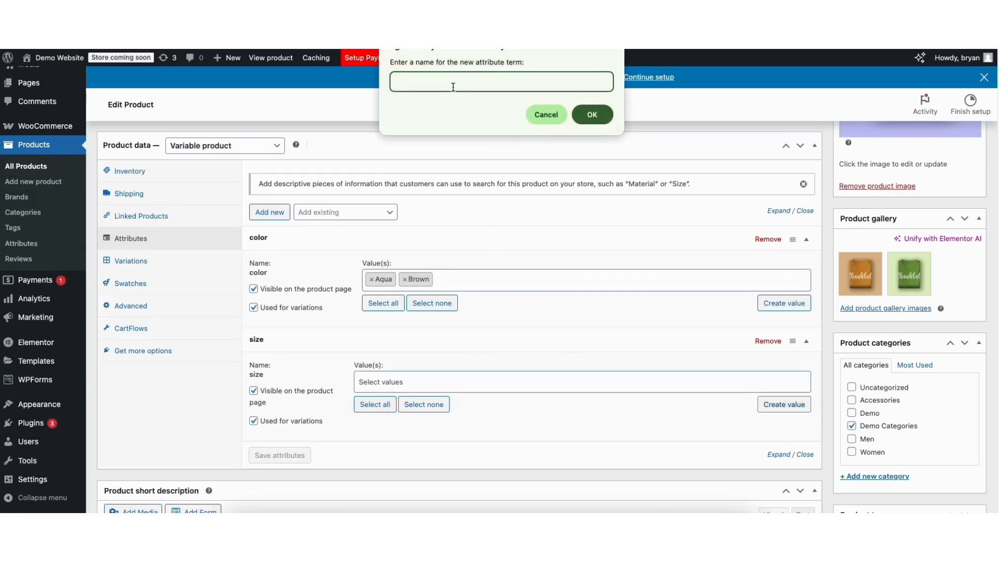
text(s)
click(585, 115)
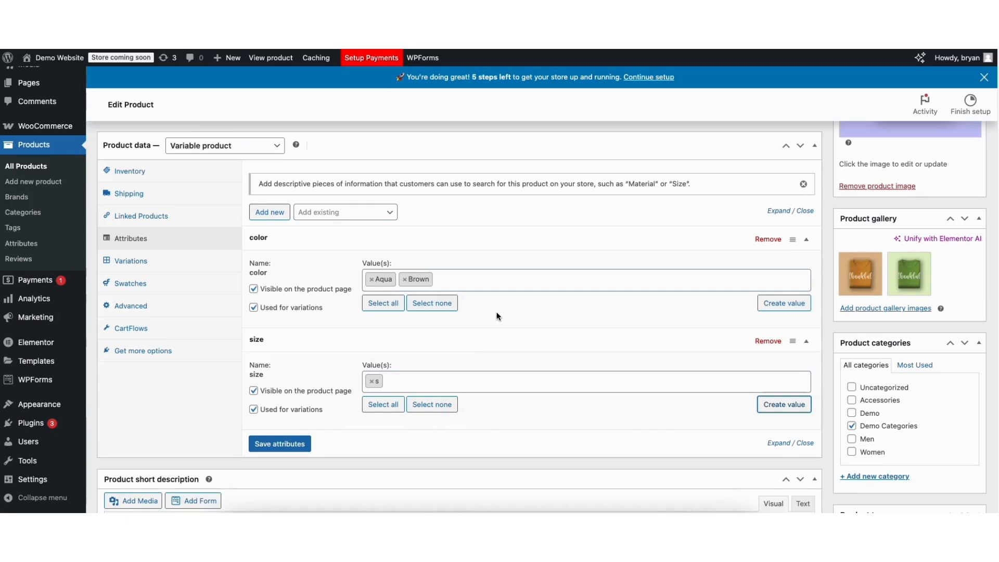
- Add a new attribute named weight with the values 16oz, 32oz and 64oz, and save the attributes
click(272, 212)
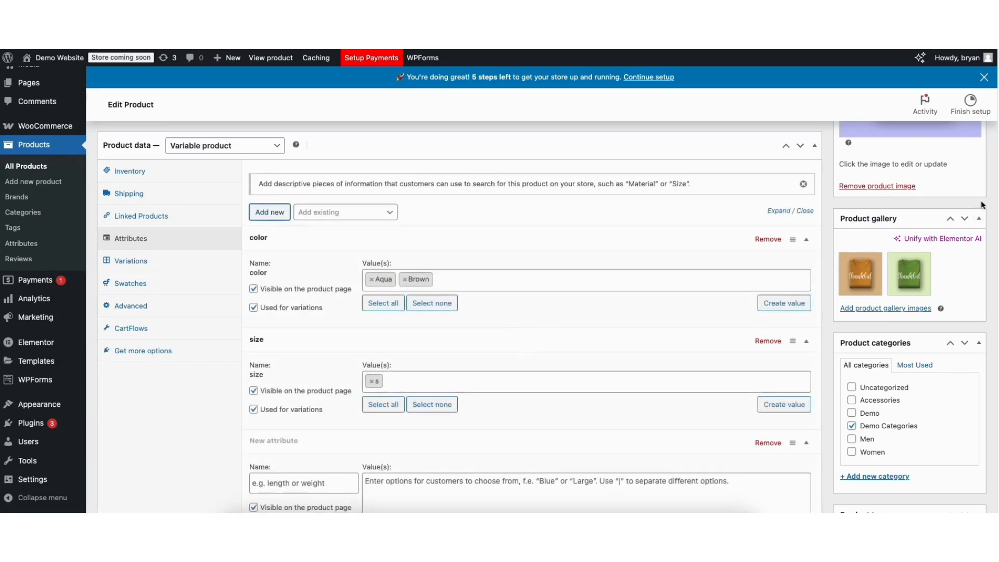
scroll(982, 204, down, 4)
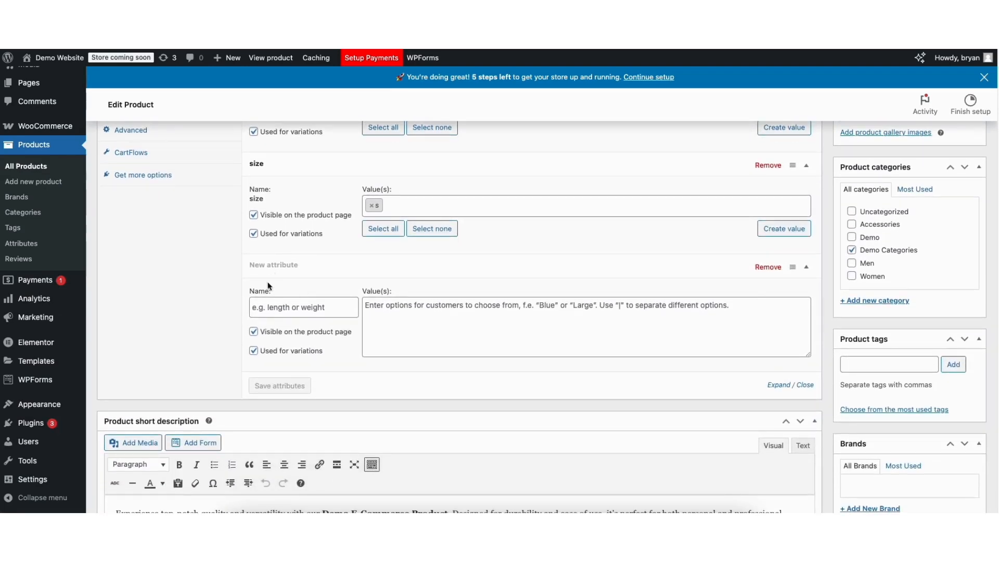
click(284, 307)
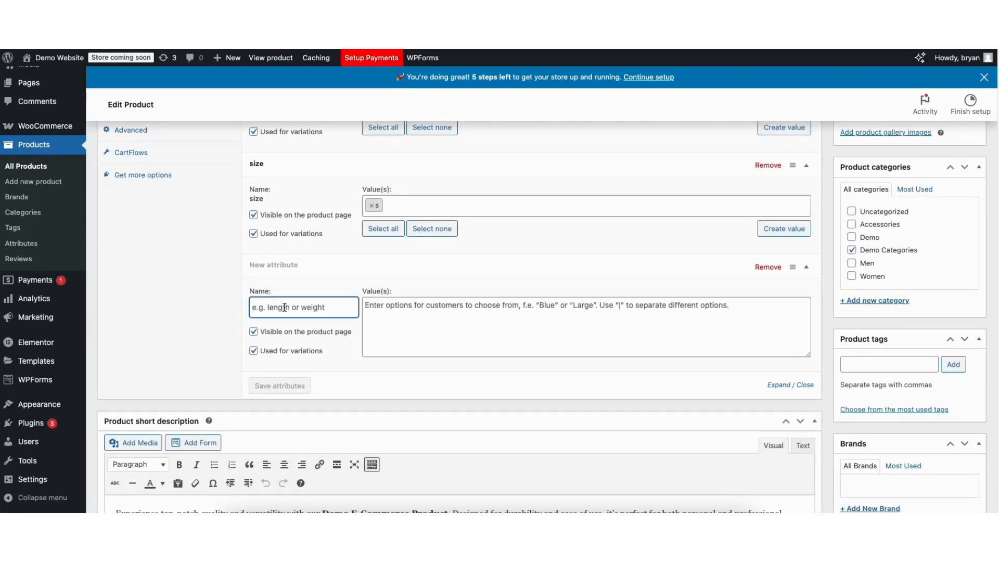
text(weight)
click(395, 314)
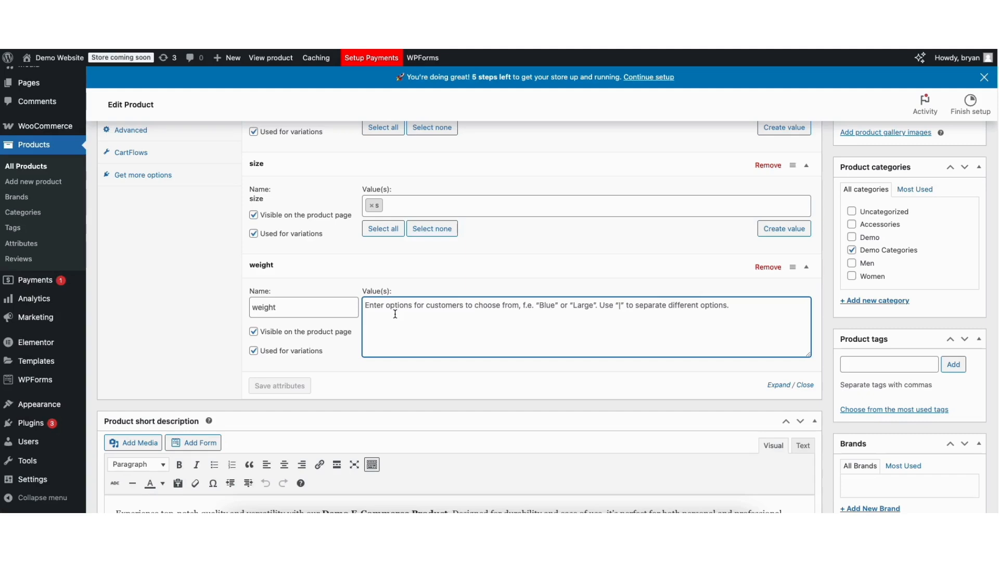
text(16oz)
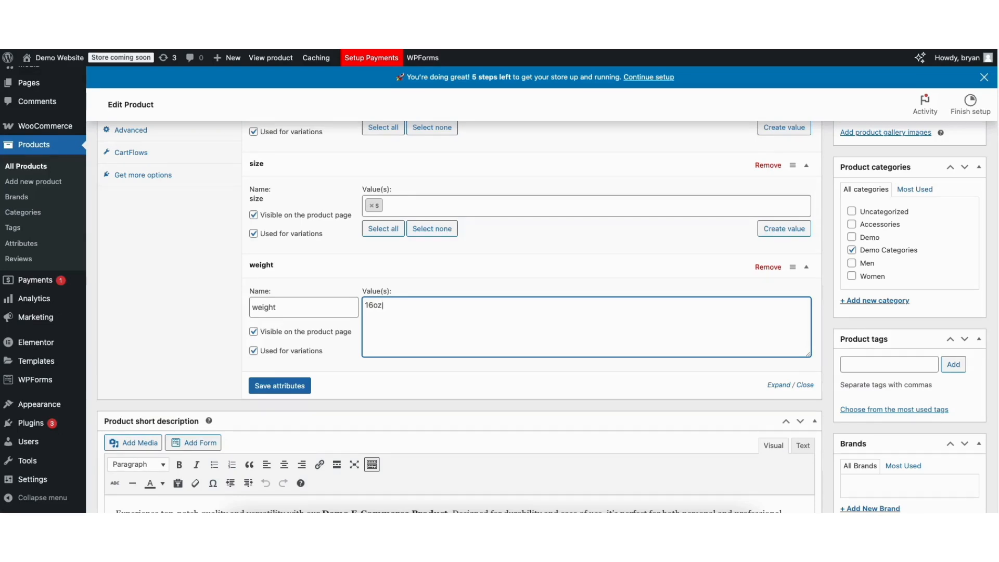
text(|32oz)
text(|64oz)
click(280, 388)
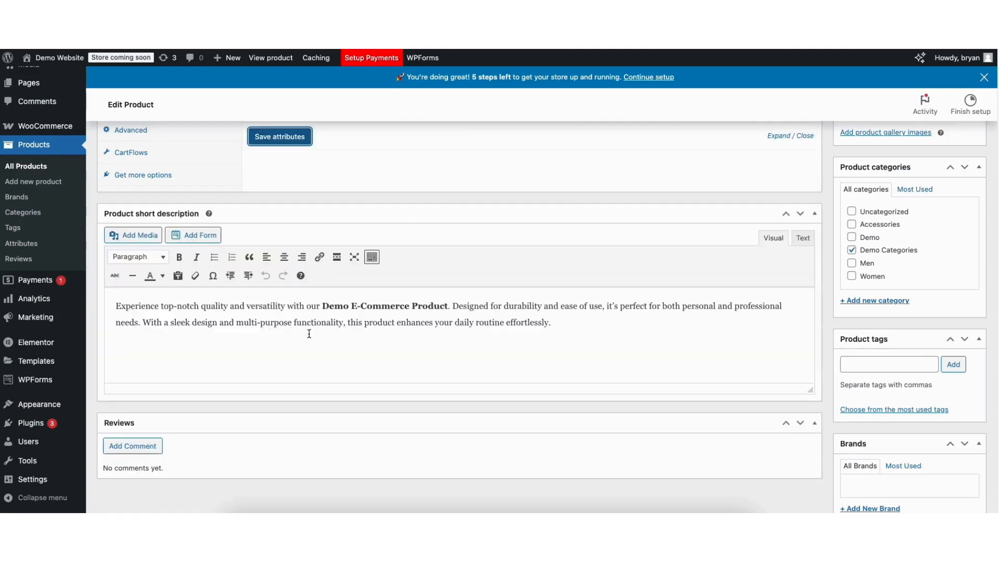
- Expand the saved color attribute, and generate product variations for every combination of the attributes
scroll(458, 312, up, 5)
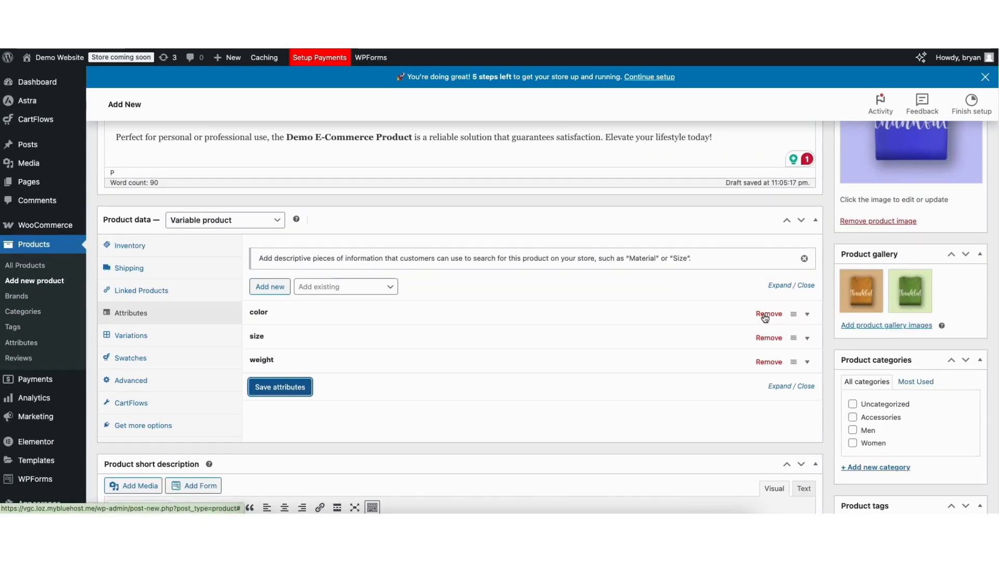
click(271, 315)
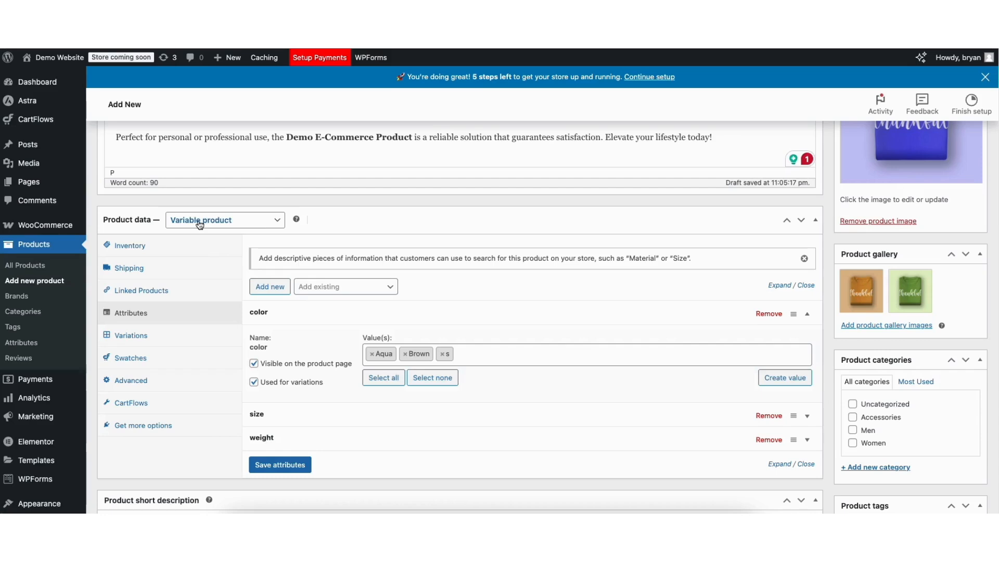
click(130, 337)
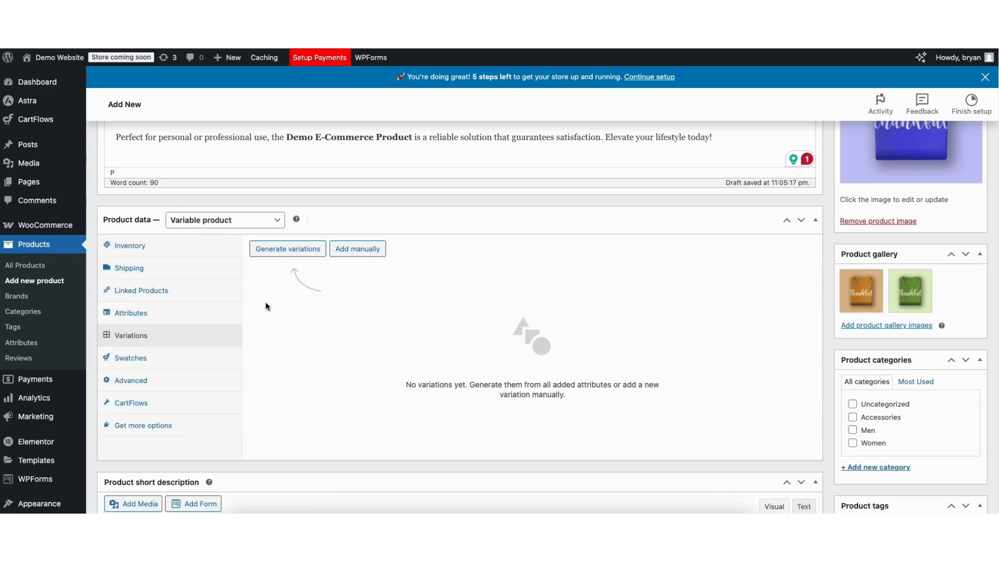
click(274, 250)
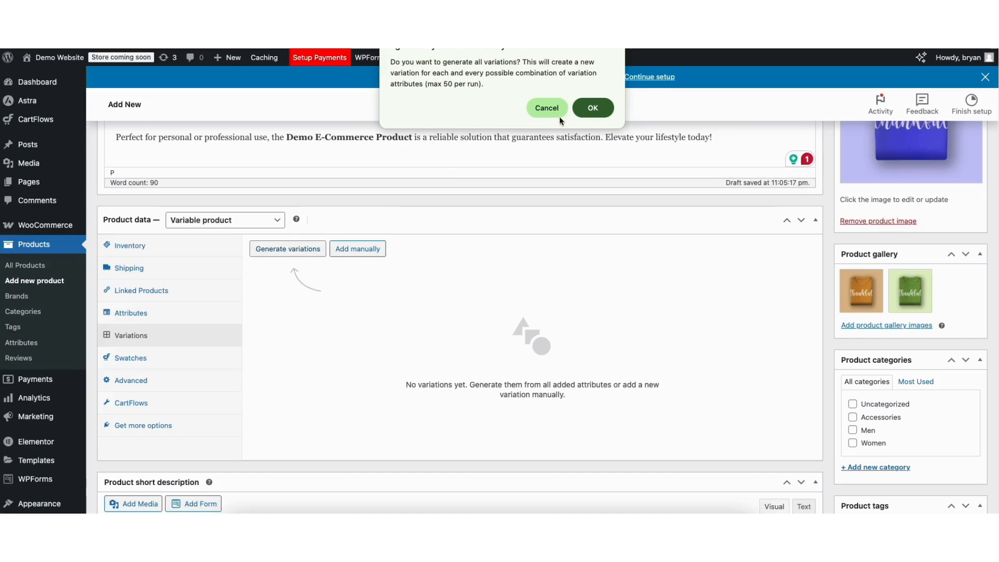
click(593, 108)
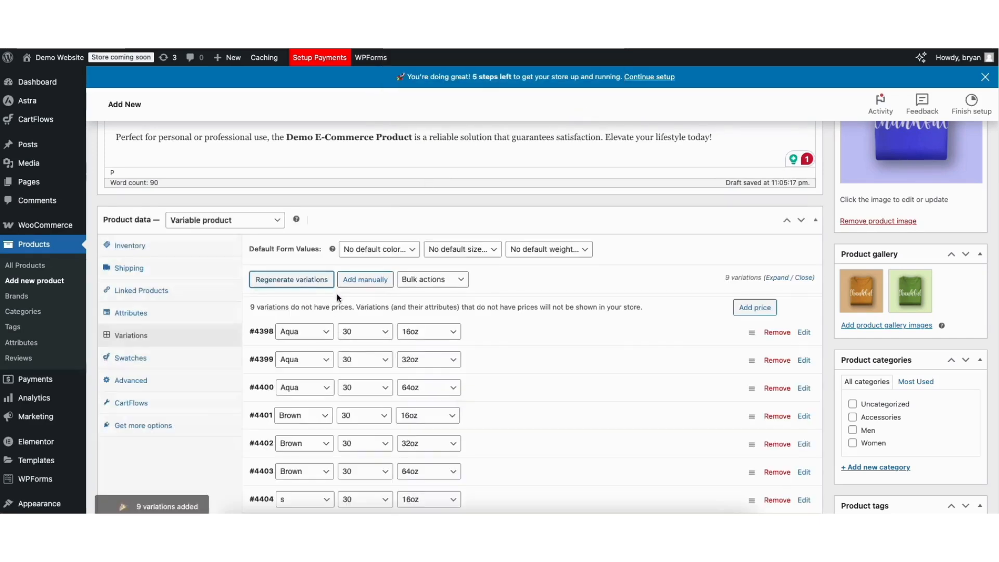
- Keep "No default color" as the default form value and add a price of $25 to all variations without a price
click(385, 253)
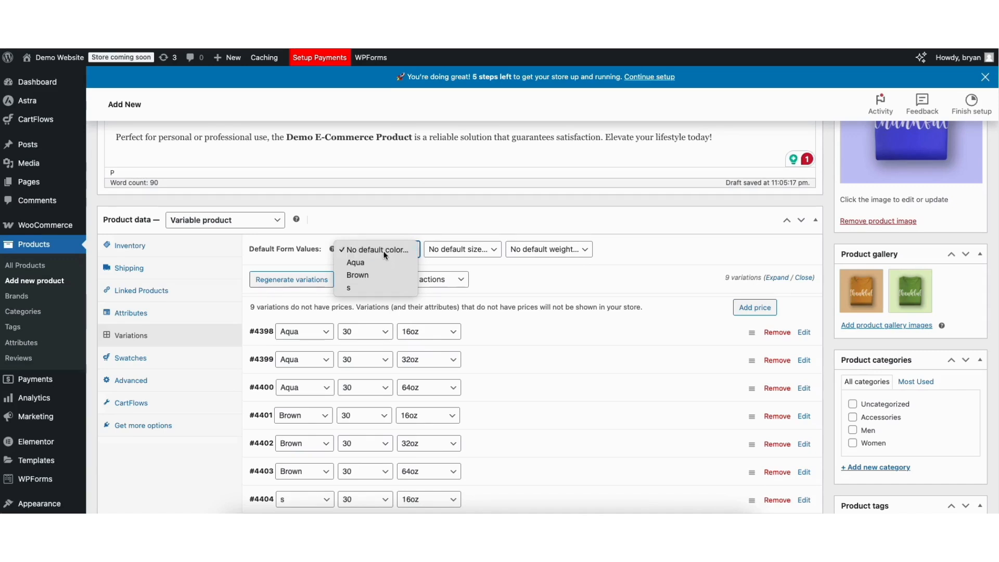
click(385, 251)
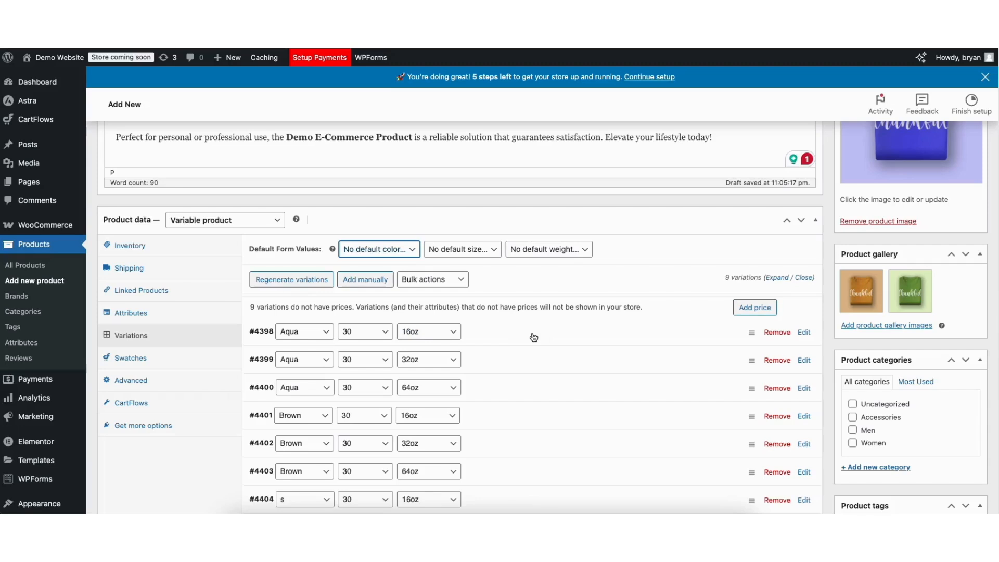
click(745, 311)
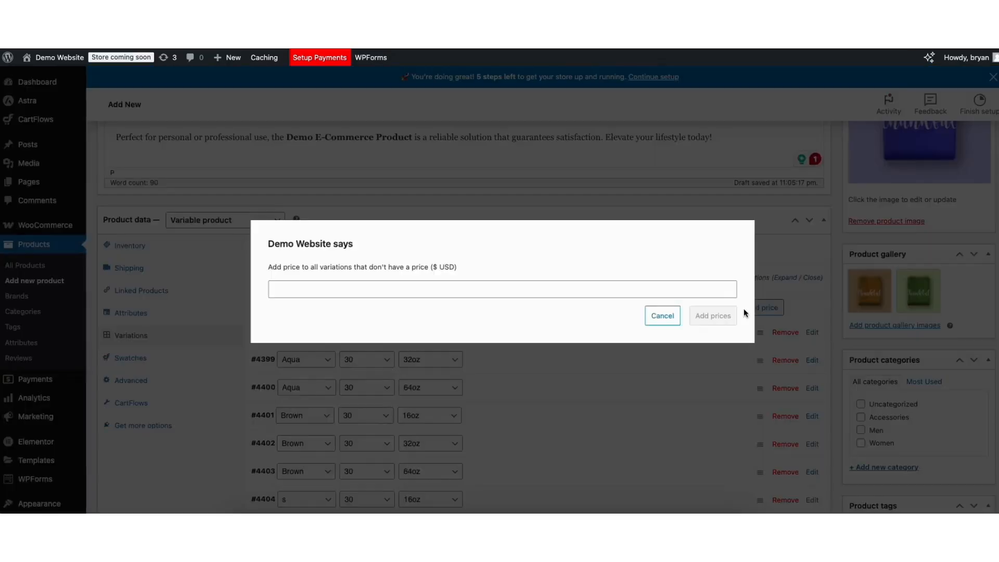
click(335, 289)
text(25)
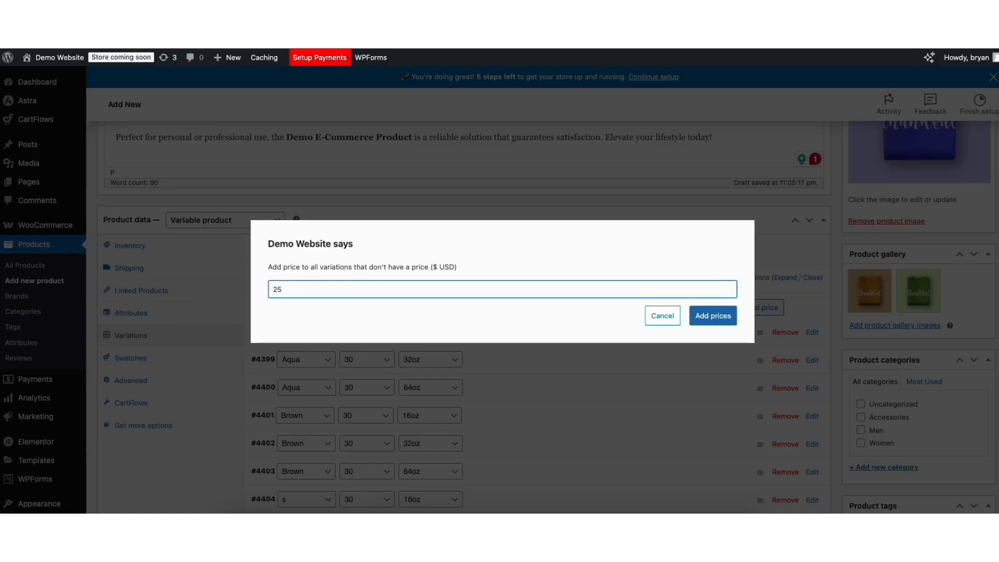
click(713, 315)
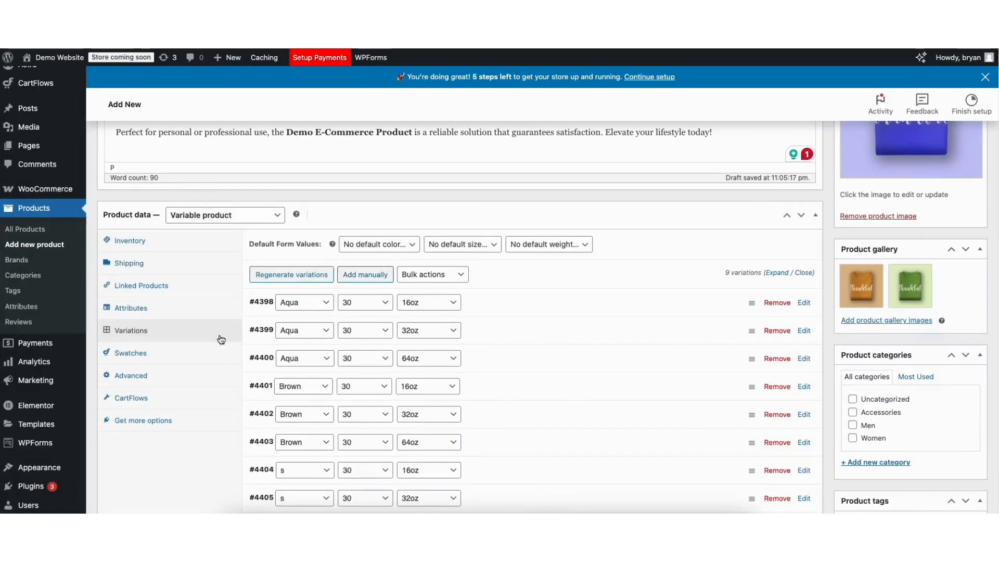
- Open the product's advanced settings to examine the purchase note, menu order and reviews options
click(143, 377)
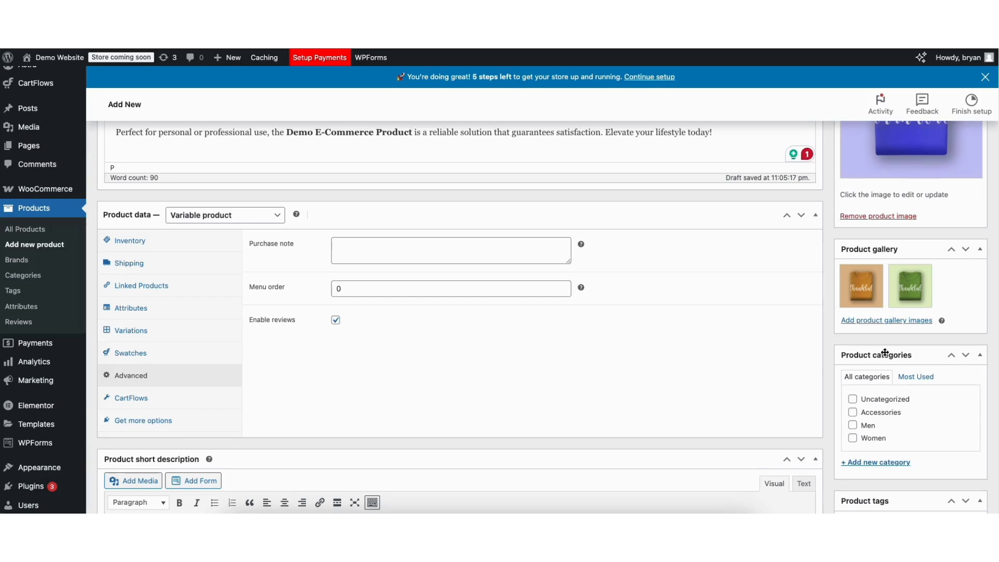
- Create a new product category named "Demo Categories" without a parent category
click(852, 412)
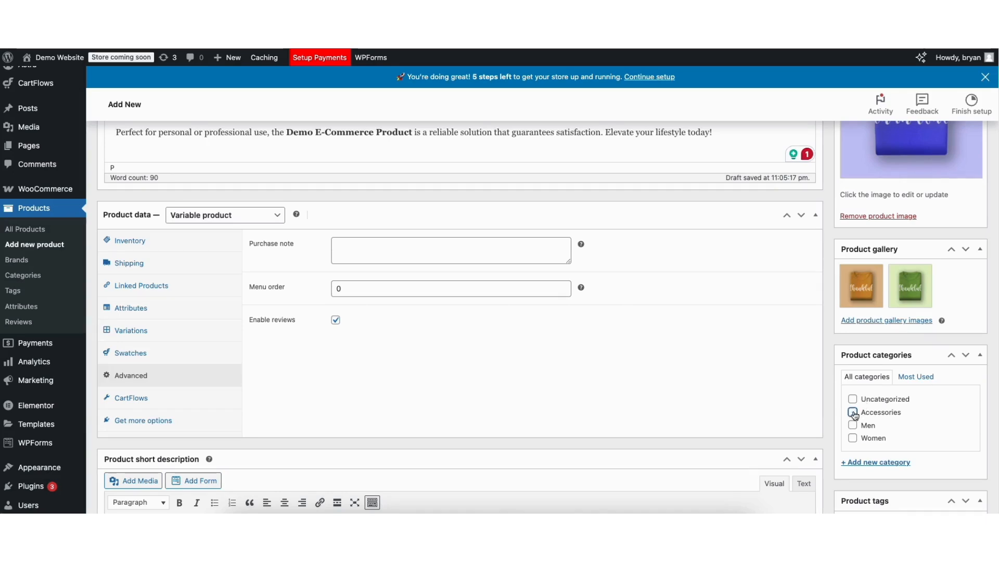
click(857, 463)
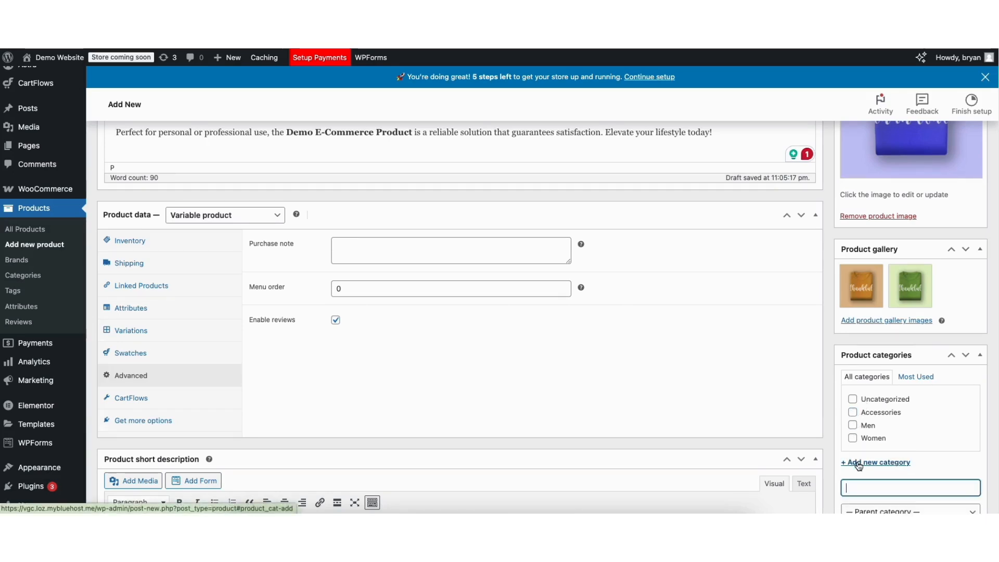
scroll(877, 364, down, 3)
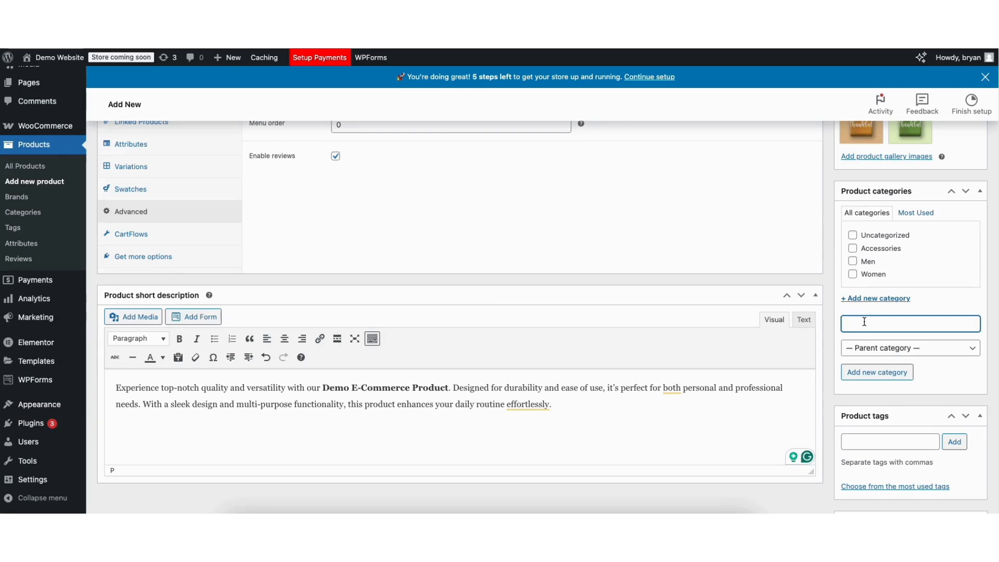
text(mo Categories)
click(863, 374)
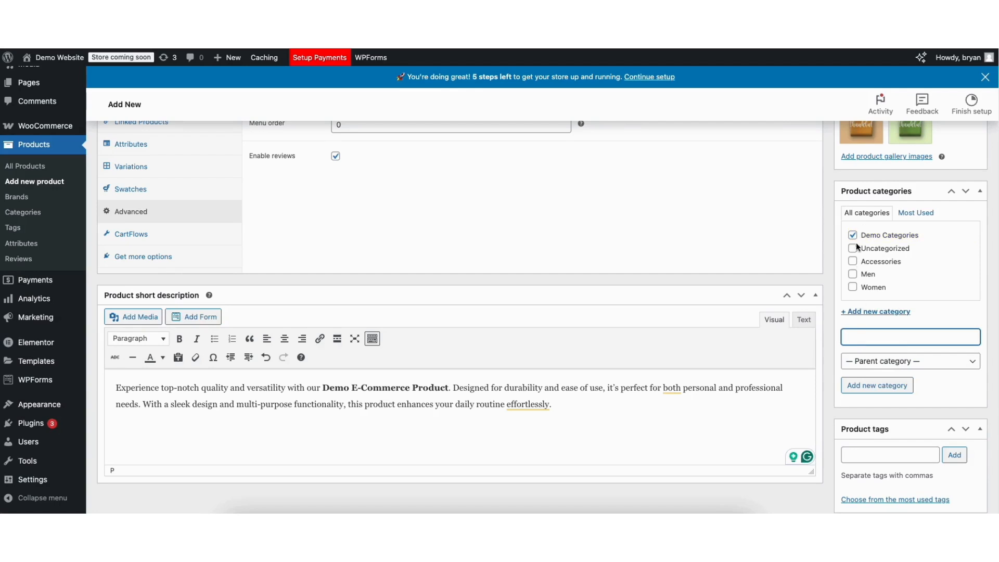
- Deselect the Demo Categories product category and toggle the Uncategorized category
click(852, 236)
click(852, 249)
click(853, 248)
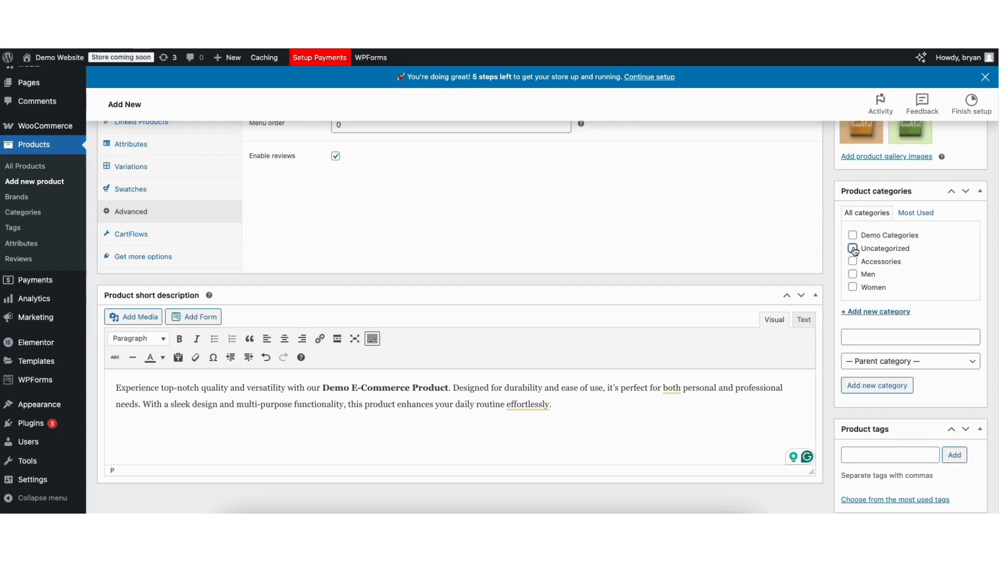
- Assign the product to the Demo Categories category and save the product as a draft
click(853, 235)
scroll(997, 270, up, 15)
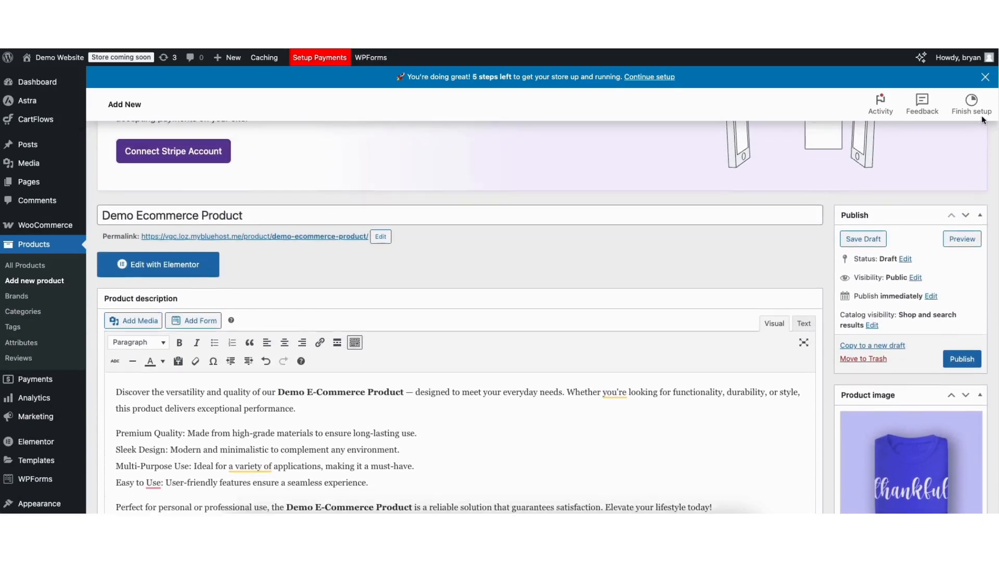
click(862, 257)
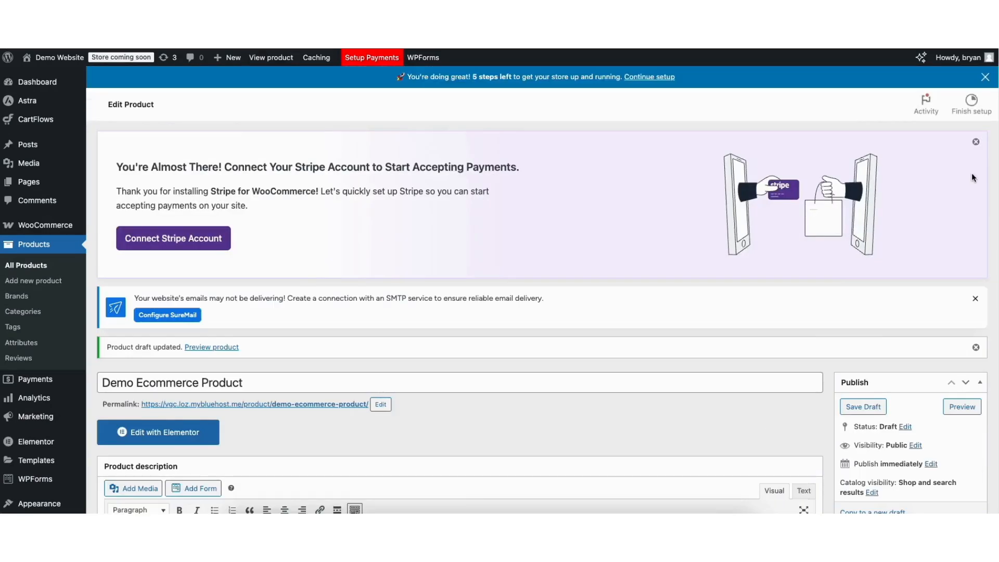
- Preview the Demo Ecommerce Product page and review its images, price, variation options and description
scroll(961, 196, down, 5)
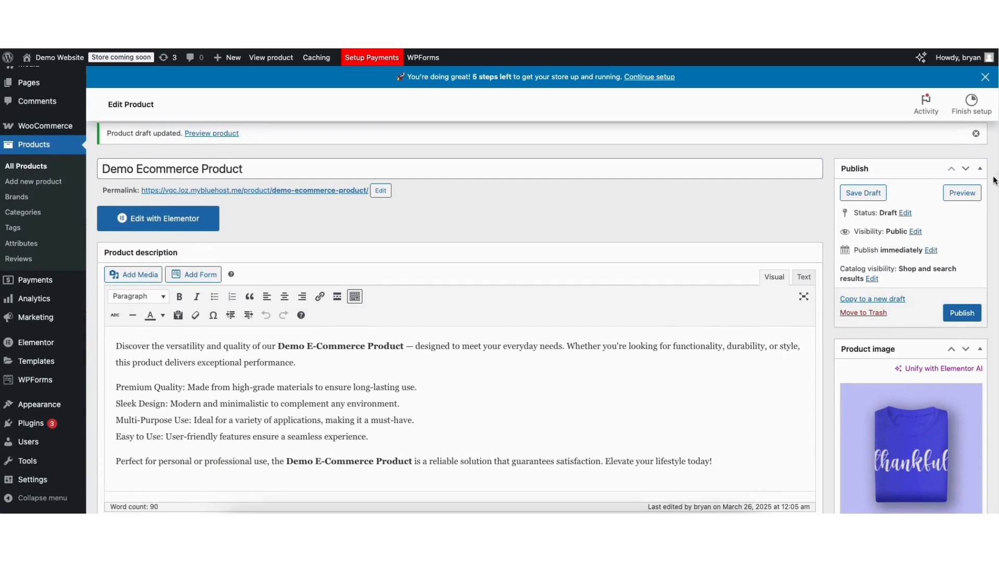
click(962, 194)
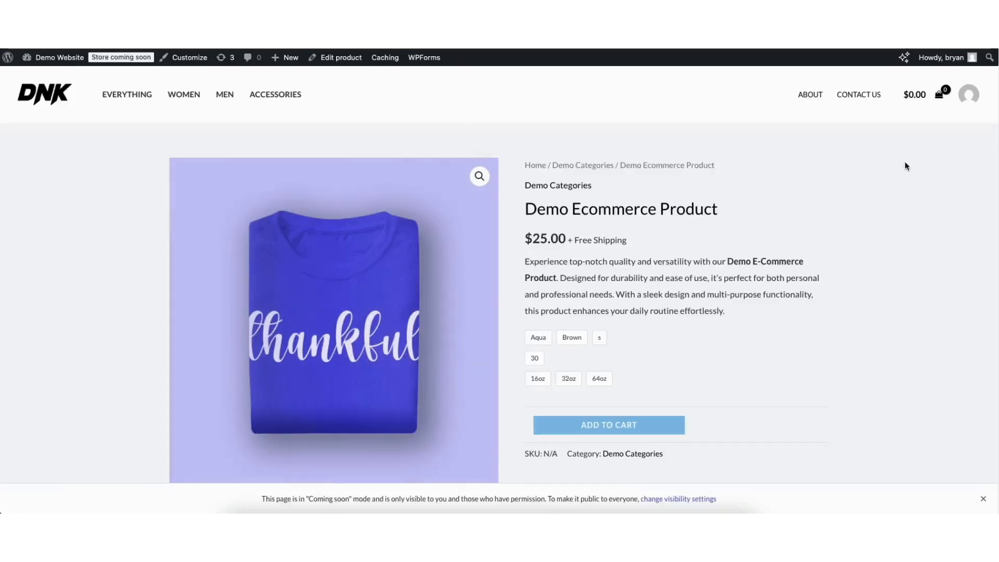
scroll(992, 177, down, 4)
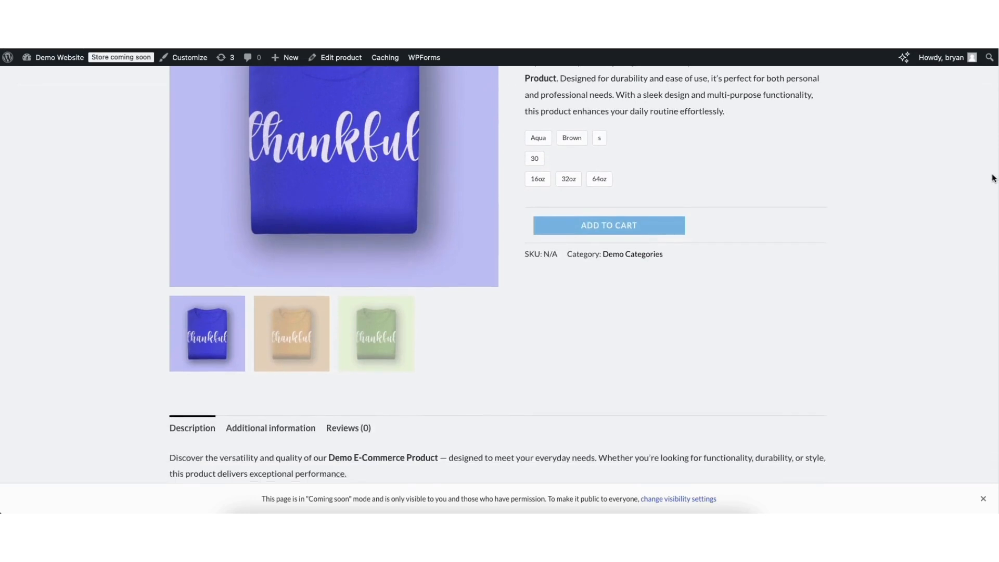
scroll(993, 177, down, 6)
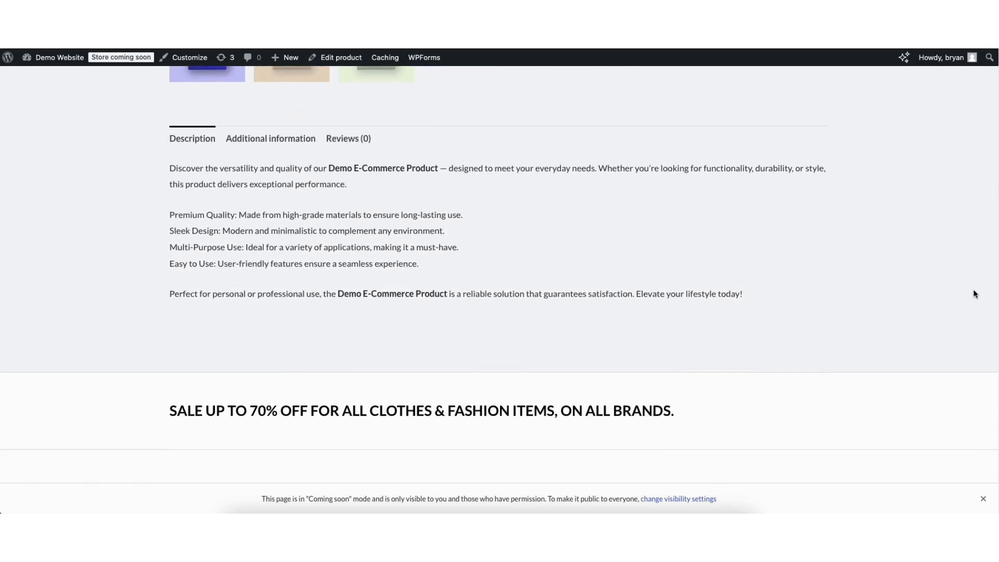
scroll(974, 293, up, 10)
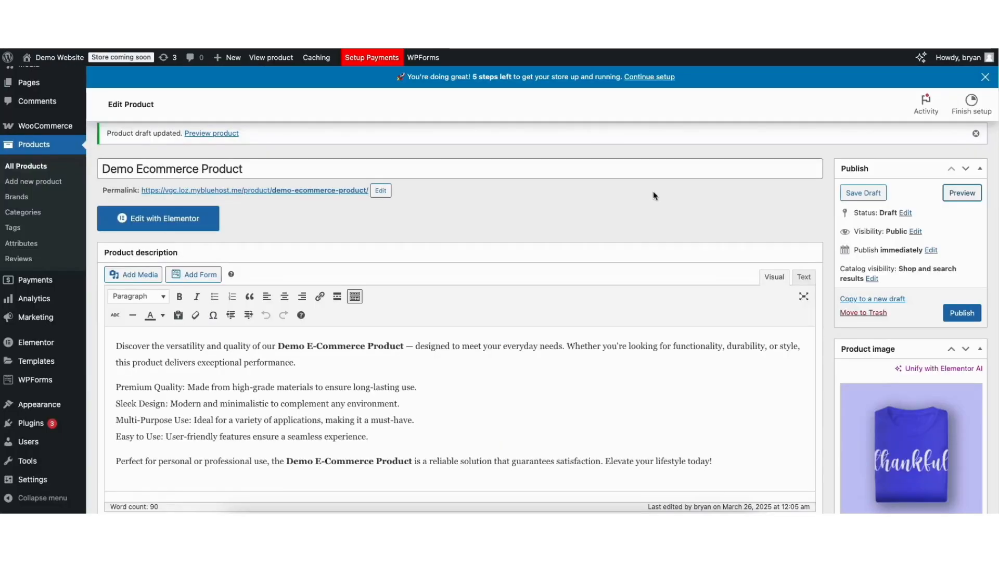
- Publish the Demo Ecommerce Product and update the published product
click(957, 314)
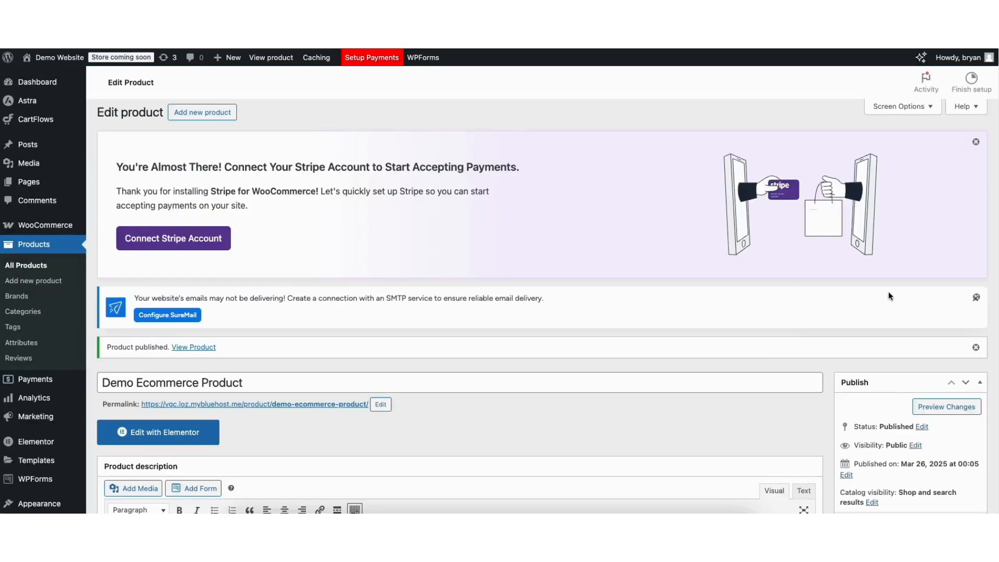
scroll(957, 243, down, 6)
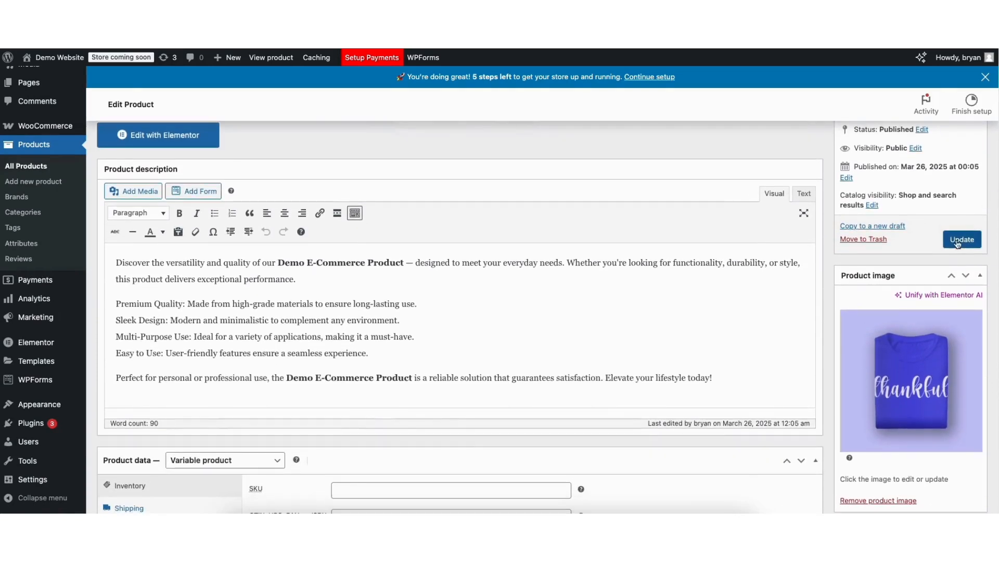
click(957, 240)
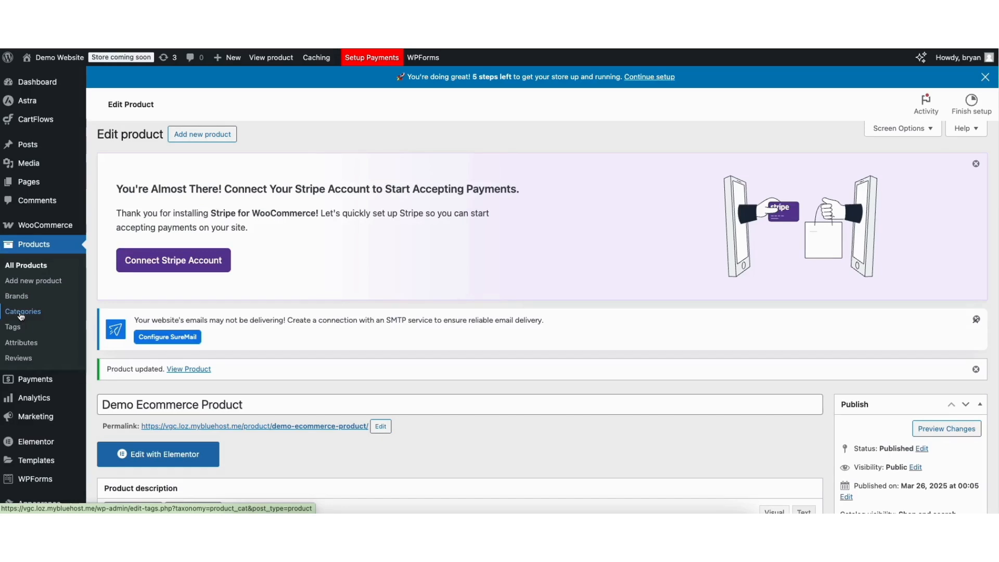
- Create a product category named "Demo" from the product categories page, with an empty slug, no parent category and the default display type
click(22, 312)
scroll(208, 239, down, 3)
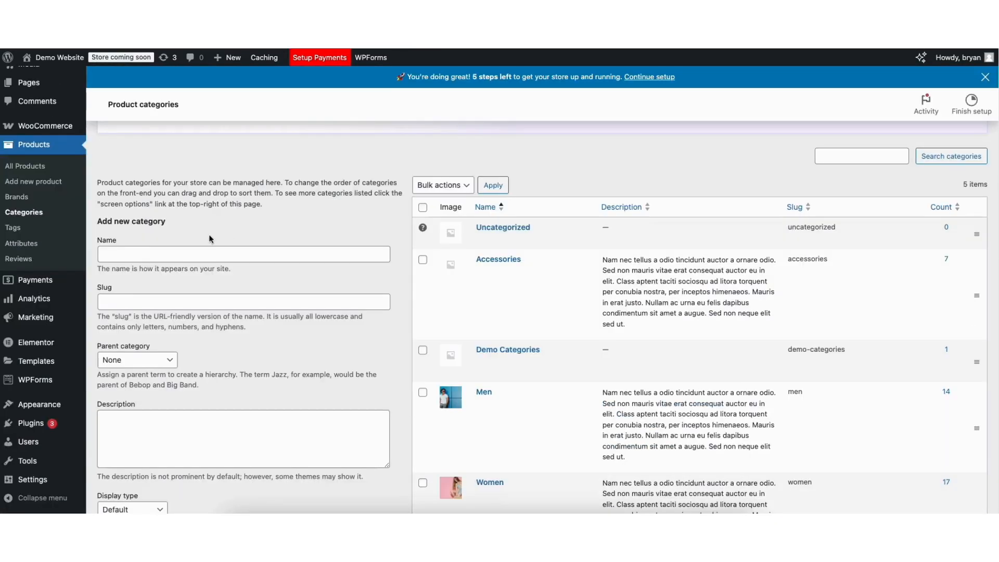
click(125, 253)
text(D)
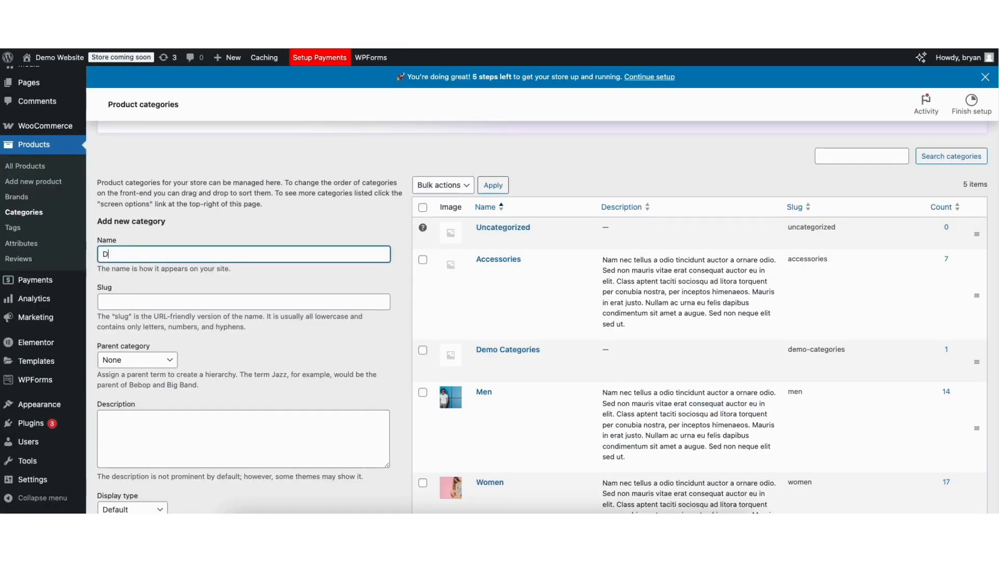
text(emo)
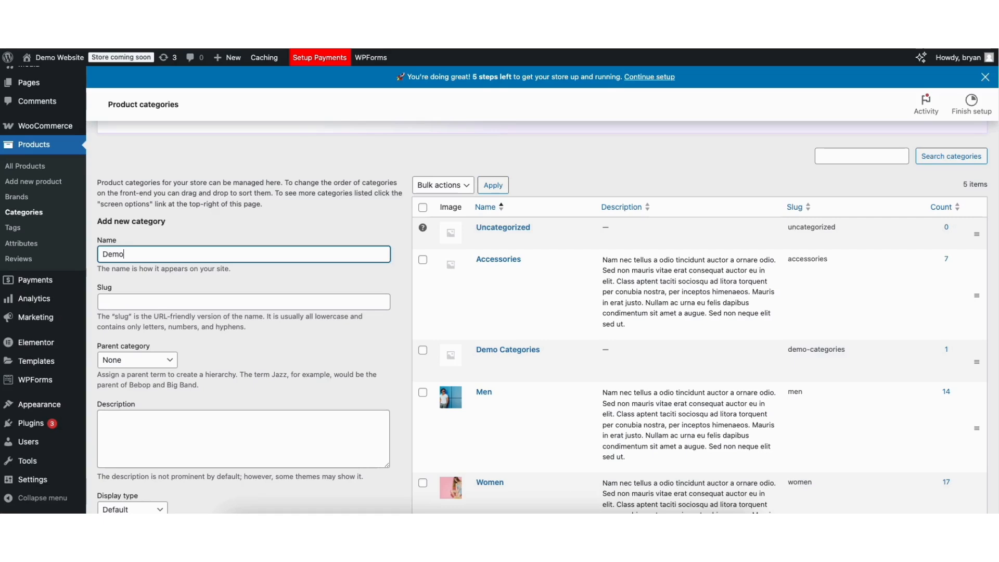
click(133, 303)
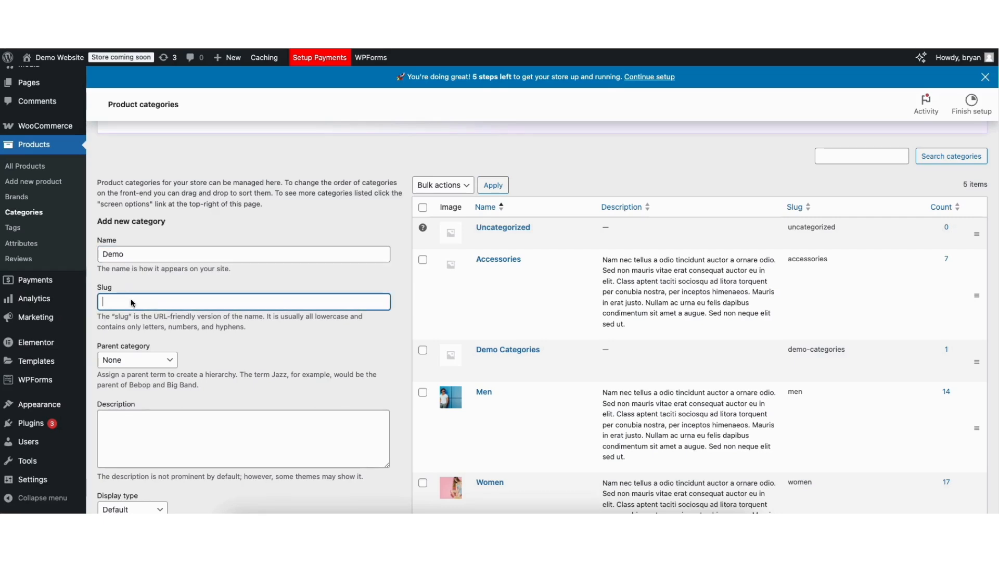
scroll(119, 306, down, 3)
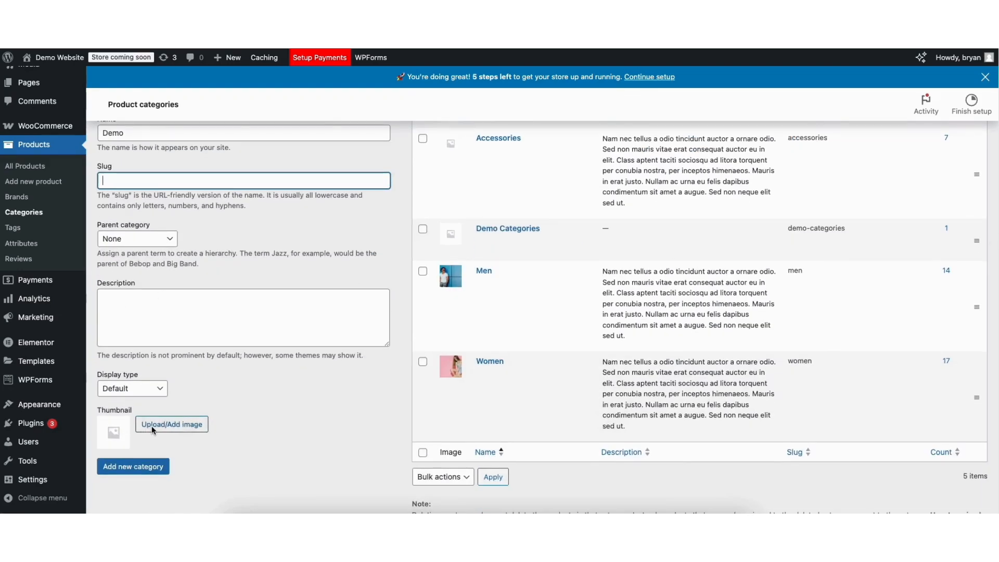
click(132, 468)
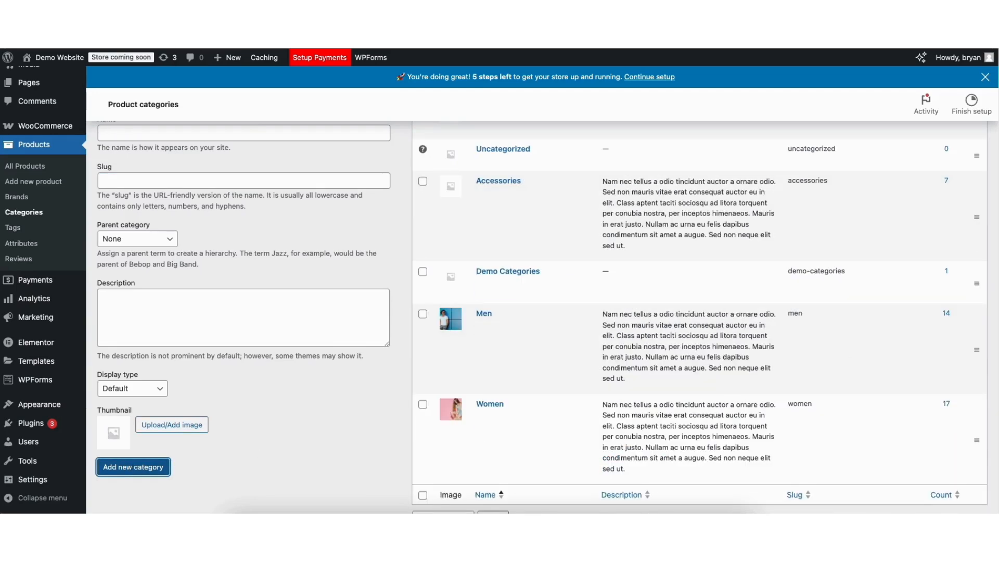
scroll(483, 219, up, 4)
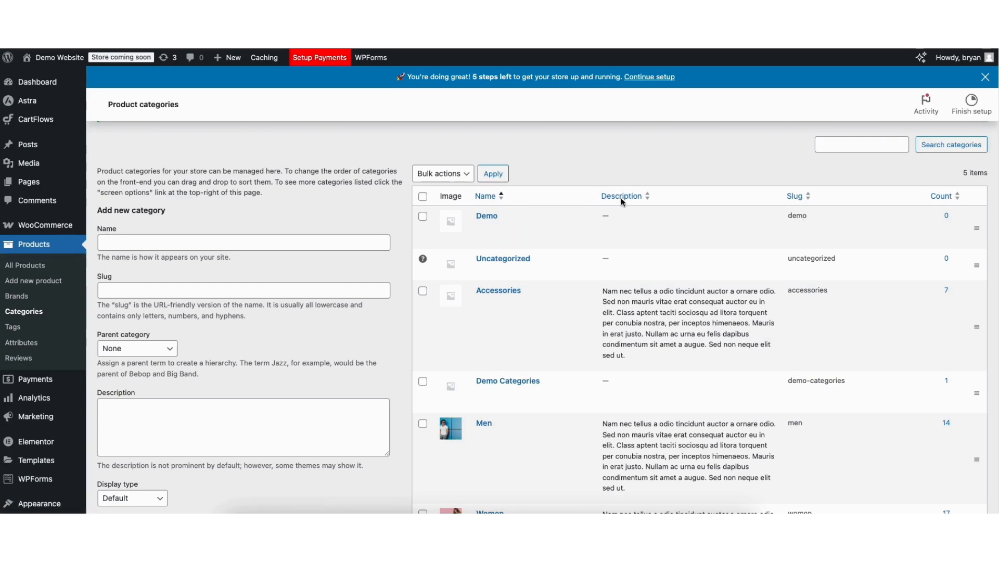
- Open the site's navigation menu editor and choose Main Menu (Primary Menu) as the menu to edit
mouse_move(32, 505)
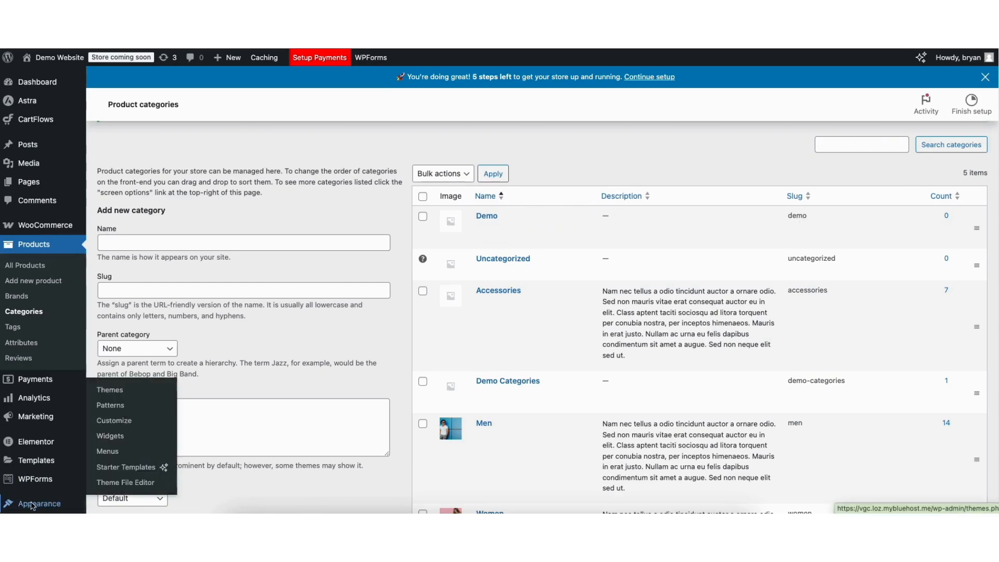
click(108, 452)
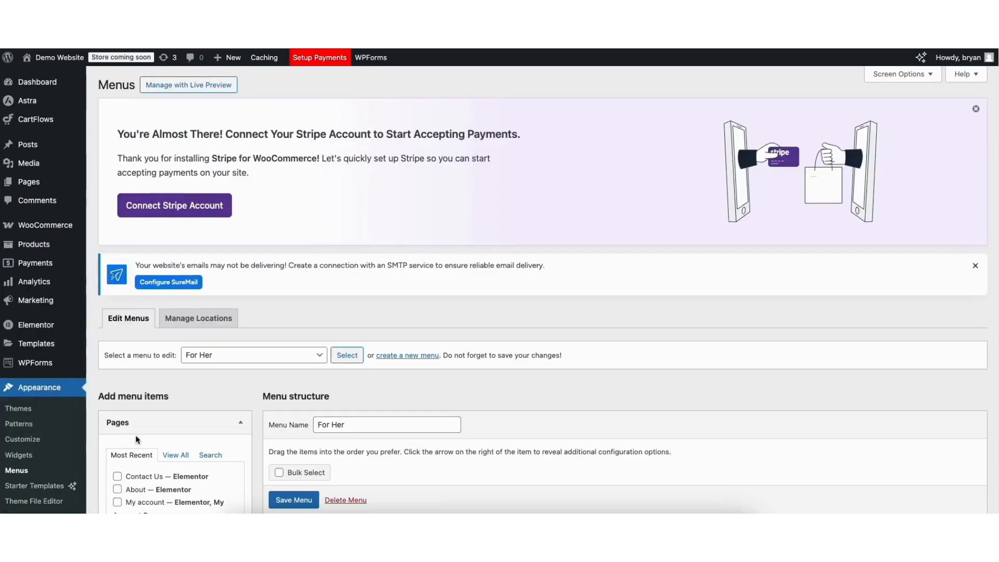
scroll(717, 208, down, 5)
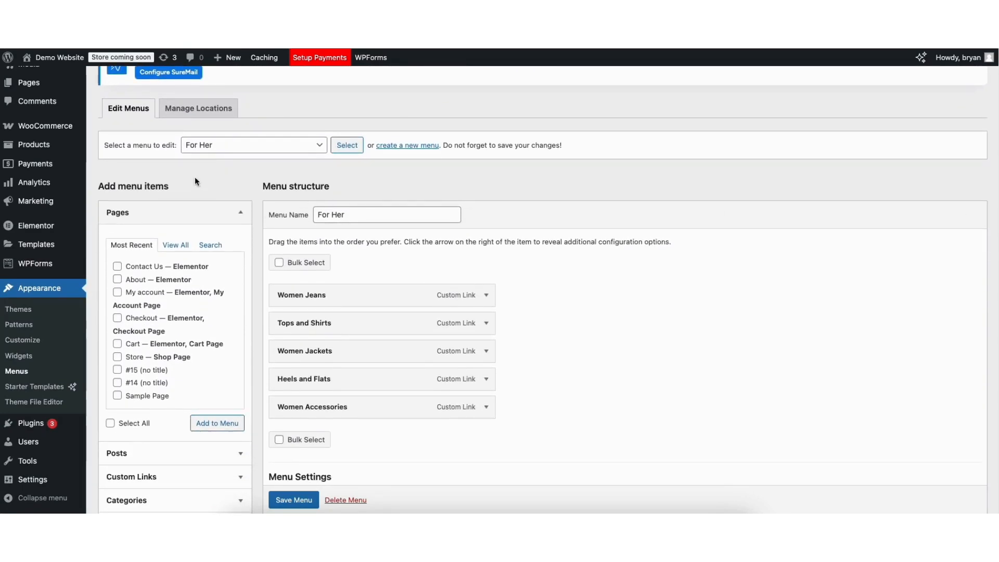
click(238, 146)
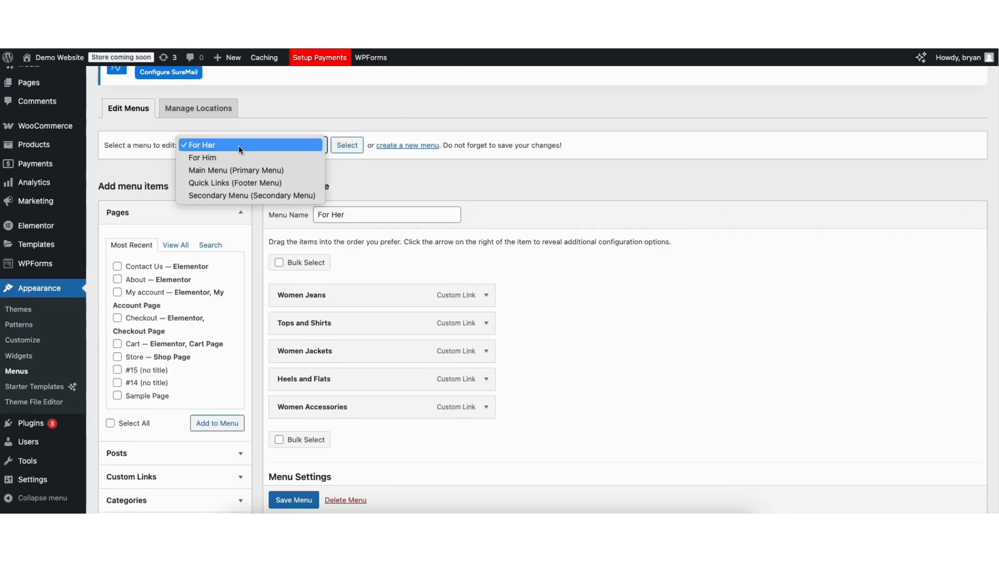
click(242, 171)
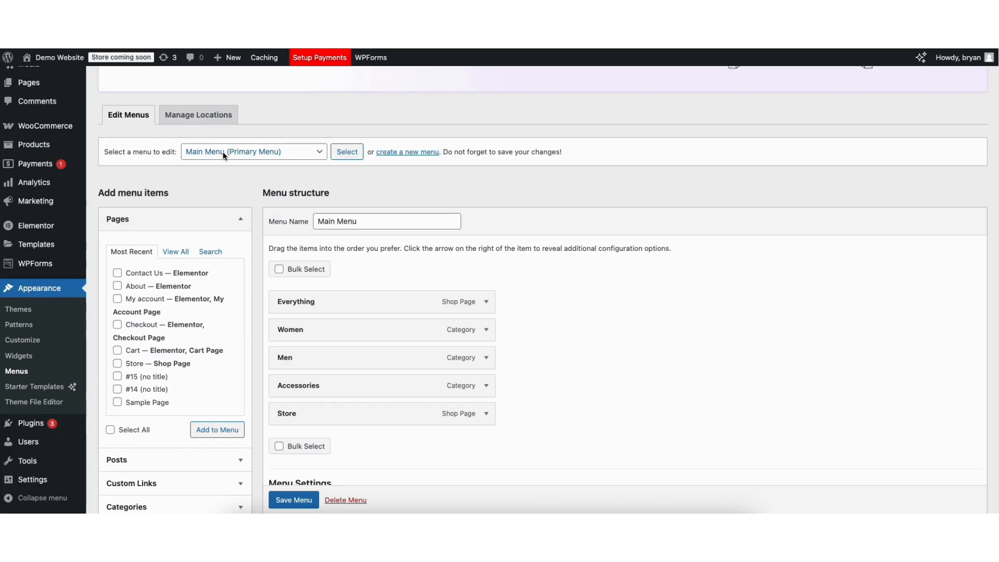
- Load Secondary Menu for editing and add the Store shop page to it
click(224, 154)
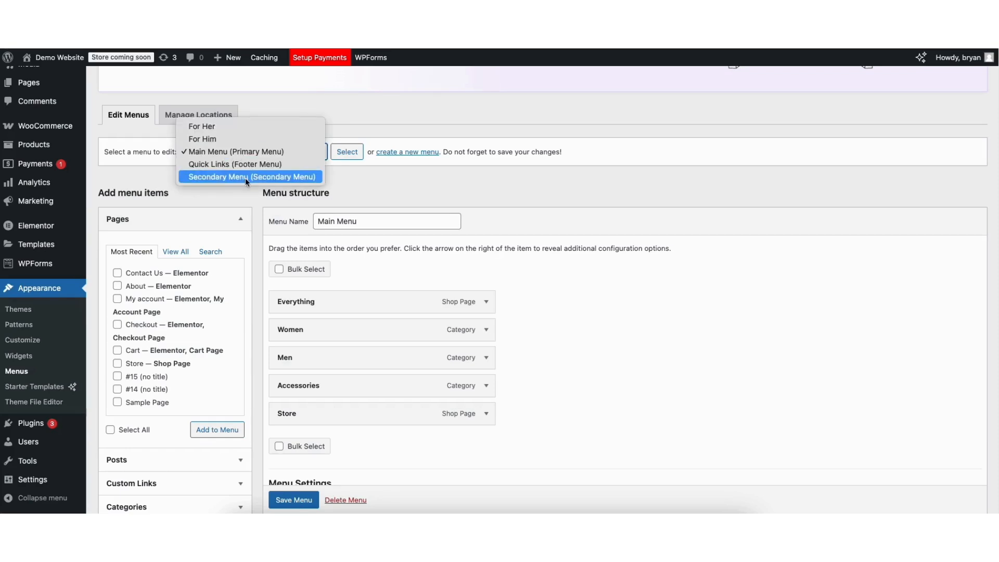
click(285, 177)
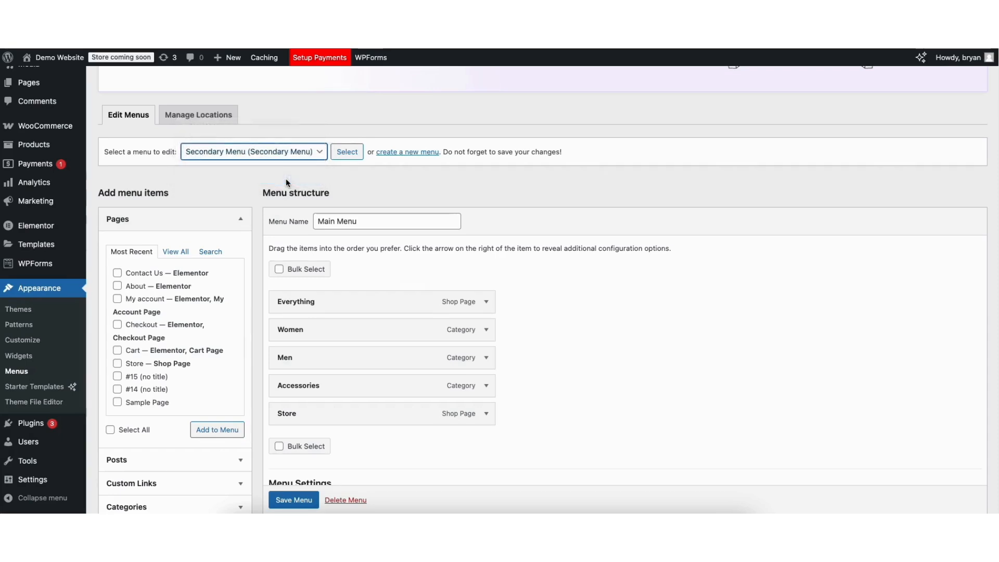
click(346, 154)
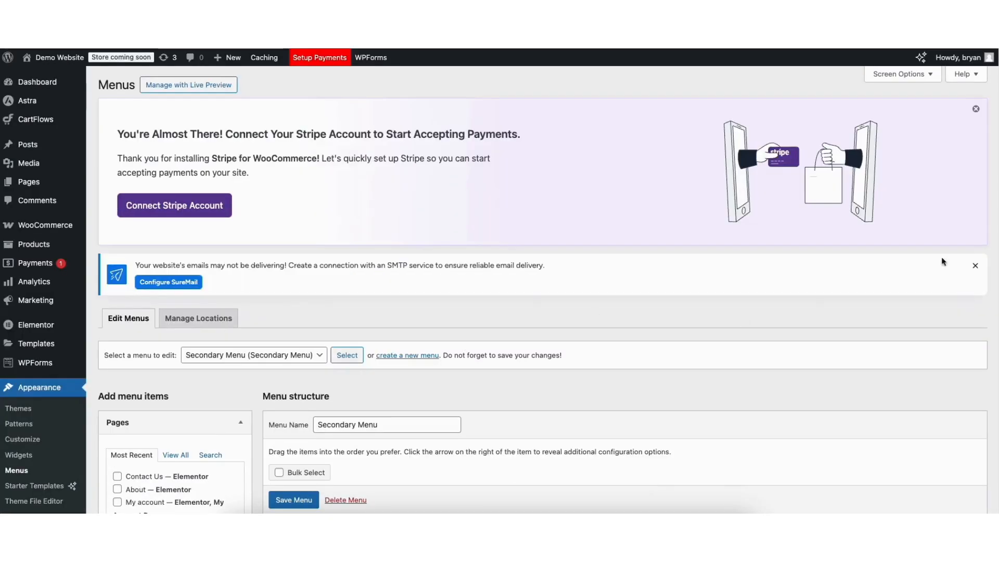
scroll(983, 291, down, 5)
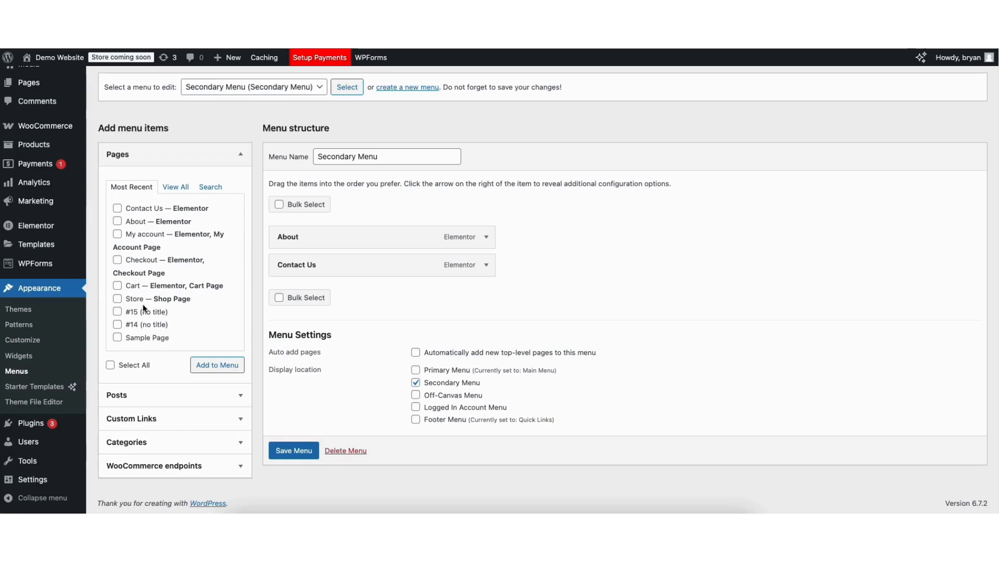
click(117, 299)
click(204, 364)
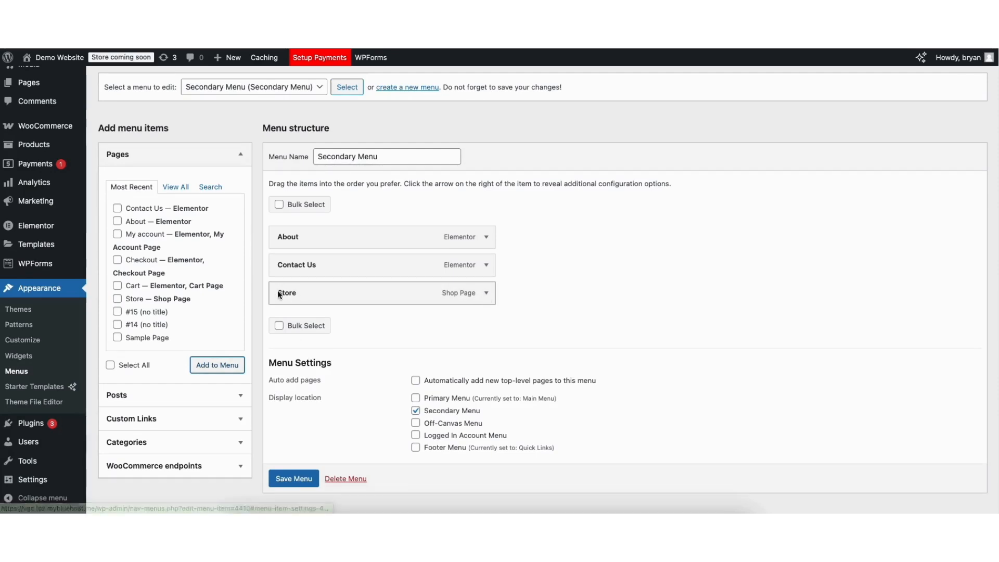
- Examine the Store menu item's navigation label, parent and order settings in the Secondary Menu
mouse_move(281, 291)
mouse_down()
mouse_move(281, 264)
mouse_move(279, 294)
mouse_up()
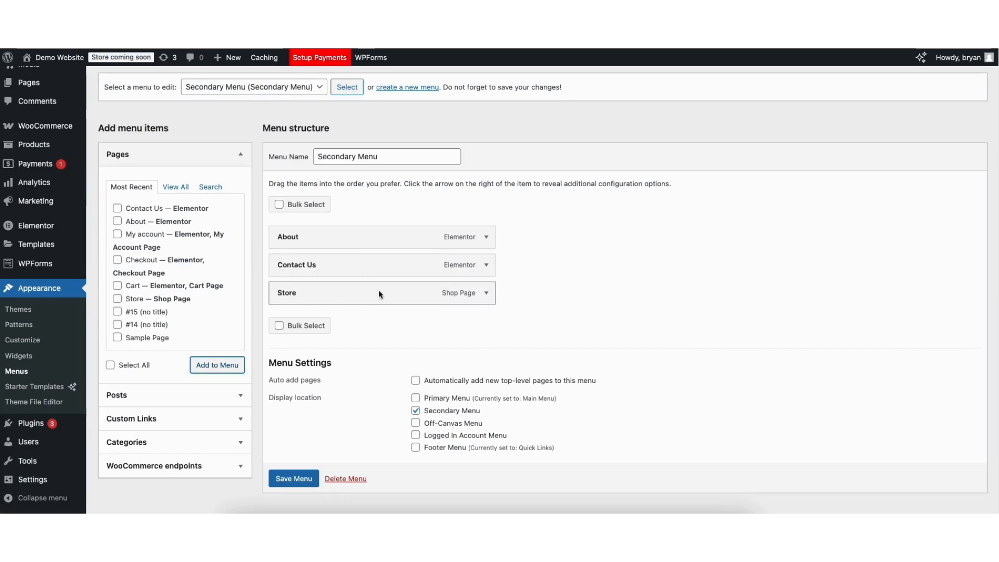
click(487, 294)
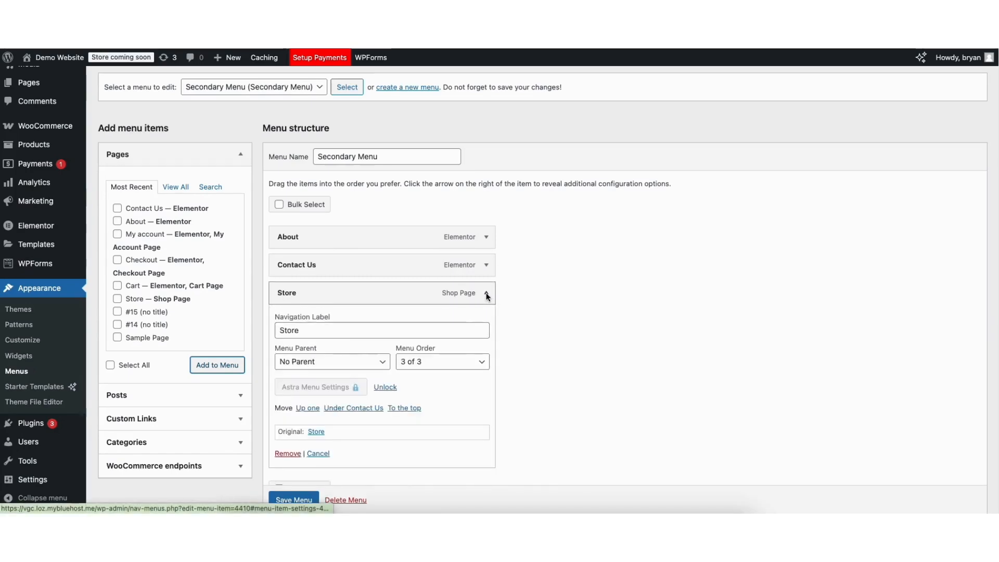
drag(281, 331, 300, 333)
click(325, 328)
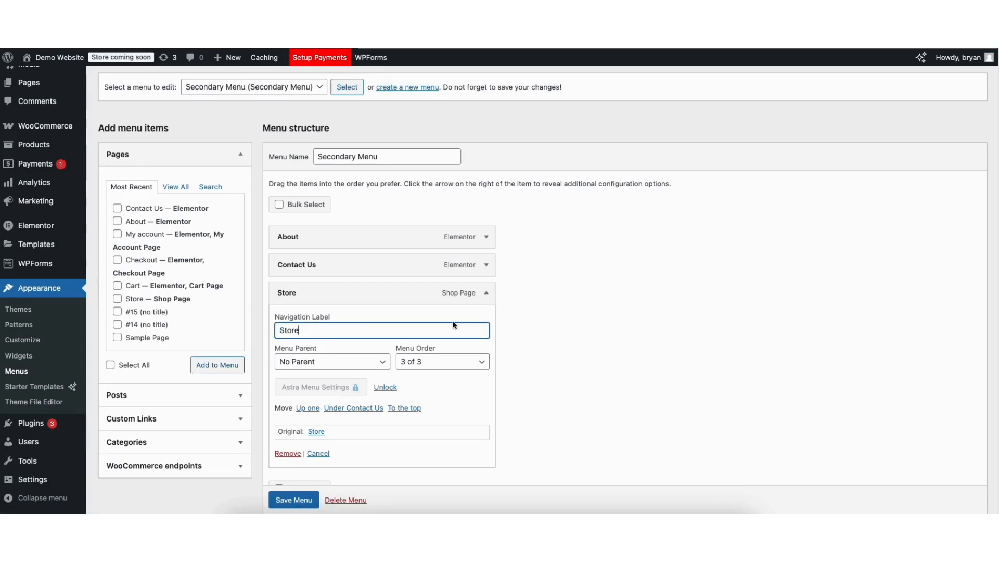
click(487, 293)
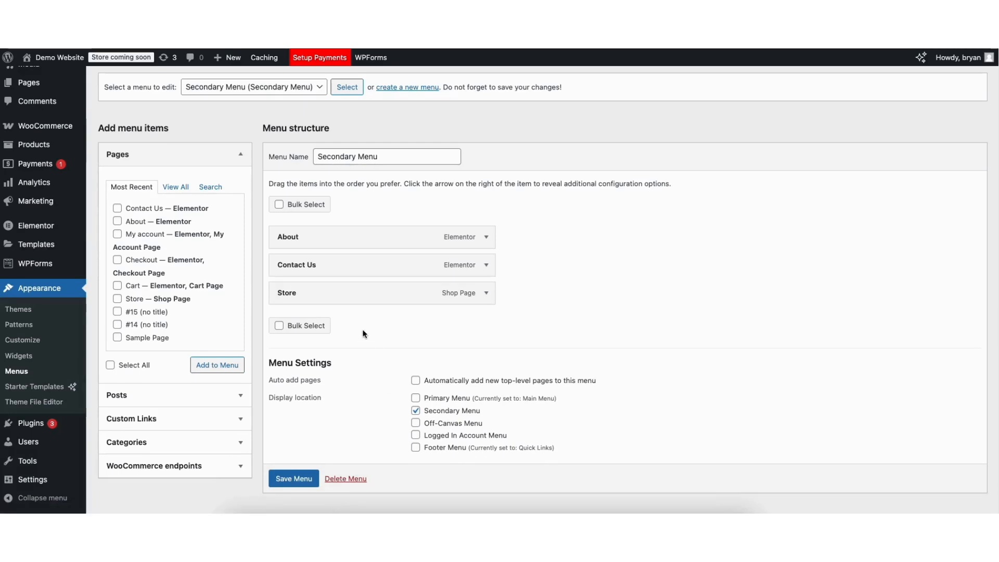
- Save the Secondary Menu and open its Store link on the live site
scroll(317, 406, down, 1)
click(280, 470)
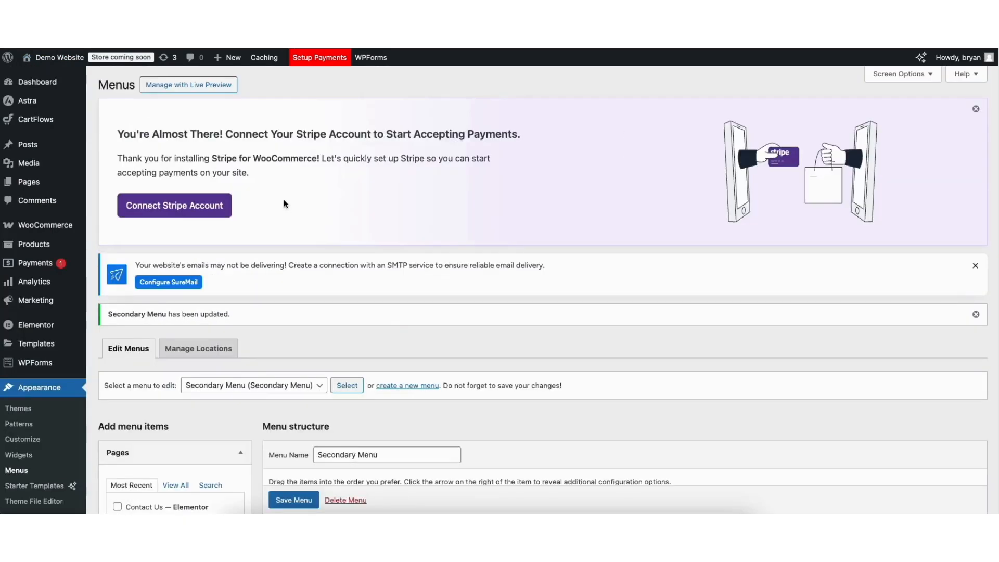
mouse_move(52, 58)
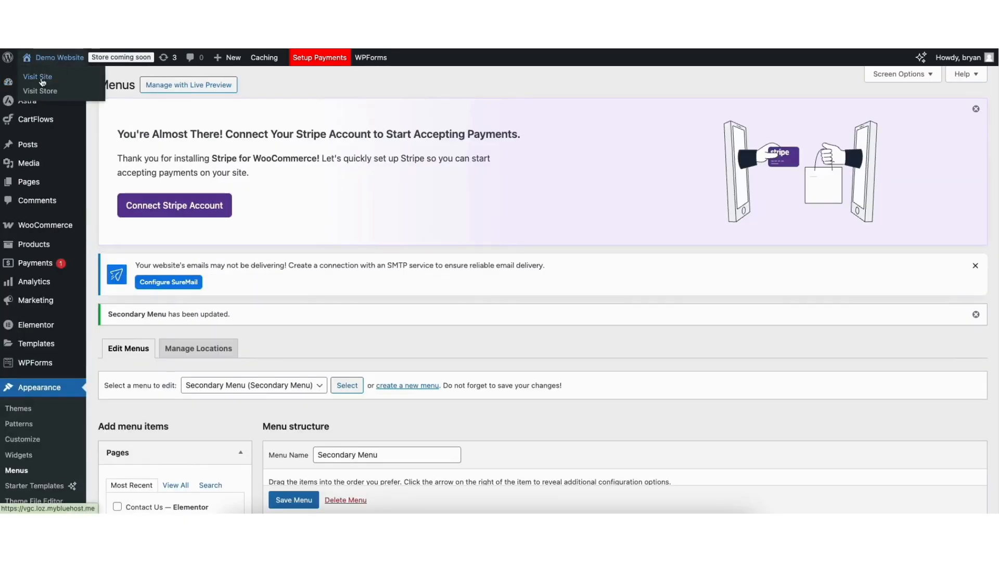
click(41, 78)
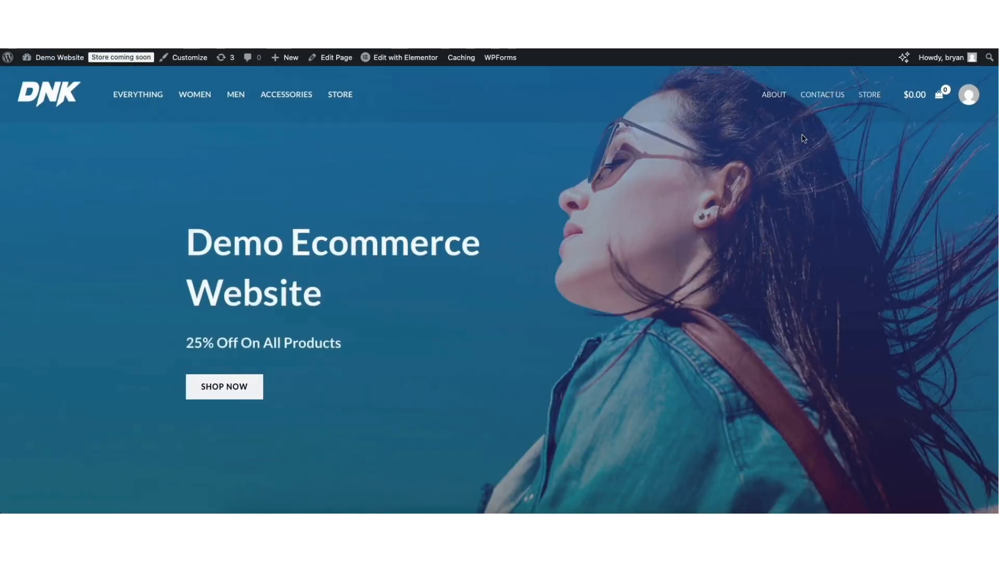
click(870, 100)
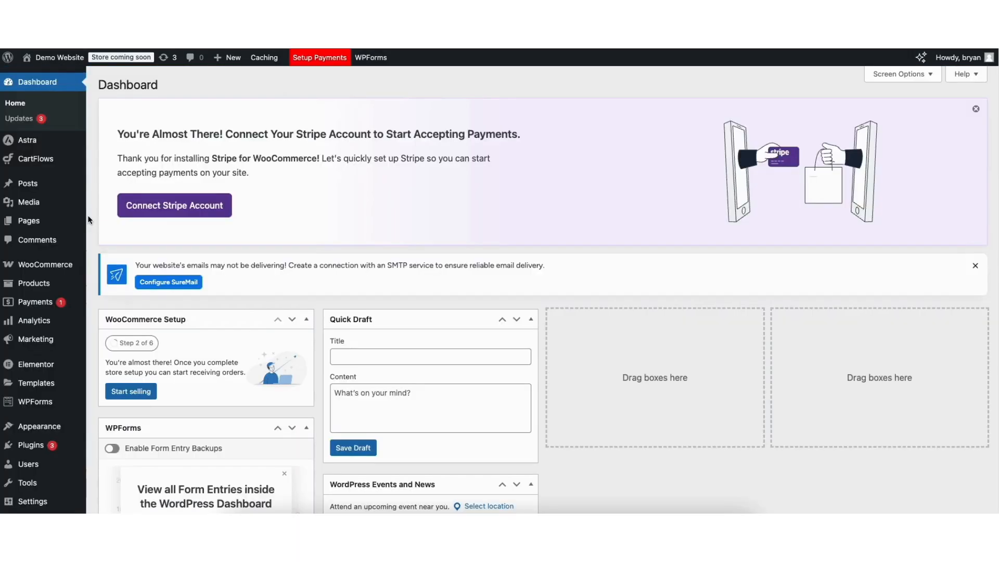
- Visit the live store from the dashboard and look through the product listing down to its page links
mouse_move(46, 61)
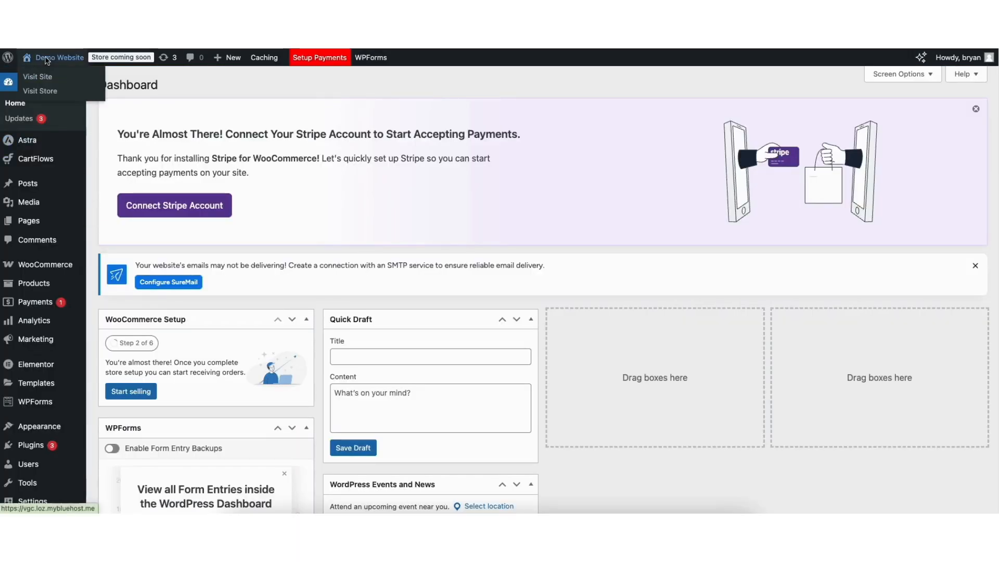
click(42, 92)
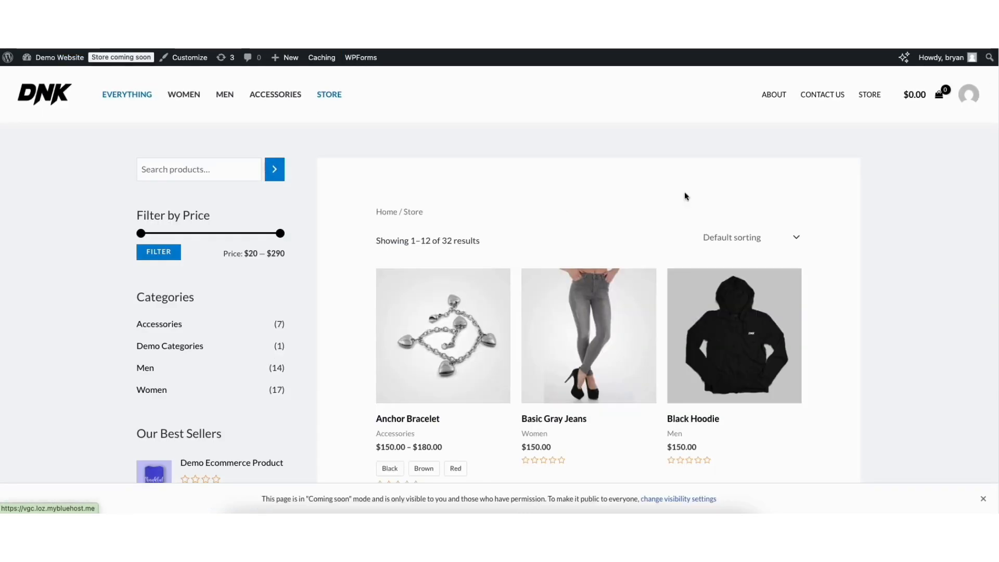
scroll(984, 104, down, 3)
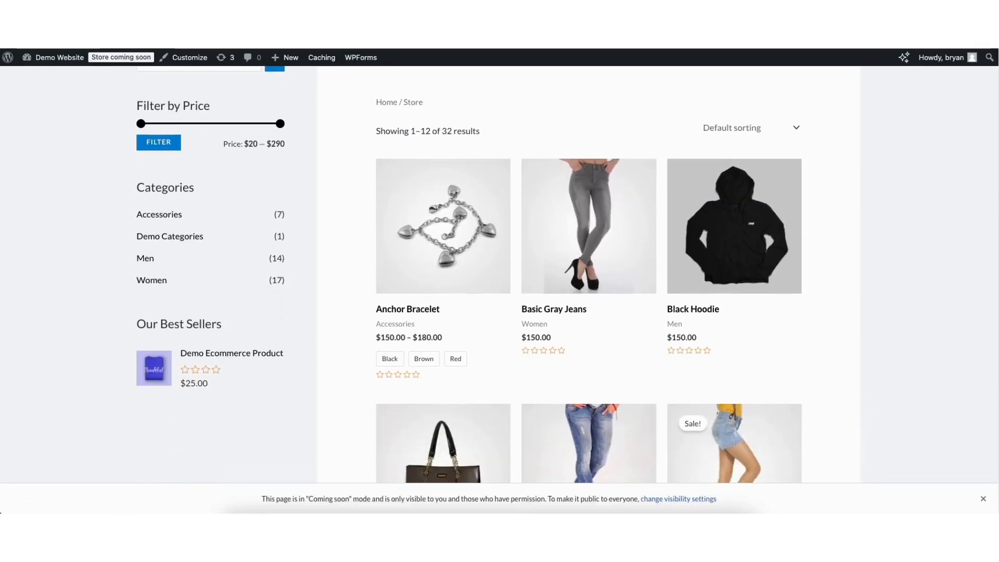
scroll(588, 275, down, 9)
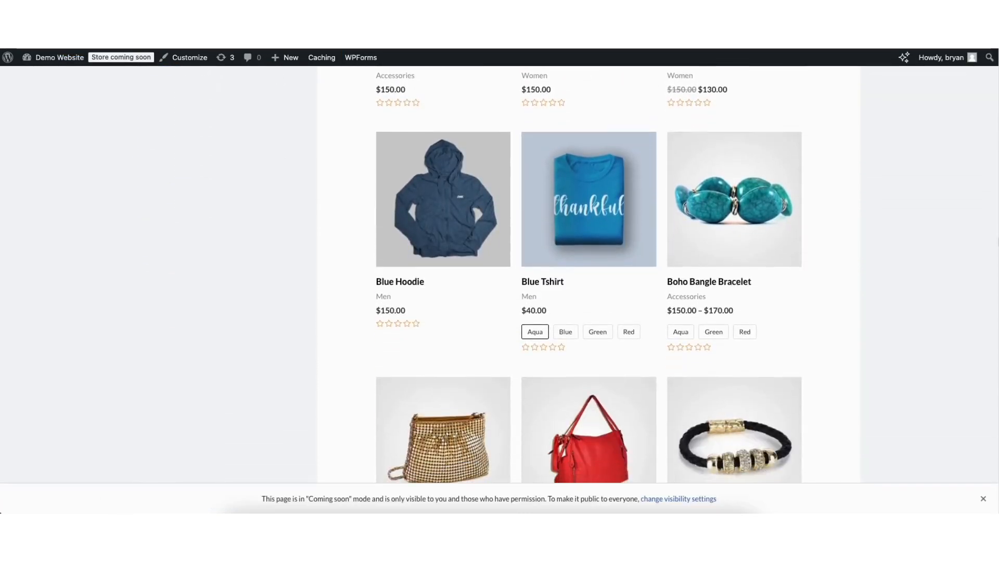
scroll(994, 312, down, 5)
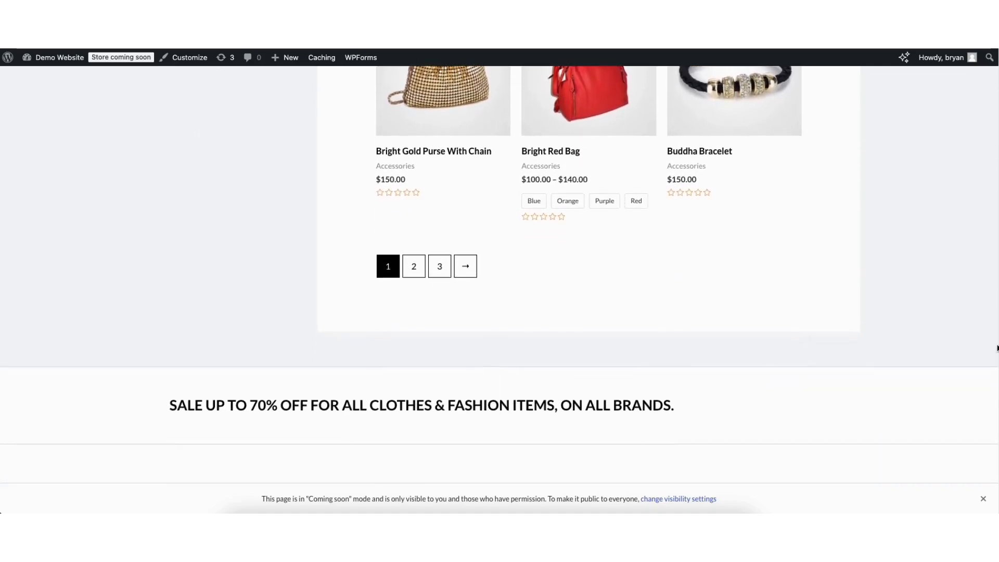
scroll(993, 383, up, 9)
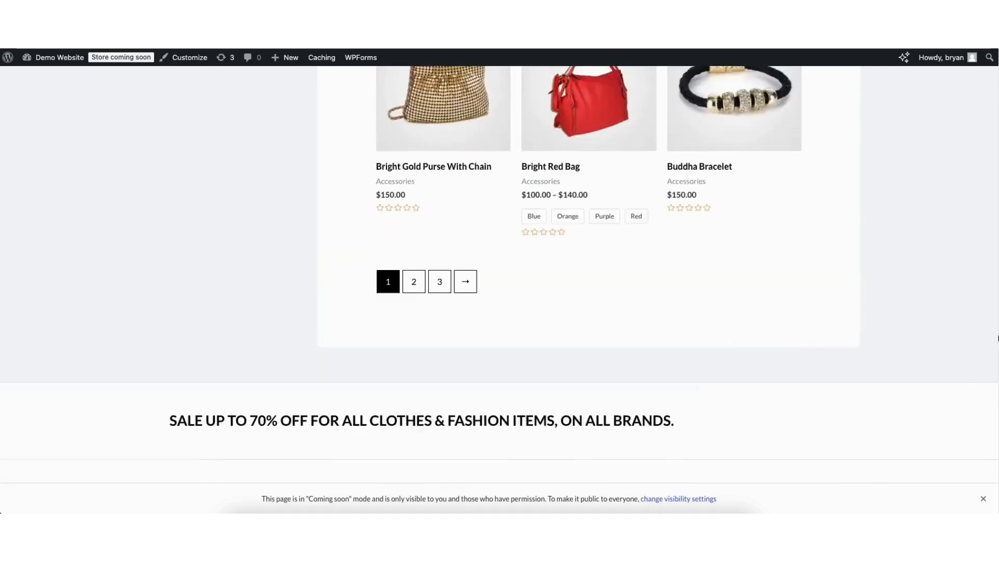
scroll(589, 276, up, 10)
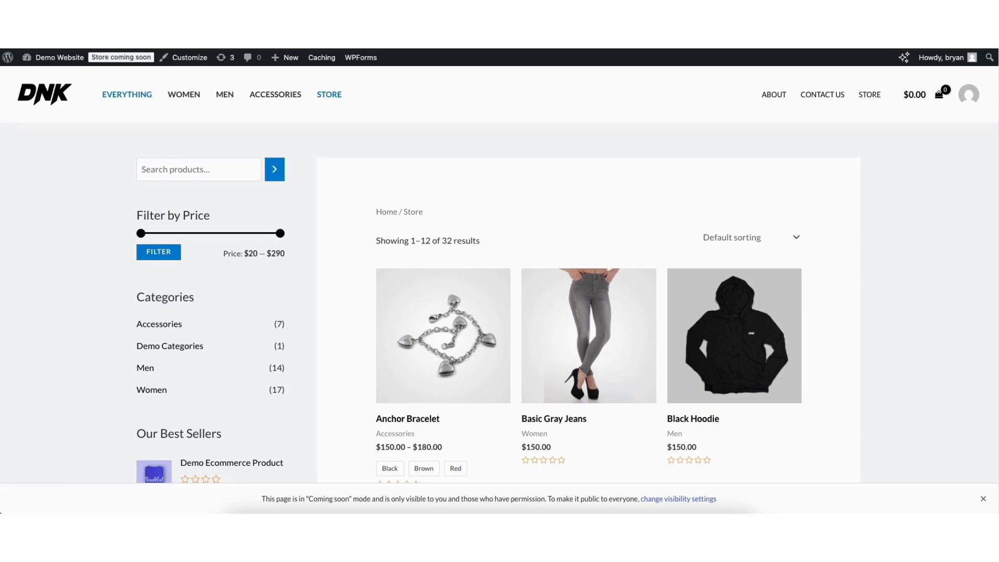
- Return to the site dashboard and open the WooCommerce general settings
mouse_move(51, 60)
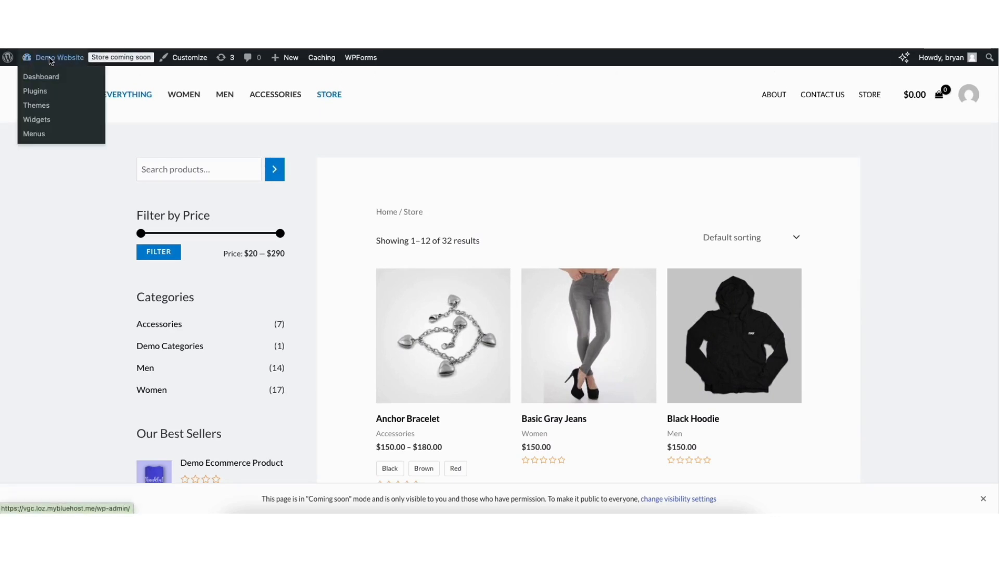
click(44, 77)
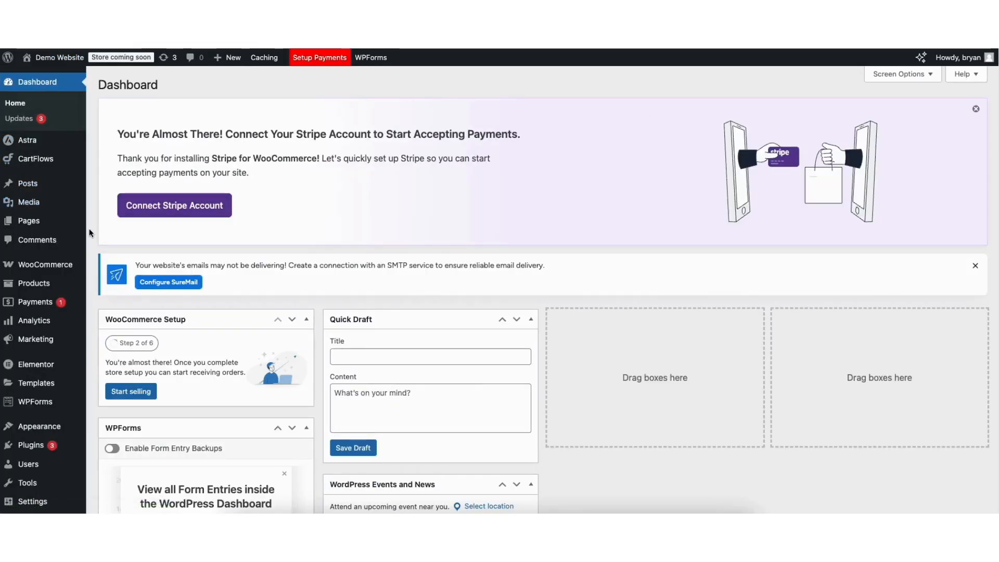
mouse_move(42, 267)
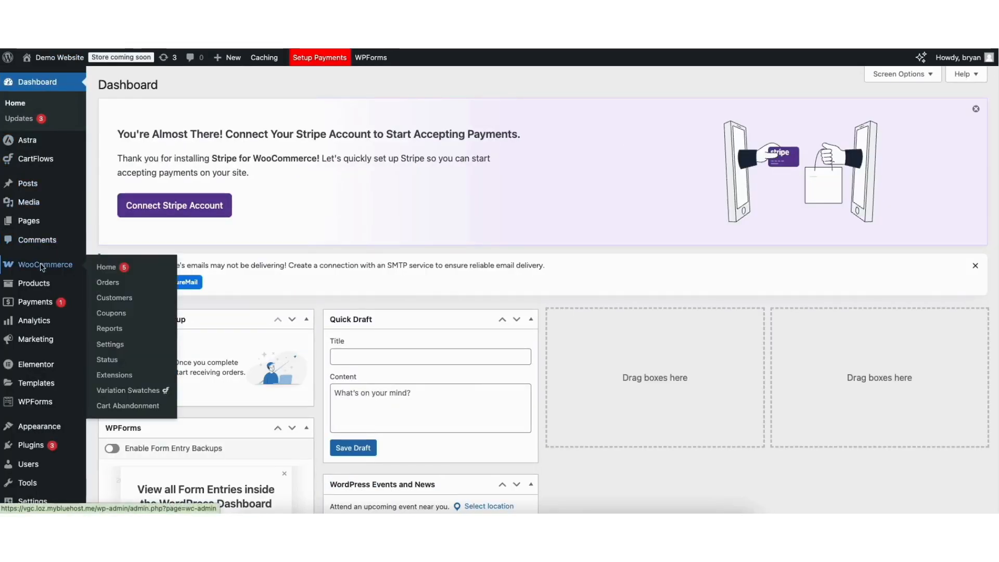
click(110, 345)
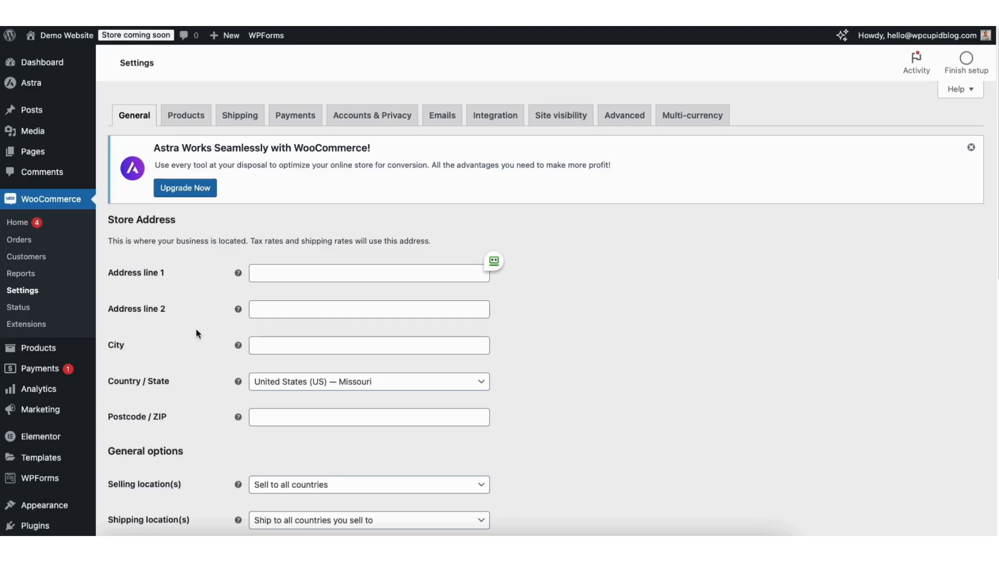
- Review the available choices for selling locations, shipping locations and default customer location in the general options
scroll(992, 211, down, 2)
scroll(992, 212, down, 5)
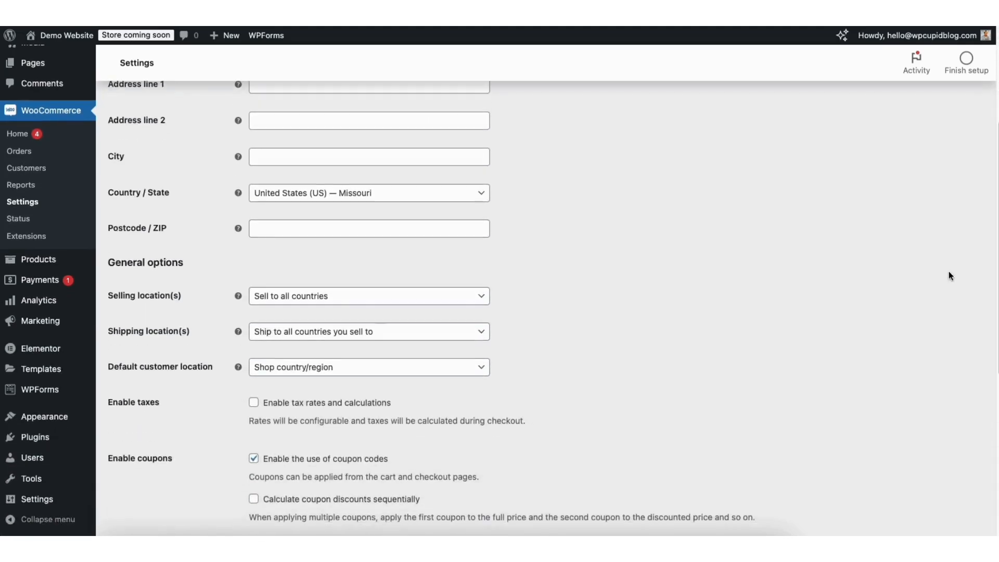
click(301, 299)
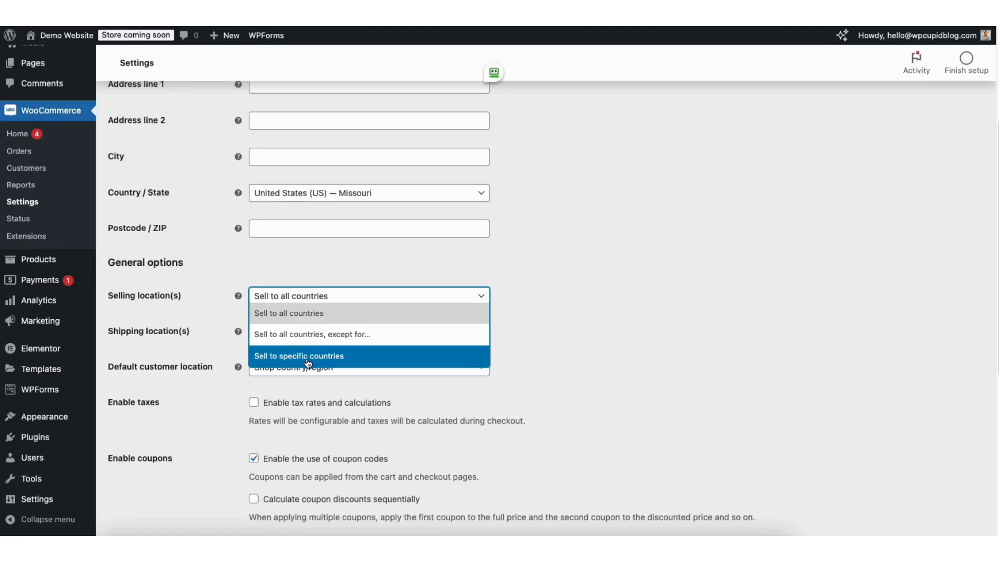
click(587, 325)
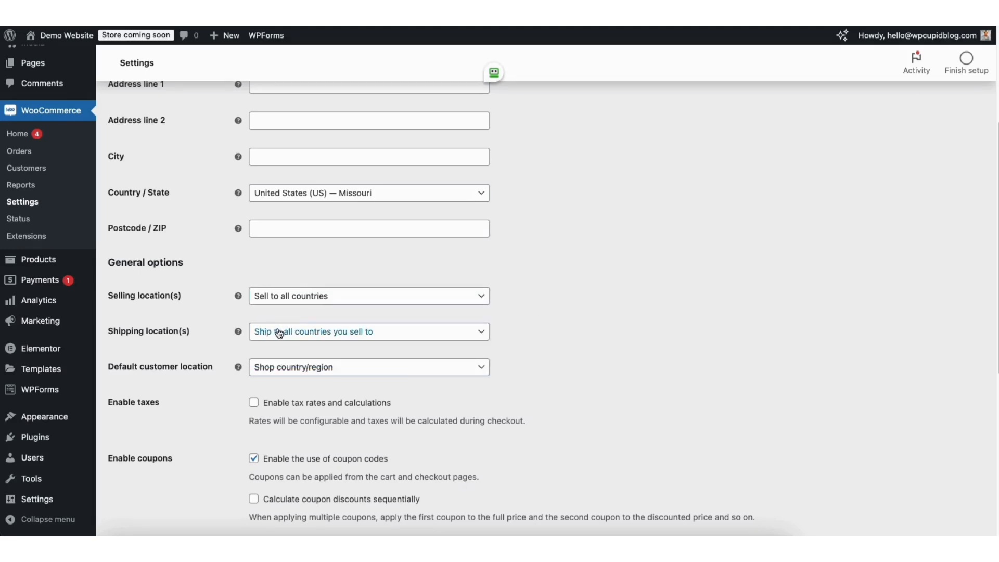
click(315, 336)
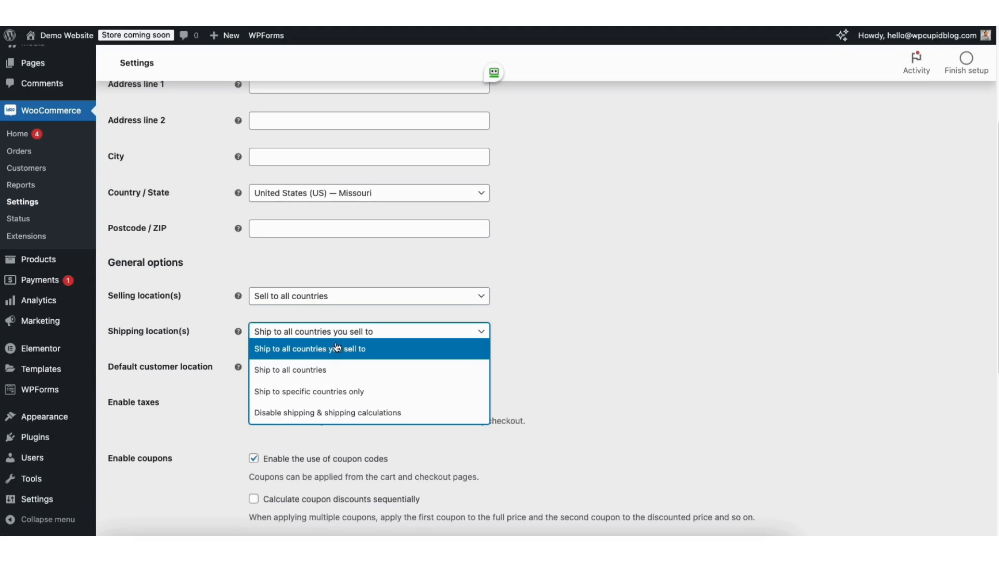
click(543, 351)
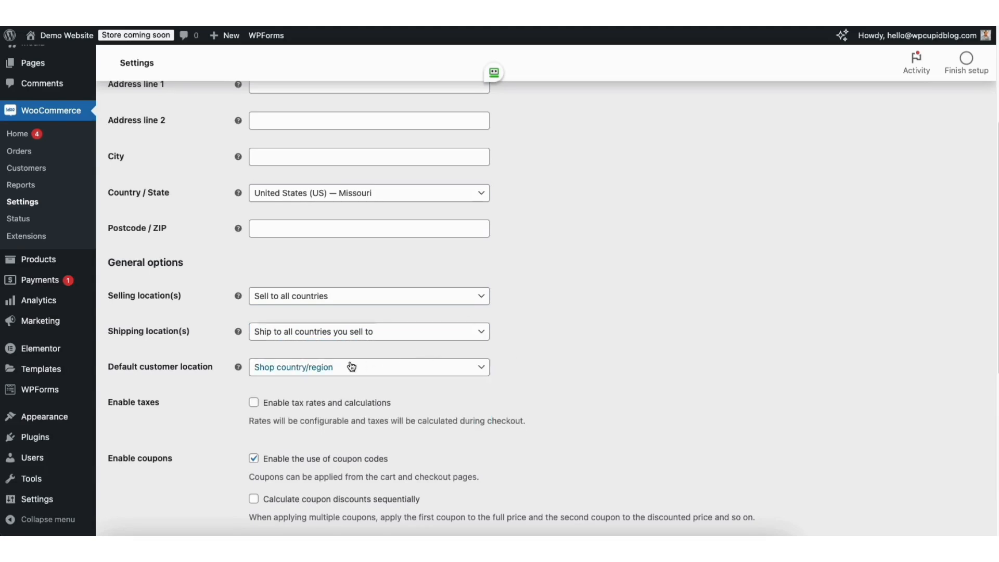
click(325, 370)
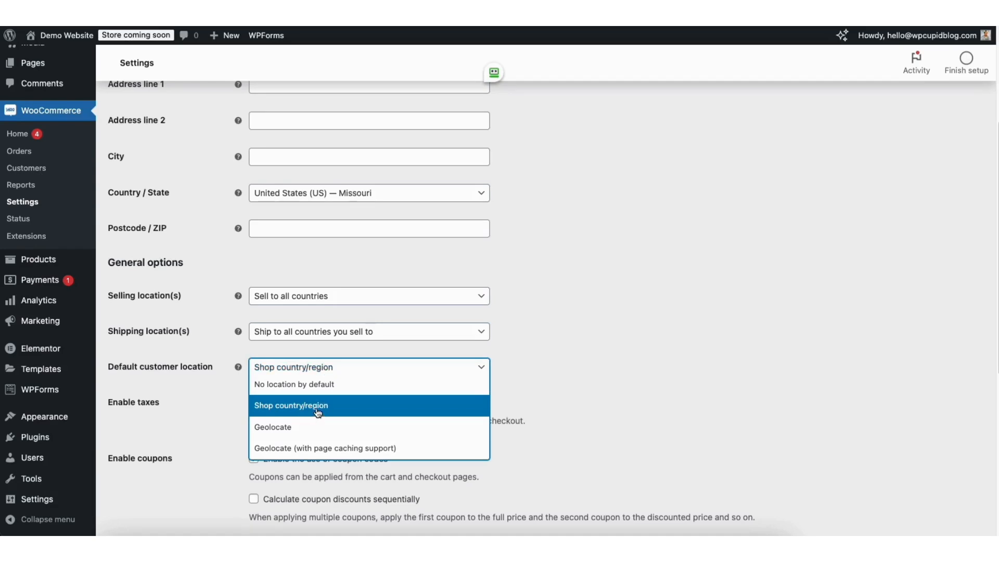
click(582, 356)
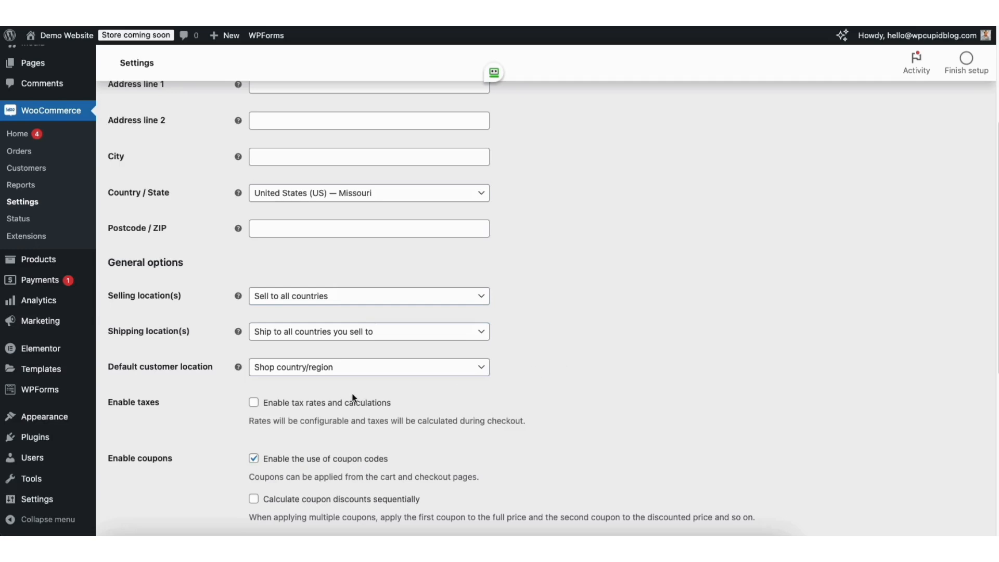
- Enable tax rates and calculations, and toggle the use of coupon codes off and on again
click(254, 403)
scroll(551, 308, down, 3)
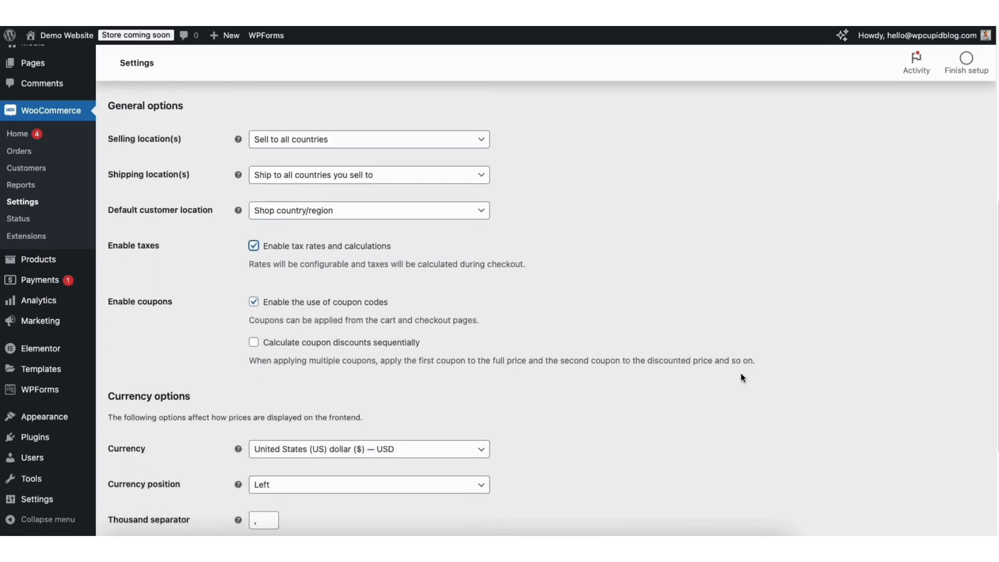
click(254, 304)
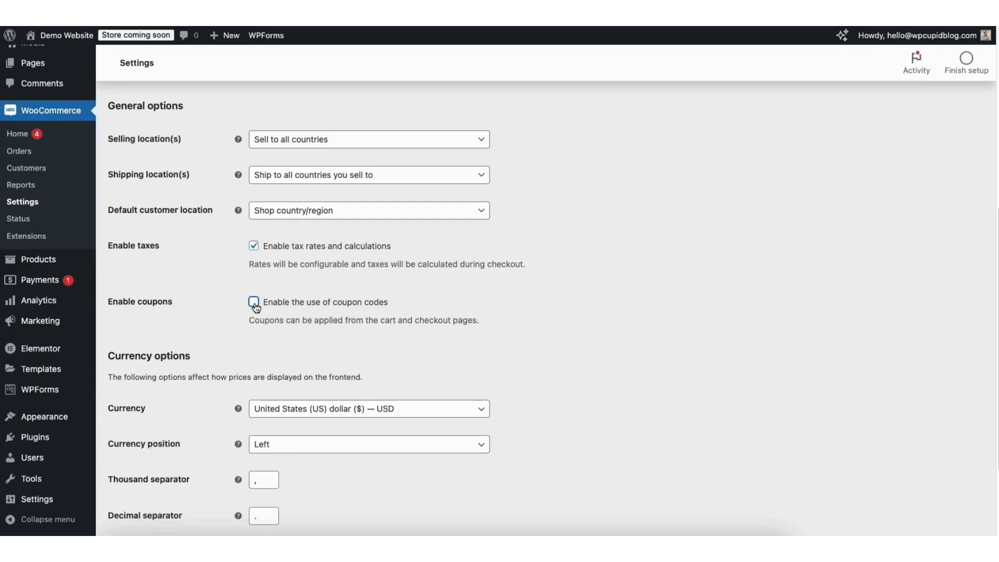
click(254, 304)
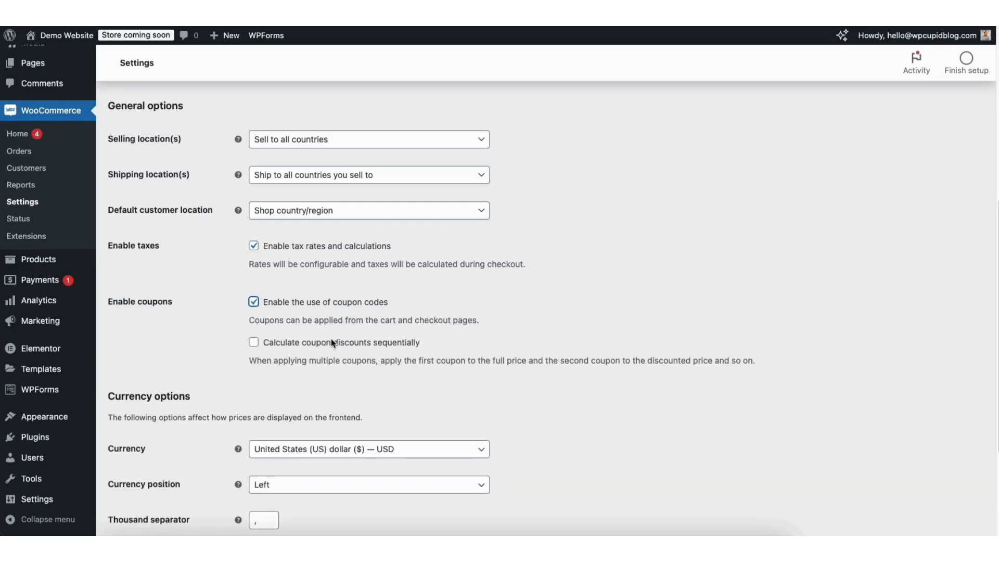
- View the available store currencies in the currency options, then close the list without choosing another one
scroll(978, 364, down, 3)
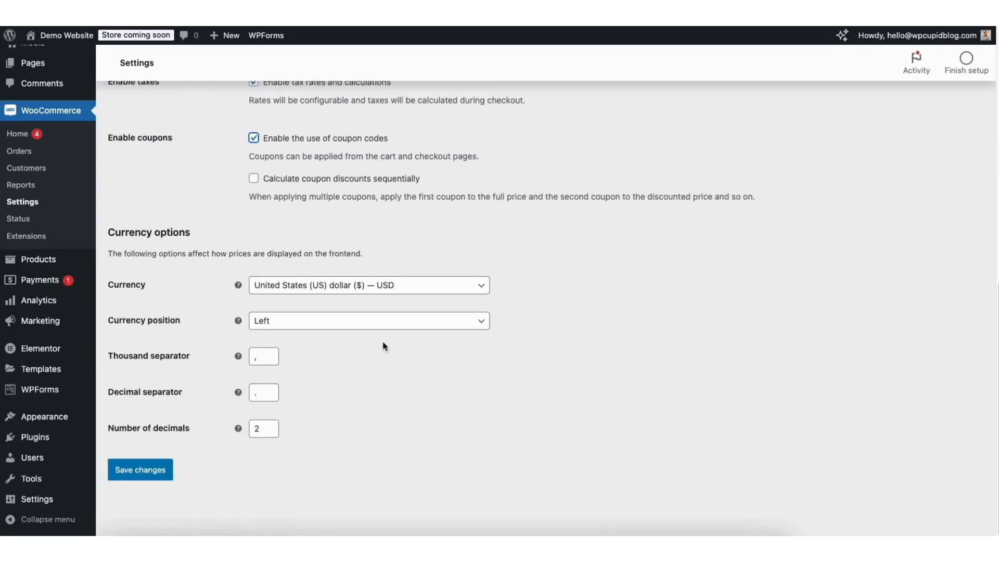
click(320, 286)
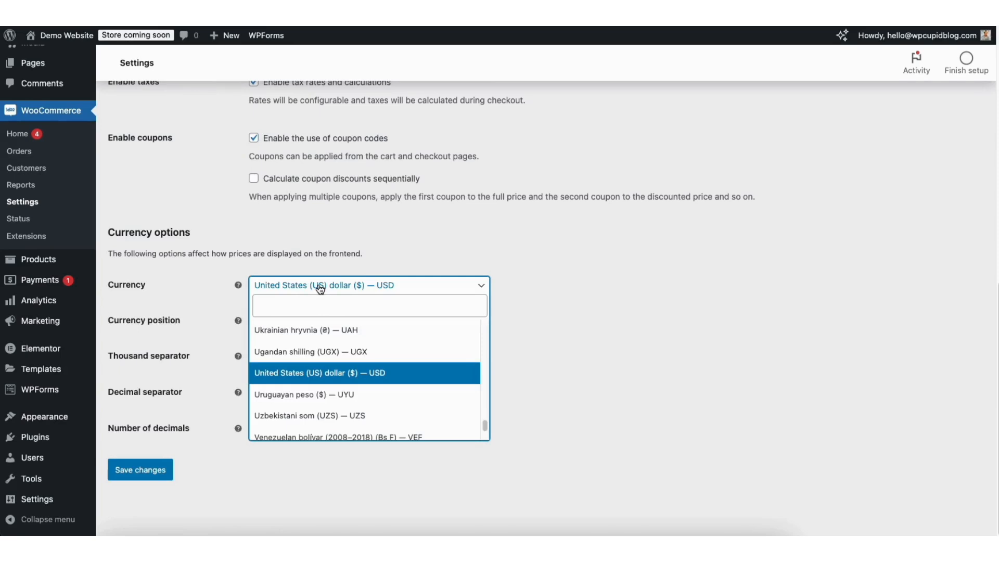
click(594, 332)
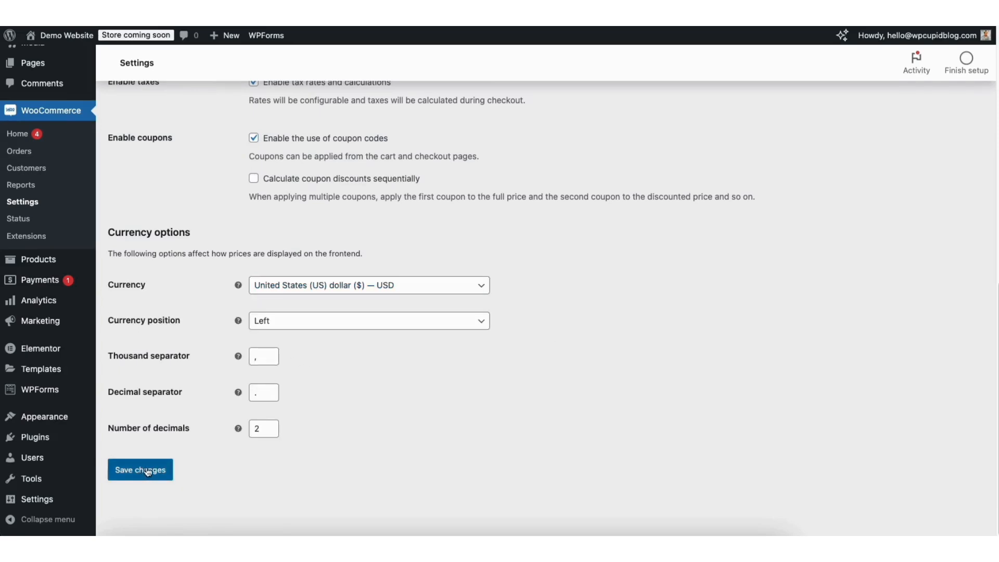
- Open the WooCommerce product settings and examine the shop page, measurement, review and rating options
drag(996, 353, 994, 120)
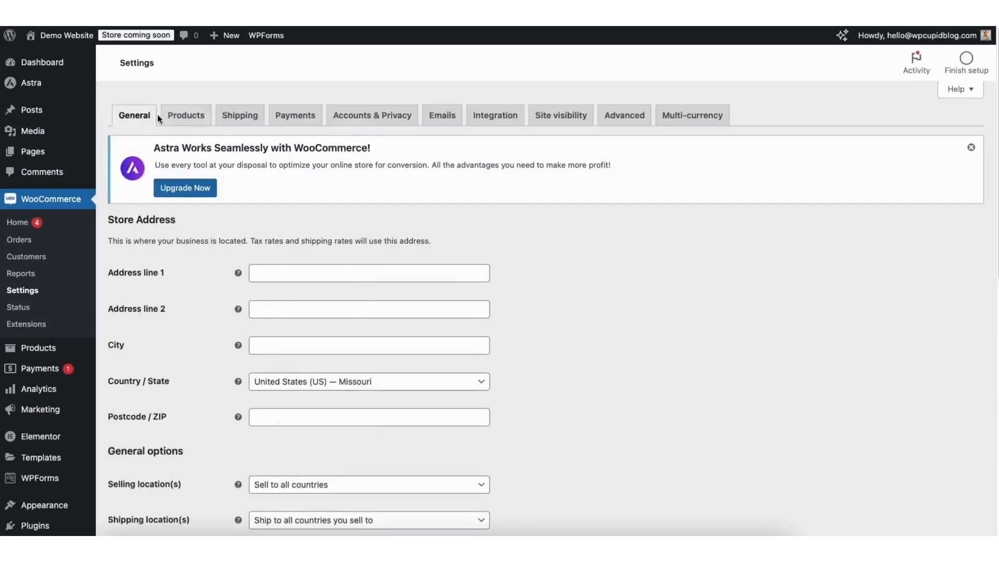
click(186, 115)
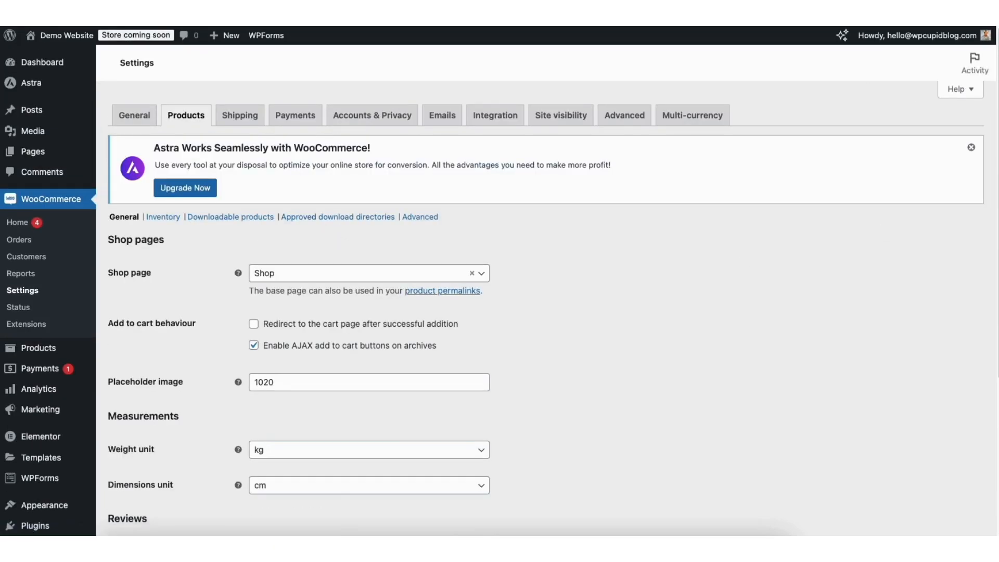
scroll(963, 192, down, 5)
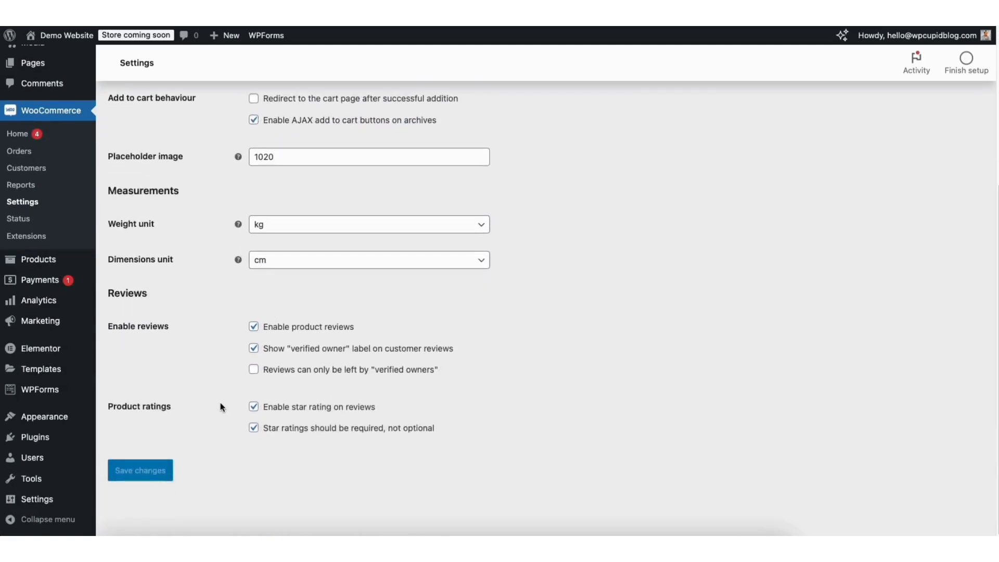
scroll(266, 150, up, 5)
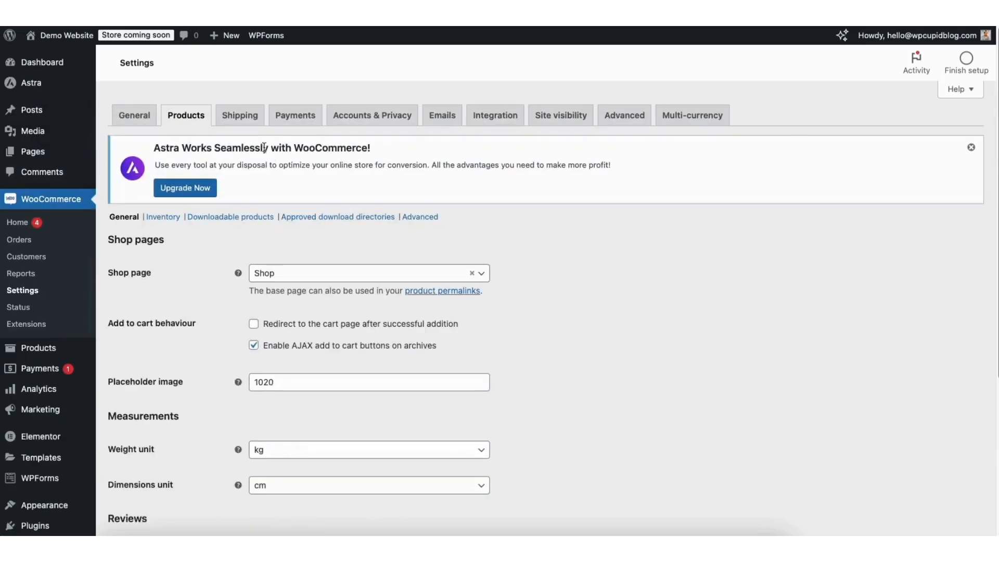
- Open the accounts and privacy settings and examine the checkout, account creation, erasure and privacy policy options
click(375, 116)
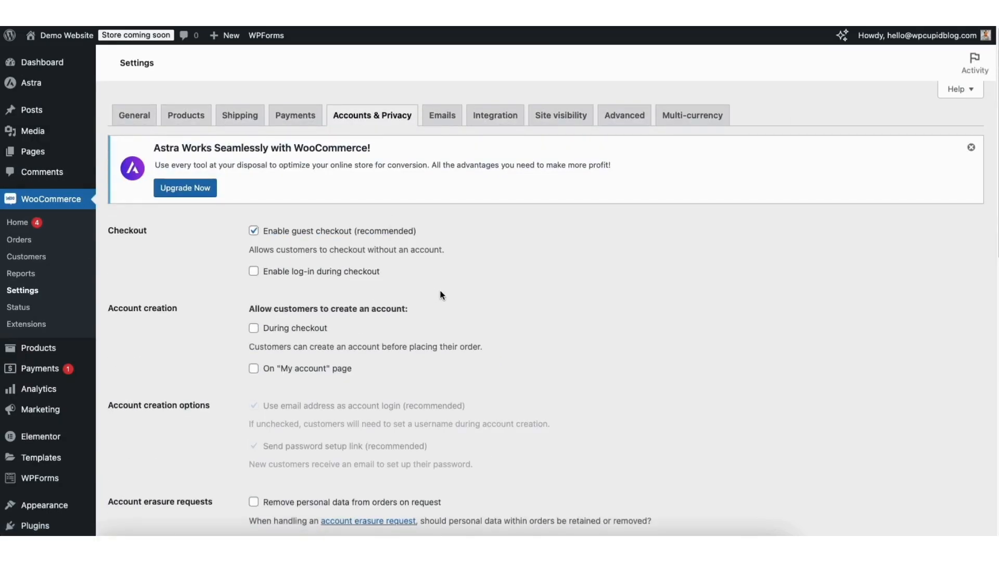
scroll(981, 189, down, 3)
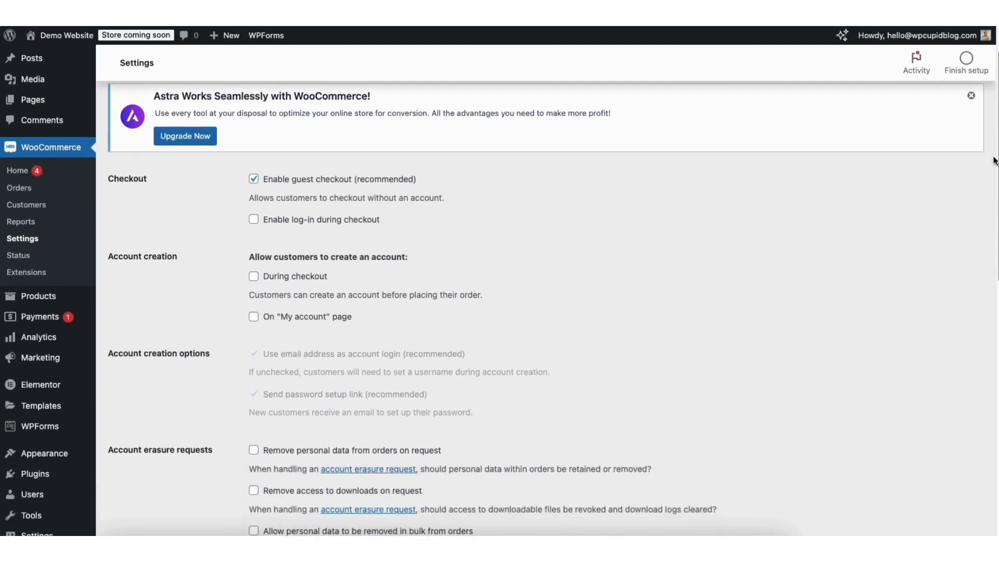
scroll(979, 184, down, 5)
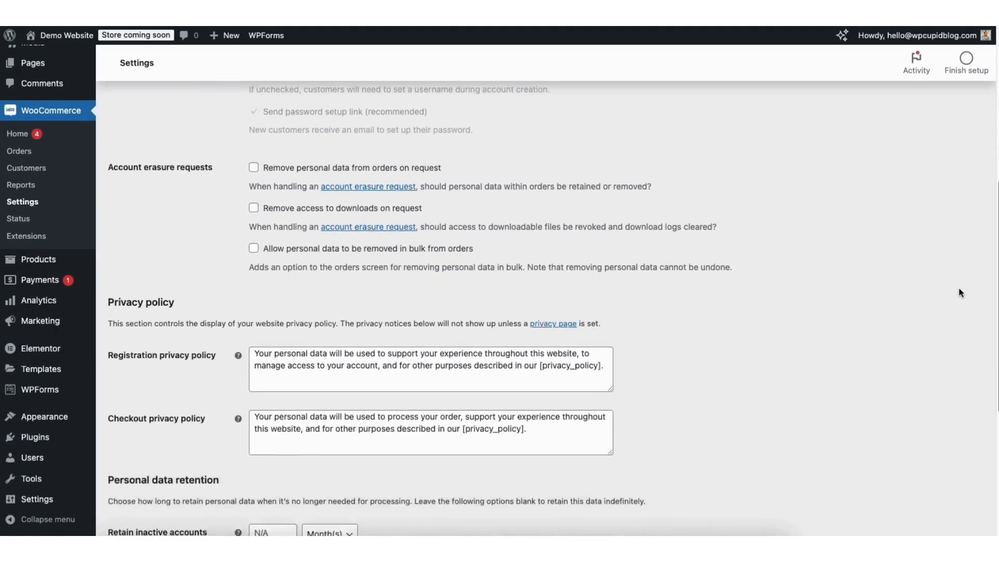
scroll(957, 315, down, 4)
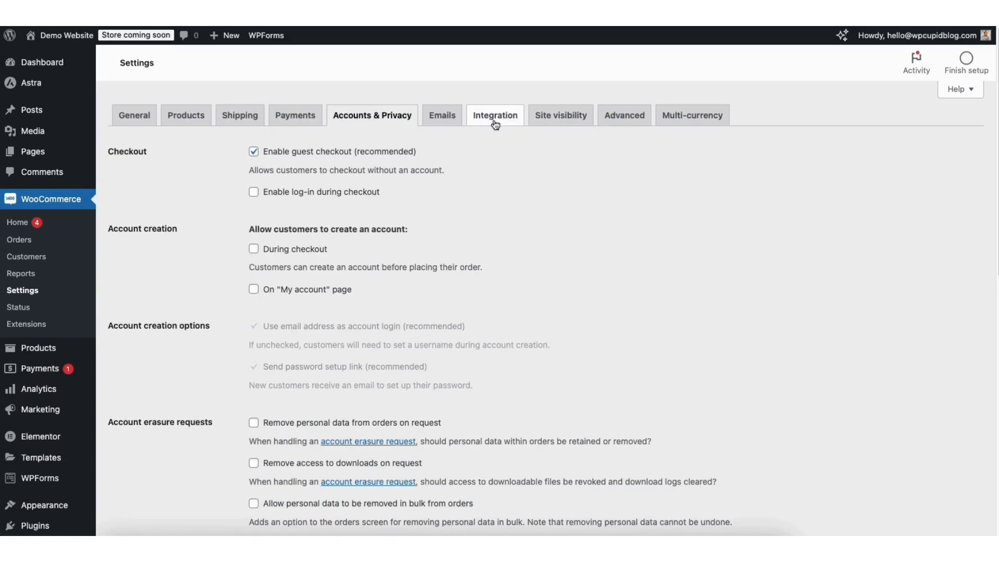
- Open the store's email notifications and view the settings of the New order email
click(445, 119)
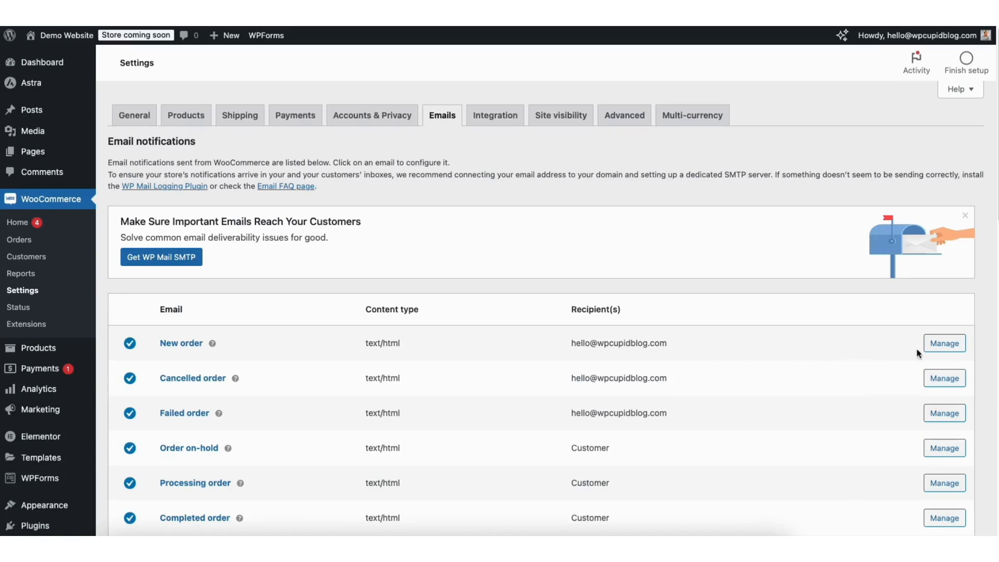
click(938, 344)
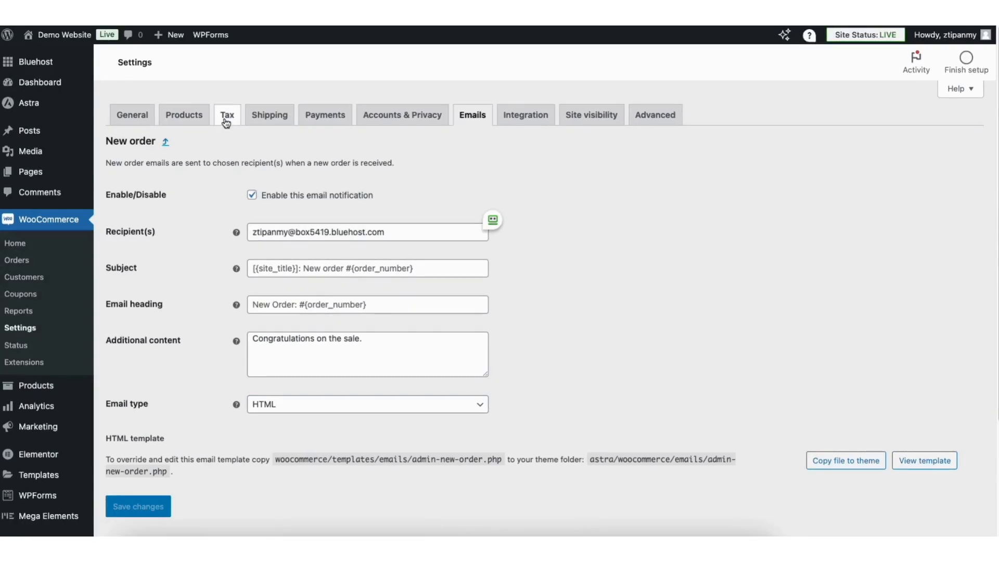
- Open the WooCommerce tax settings and examine the price display and tax calculation choices, keeping Excluding tax and Customer shipping address
click(226, 118)
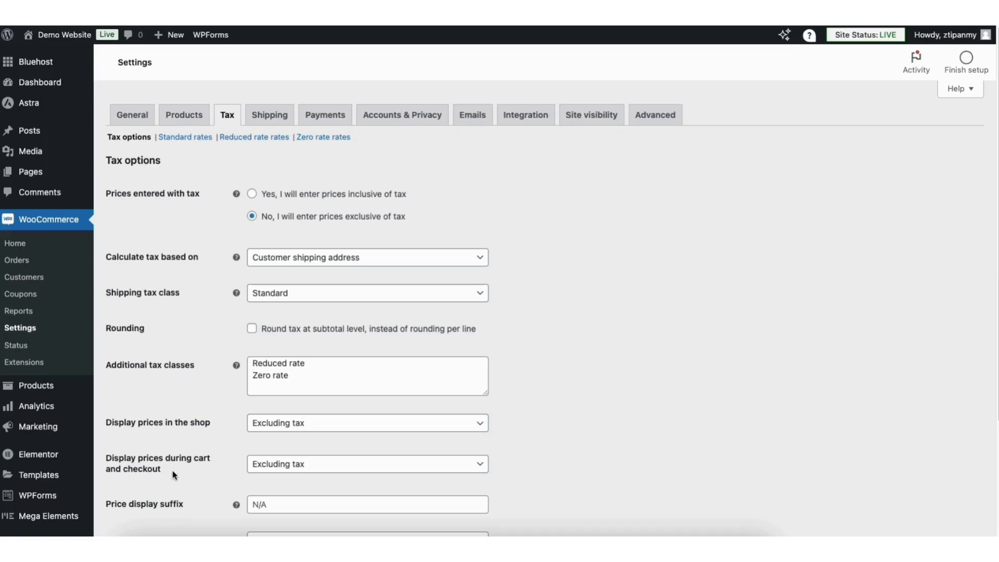
click(270, 433)
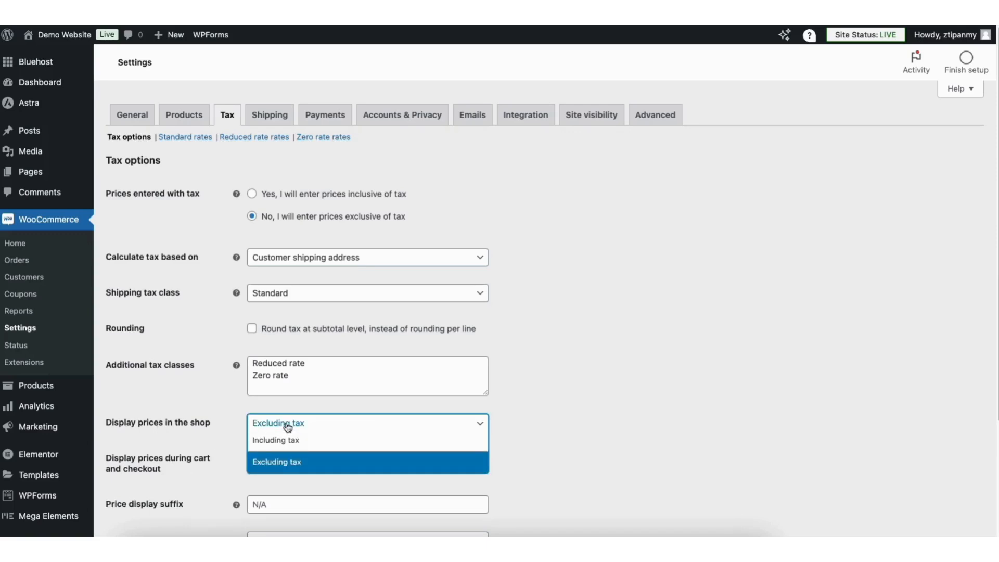
click(287, 427)
click(290, 467)
click(291, 468)
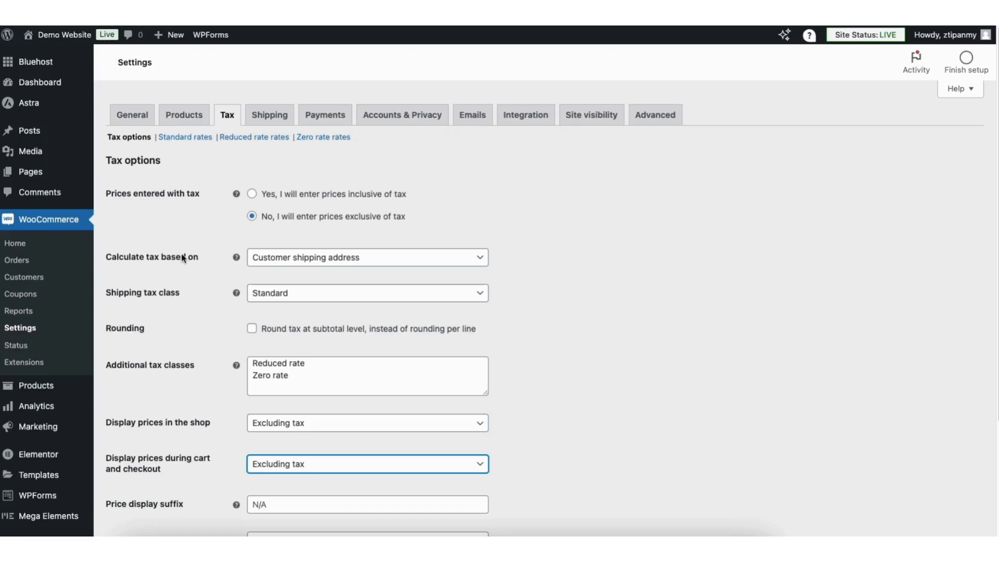
click(305, 260)
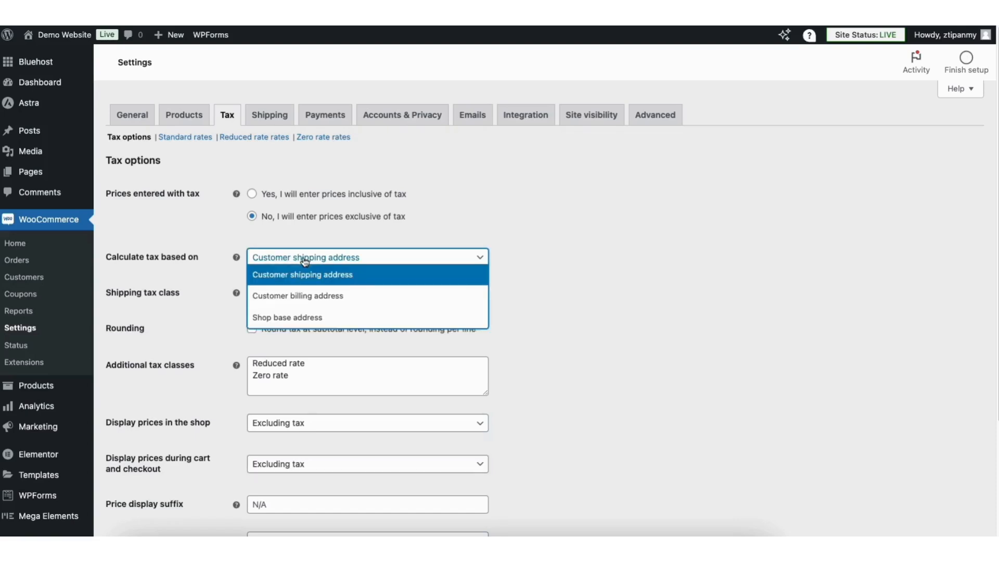
click(304, 274)
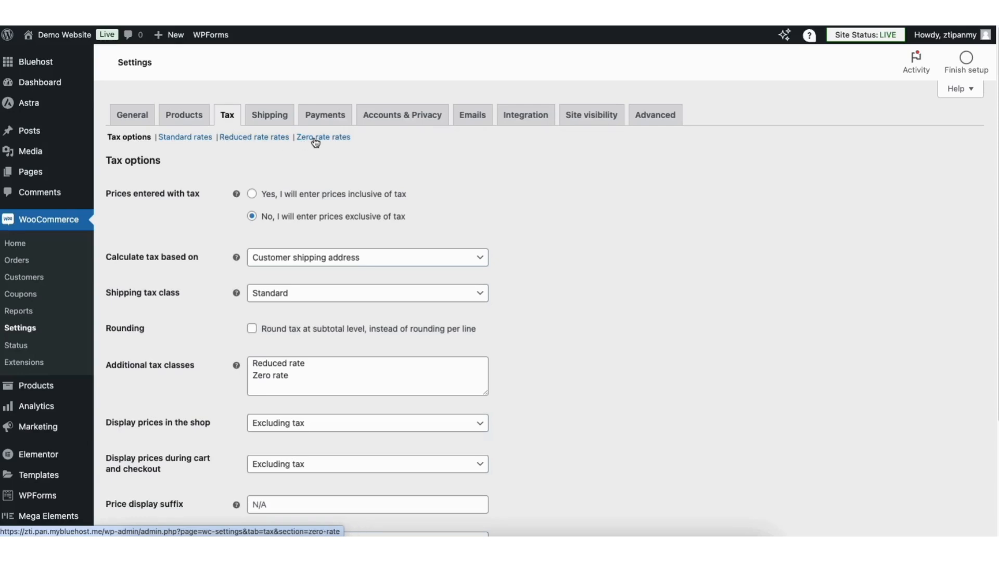
- Insert a new row in the standard tax rates and set its country code to US
click(202, 139)
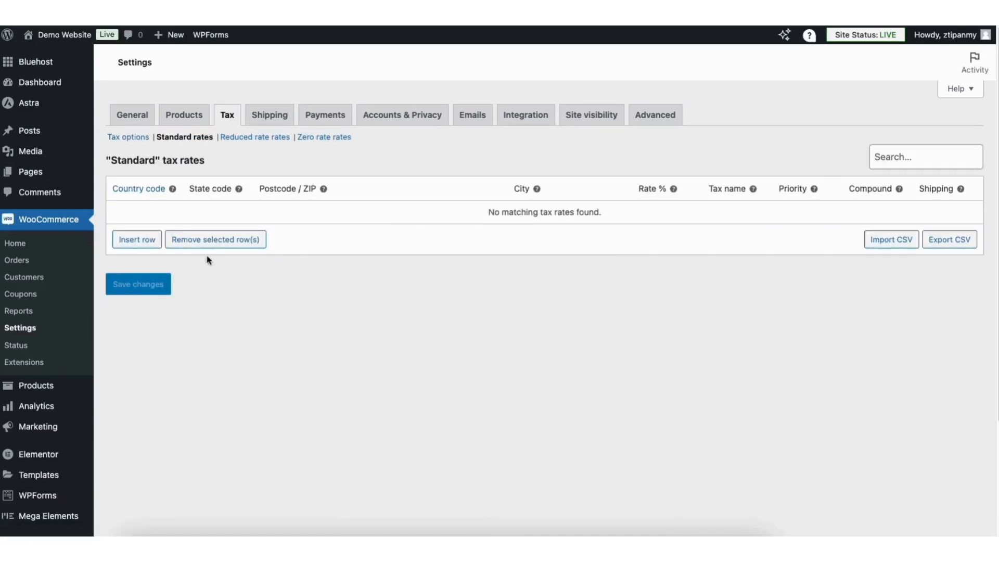
click(141, 240)
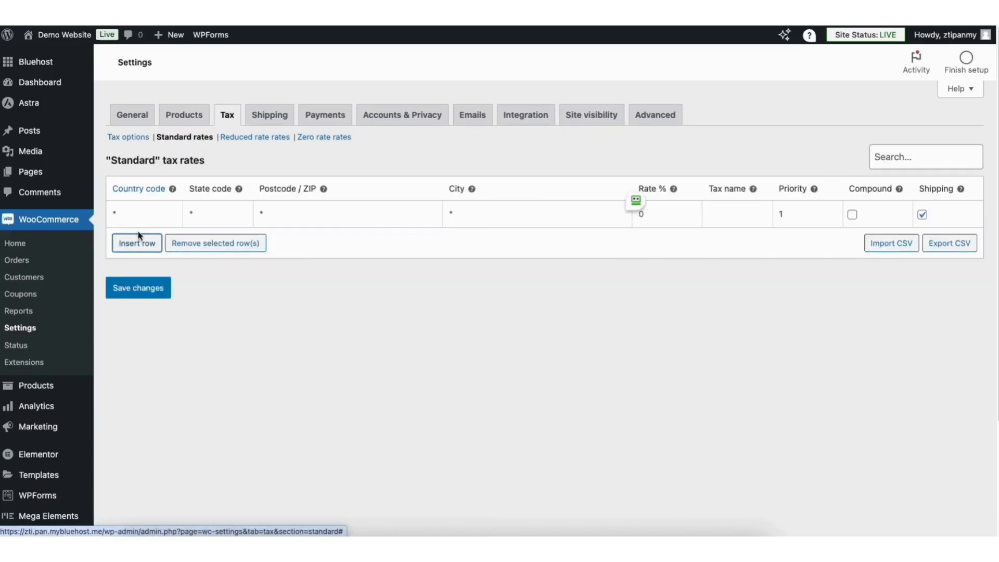
click(132, 210)
text(US)
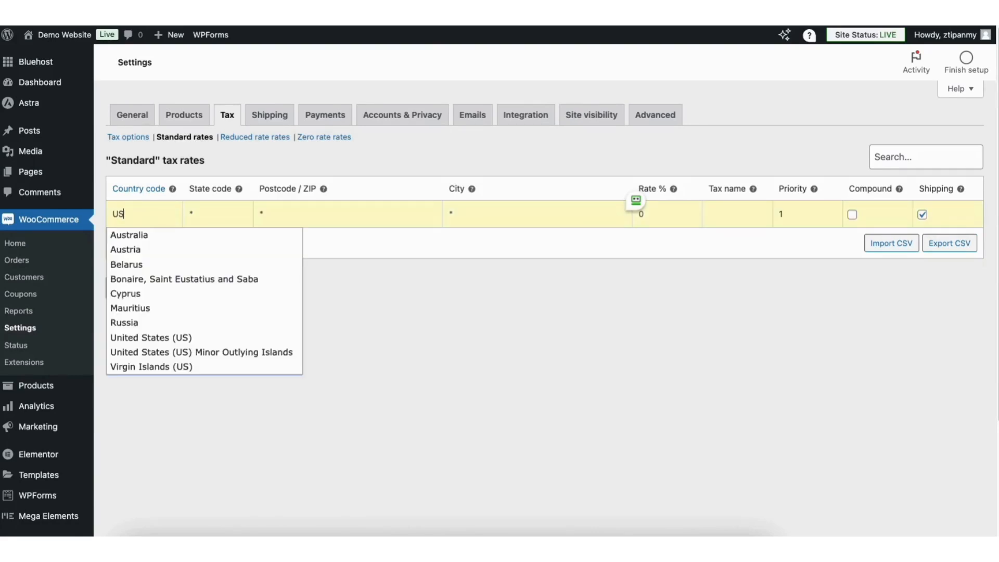
click(156, 338)
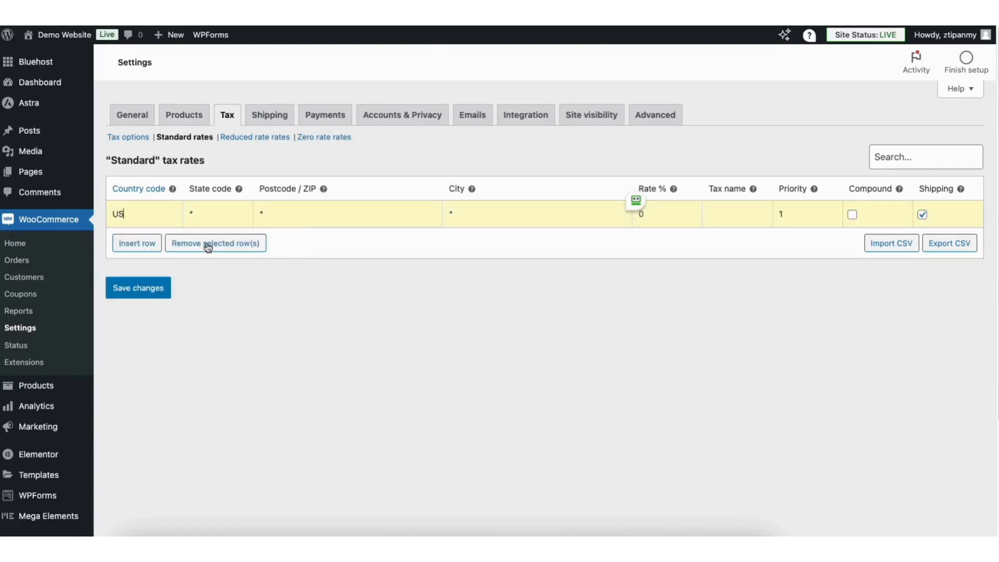
- Set the new tax rate row's state code to GA, postcode to 30305 and city to Atlanta
click(214, 211)
text(GA)
click(295, 212)
text(30305)
click(481, 212)
text(Atlanta)
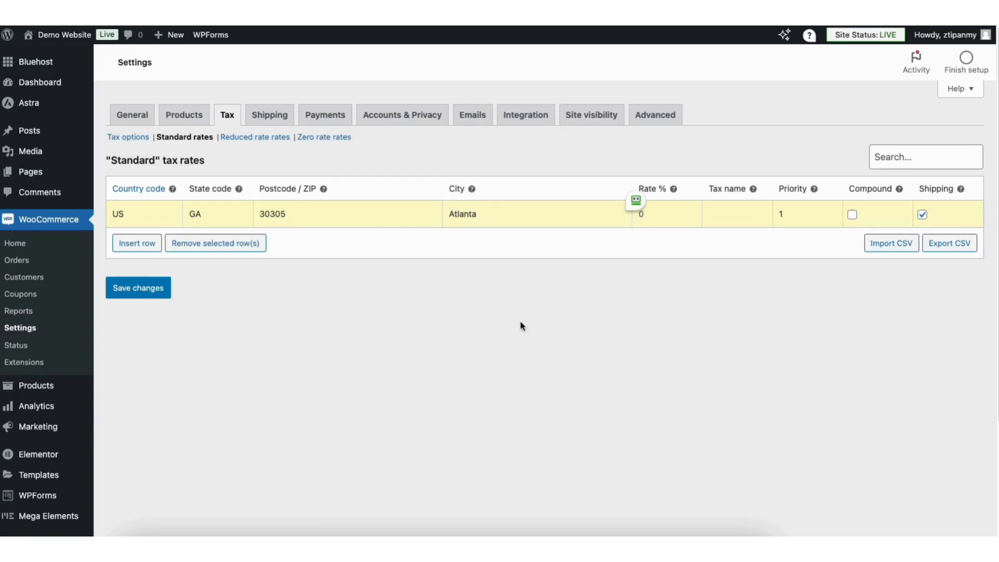
- Set the Atlanta row's tax rate to 8.9% and save the standard tax rates
click(663, 213)
text(8.9)
mouse_move(962, 190)
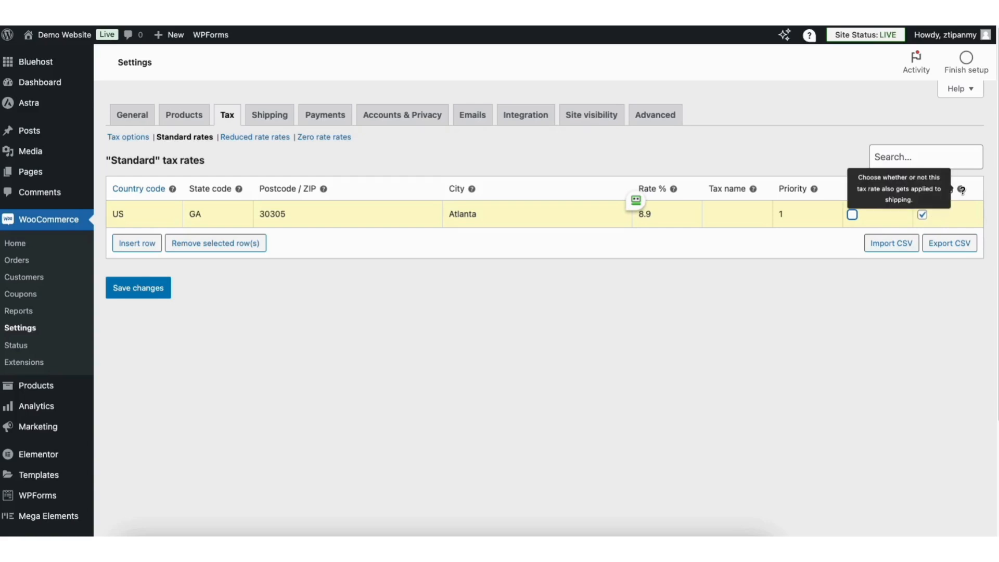
click(142, 291)
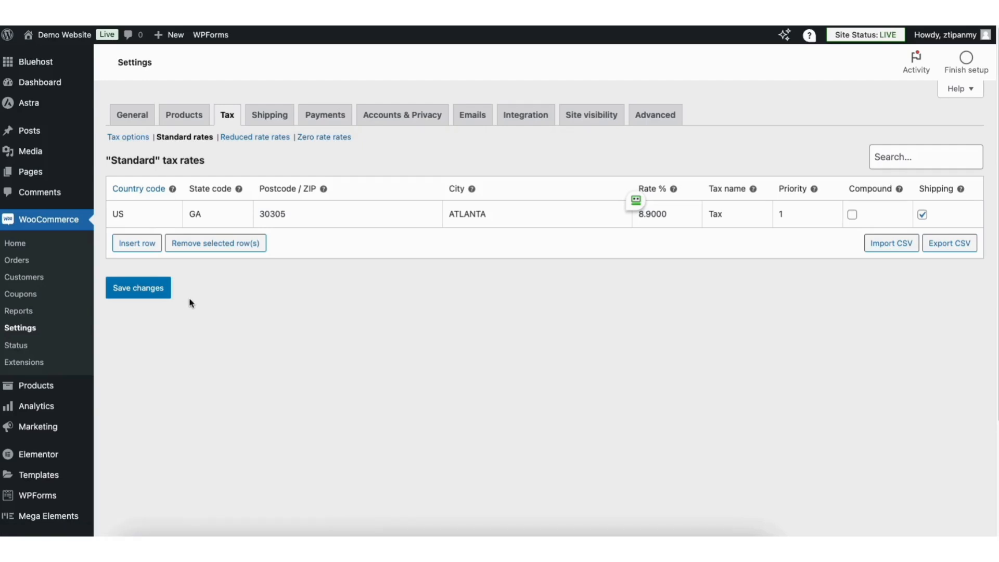
- Open the page for adding new plugins and search for "woocommerce tax"
scroll(190, 303, down, 2)
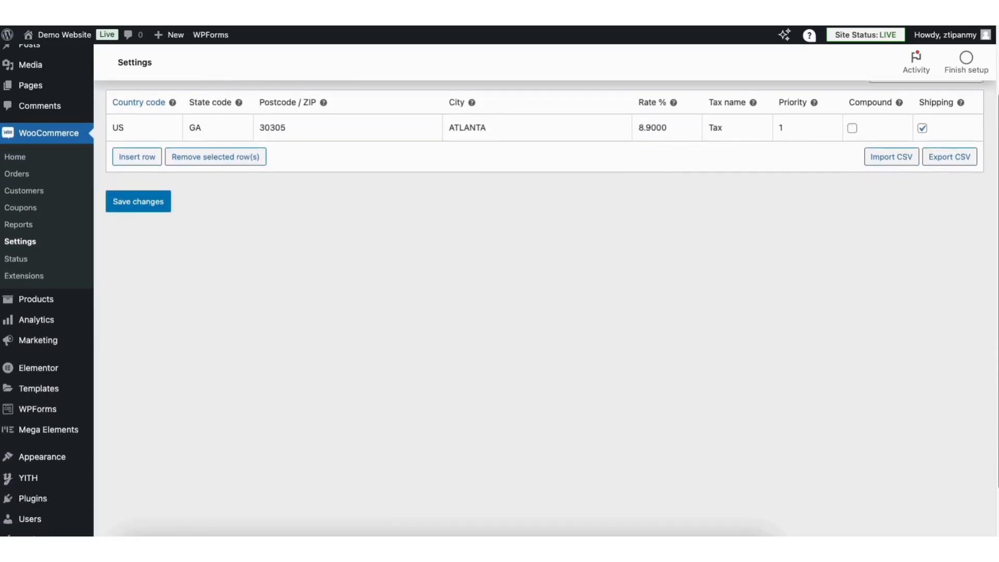
scroll(228, 466, down, 1)
mouse_move(44, 464)
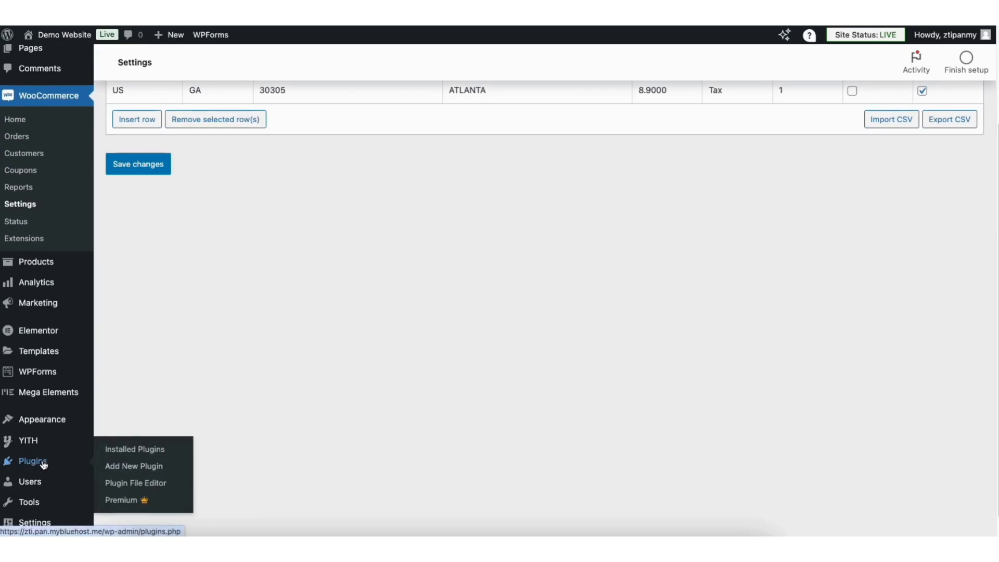
click(143, 467)
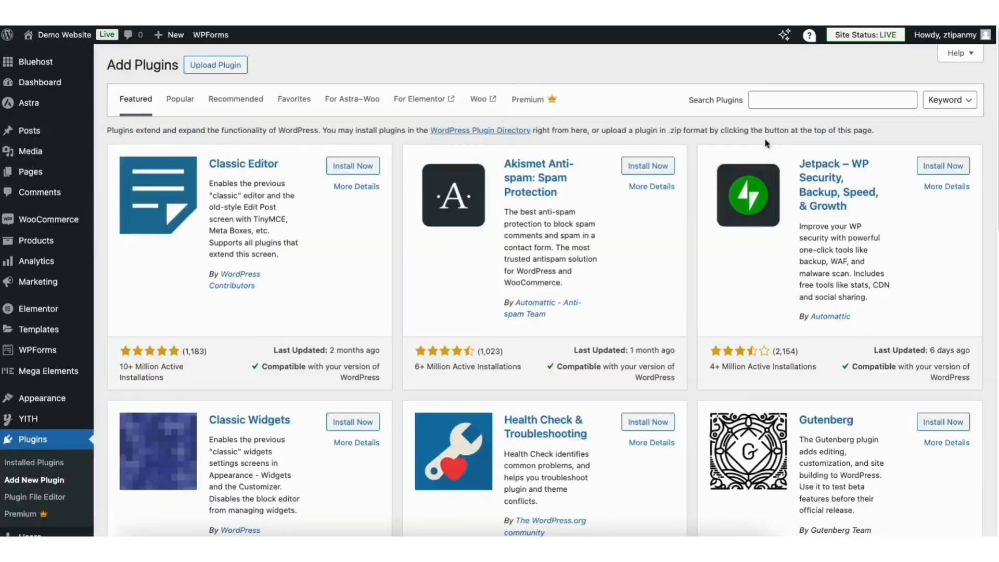
click(775, 100)
text(woocommerce tax)
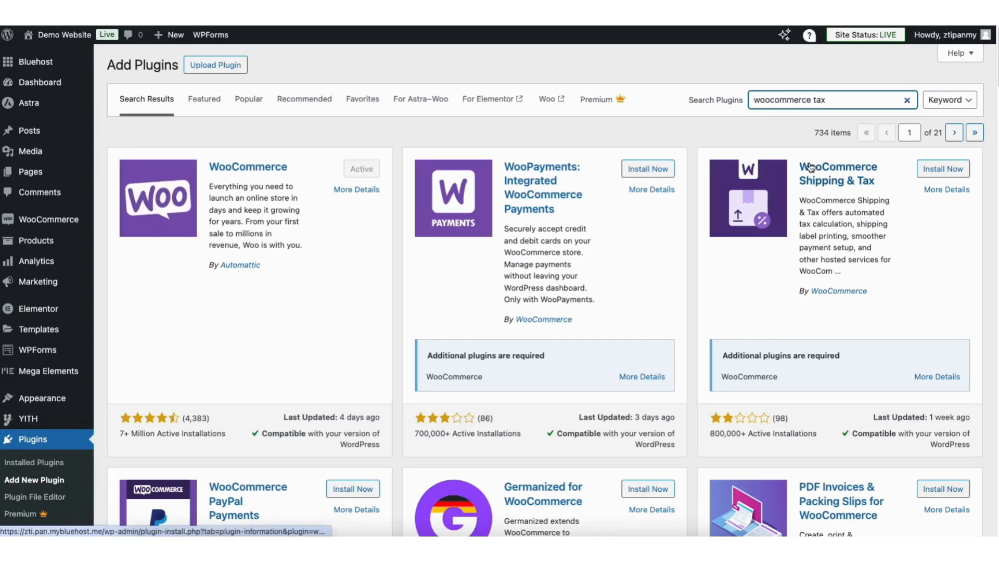
- Install and activate the WooCommerce Shipping & Tax plugin and connect the site to WordPress.com with the prefilled account e-mail
click(926, 172)
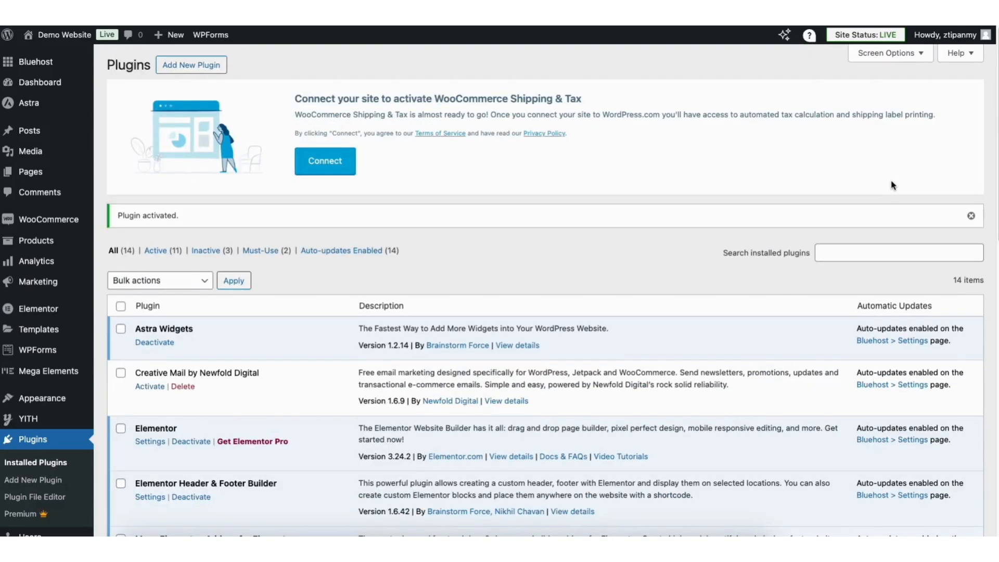
click(305, 165)
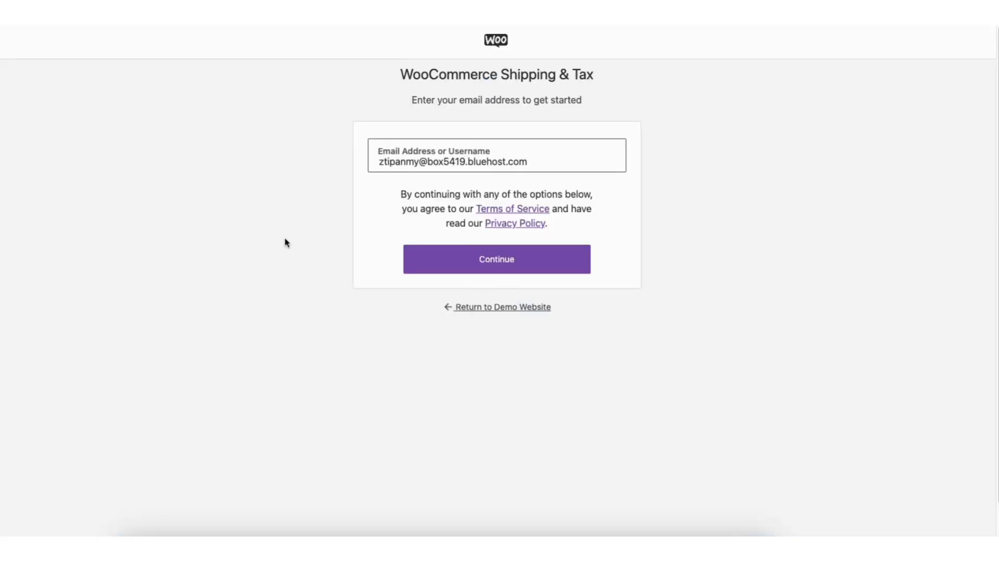
click(482, 263)
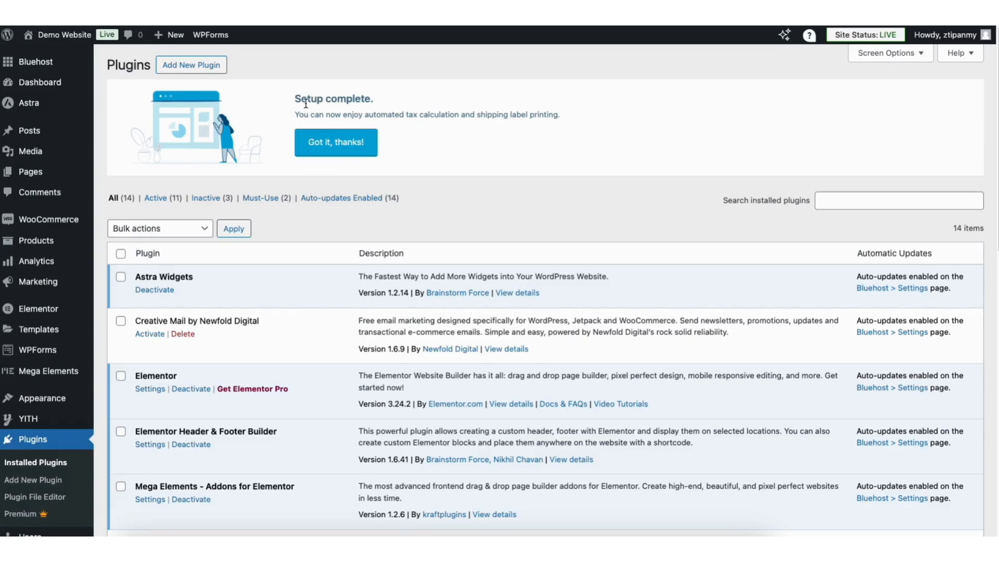
- Return to the WooCommerce tax settings and dismiss the plugin's setup notice
mouse_move(50, 220)
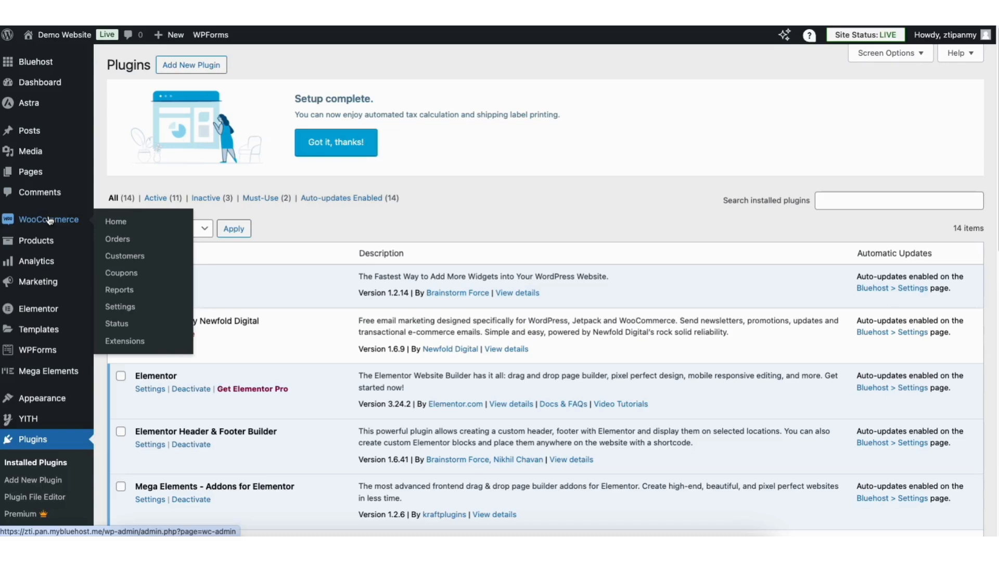
click(120, 307)
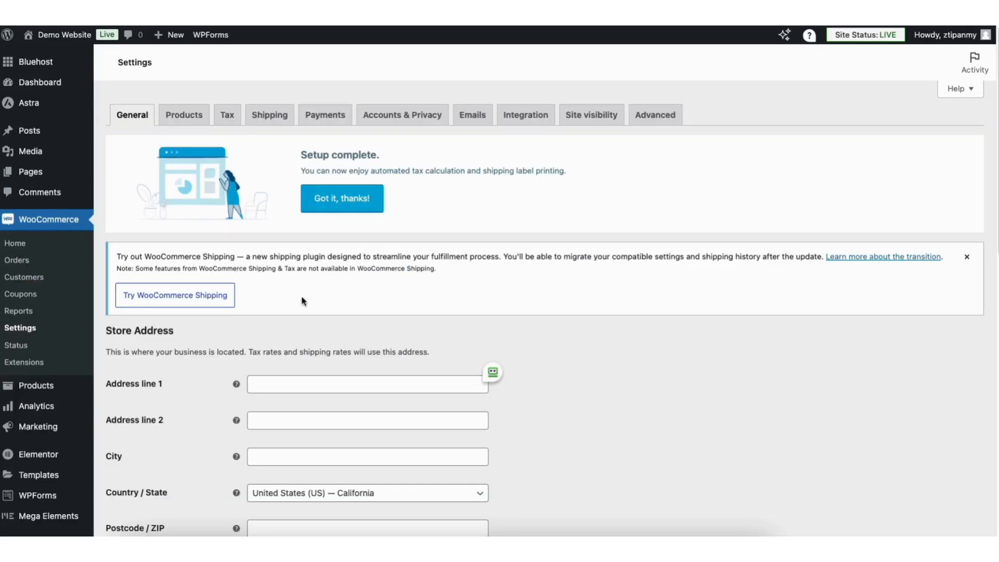
click(231, 120)
click(372, 199)
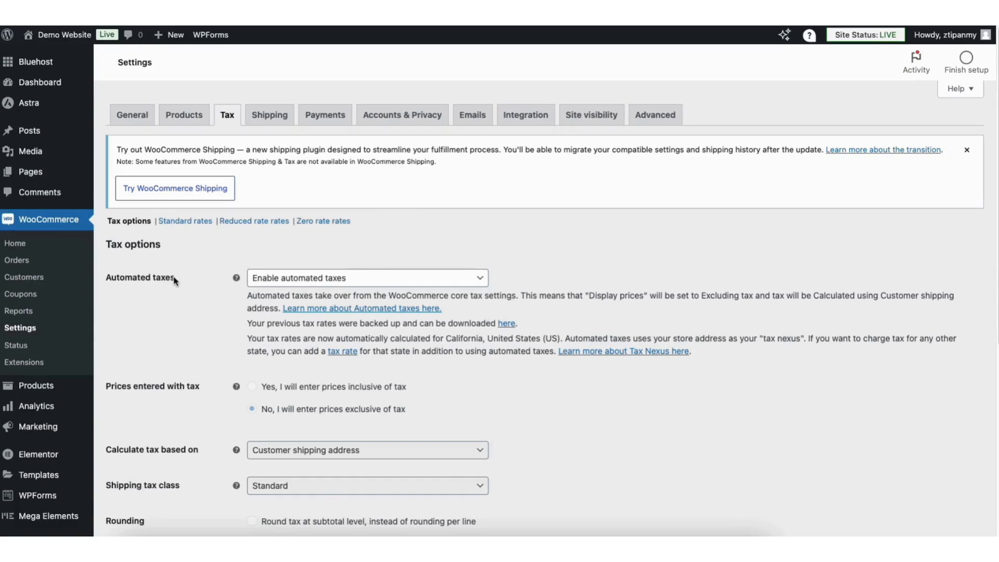
- Set automated taxes to Enable automated taxes and save the tax options
click(291, 279)
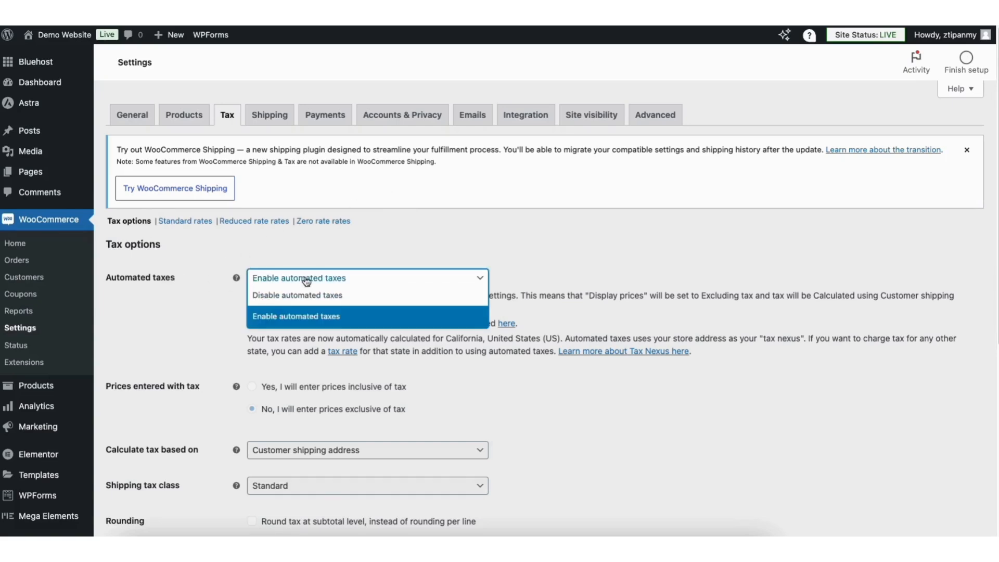
click(309, 317)
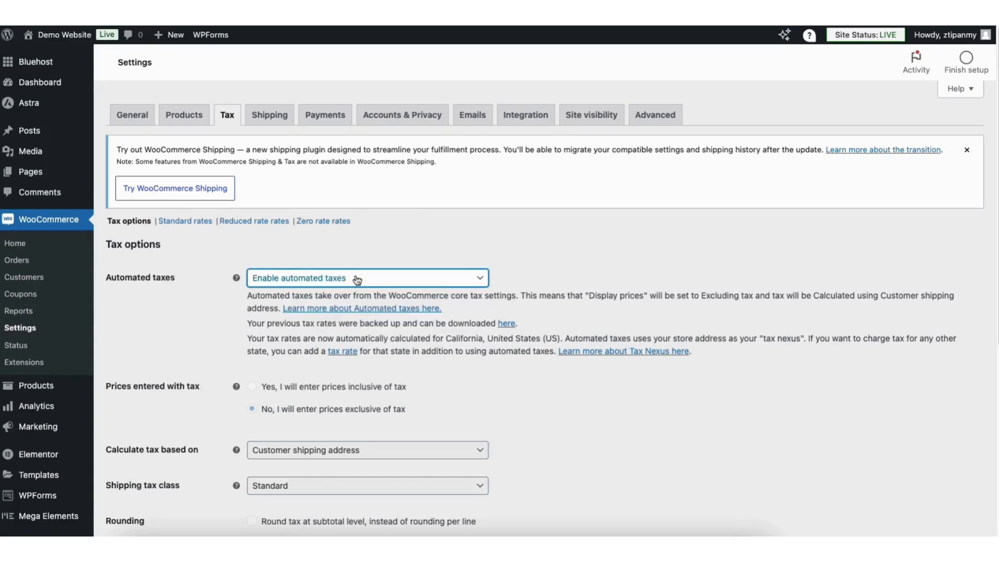
click(403, 249)
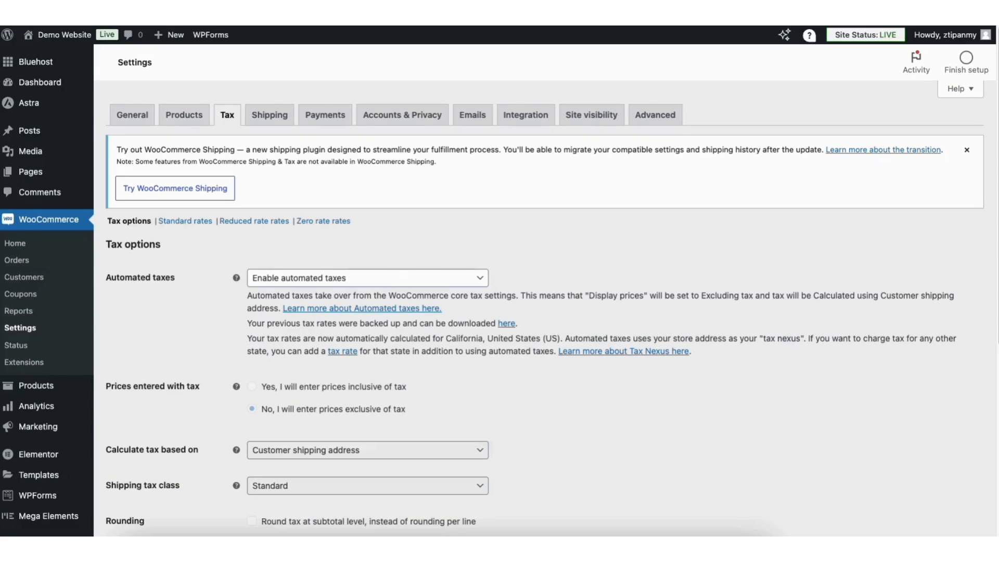
scroll(983, 259, down, 6)
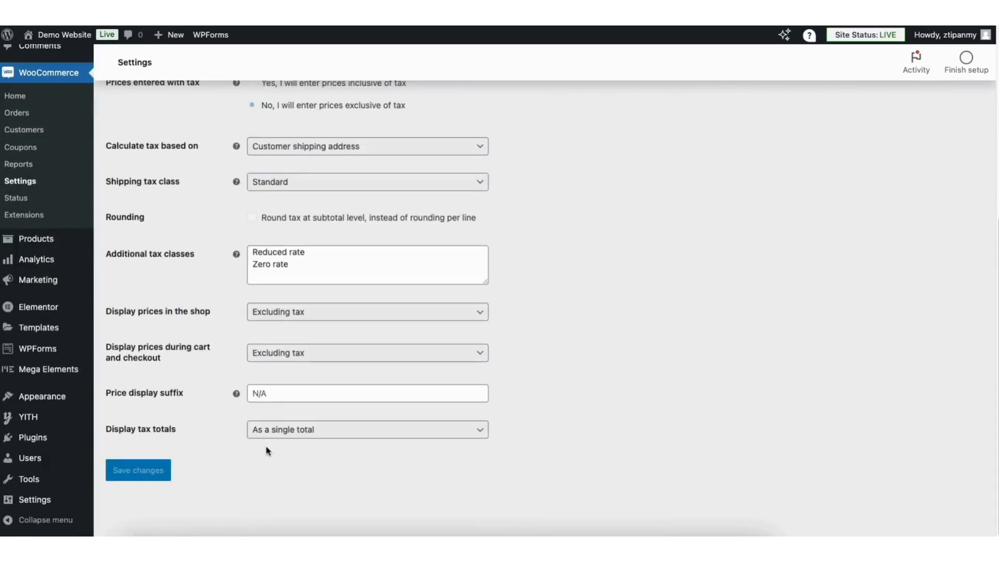
click(156, 469)
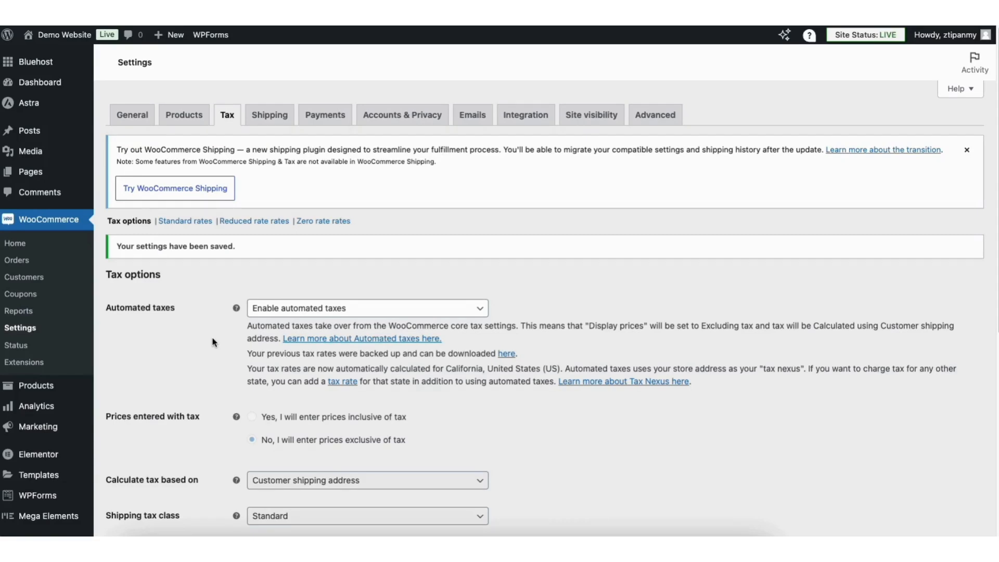
- Add a new shipping zone in the shipping settings and name it United States
click(268, 116)
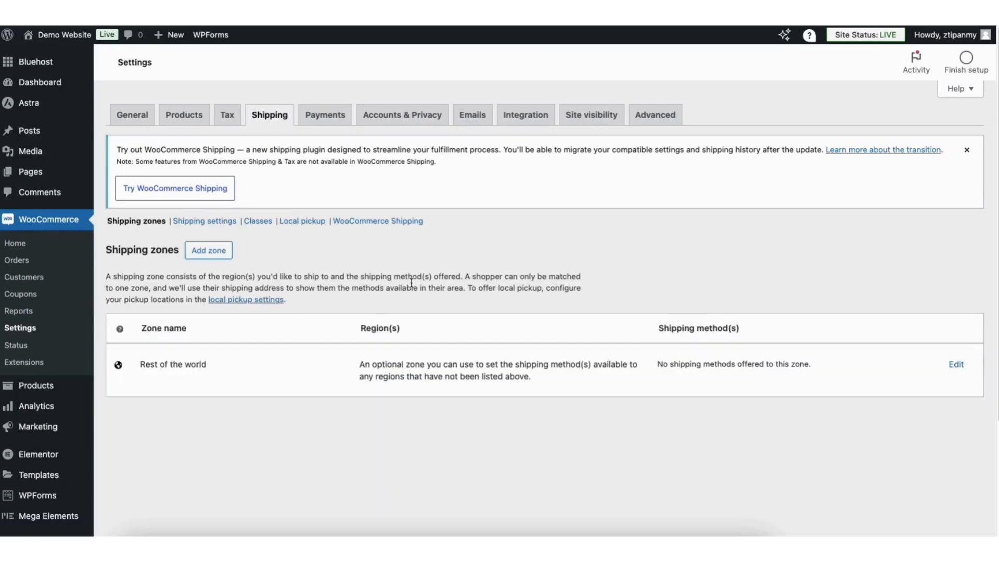
click(217, 255)
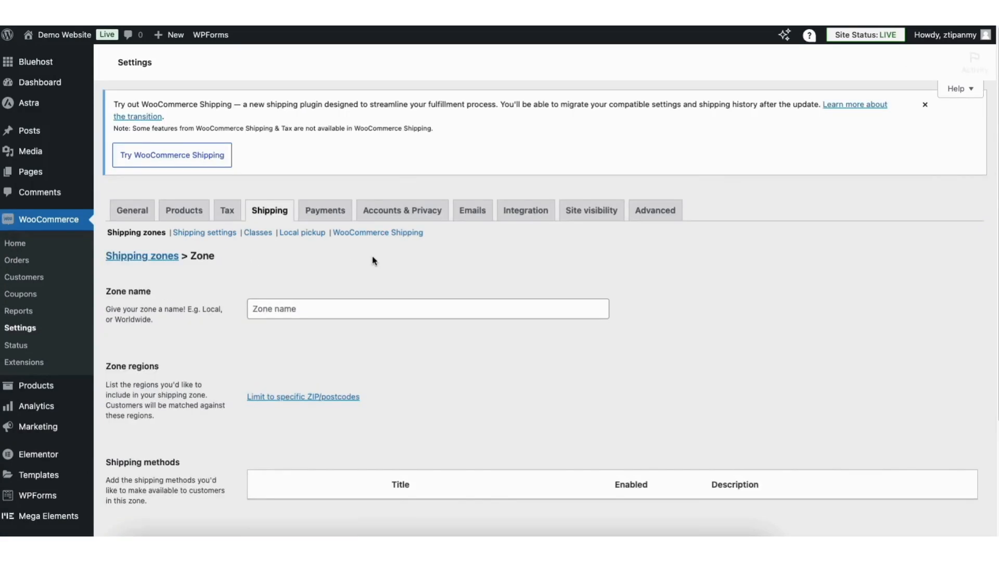
click(274, 298)
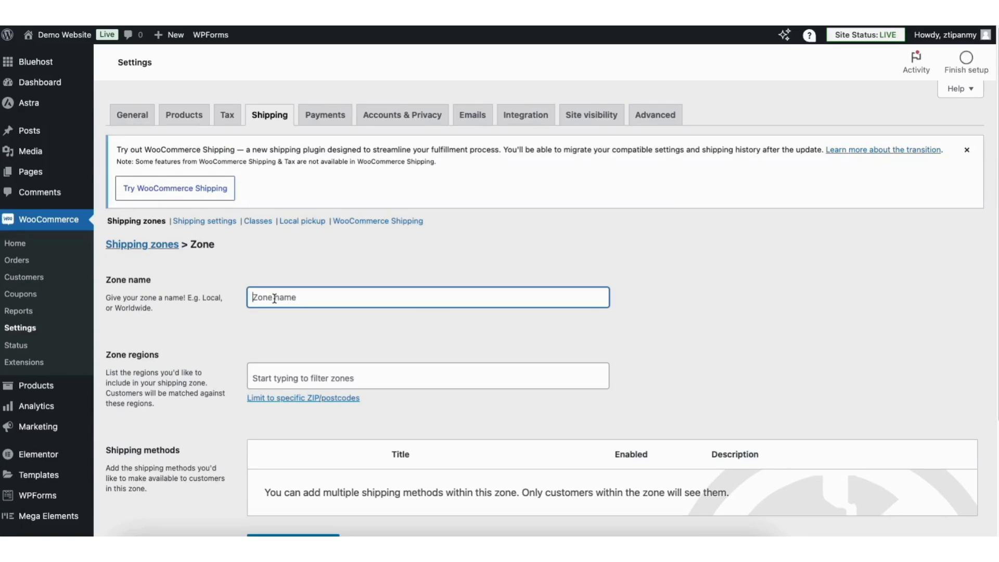
text(United States)
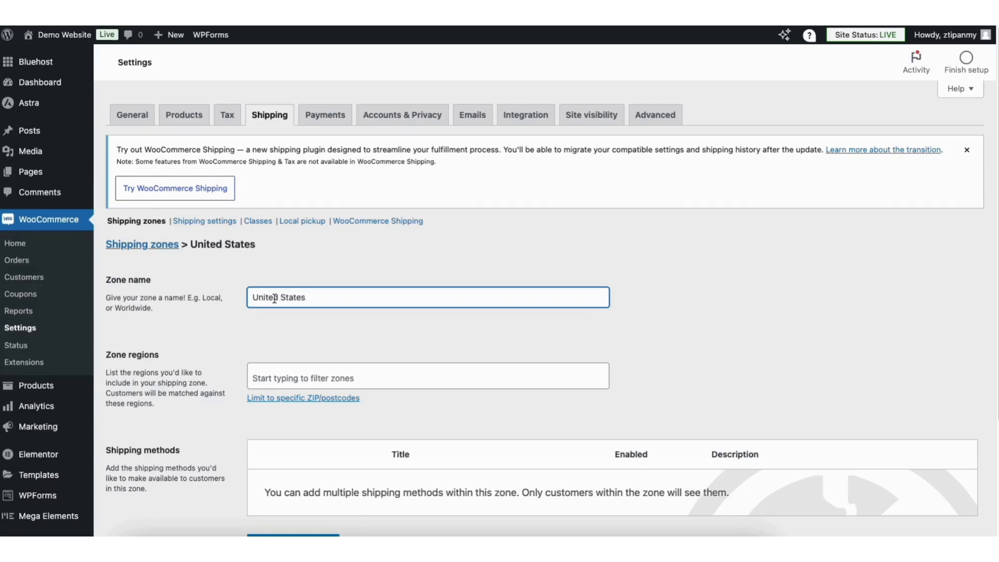
- Find United States (US) in the region list and add it to the shipping zone's regions
click(284, 378)
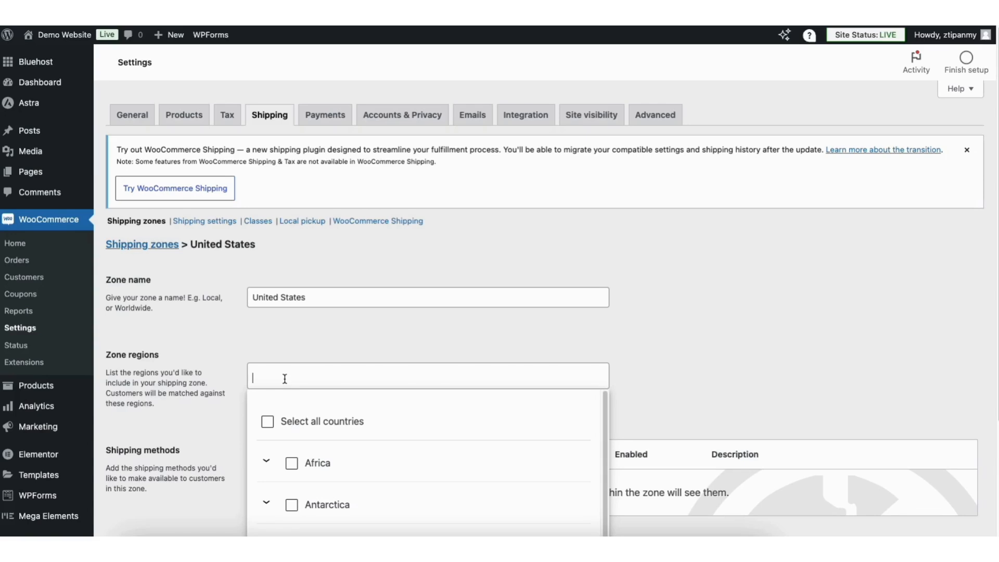
click(284, 354)
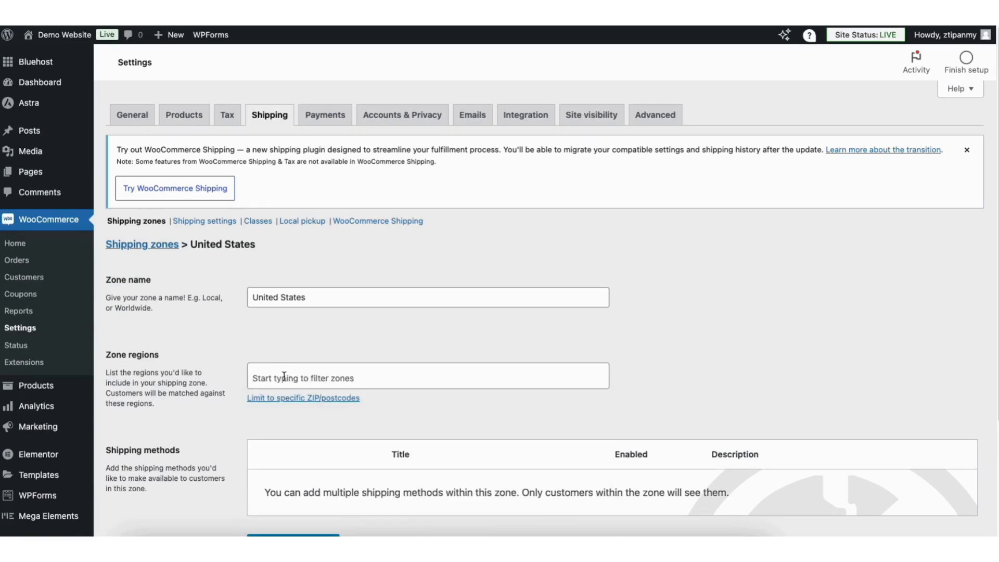
click(283, 376)
text(United)
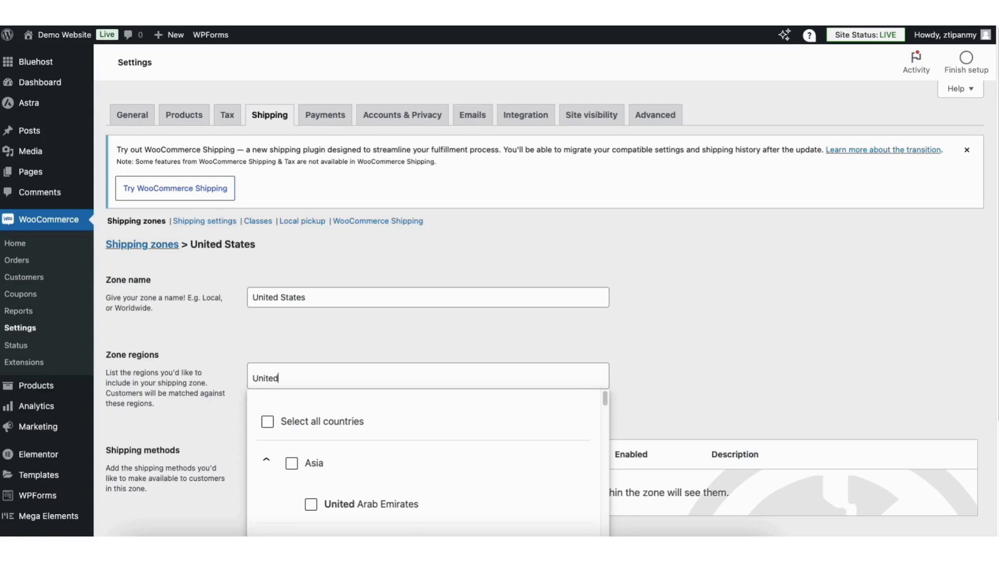
text( States)
scroll(341, 468, down, 2)
click(311, 459)
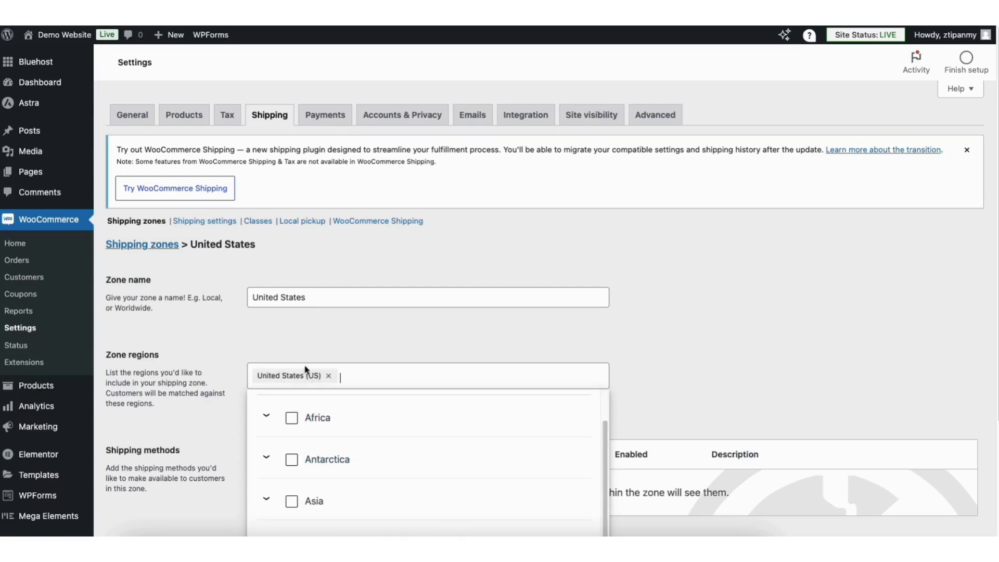
- Add a Flat rate shipping method with a cost of 5.00 to the United States zone
click(311, 348)
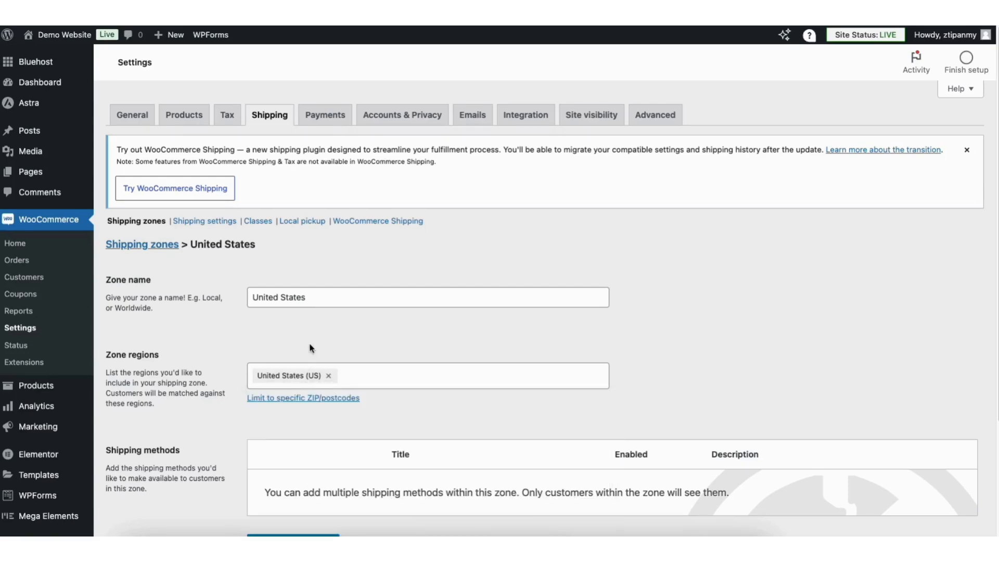
scroll(968, 260, down, 2)
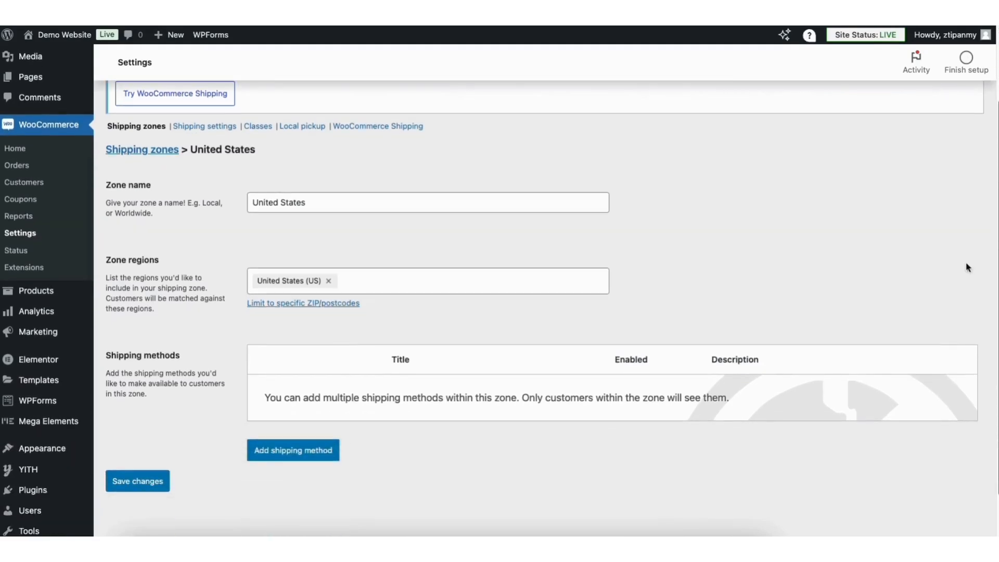
click(298, 450)
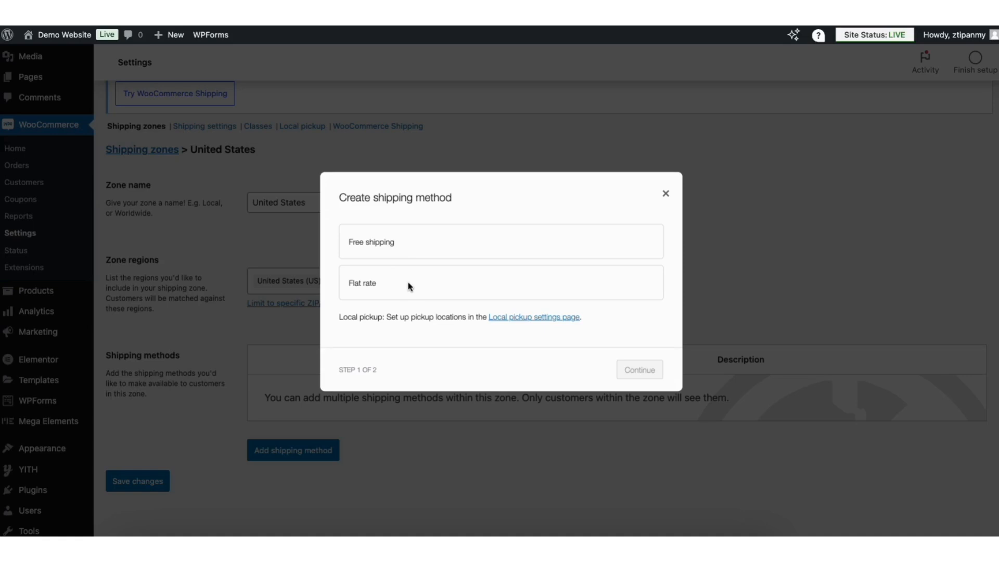
click(383, 285)
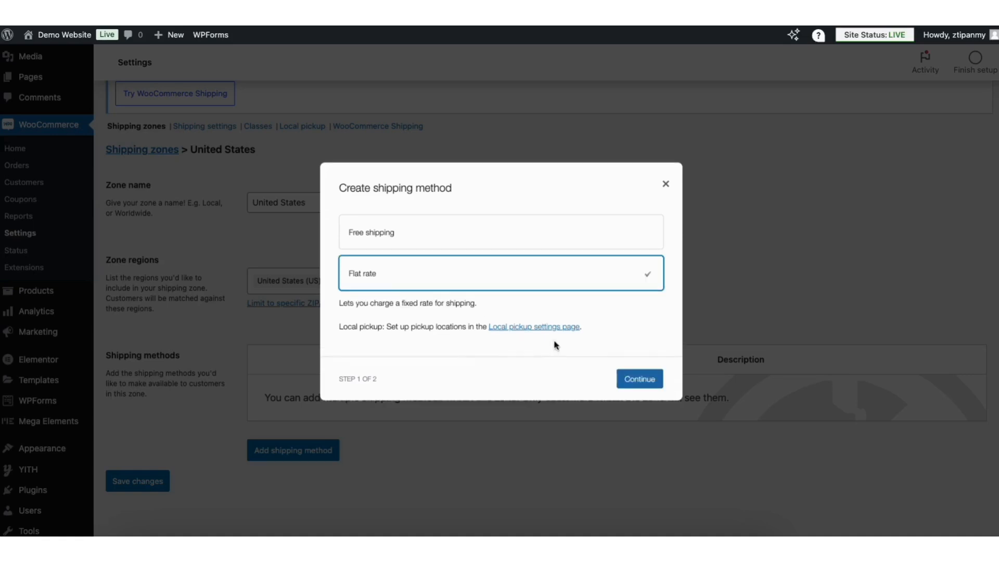
click(640, 379)
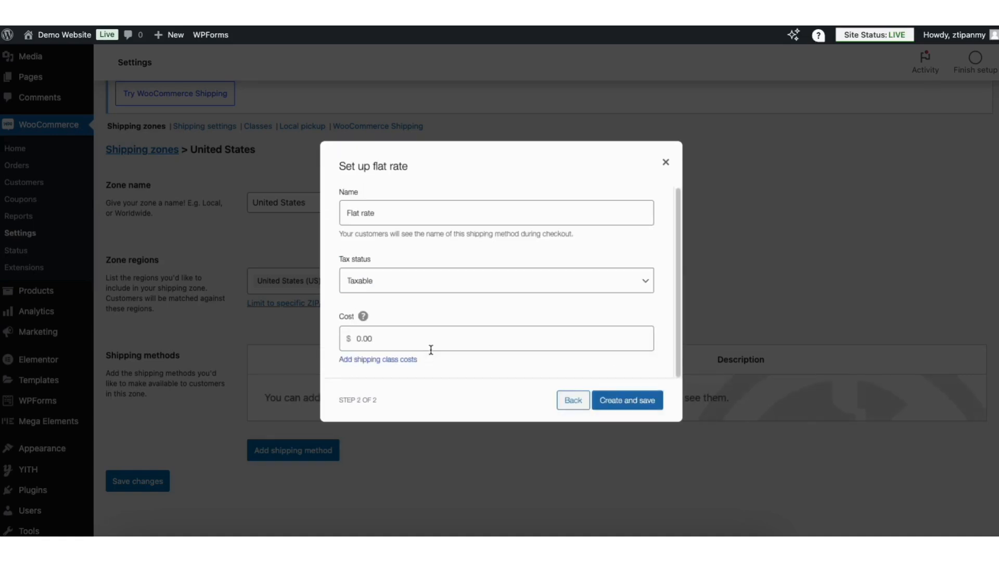
click(379, 339)
text(5.00)
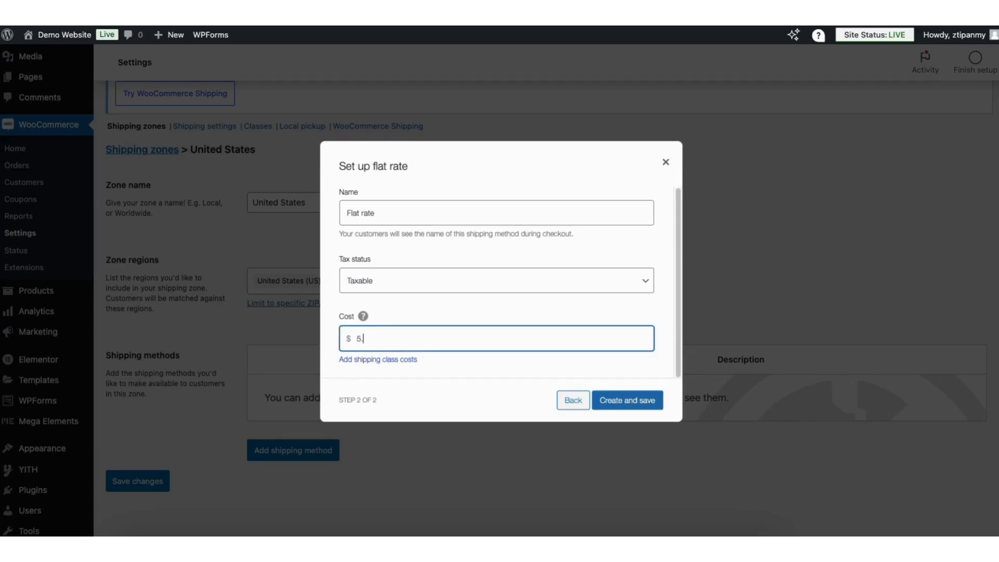
click(626, 404)
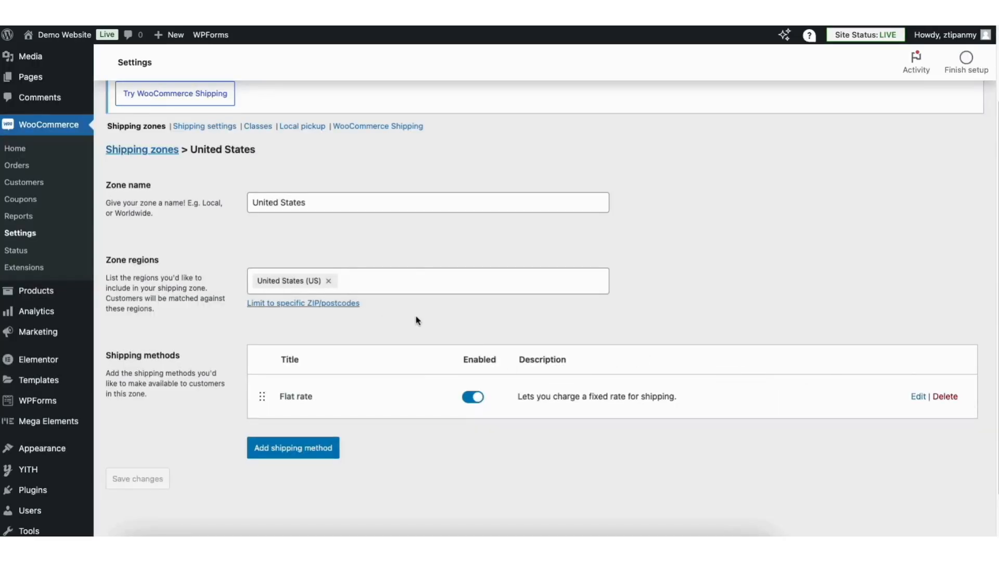
- Add a Flat rate shipping method costing 15.00 to the Rest of the world zone, and open the general shipping settings
click(149, 154)
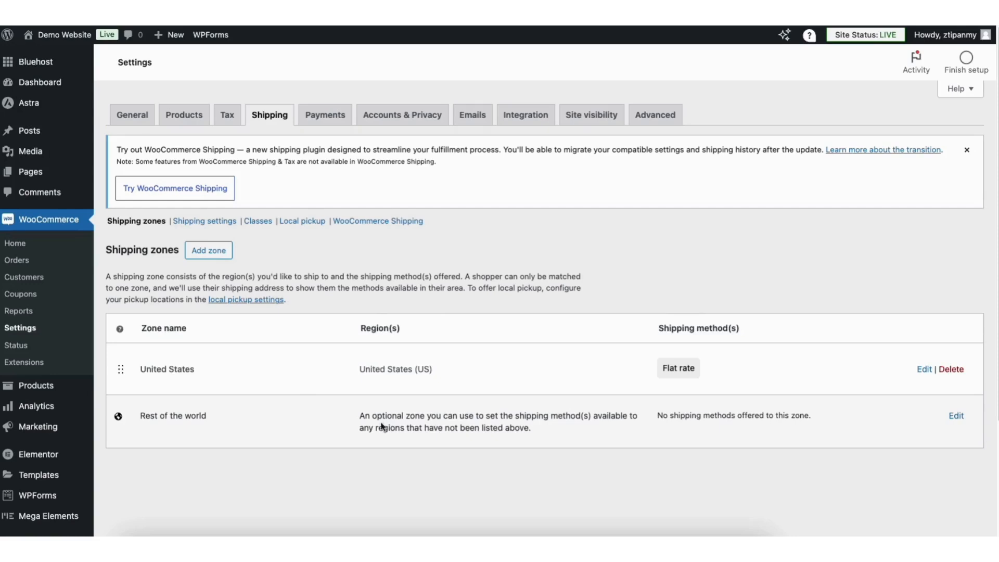
click(955, 415)
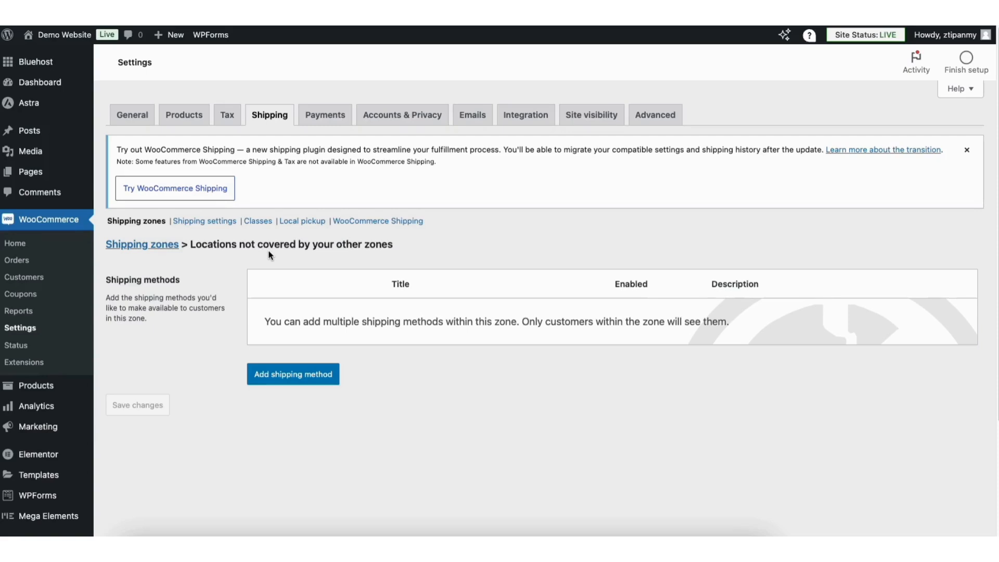
click(282, 373)
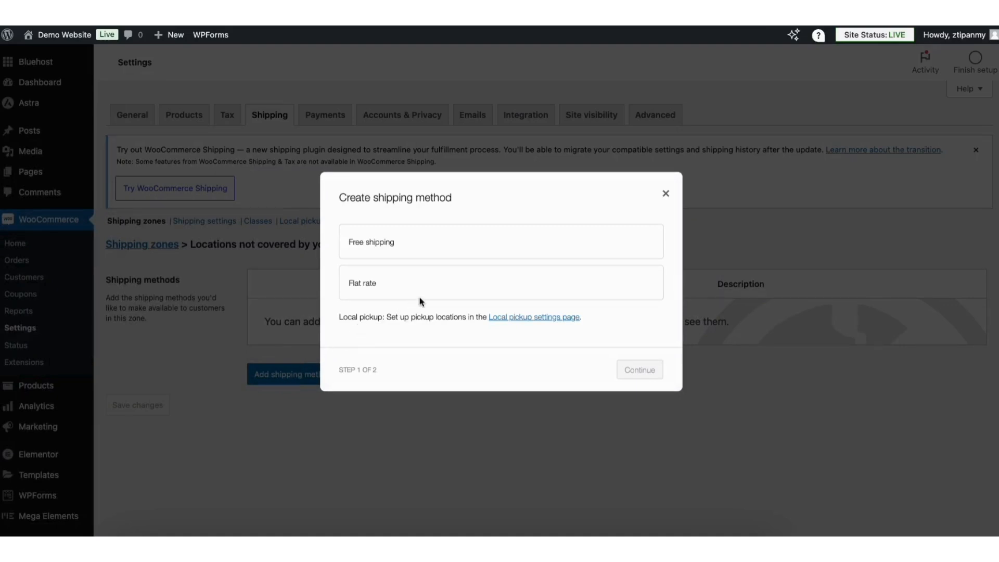
click(457, 290)
click(640, 382)
click(370, 339)
text(15.00)
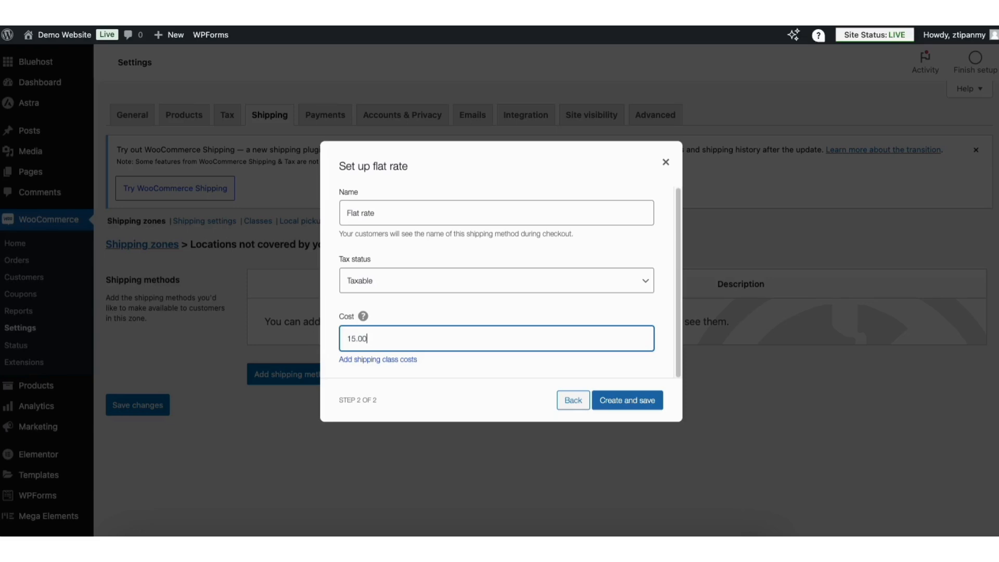
click(604, 401)
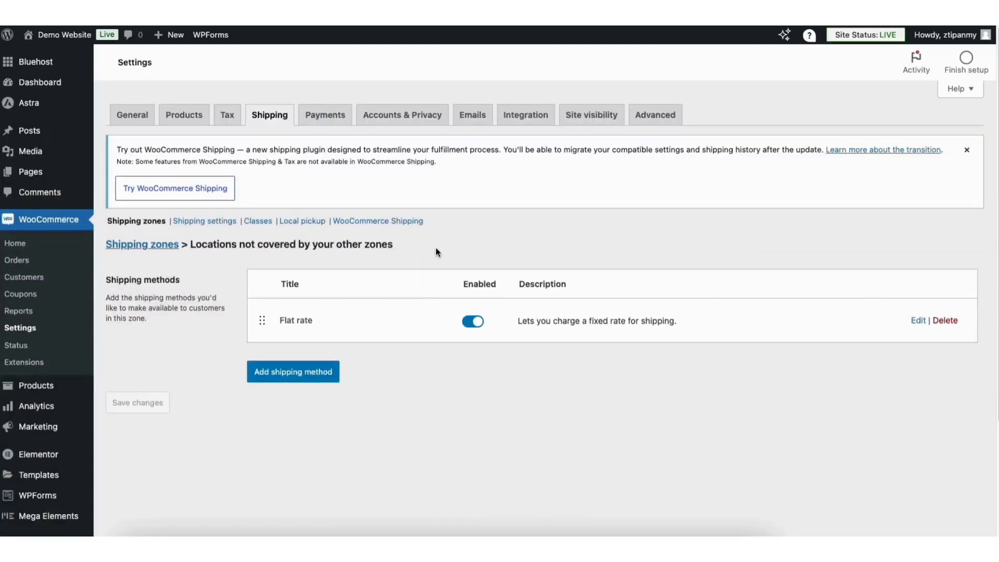
click(205, 221)
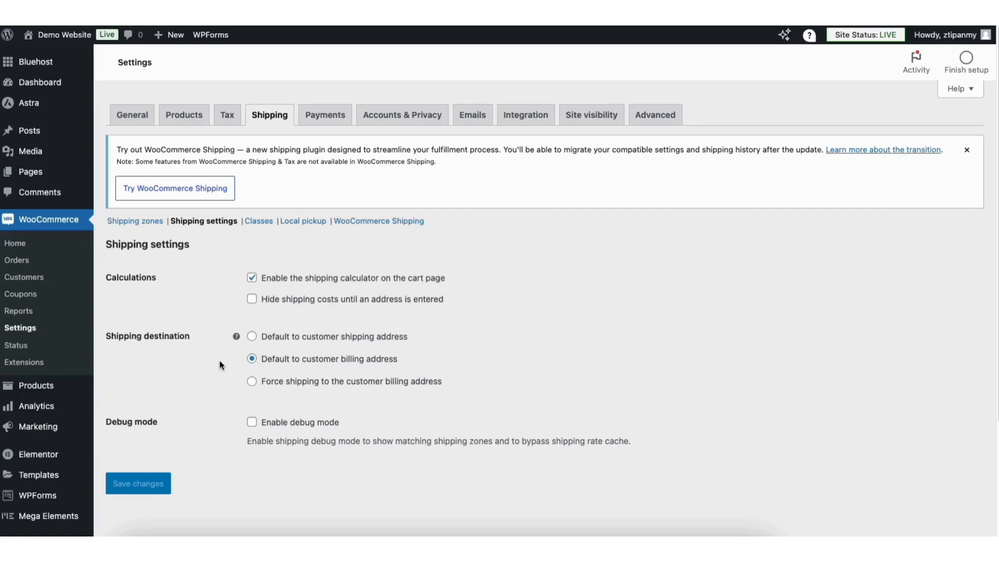
- Search the plugin directory for stripe, then install and activate WooCommerce Stripe Payment Gateway
scroll(220, 360, down, 3)
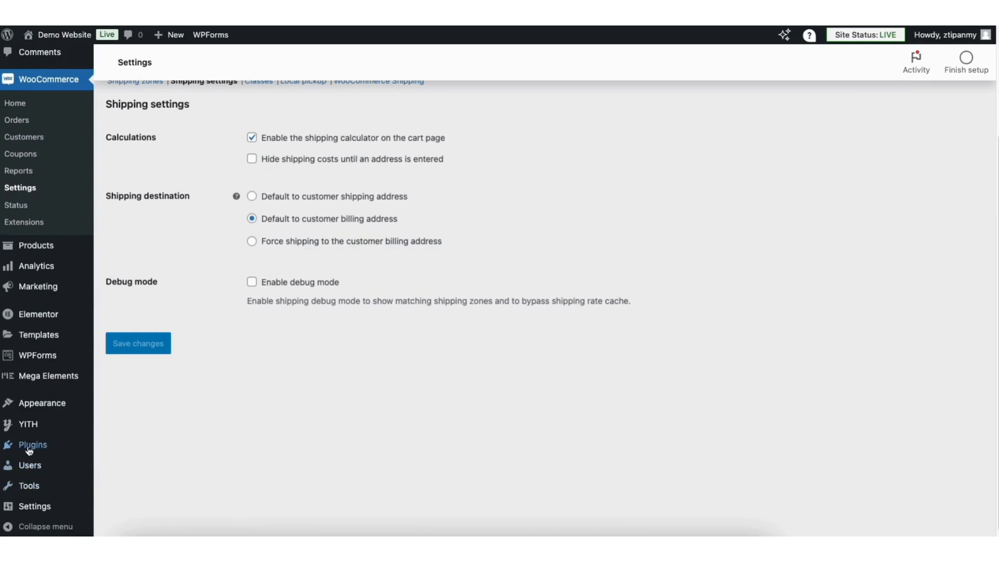
mouse_move(29, 451)
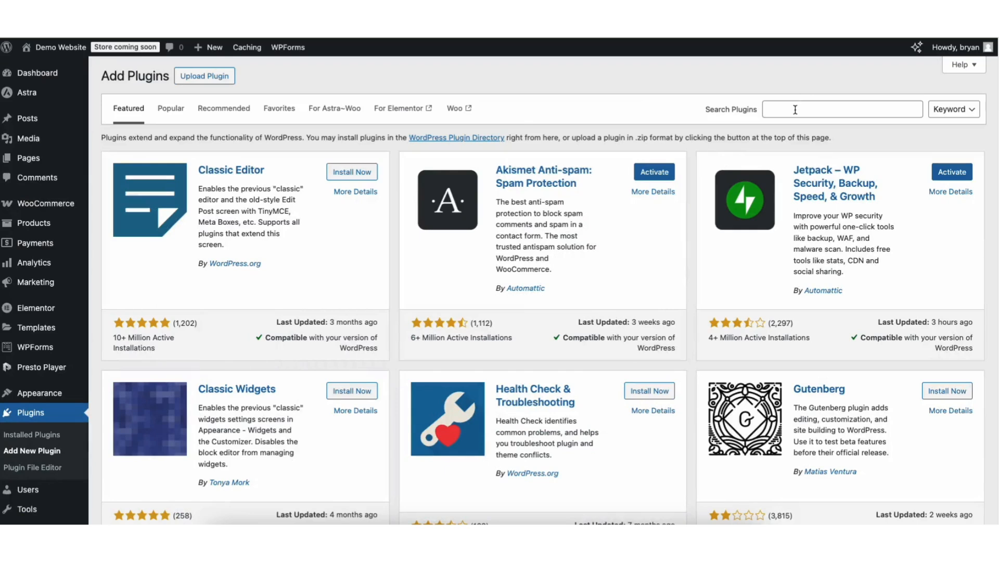
click(795, 109)
text(stripe)
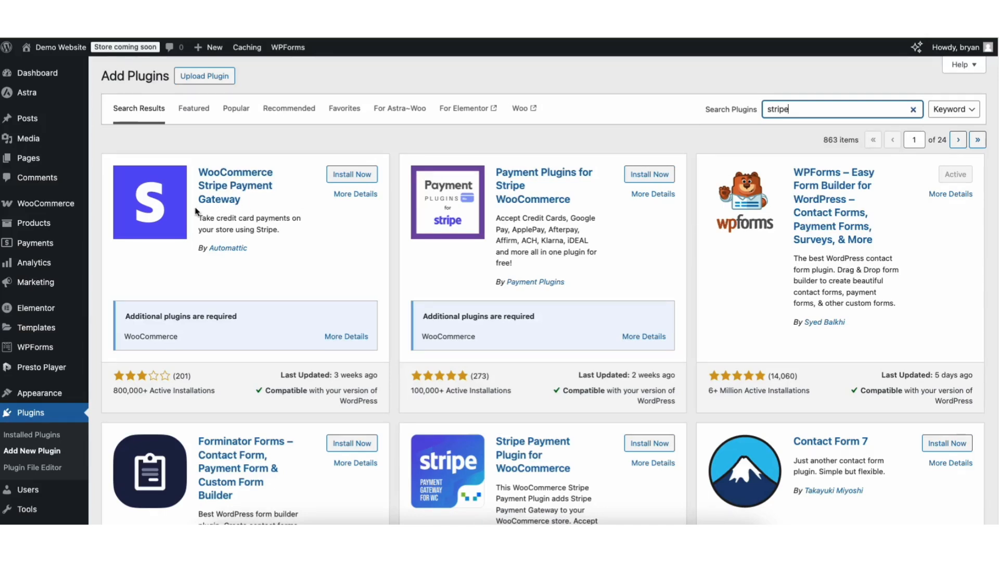
click(343, 177)
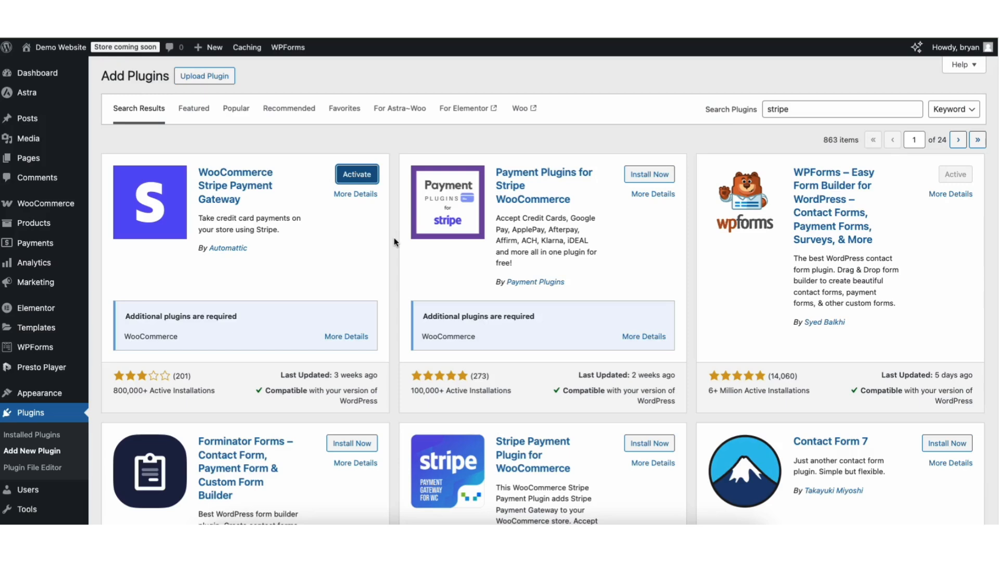
click(349, 178)
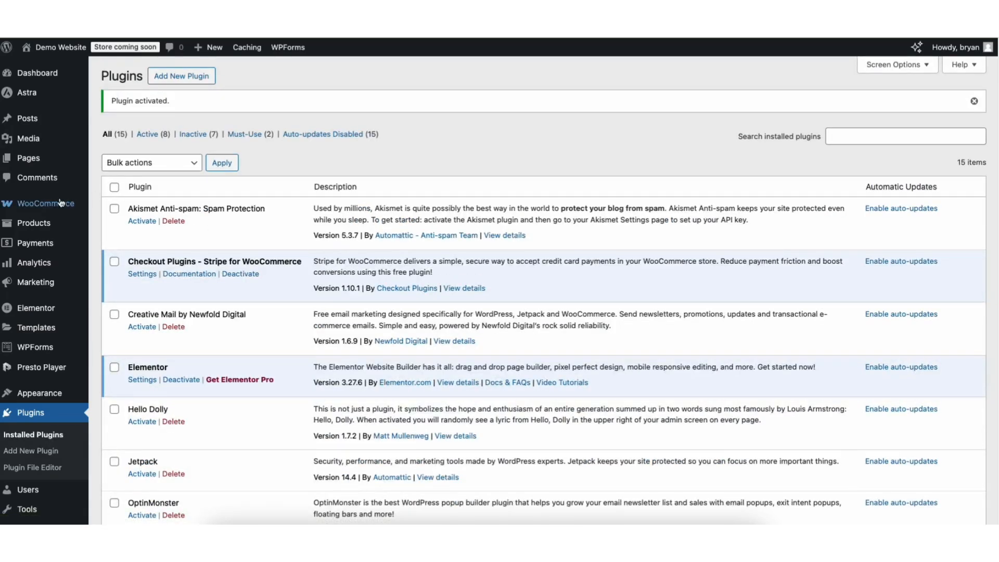
- Enable the Stripe gateway in the WooCommerce payment settings and start creating or connecting a Stripe account
mouse_move(50, 206)
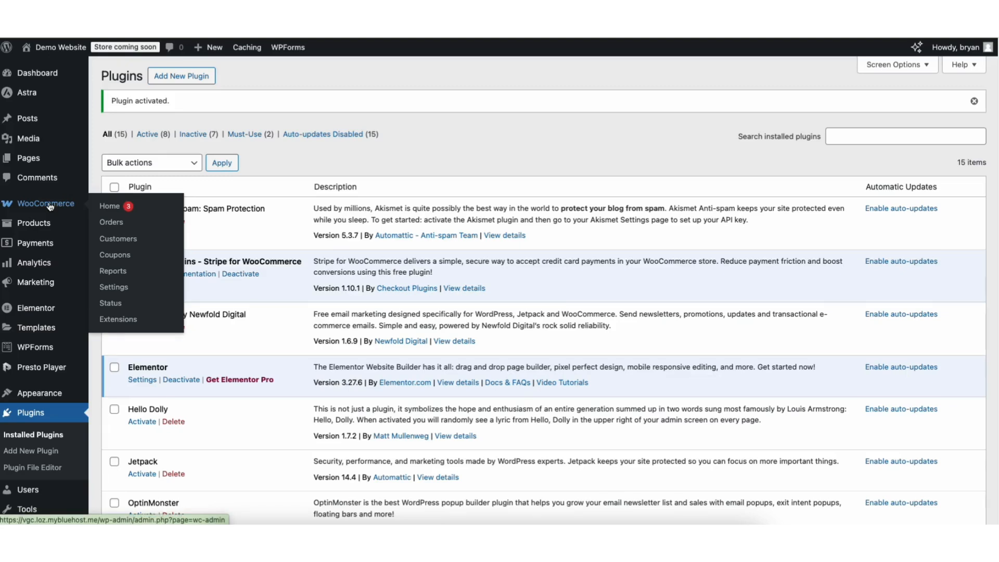
click(115, 289)
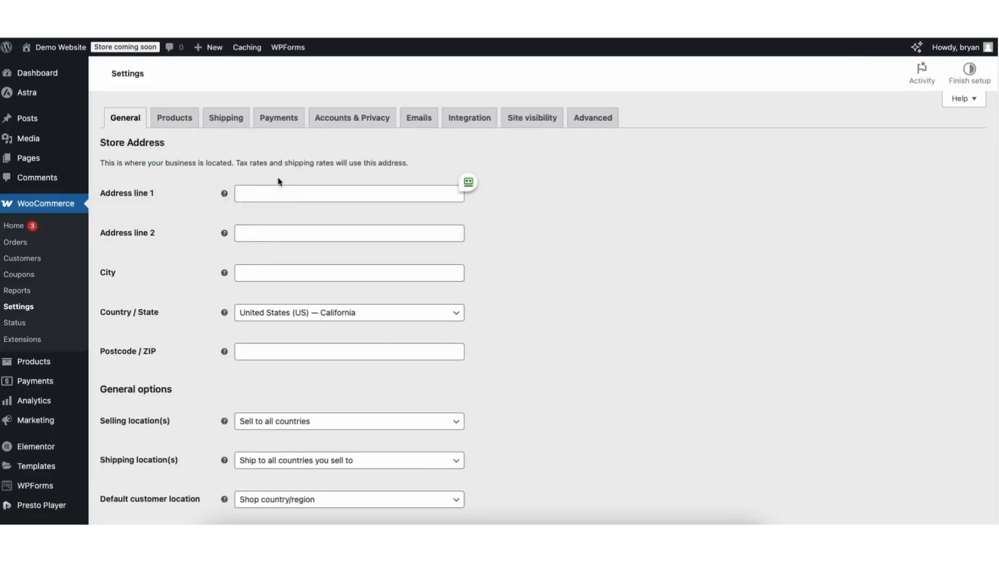
click(278, 118)
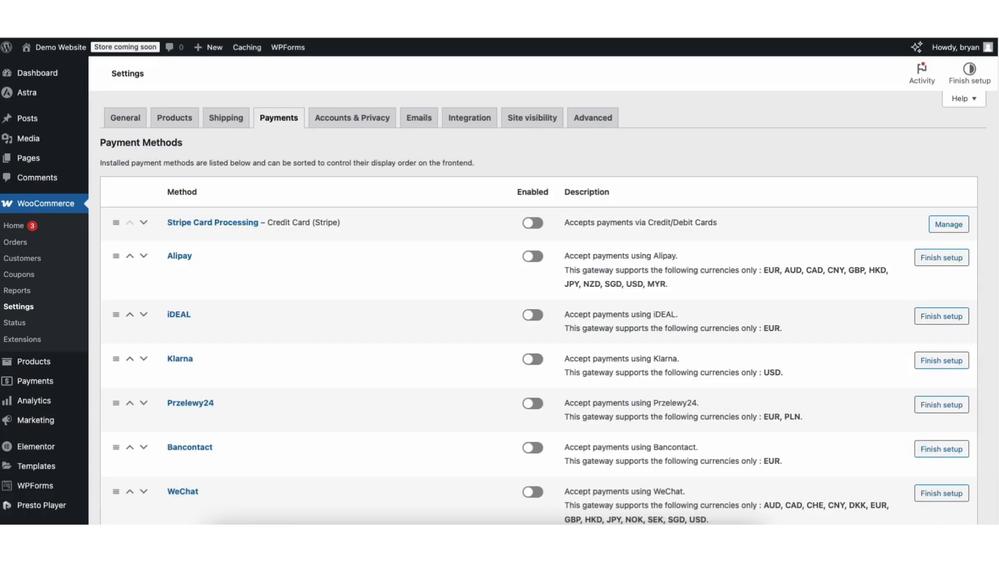
scroll(588, 325, down, 5)
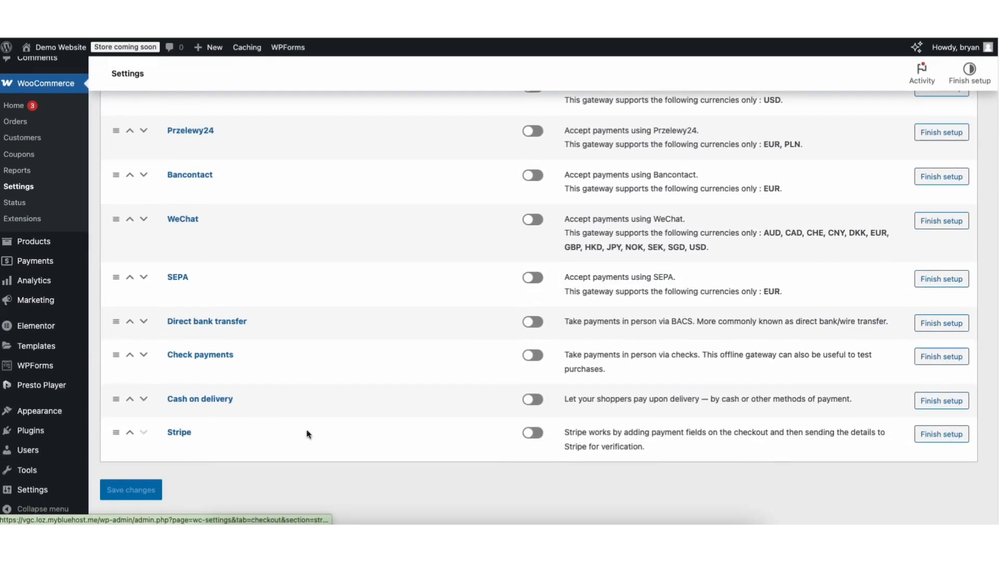
click(533, 433)
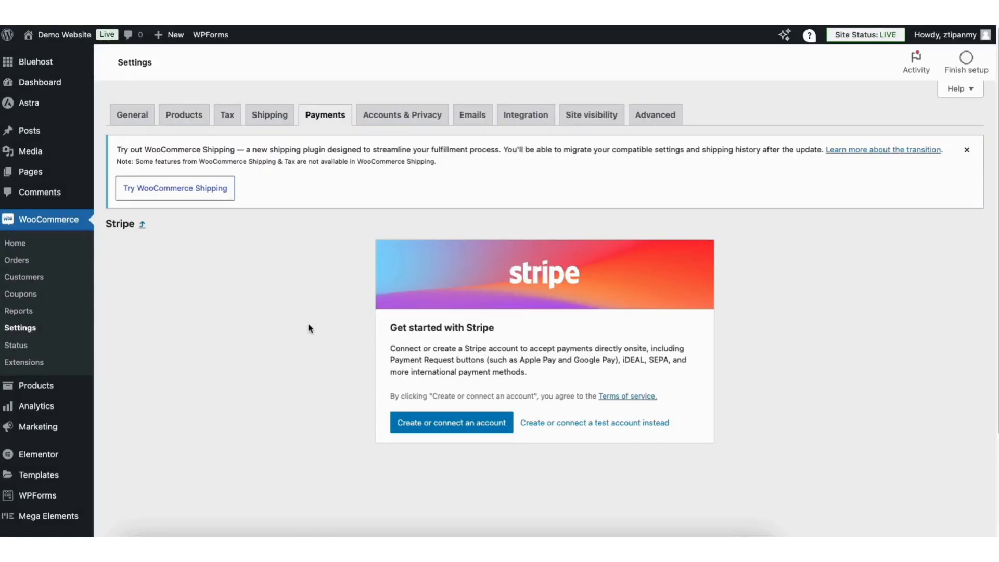
click(431, 426)
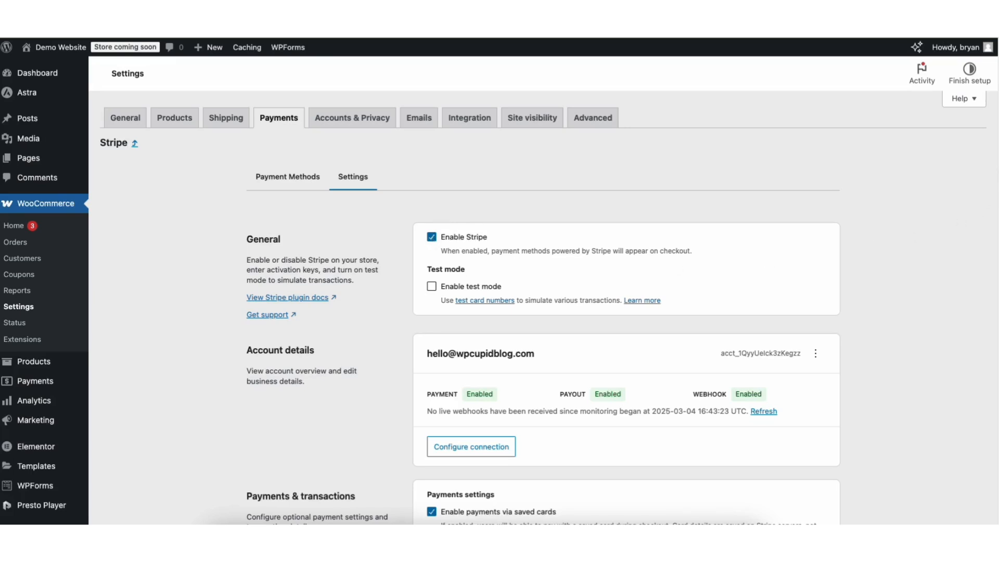
scroll(995, 182, down, 3)
scroll(994, 208, down, 2)
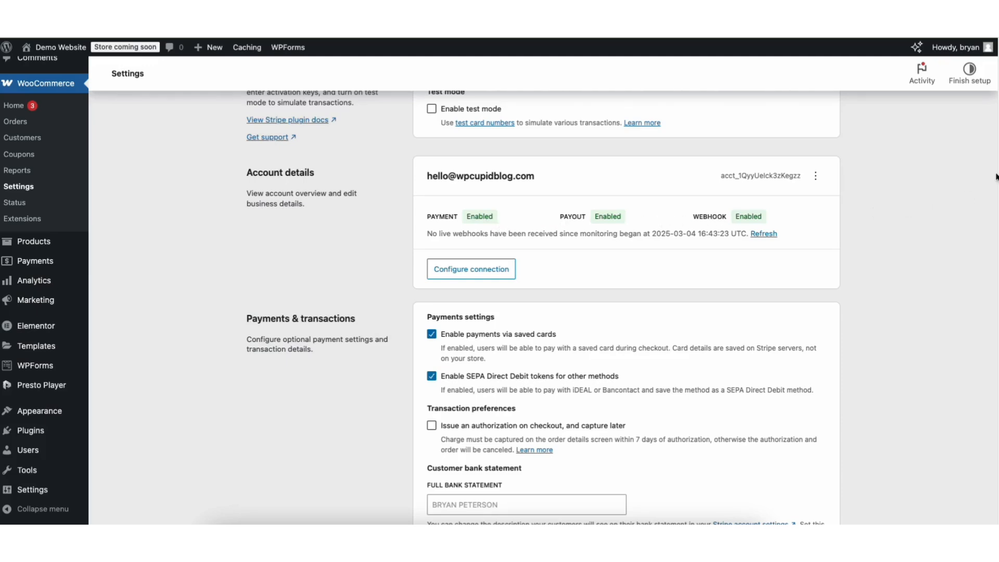
scroll(595, 212, down, 3)
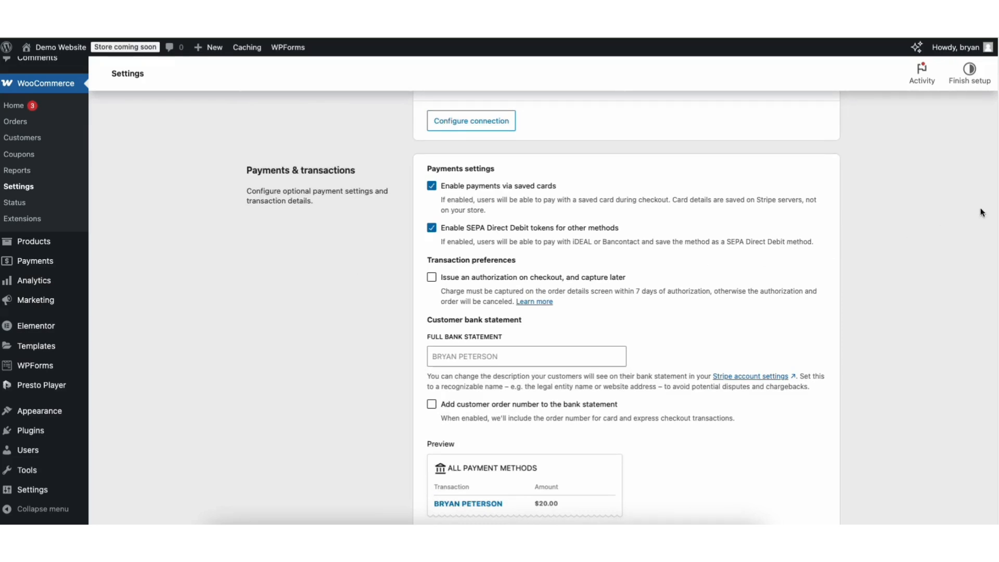
scroll(992, 318, down, 5)
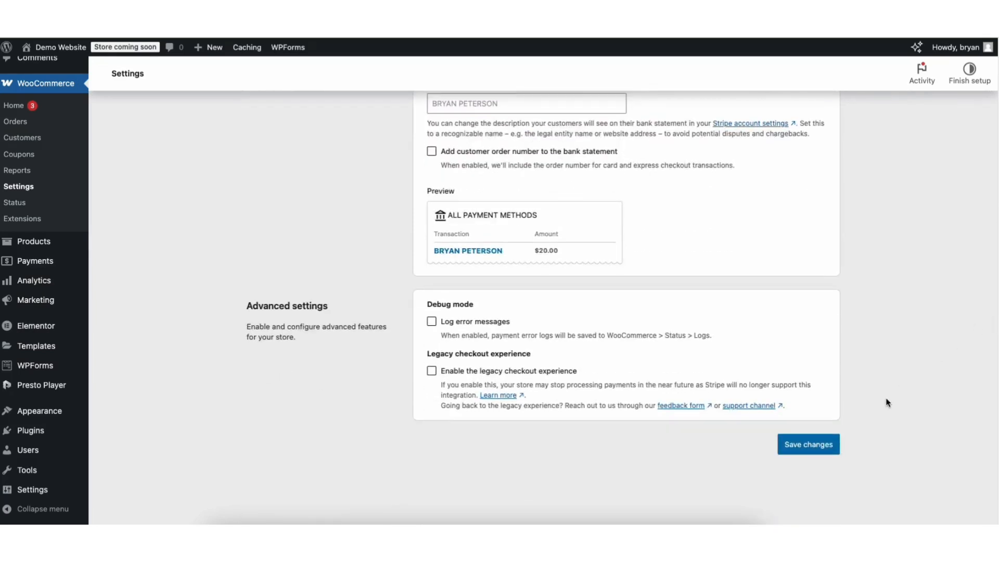
click(803, 447)
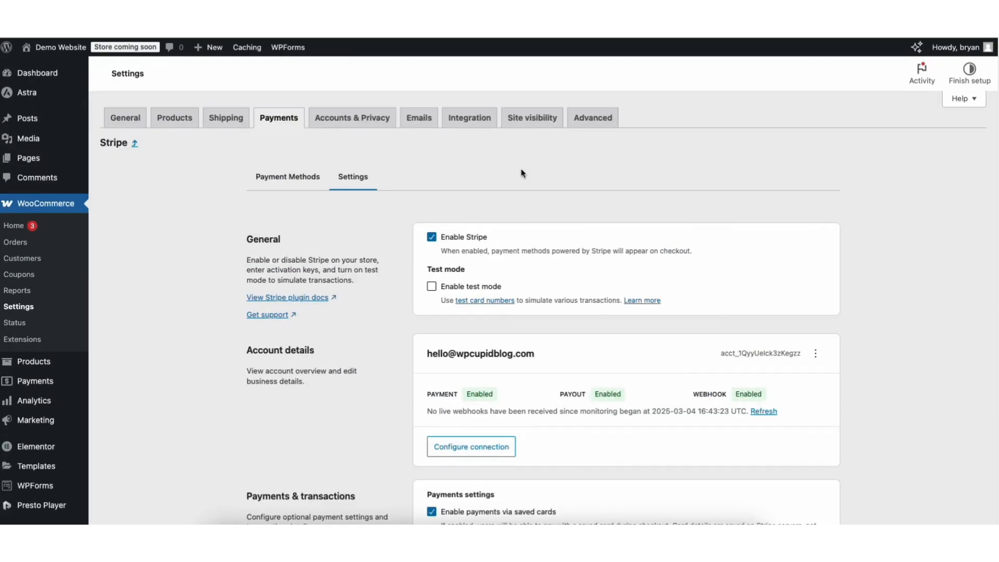
- Open Stripe's payment methods and look through the payments that can be accepted on checkout
click(280, 177)
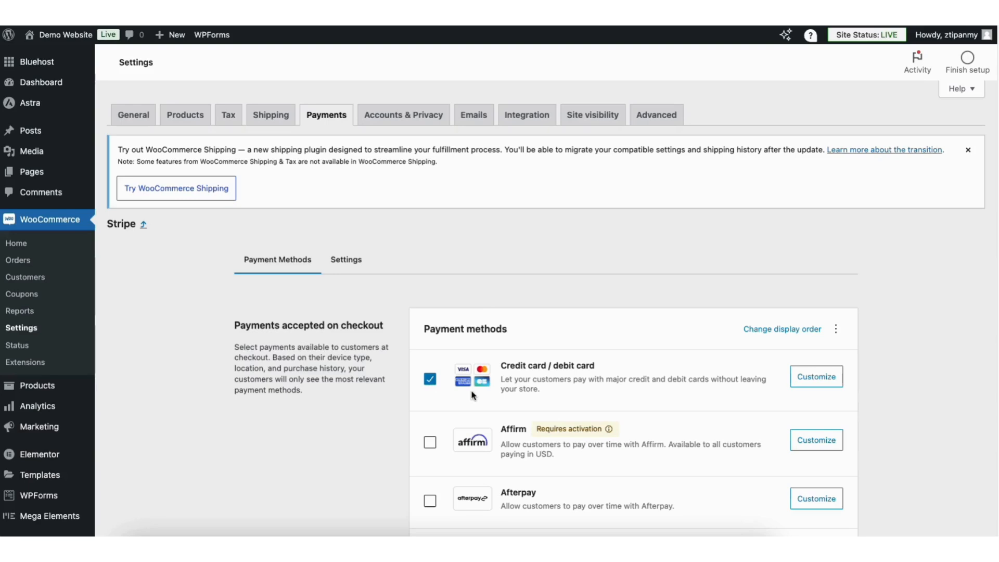
scroll(947, 165, down, 4)
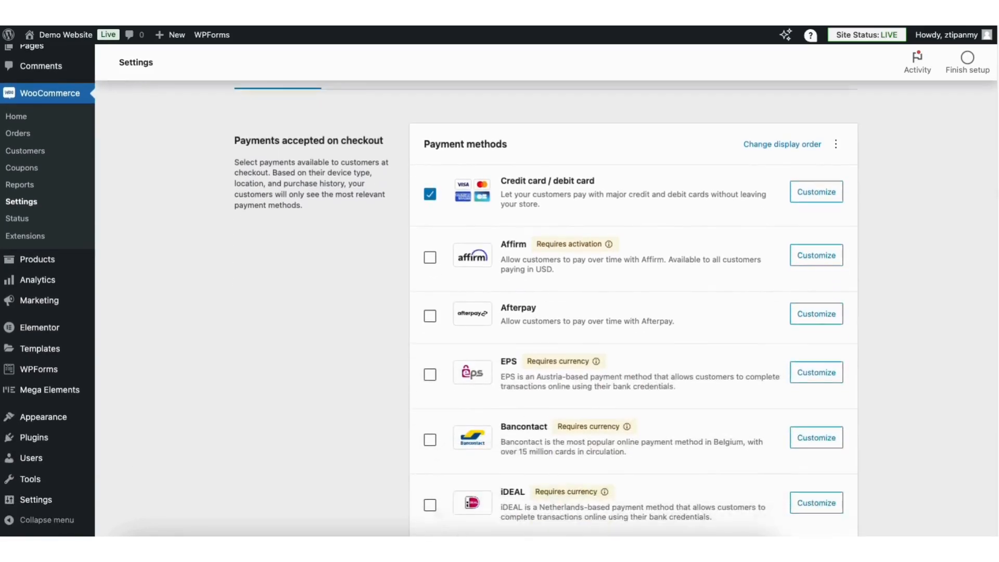
scroll(545, 309, down, 2)
- Enable Afterpay as a checkout payment method and remove it from checkout again
click(430, 234)
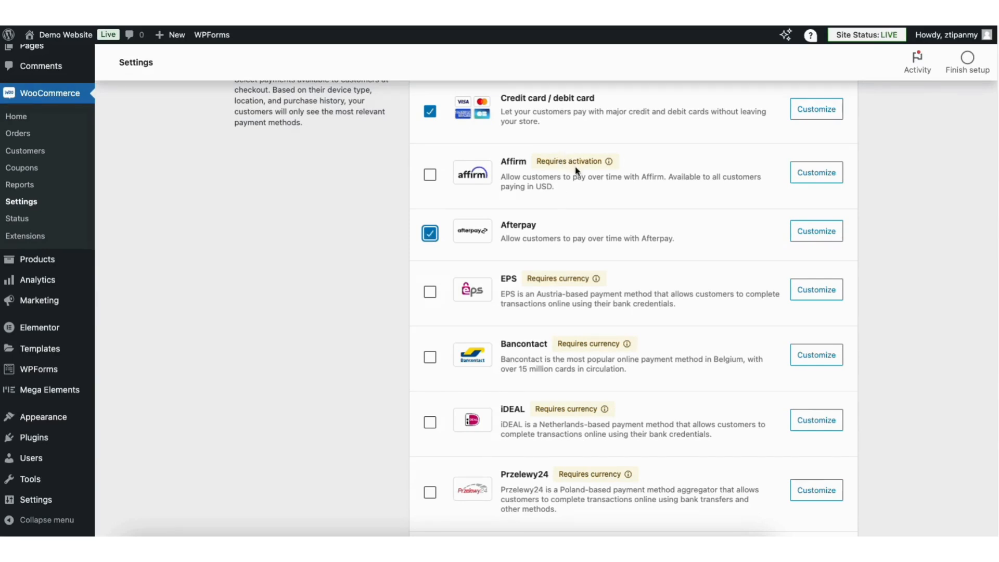
click(430, 234)
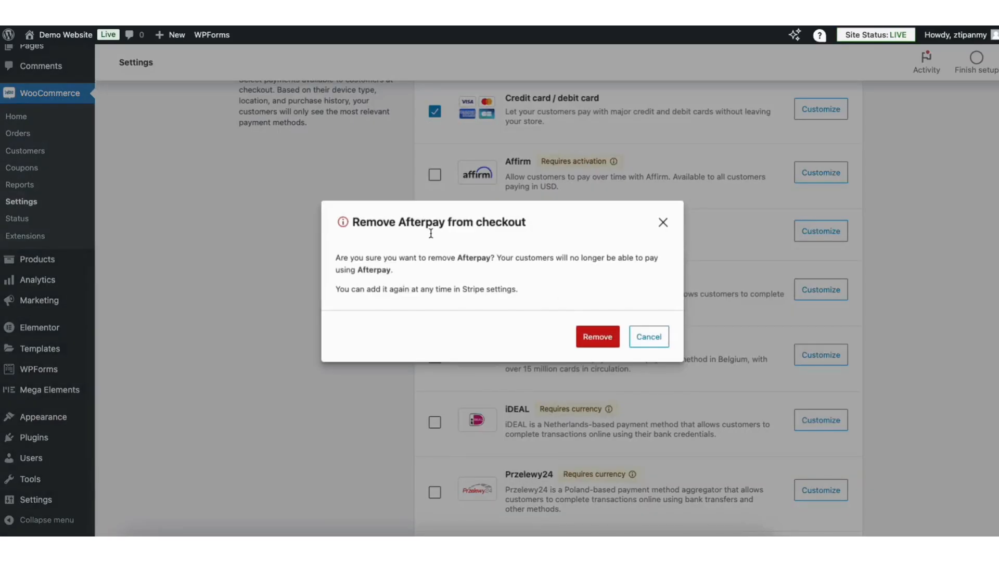
click(598, 338)
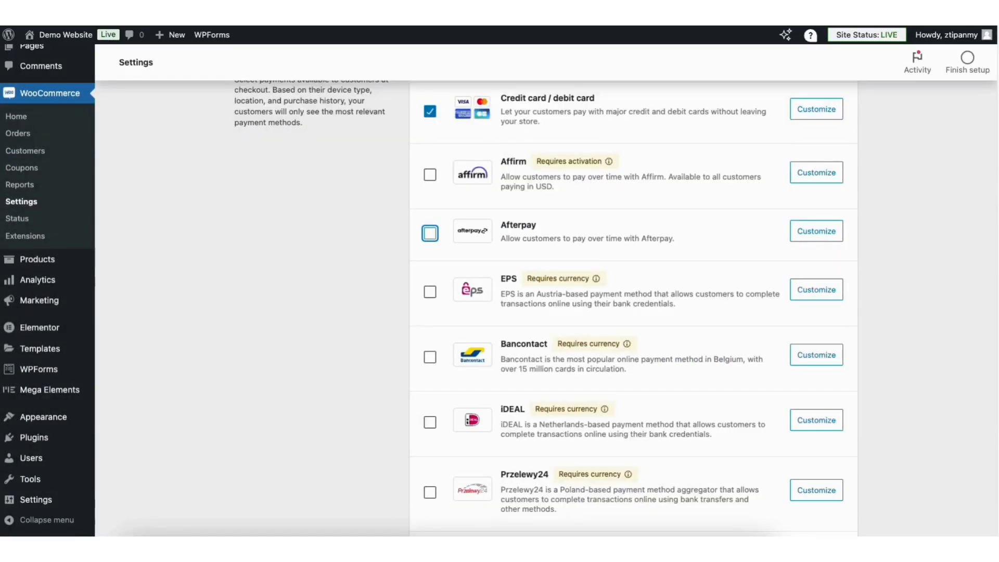
- Look through the remaining Stripe payment methods and the express checkout options
scroll(987, 229, down, 7)
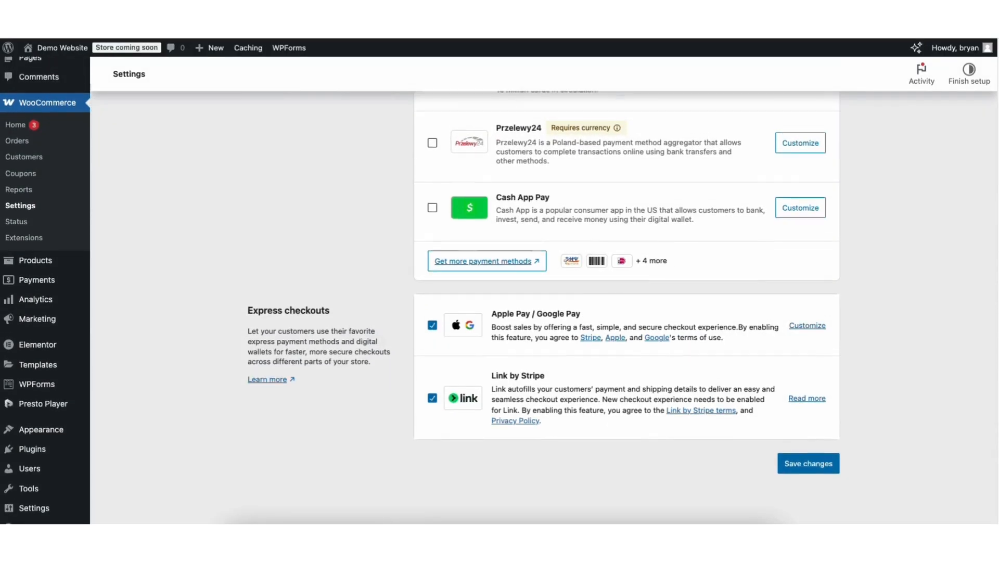
scroll(988, 281, up, 15)
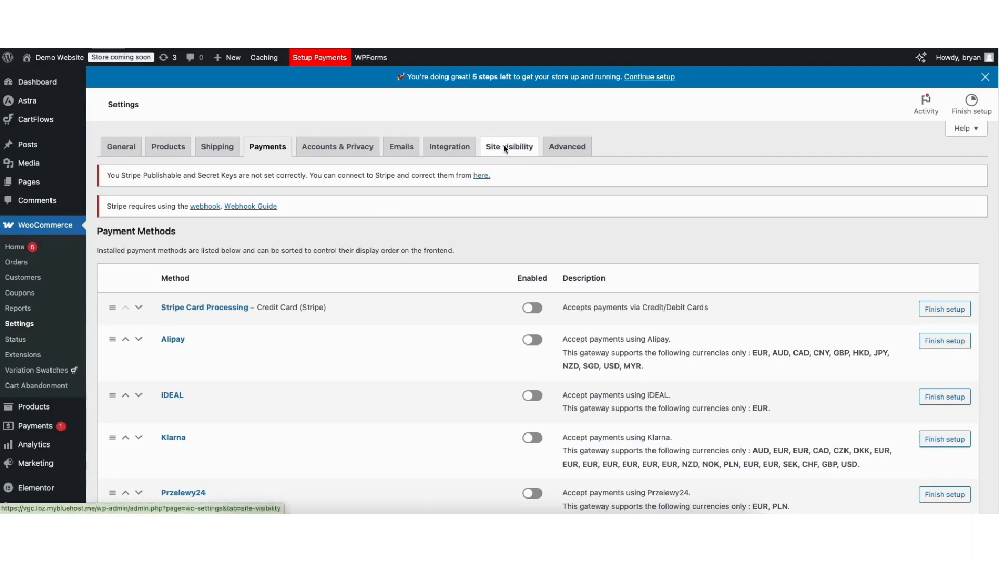
- Set the store's site visibility to Live and save the changes
click(504, 147)
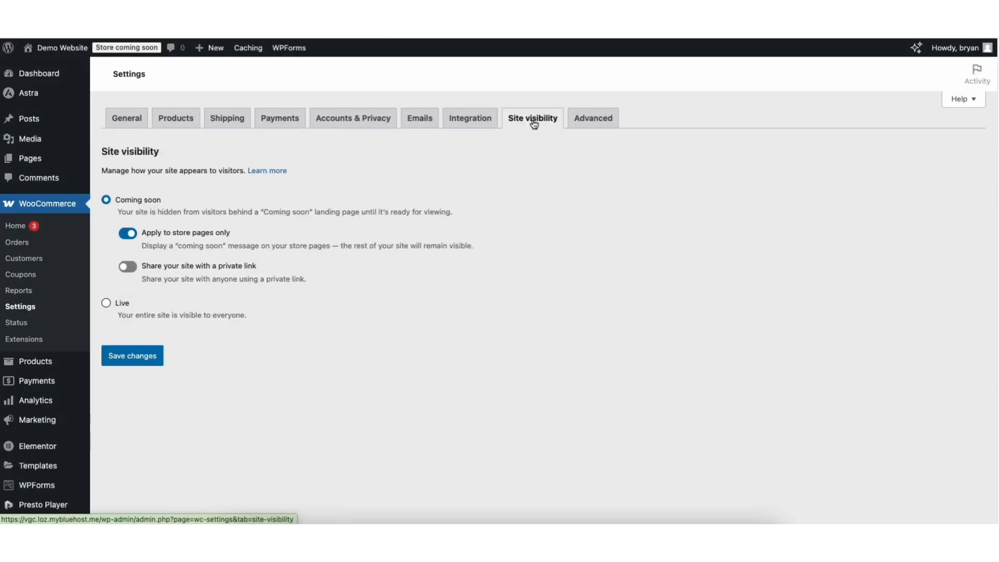
click(106, 302)
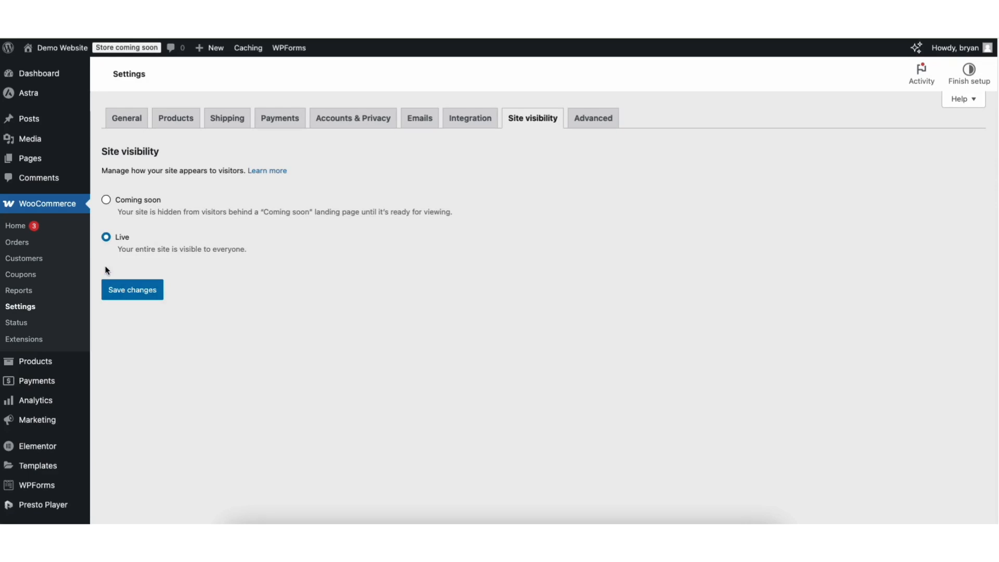
click(130, 291)
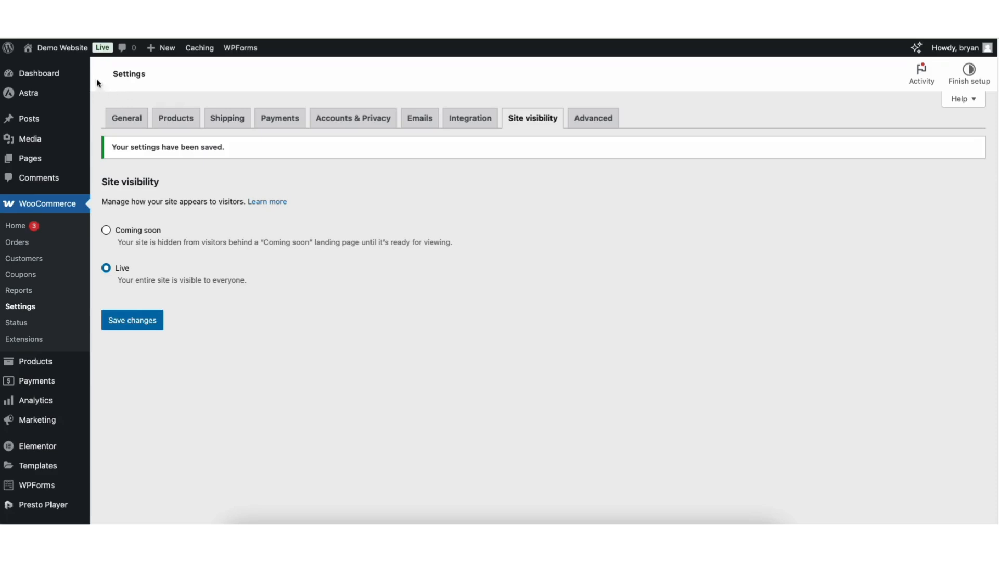
- Visit the store, open the Basic Gray Jeans product page and add one pair to the cart
mouse_move(60, 50)
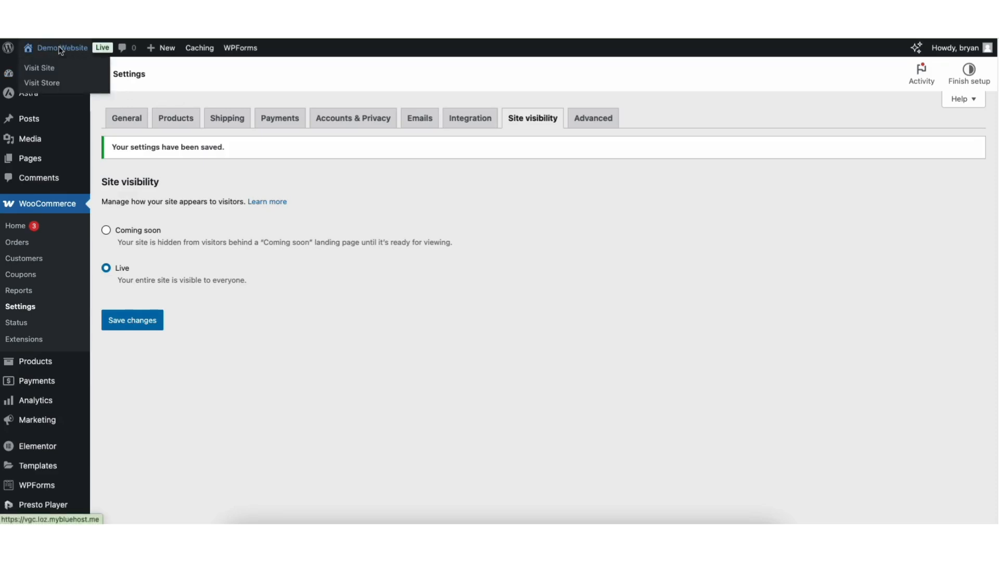
click(49, 84)
scroll(499, 276, down, 3)
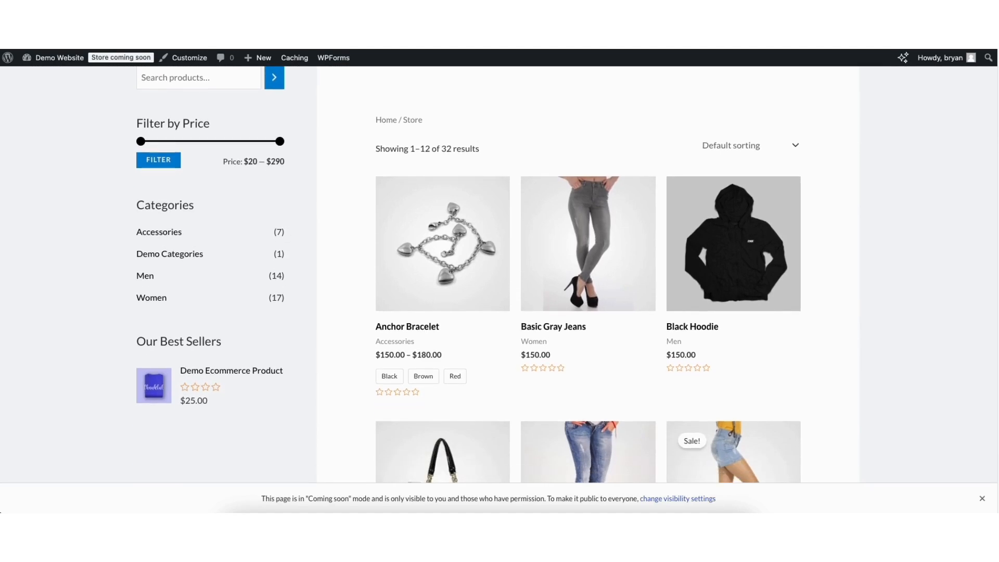
click(591, 229)
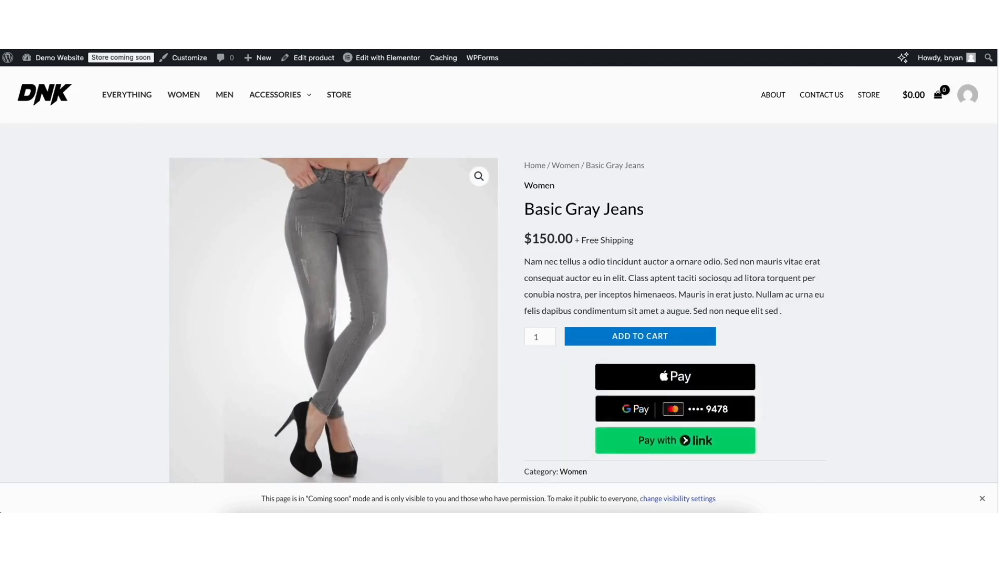
scroll(498, 275, down, 2)
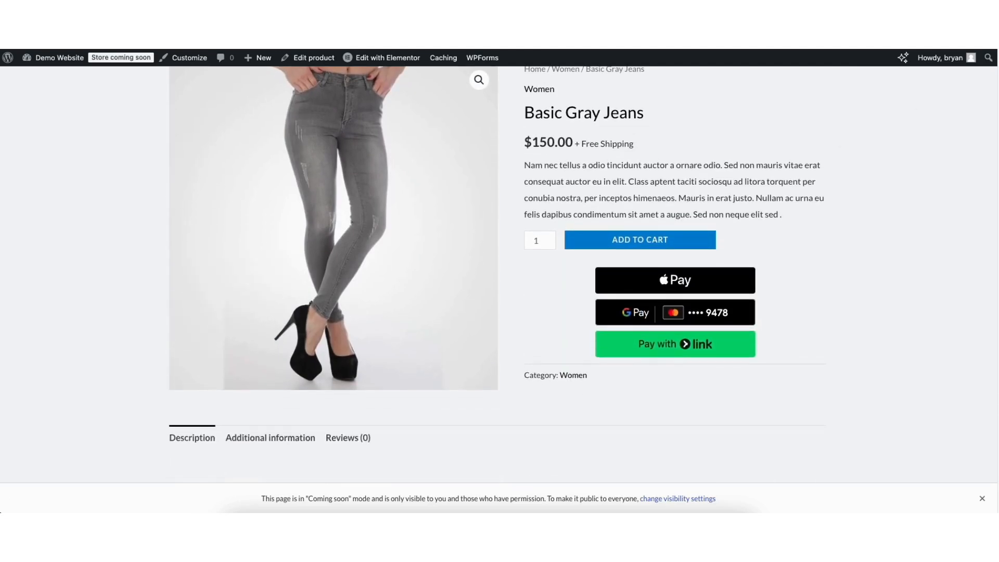
scroll(658, 295, up, 2)
click(645, 336)
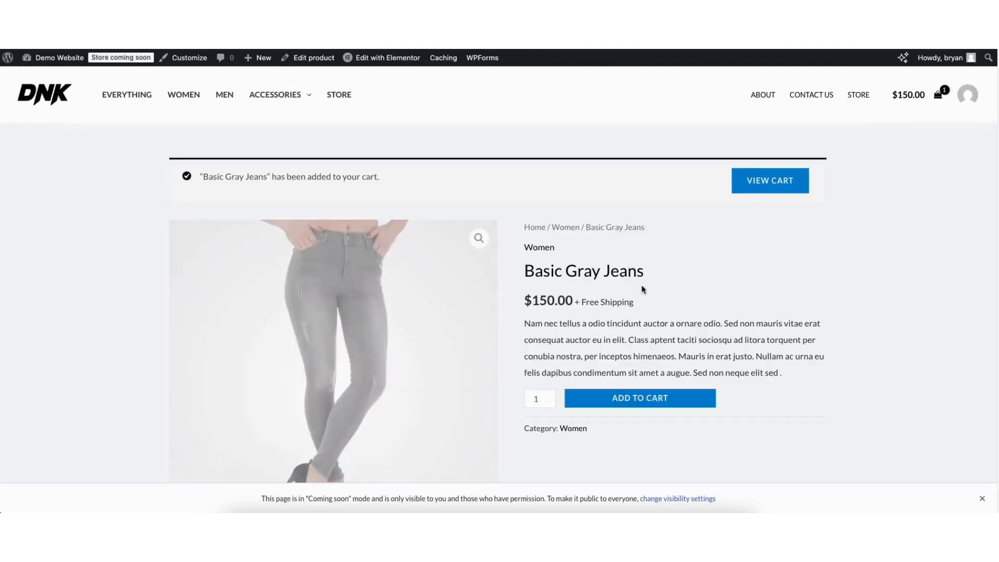
- View the cart and proceed to checkout to review the billing fields and card payment section
click(752, 182)
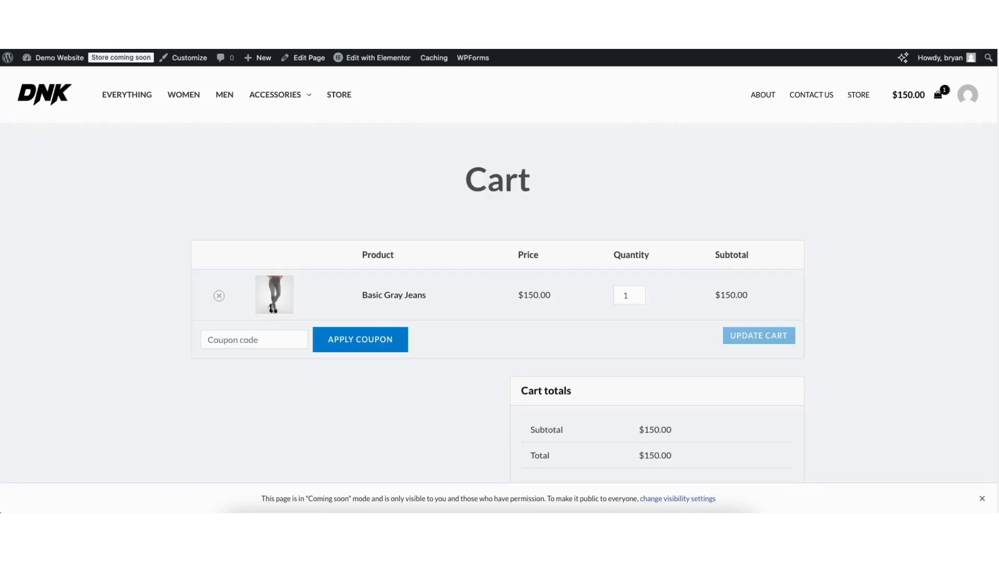
scroll(499, 276, down, 3)
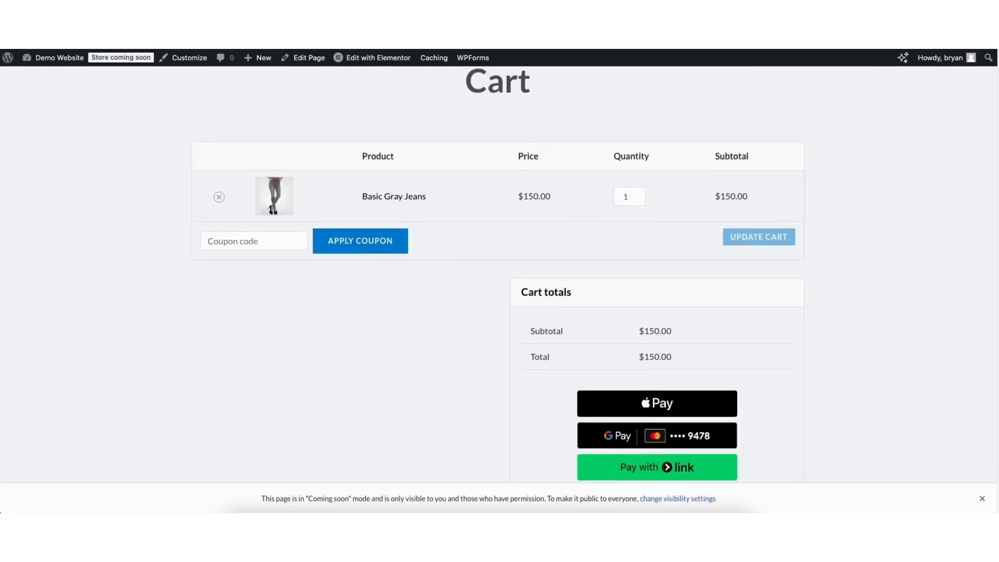
scroll(996, 151, down, 1)
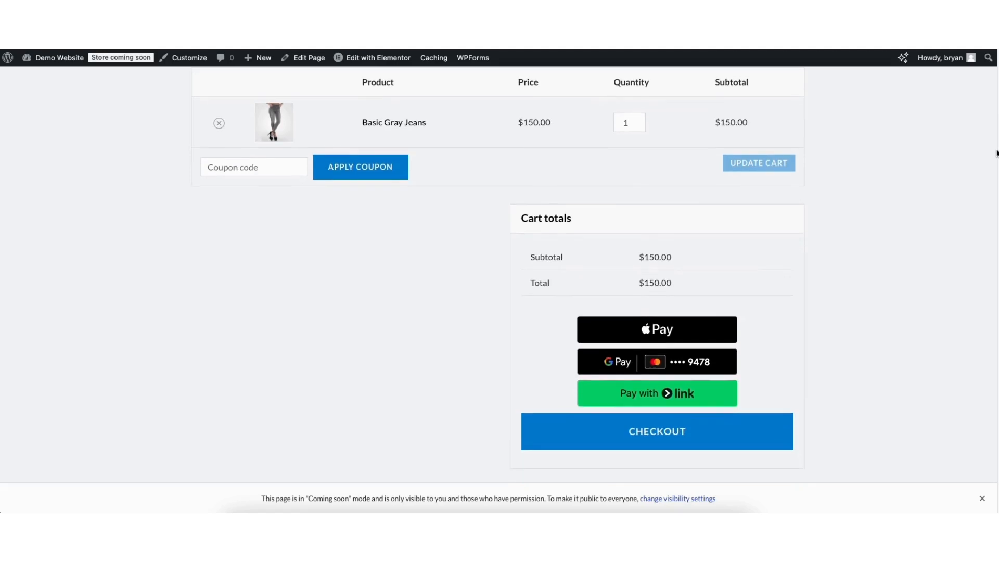
click(612, 419)
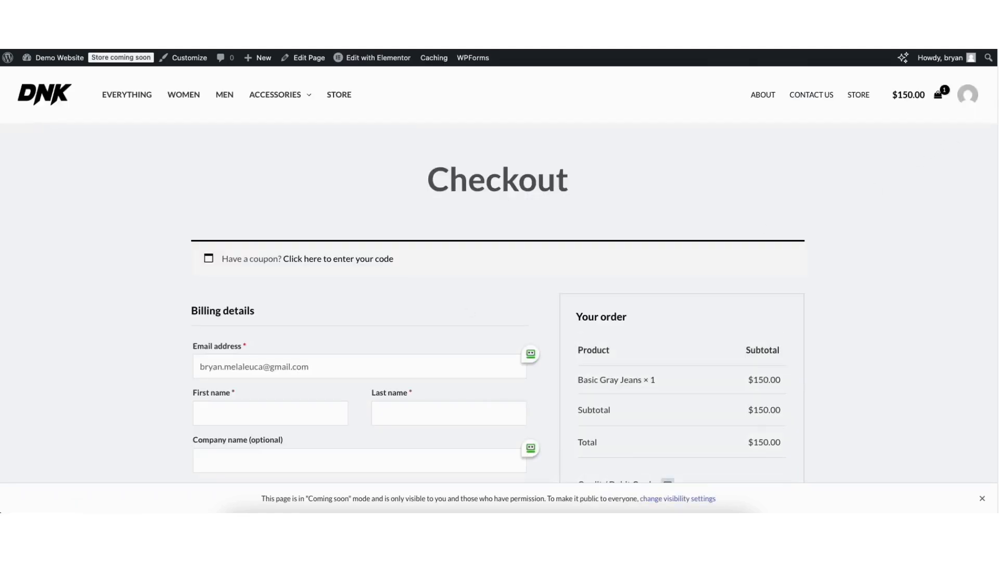
scroll(995, 116, down, 2)
scroll(989, 141, down, 10)
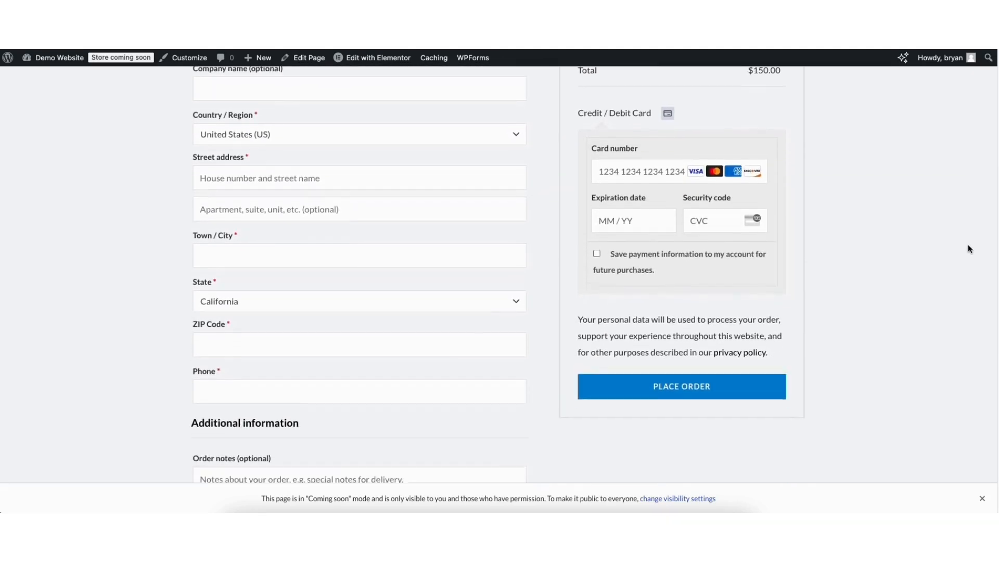
scroll(965, 261, down, 3)
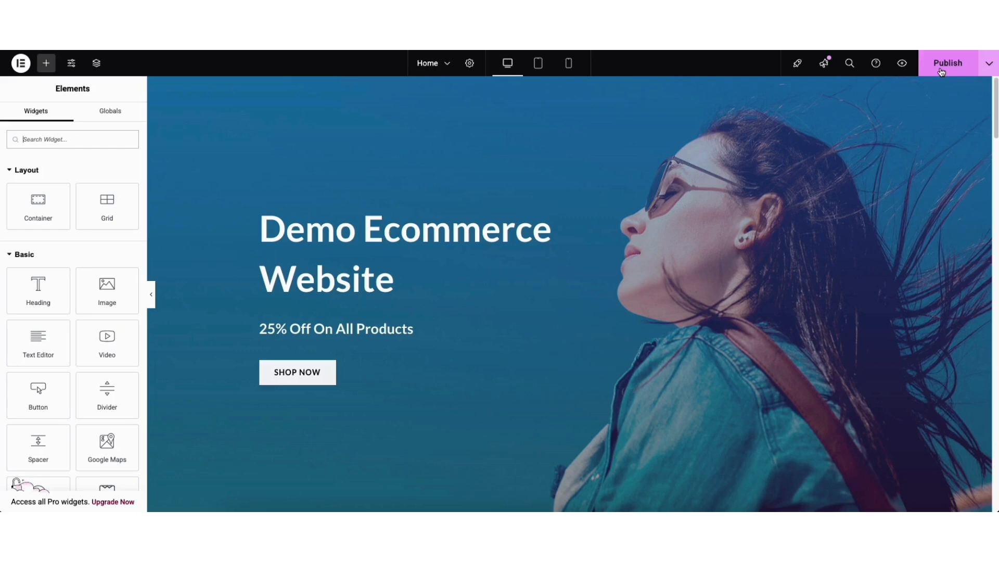
- Check the Home page's publishing options in Elementor, and preview its layout at tablet and mobile sizes before returning to desktop
click(987, 65)
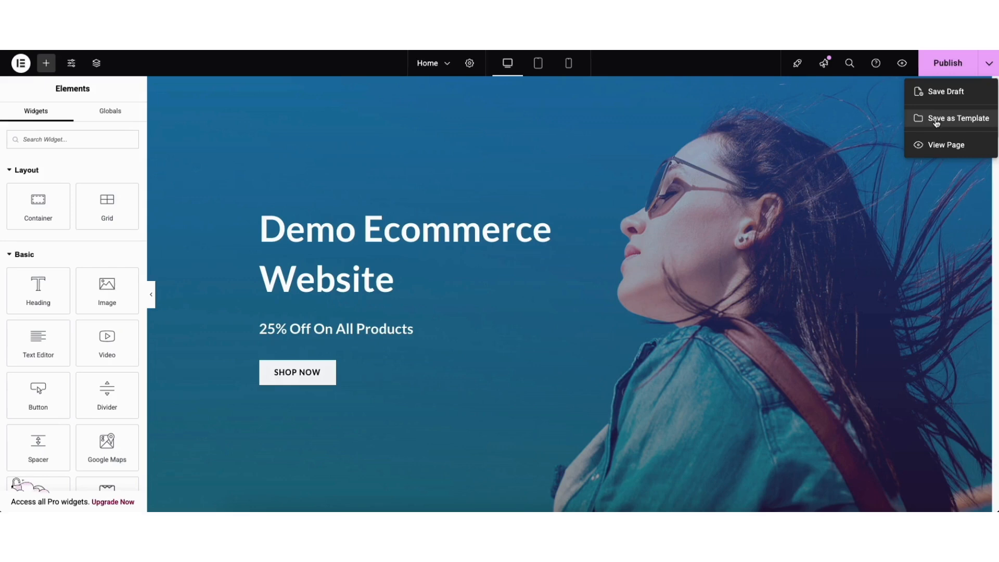
click(889, 119)
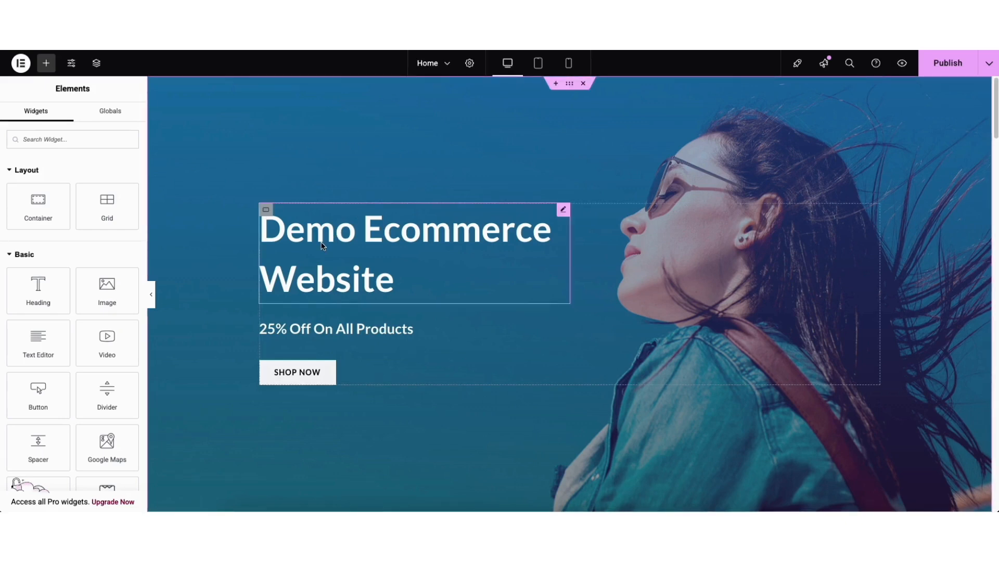
click(538, 65)
scroll(769, 183, down, 10)
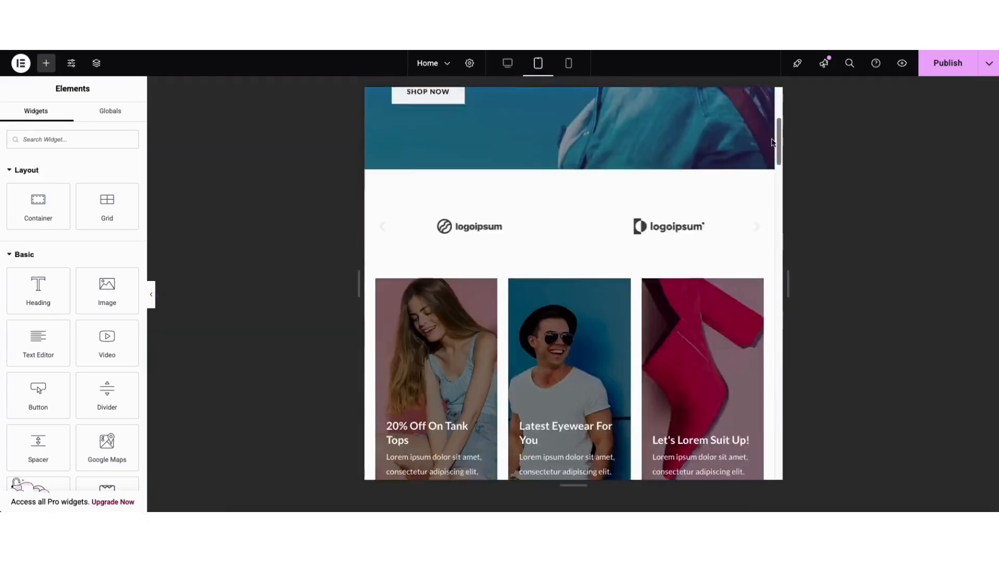
scroll(768, 183, up, 10)
click(569, 63)
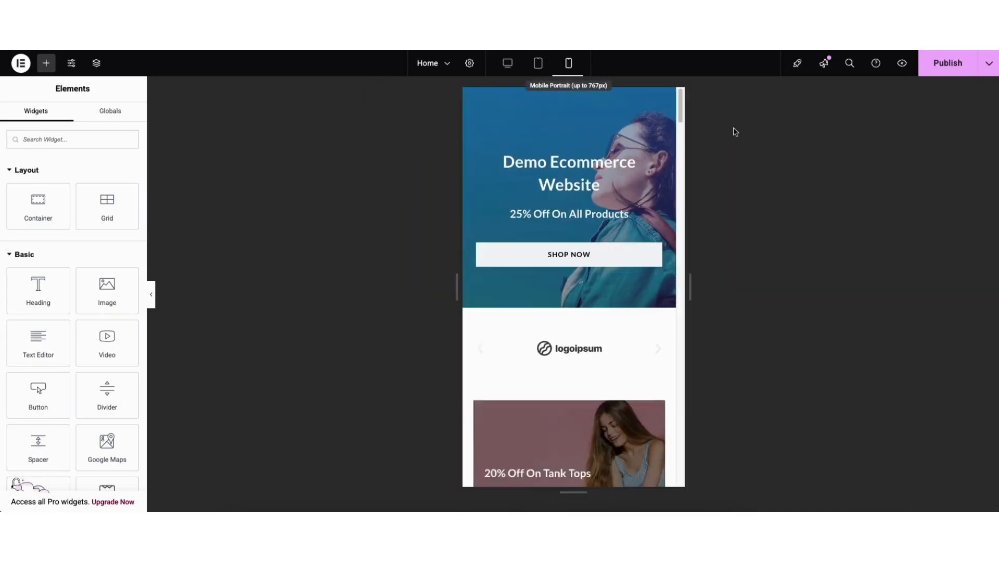
scroll(658, 96, down, 10)
scroll(517, 90, up, 10)
click(507, 63)
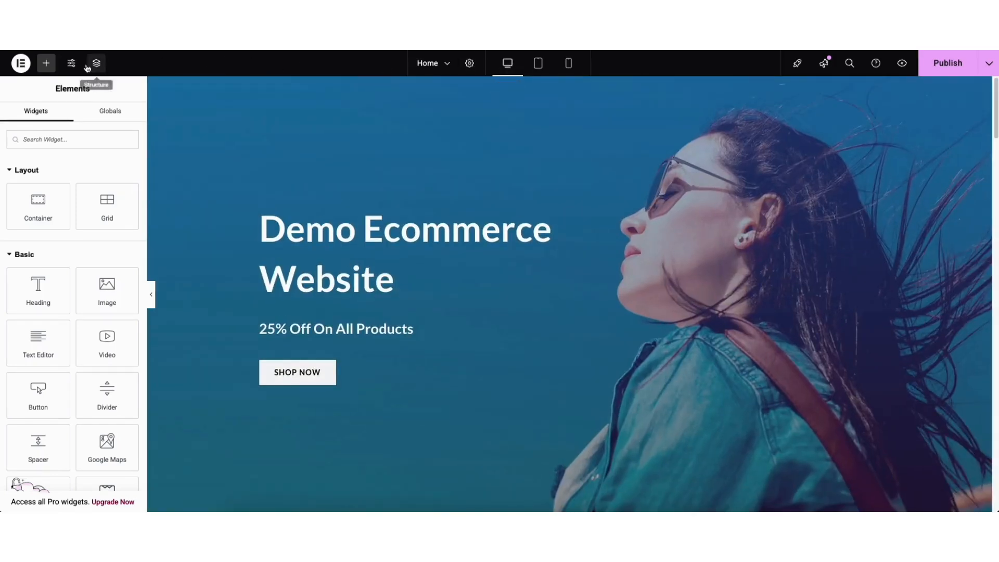
- Look over Elementor's site settings and the Home page's revision history, and exit to WordPress
click(71, 64)
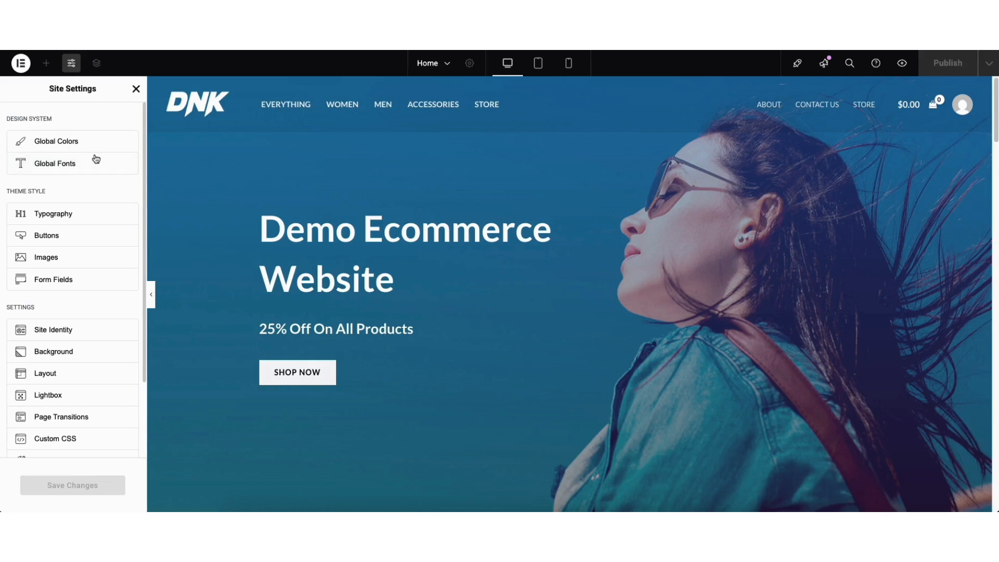
click(136, 88)
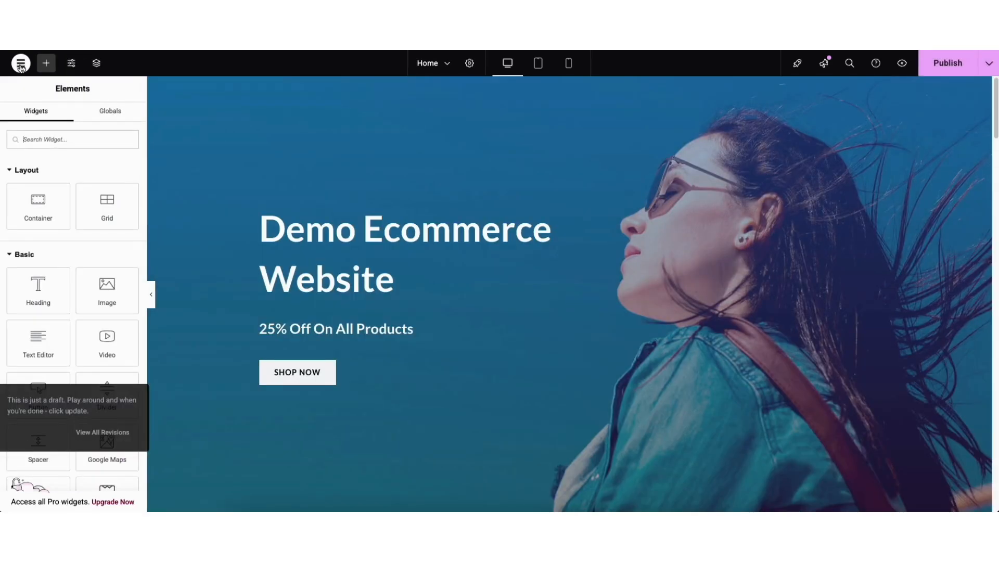
click(21, 63)
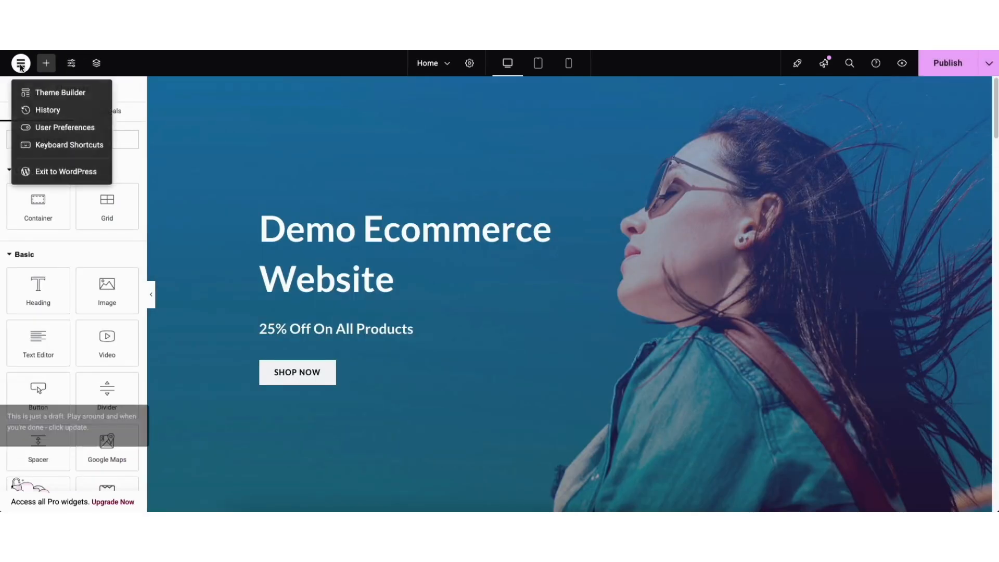
click(37, 109)
click(105, 113)
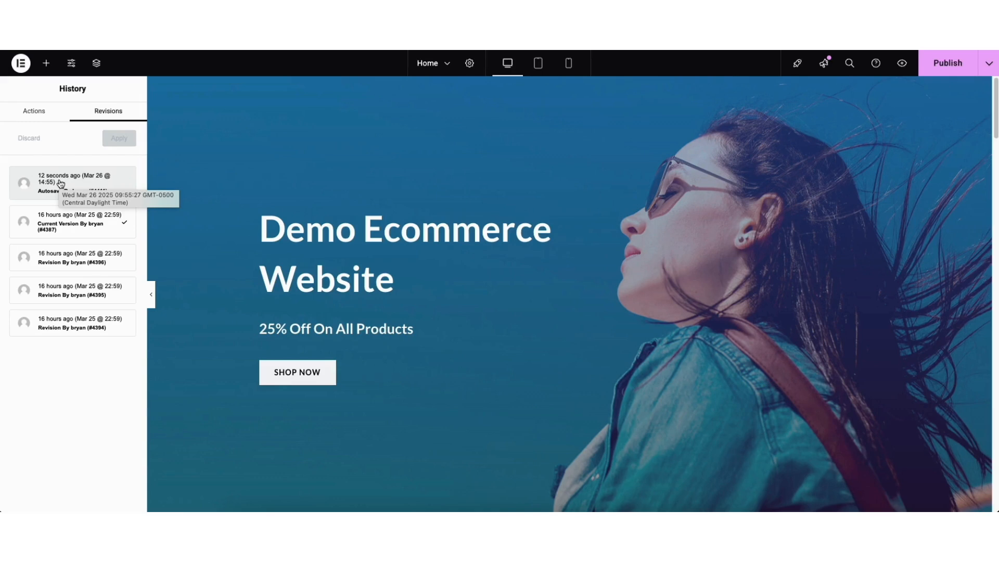
click(21, 66)
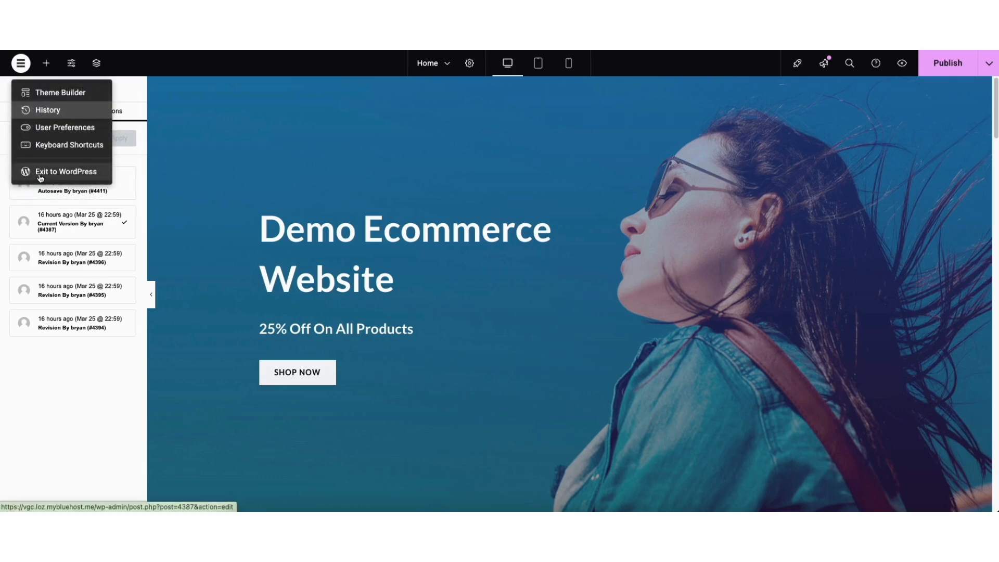
click(40, 173)
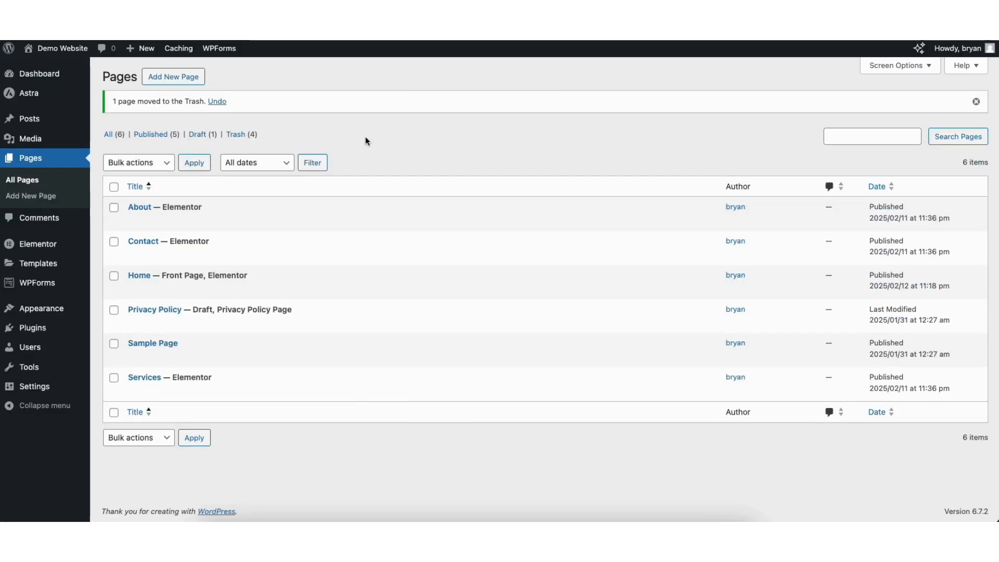
- Open the list of all pages and the media library to look over their contents
click(23, 182)
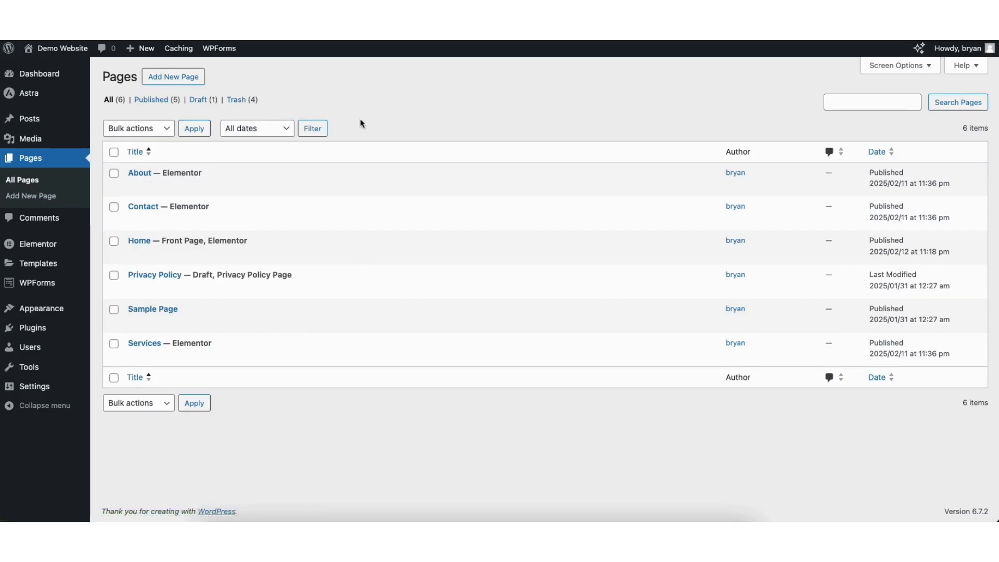
mouse_move(28, 140)
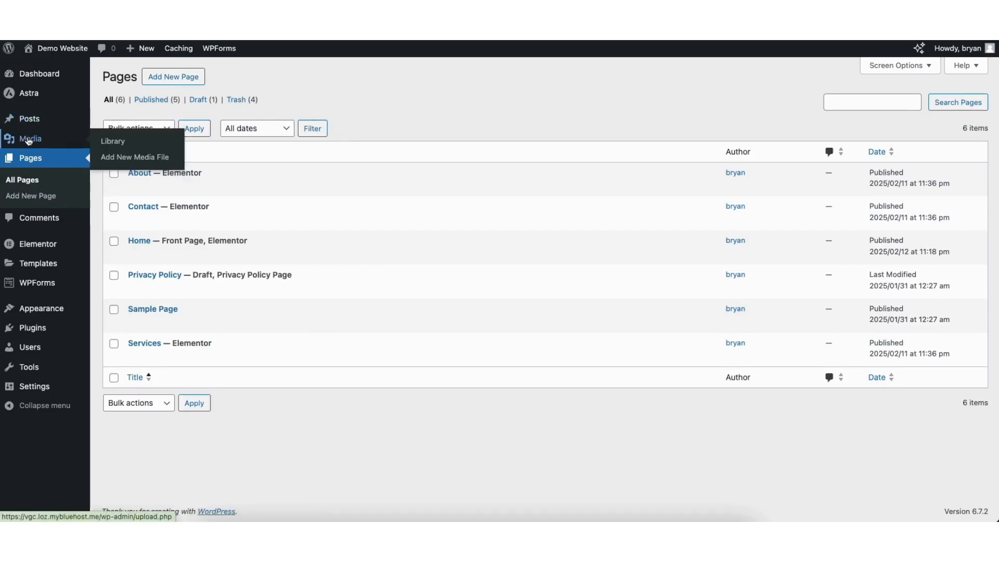
click(114, 145)
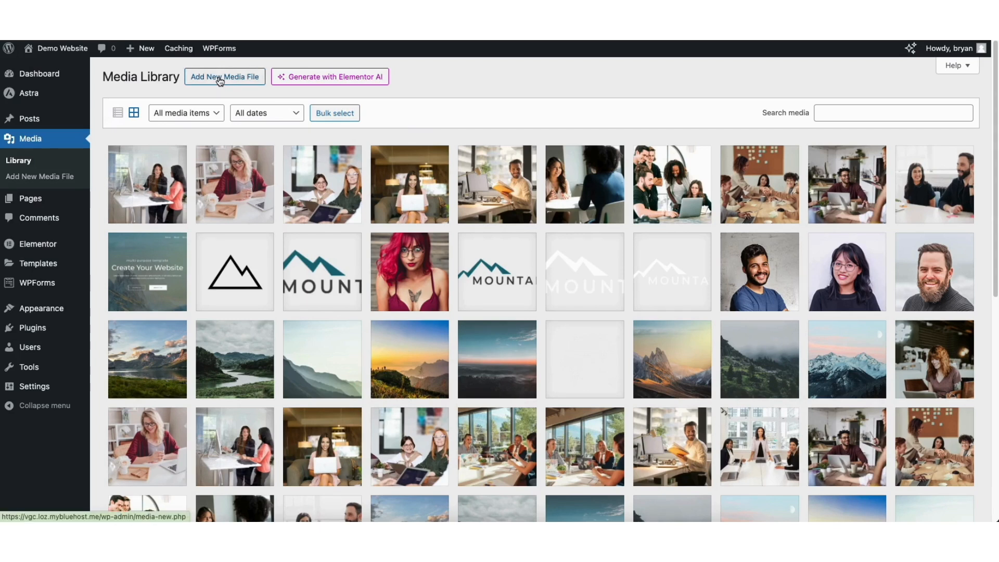
- Open the list of all posts and the comments list, and view the moderation options for the existing comment
mouse_move(31, 123)
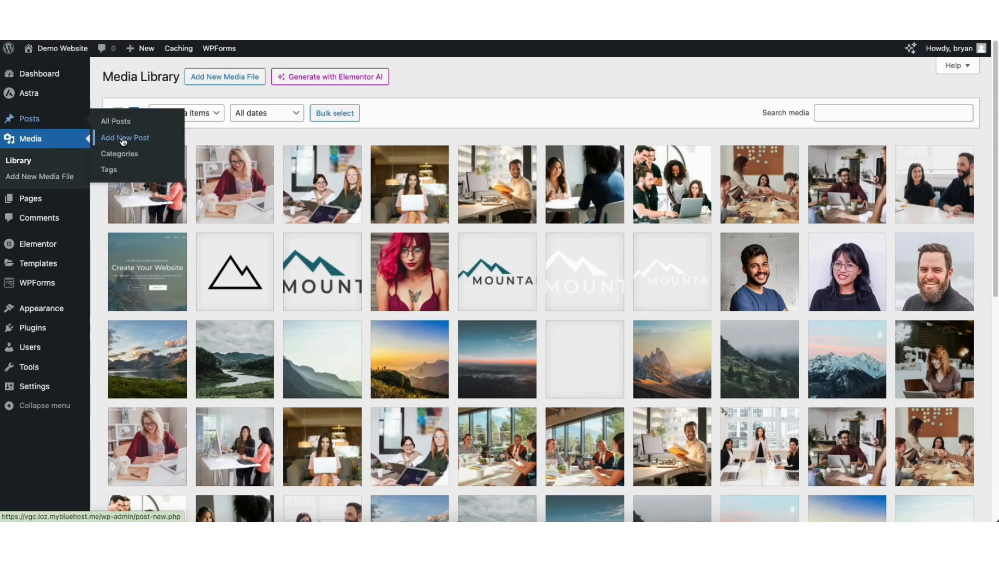
click(118, 121)
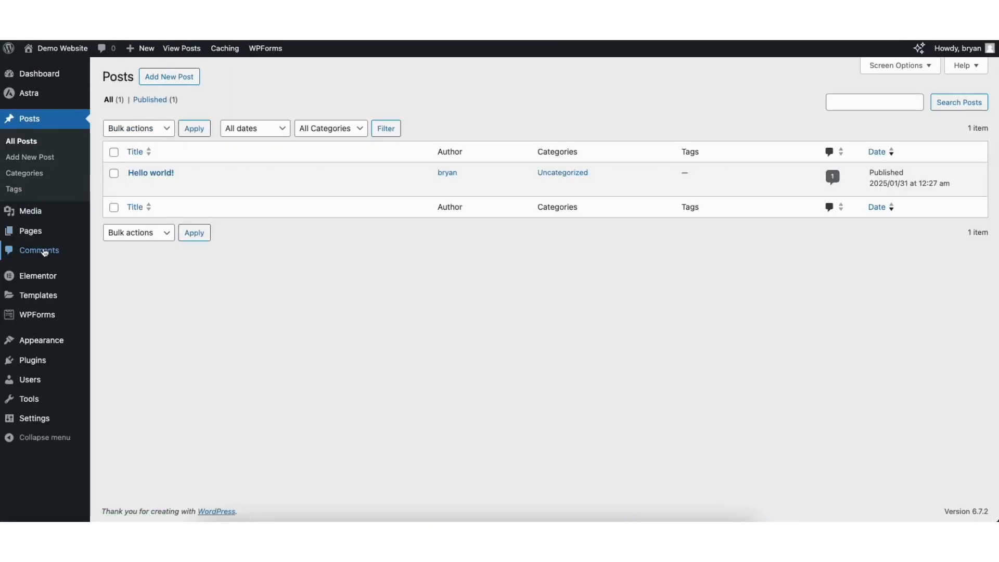
click(41, 252)
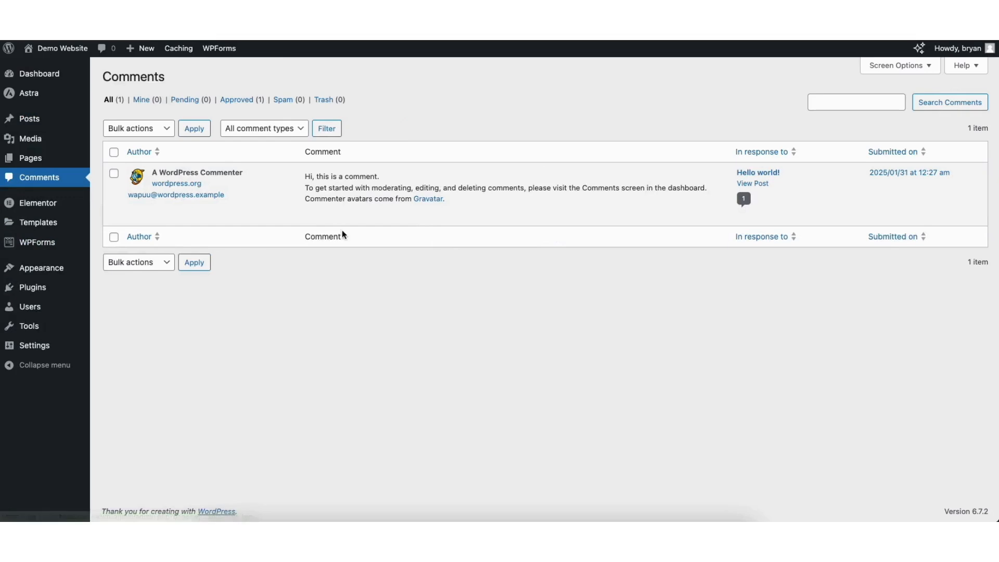
mouse_move(357, 218)
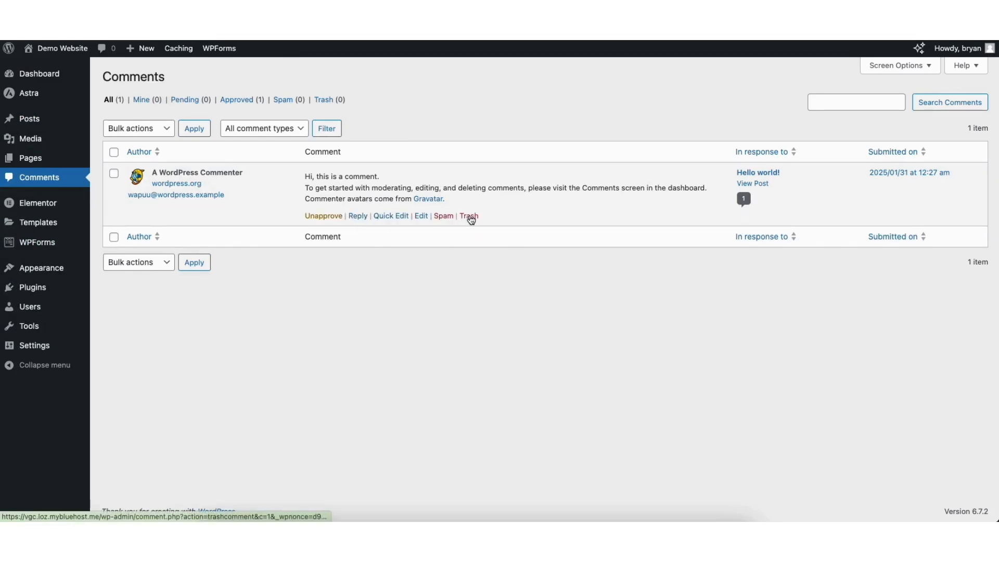
- Open the page for adding new plugins and look over the featured ones
mouse_move(33, 291)
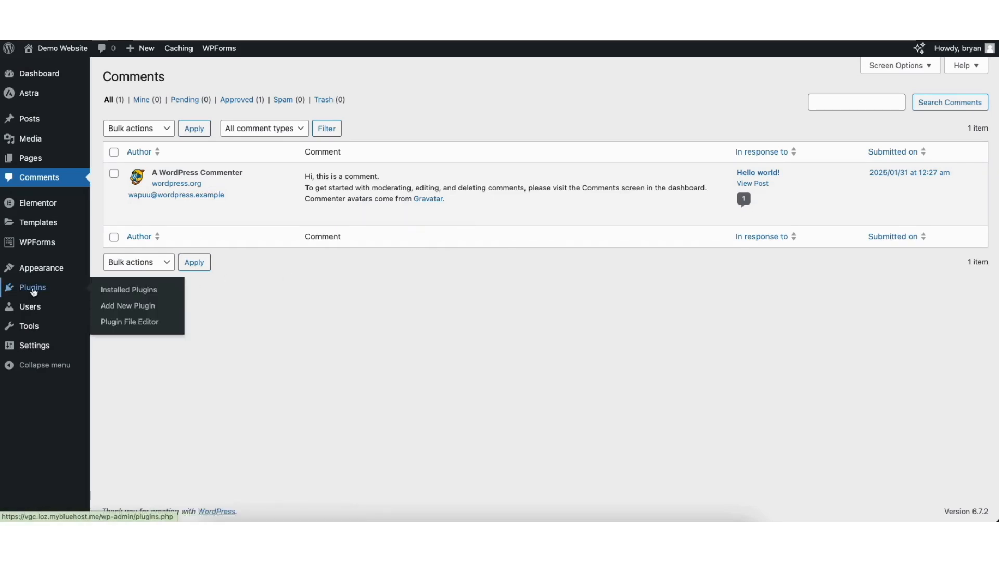
click(127, 305)
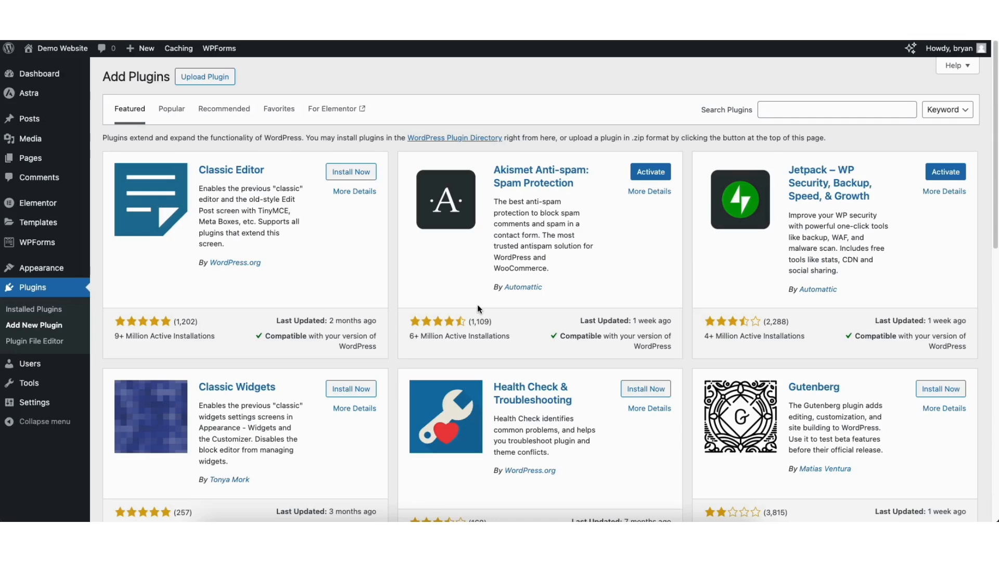
- Open the site's navigation menus and load Main Menu (Primary Menu) for editing
mouse_move(37, 273)
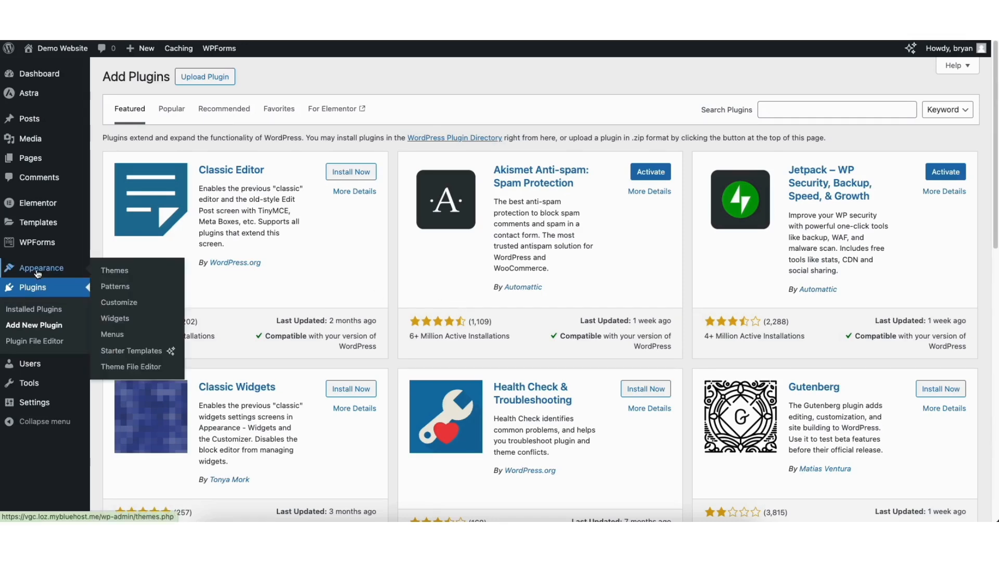
click(112, 335)
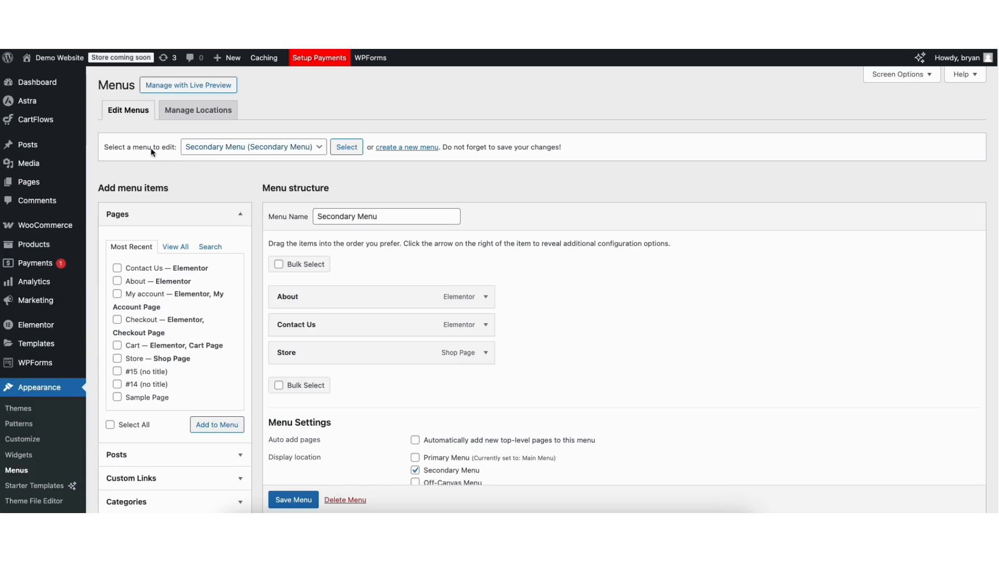
click(212, 148)
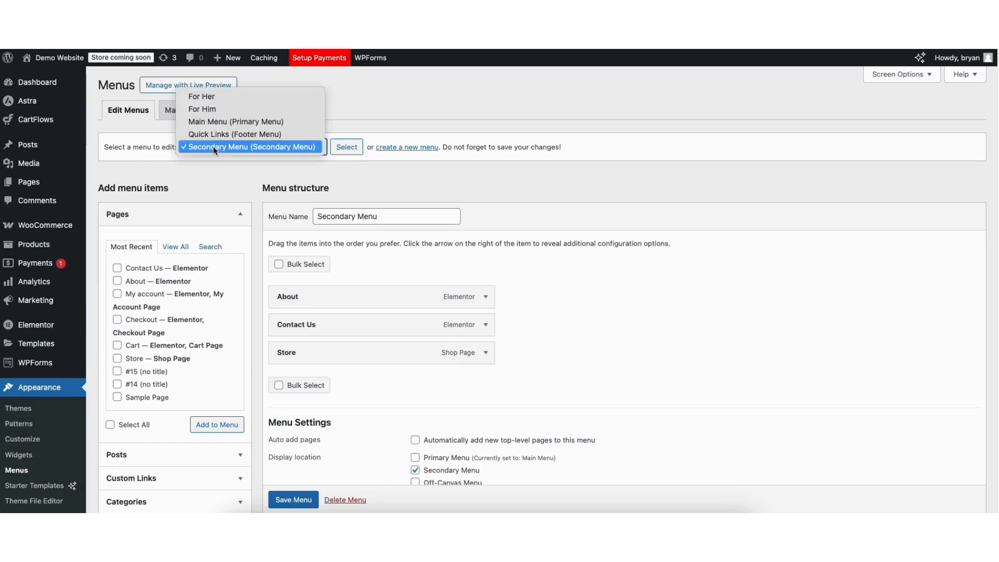
click(227, 122)
click(346, 147)
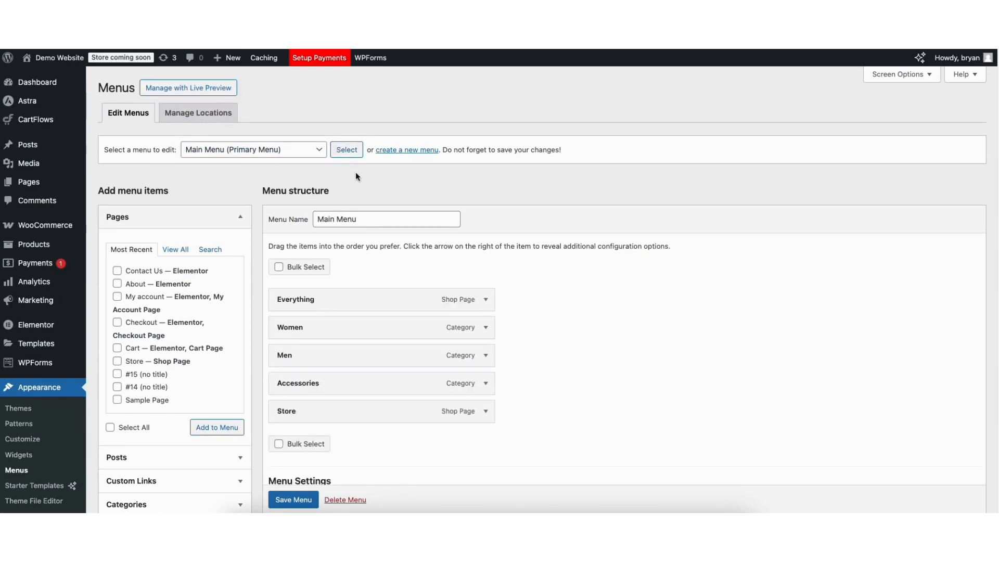
- Add Sample Page to Main Menu and place it between Accessories and Store
scroll(248, 240, down, 2)
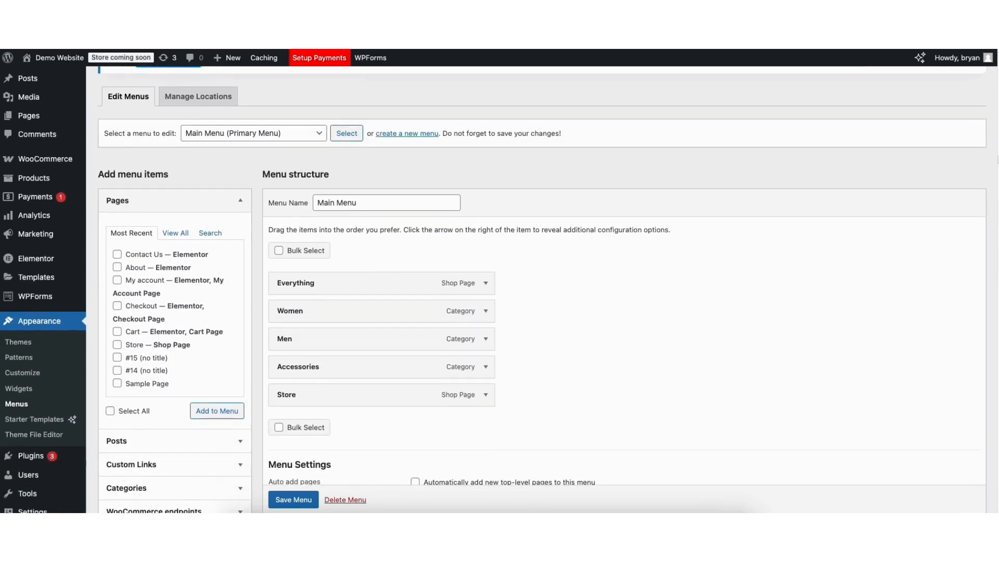
click(117, 380)
click(207, 407)
drag(291, 423, 289, 390)
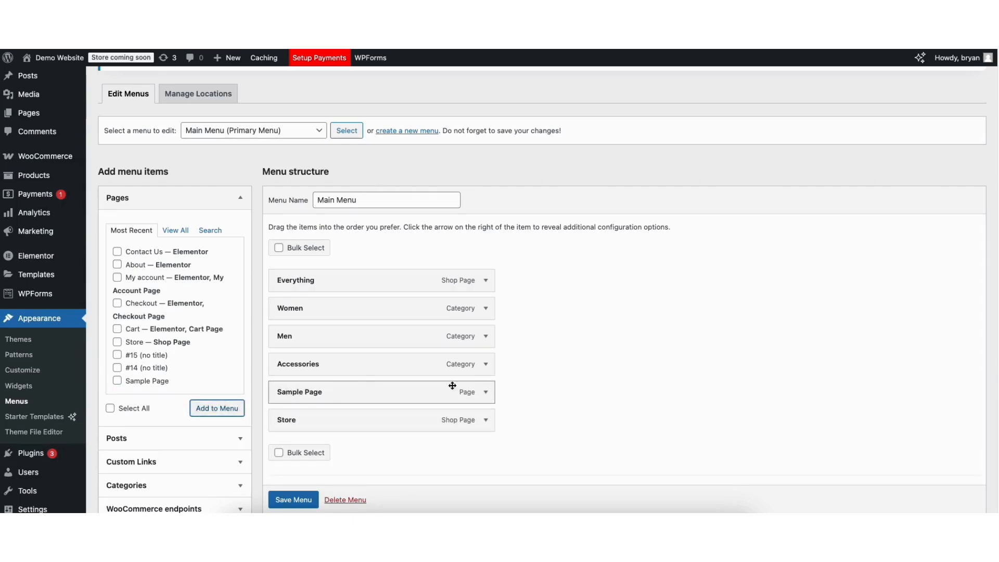
- Review the Sample Page menu item's settings, including its navigation label, and collapse them again
click(485, 391)
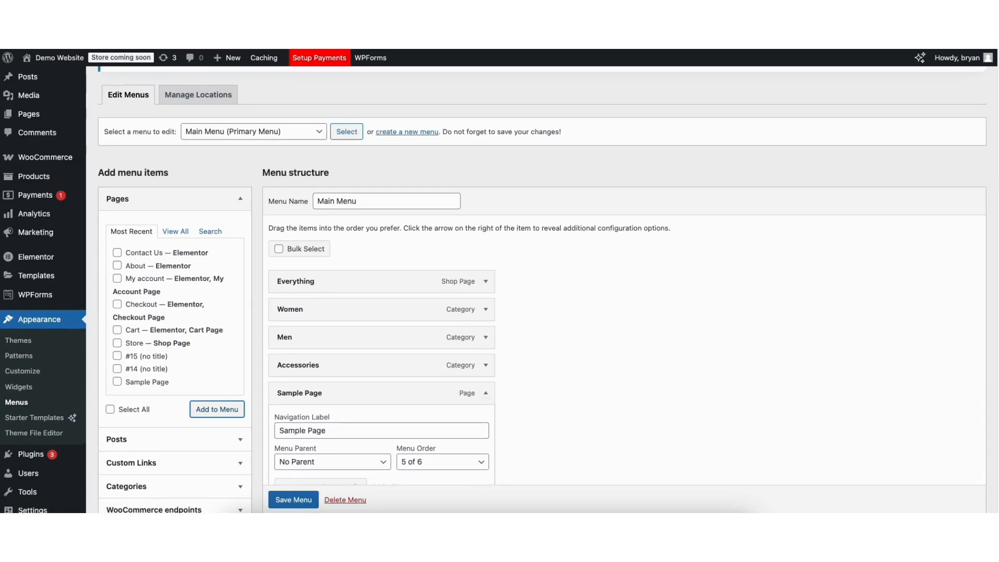
scroll(987, 287, down, 4)
drag(279, 235, 318, 235)
click(318, 235)
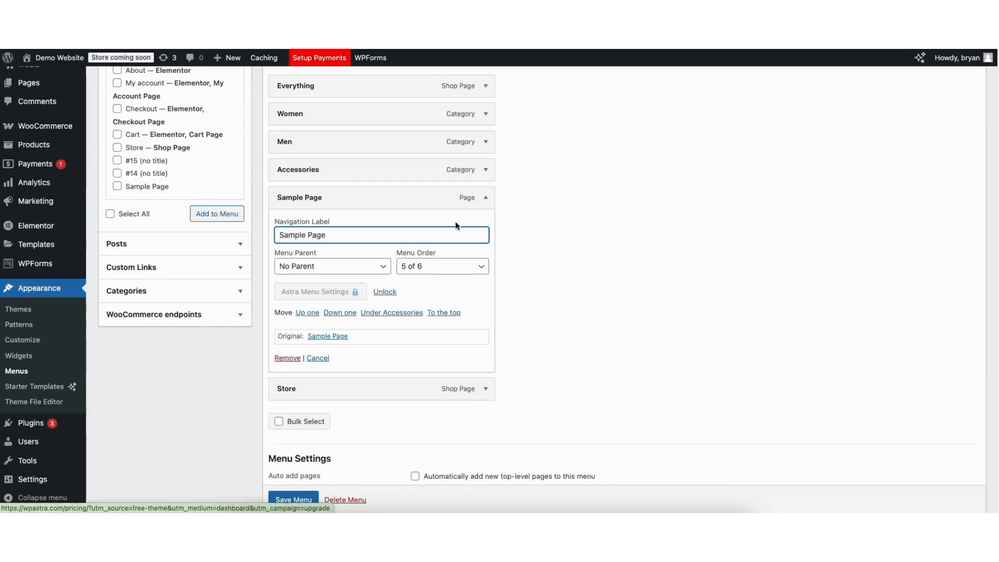
click(485, 198)
scroll(991, 127, up, 3)
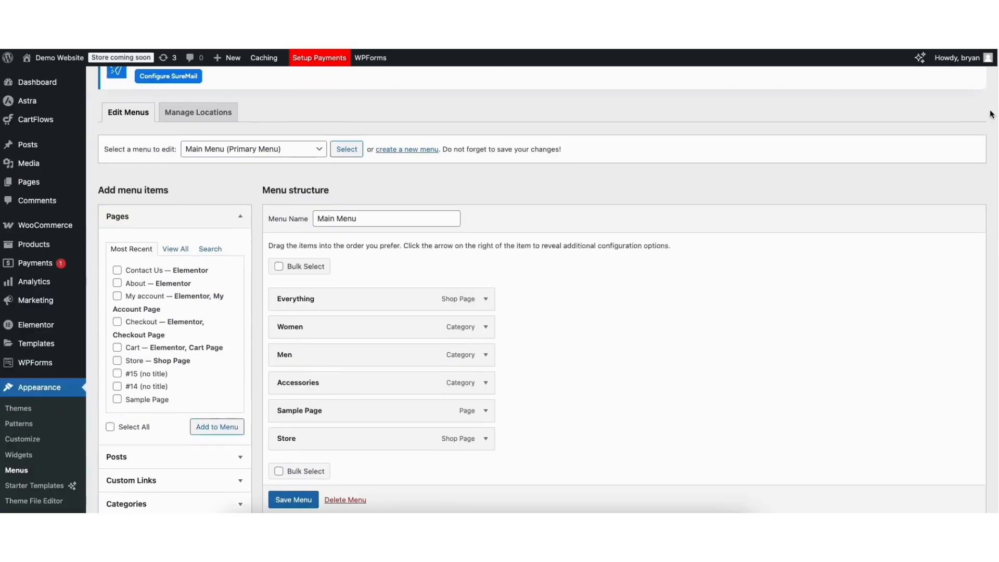
scroll(991, 127, up, 2)
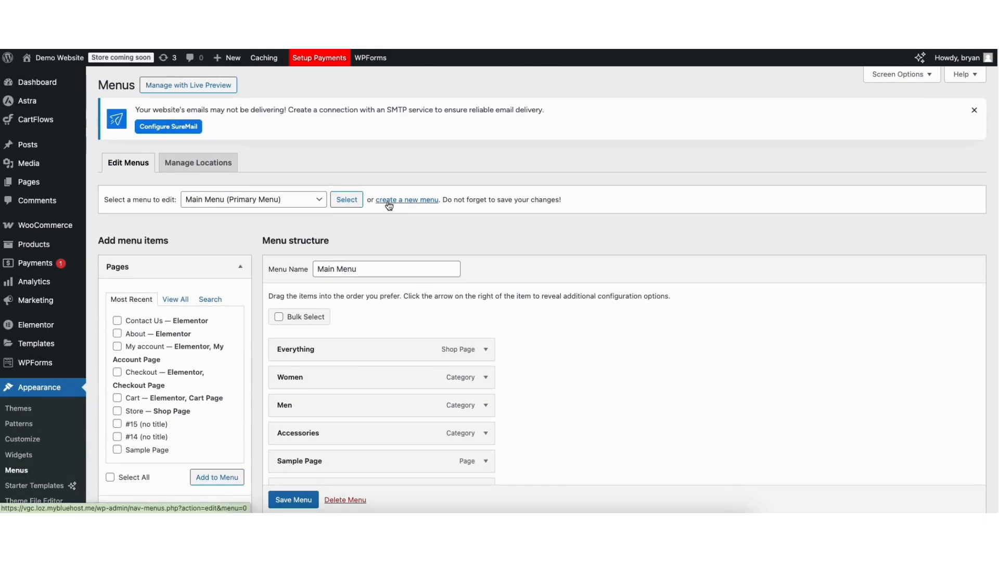
- Add a second Sample Page to Main Menu, nest both Sample Page items under Accessories, and save the menu
scroll(993, 201, down, 3)
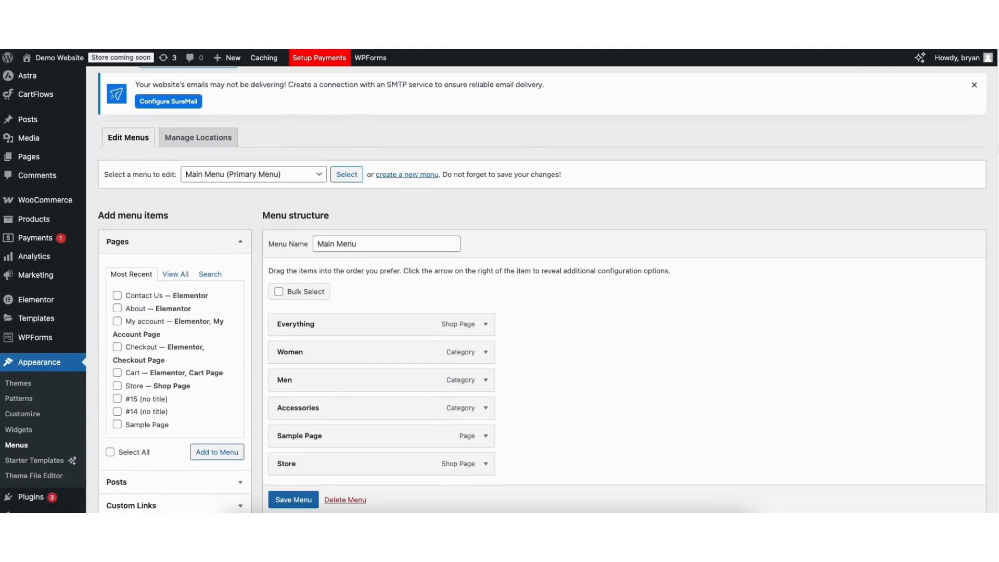
click(116, 336)
click(221, 363)
drag(292, 401, 321, 379)
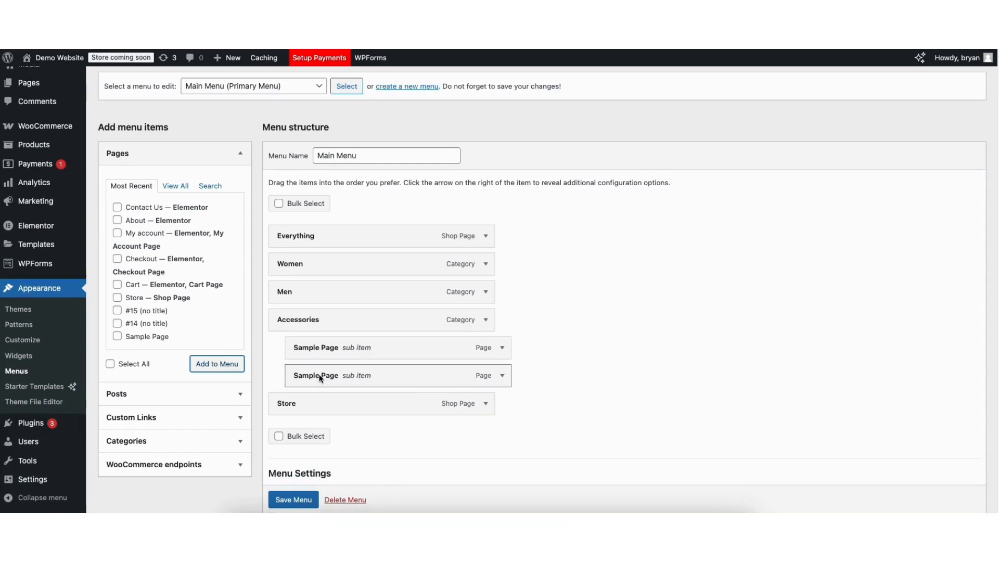
scroll(294, 494, down, 1)
click(293, 499)
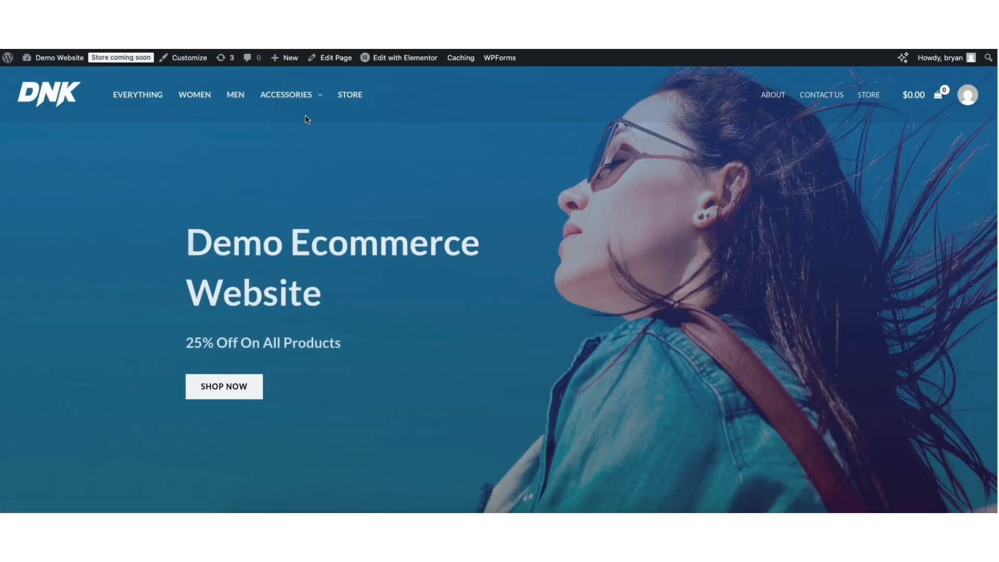
- Check the Accessories submenu on the storefront home page, and open the Footer Builder in the site customizer
mouse_move(289, 99)
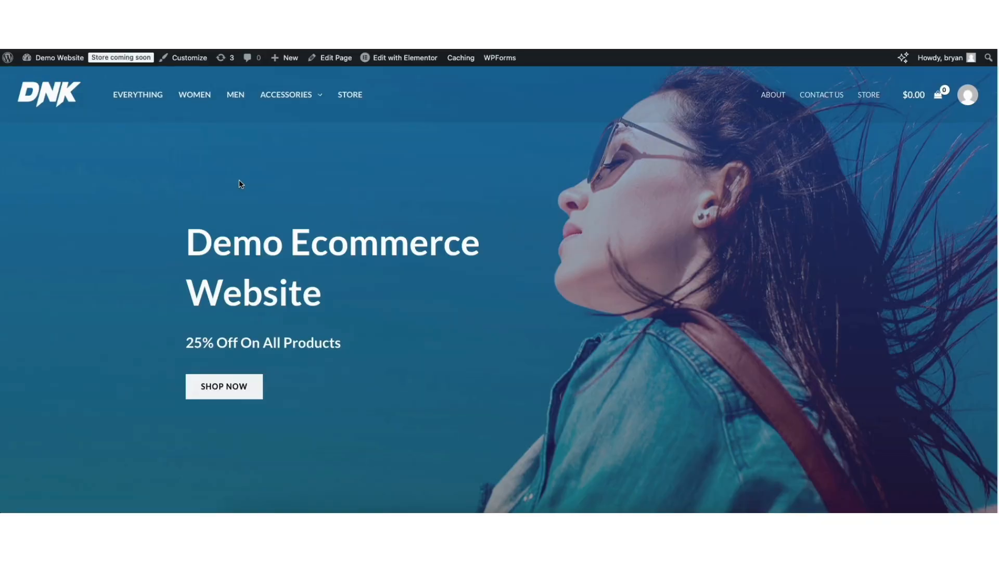
click(189, 60)
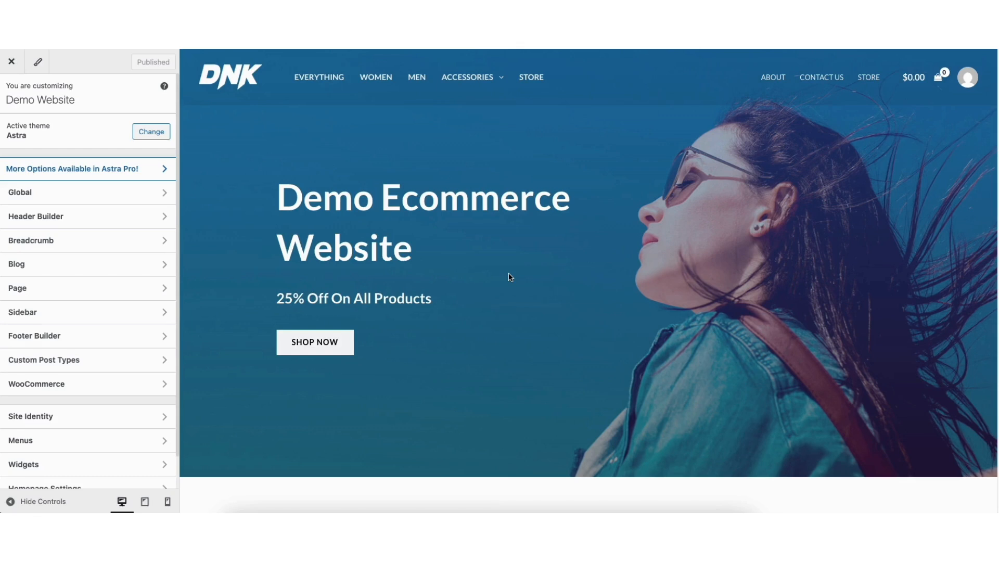
click(26, 338)
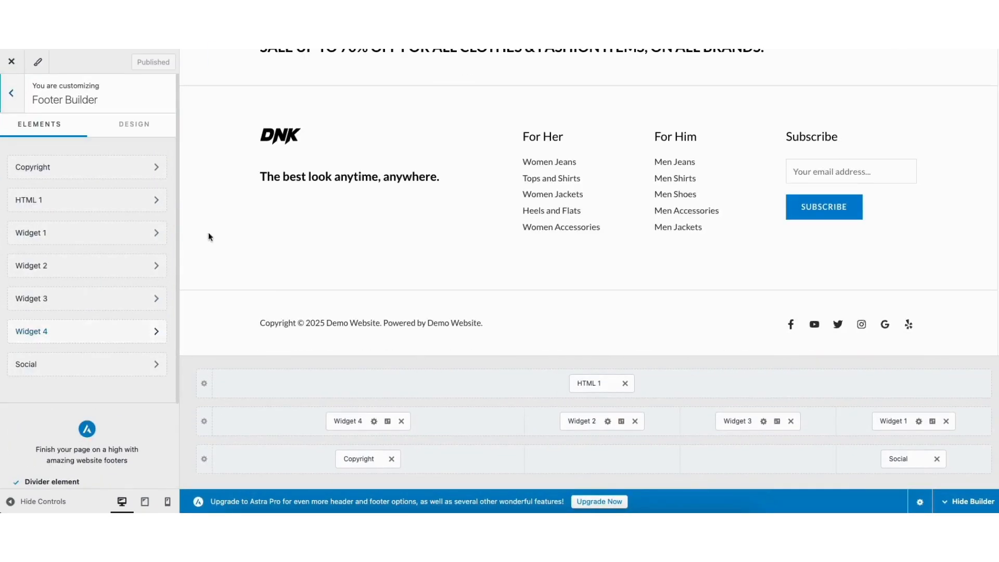
- Examine the tagline heading in footer Widget 4 and the blocks that can be added below it
click(265, 178)
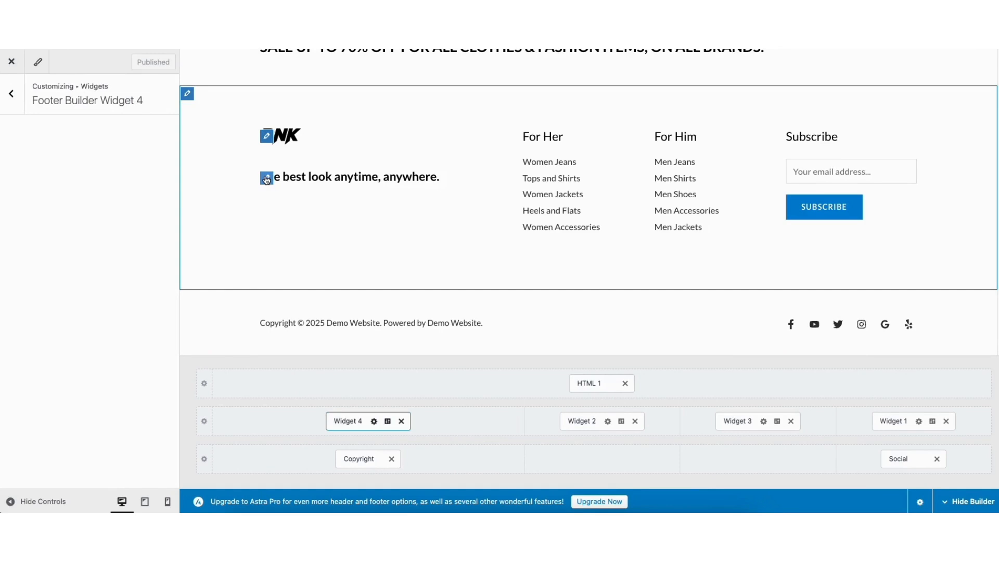
drag(12, 202, 82, 216)
click(73, 203)
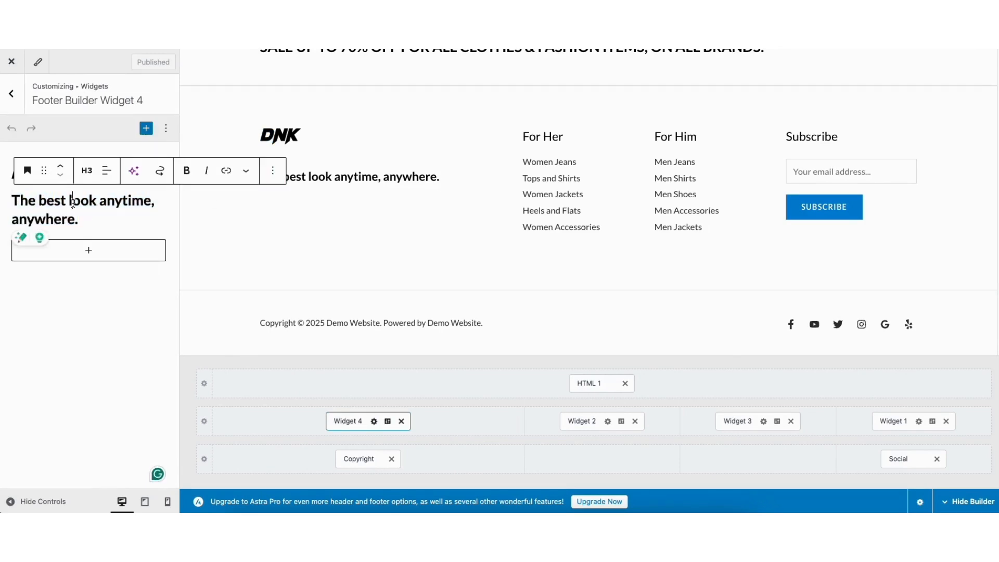
click(88, 250)
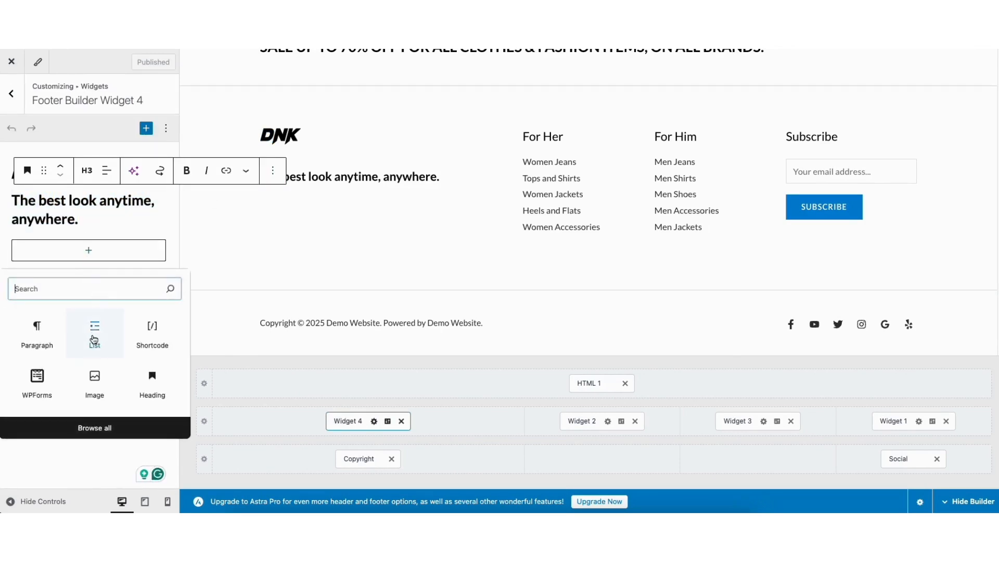
click(142, 223)
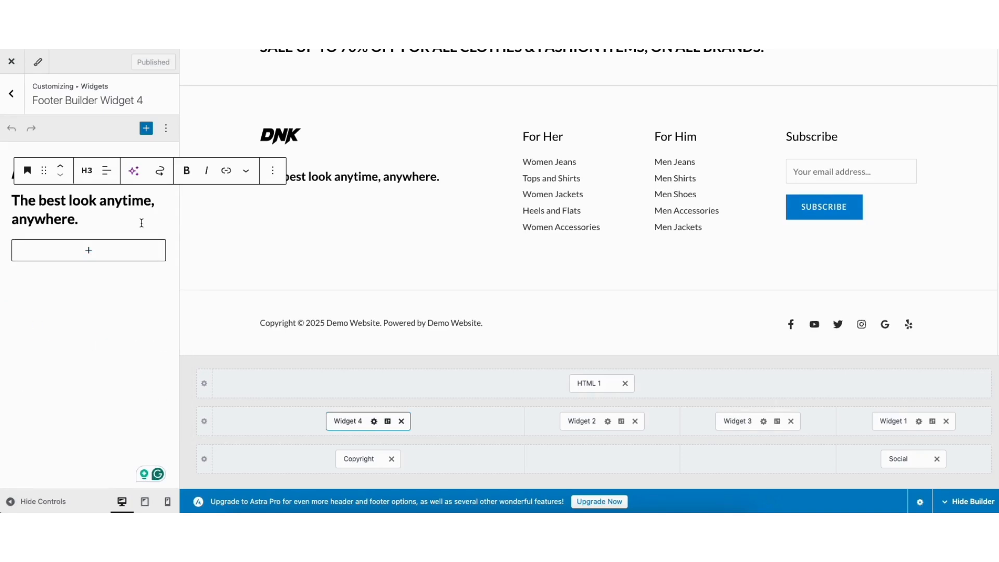
- Look over footer Widget 4's styling options and the Primary Footer's column and layout settings
click(387, 422)
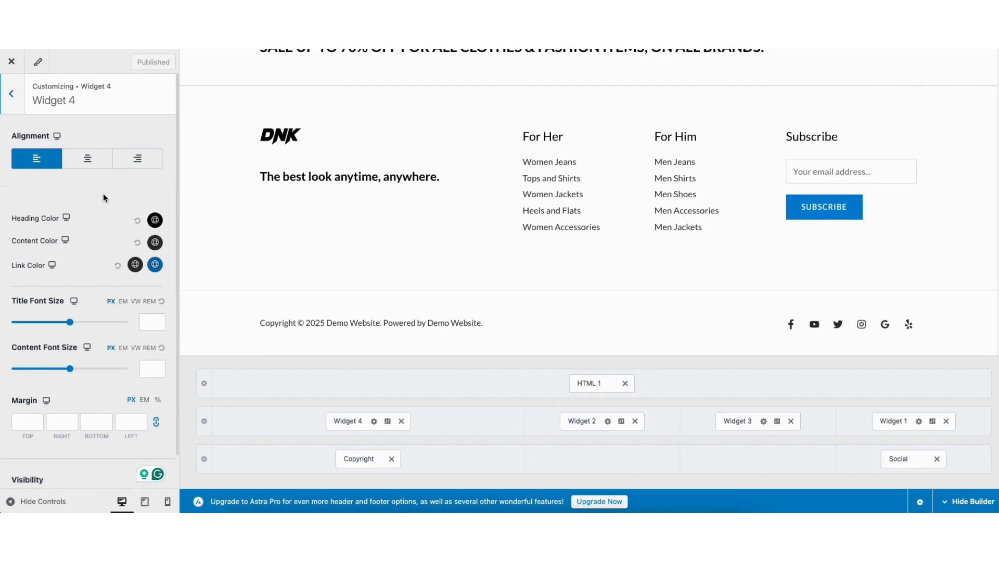
mouse_move(209, 112)
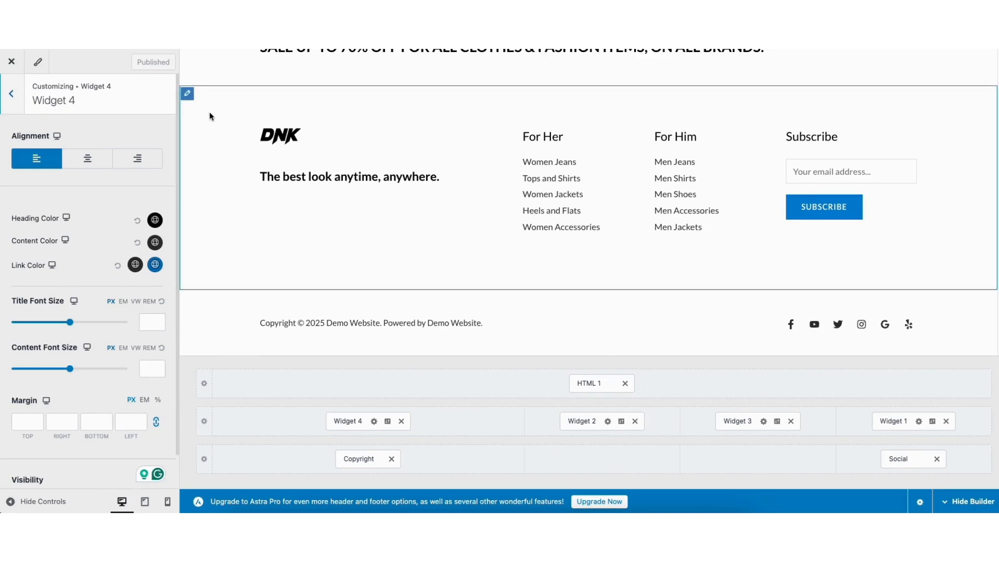
click(188, 96)
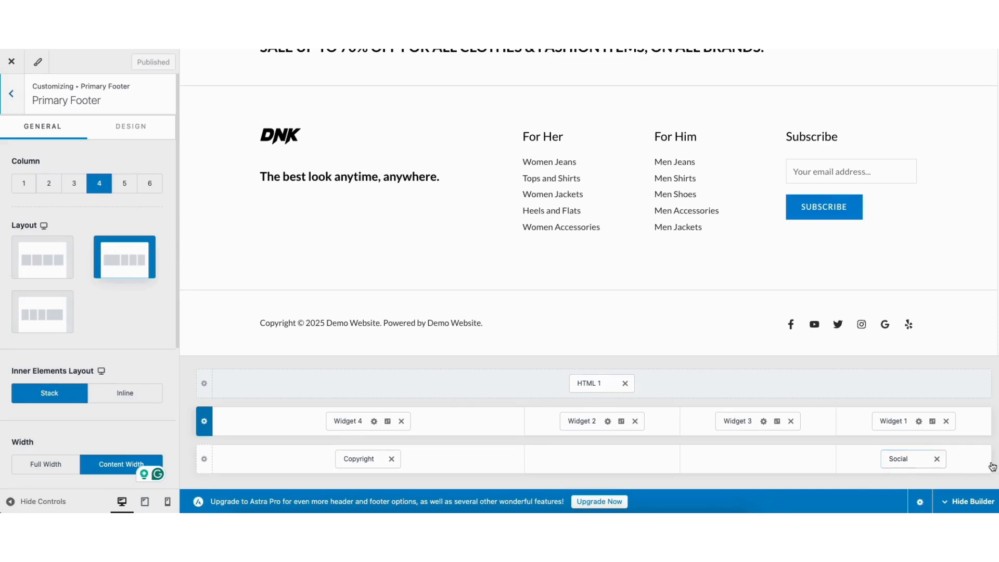
- Look over the header's Secondary Menu settings, and try moving the Primary Menu element within the header layout
scroll(933, 61, up, 20)
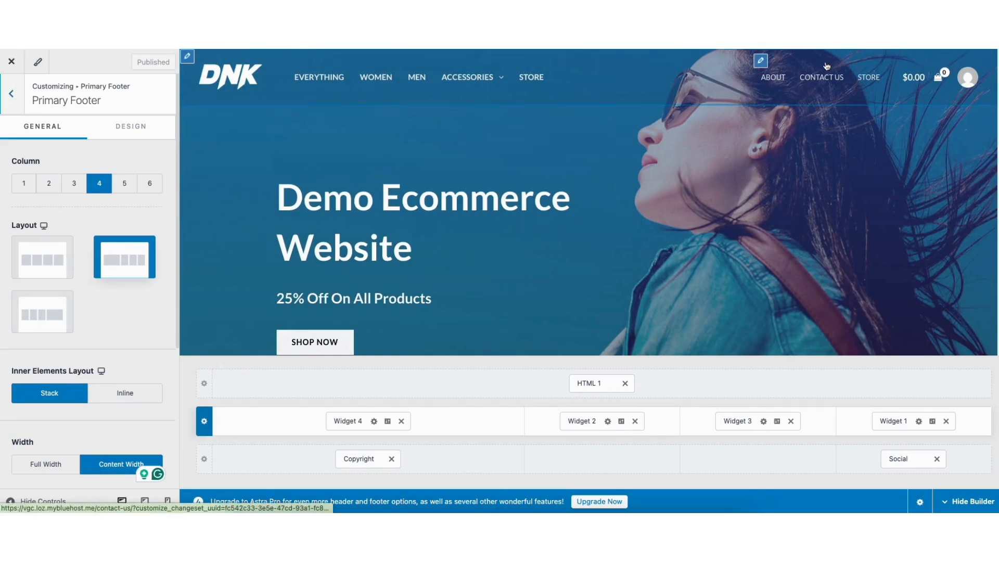
click(760, 61)
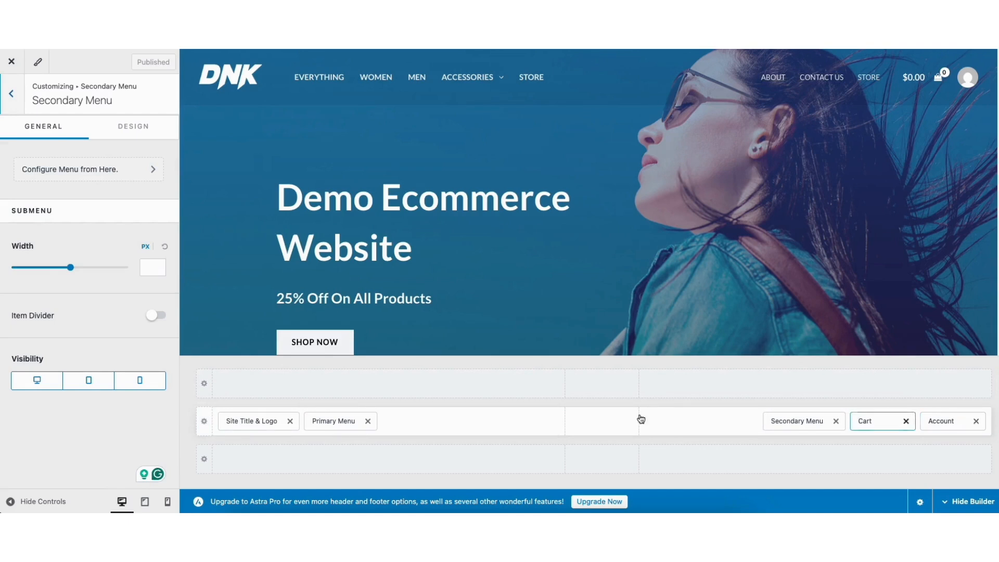
drag(338, 420, 362, 427)
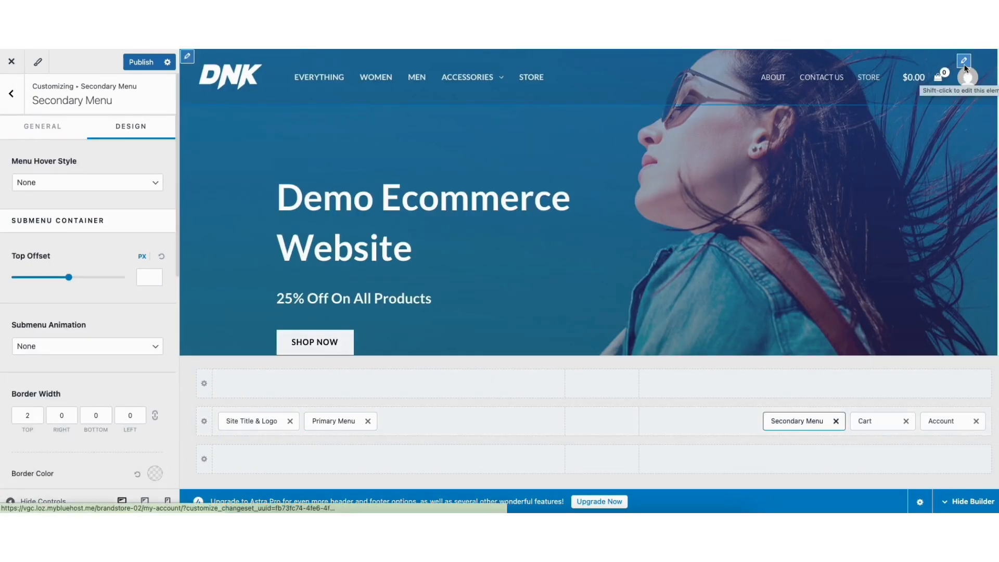
- Try the profile types for the header account's logged-in view, set it to Icon, and view the account's design options
click(964, 62)
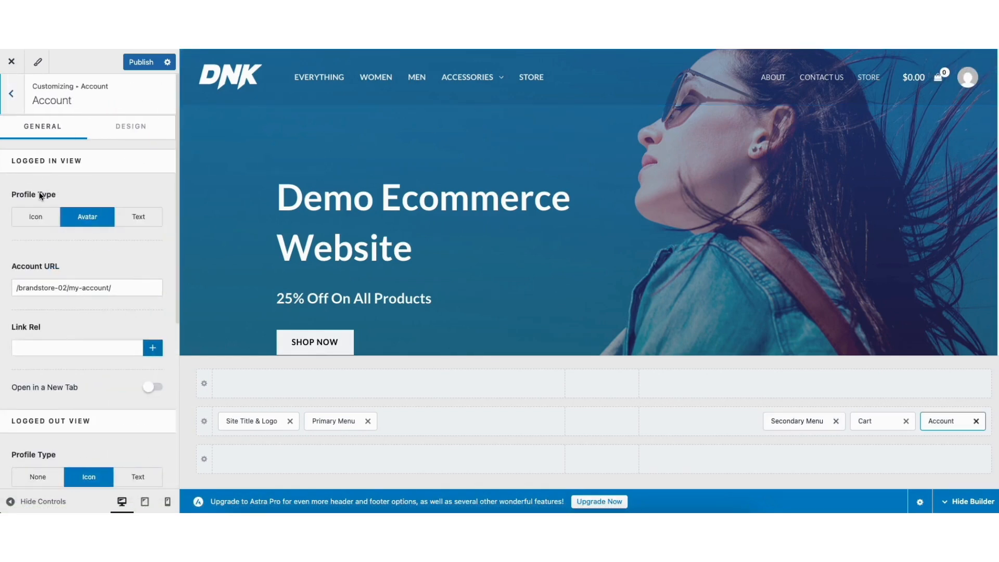
click(38, 219)
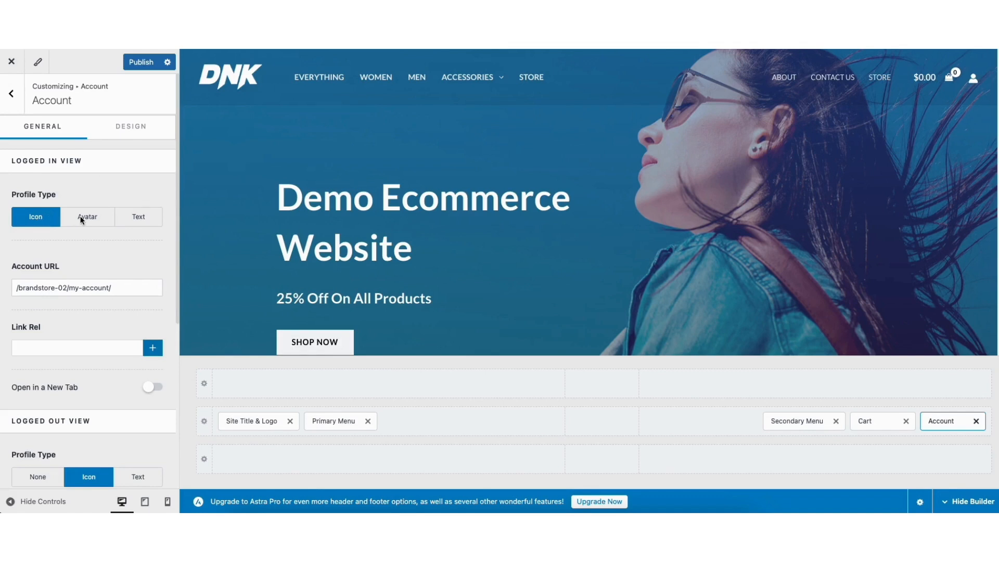
click(80, 216)
click(133, 217)
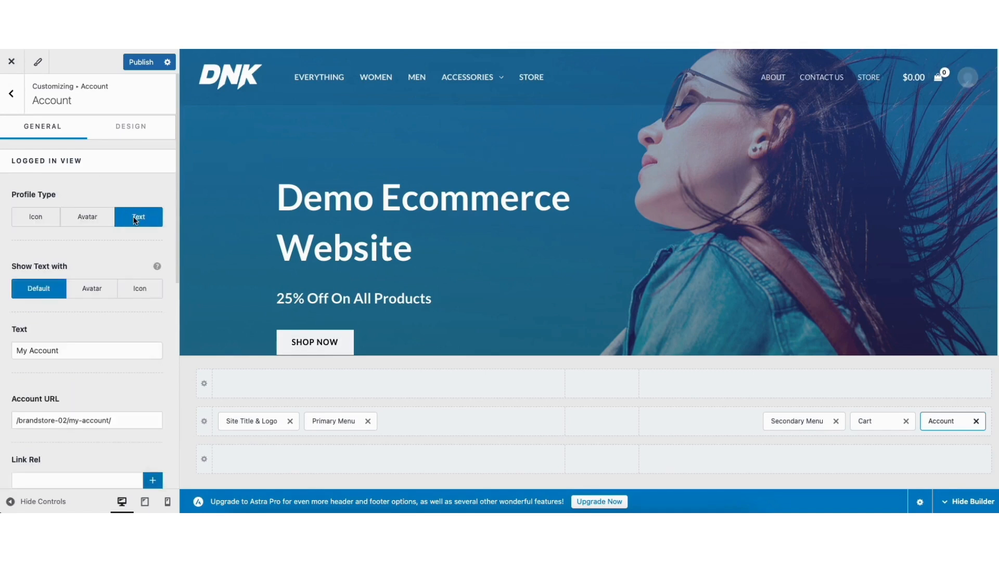
click(45, 218)
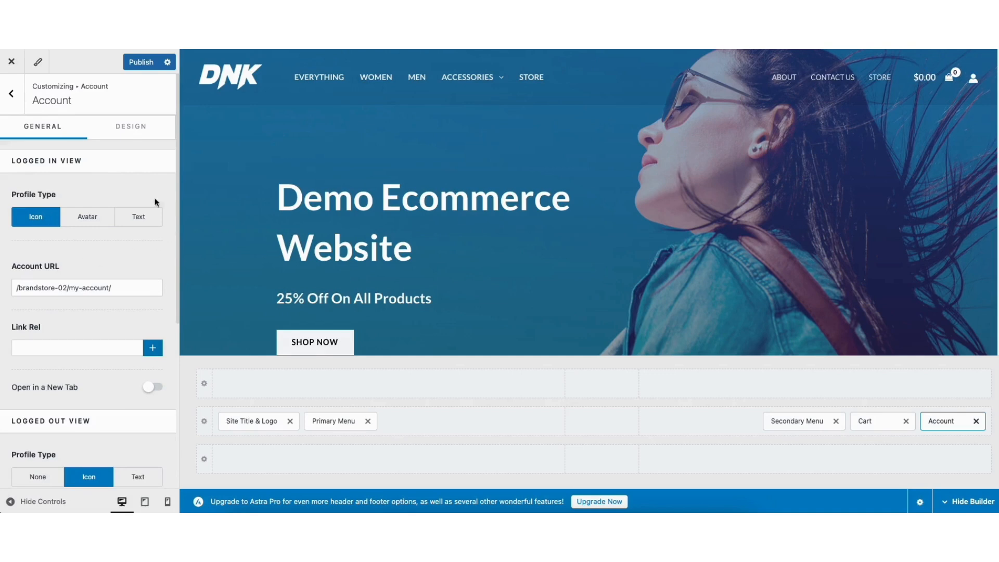
click(132, 126)
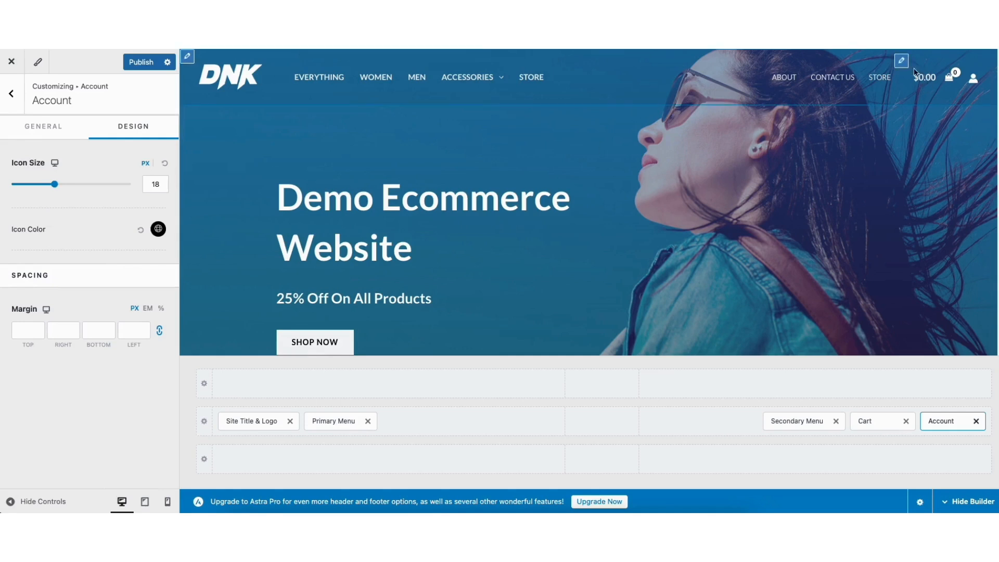
- Try the shopping cart icon for the header's WooCommerce cart and switch it to the basket icon
click(902, 62)
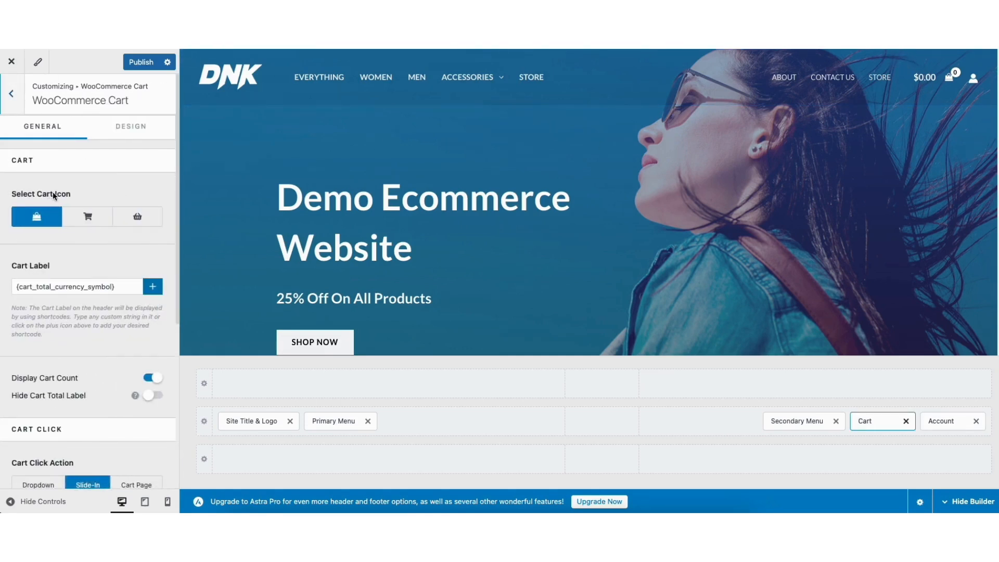
click(86, 219)
click(116, 216)
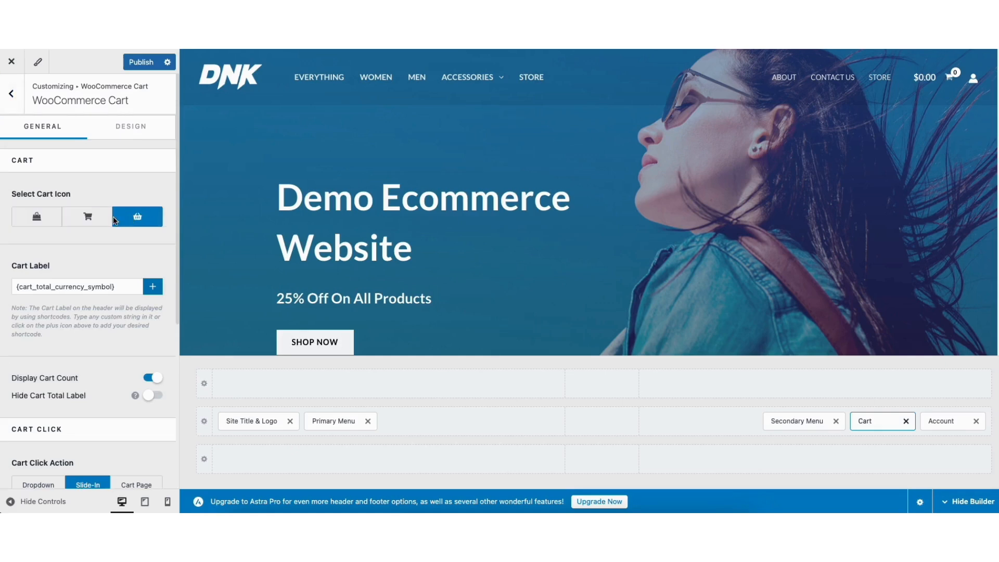
- Set the header cart's icon to the shopping cart, and look over the cart's general and design settings
click(94, 216)
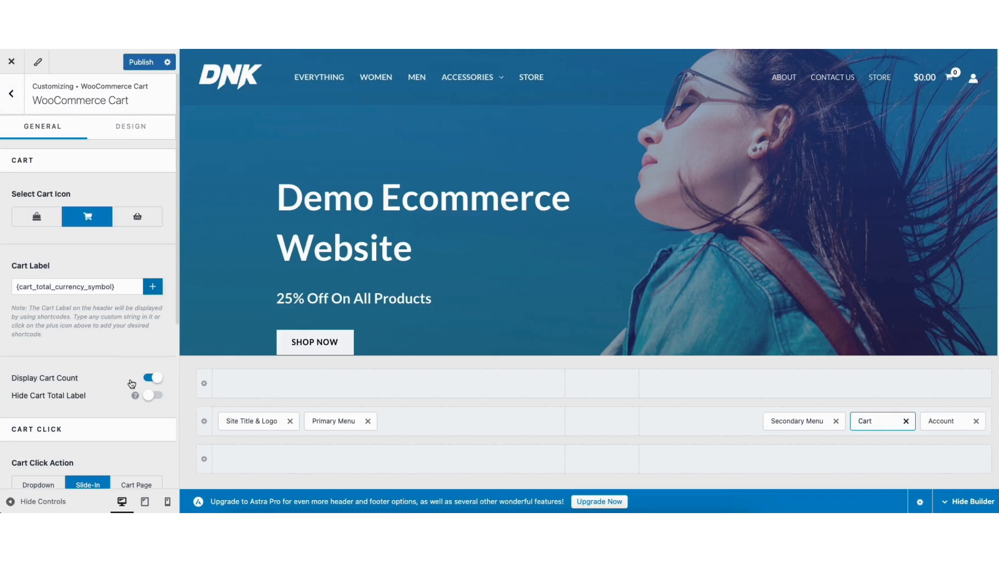
scroll(176, 313, down, 1)
drag(176, 313, 183, 452)
scroll(180, 451, down, 1)
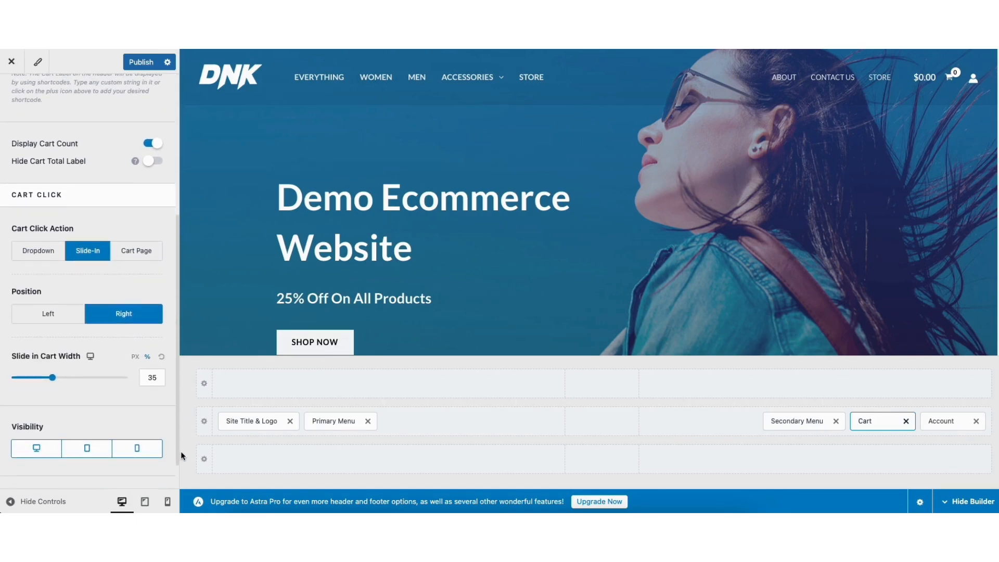
drag(177, 353, 171, 160)
click(138, 126)
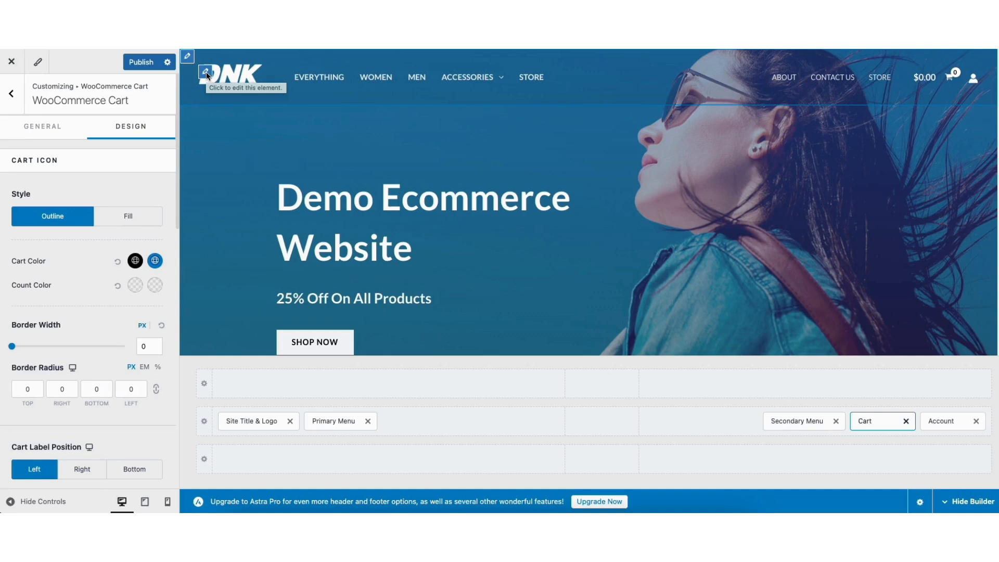
- Look over the Transparent Header's general and design settings, and return to the customizer's main list
click(206, 71)
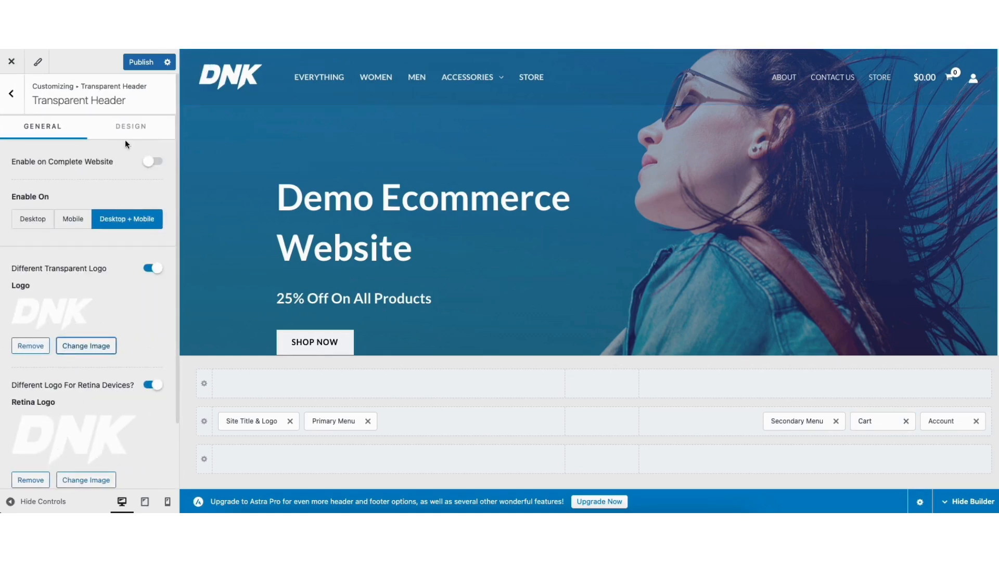
click(128, 126)
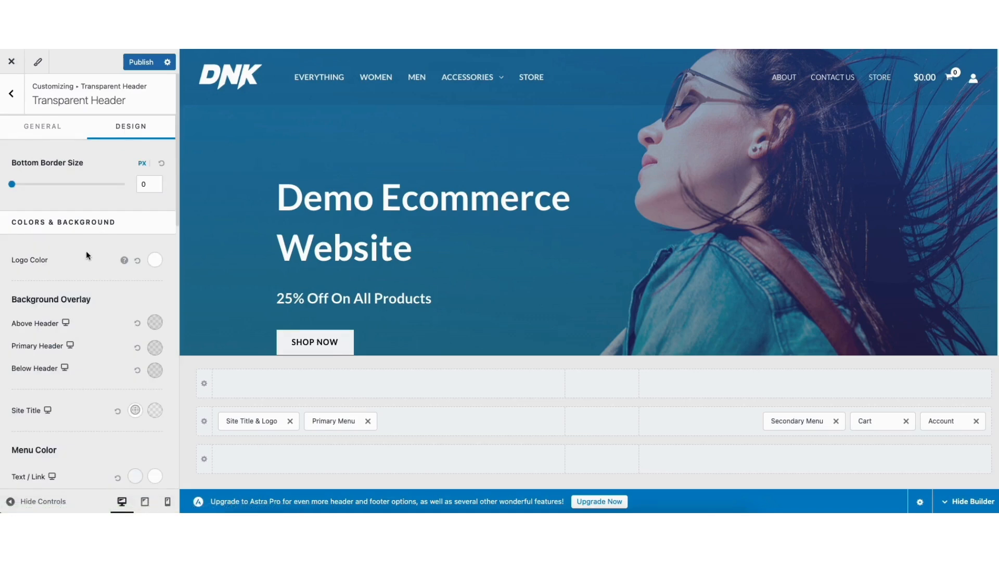
click(10, 94)
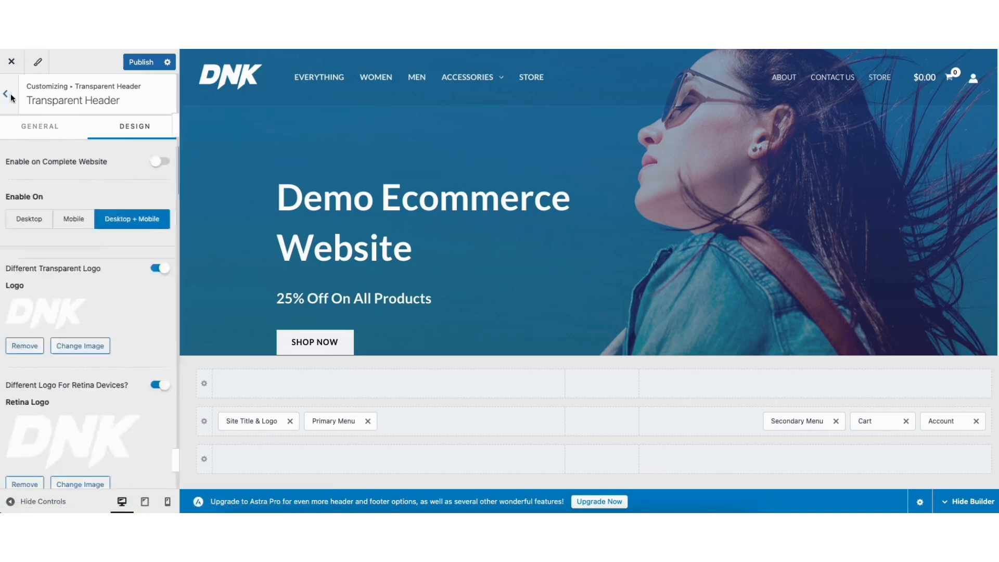
click(11, 95)
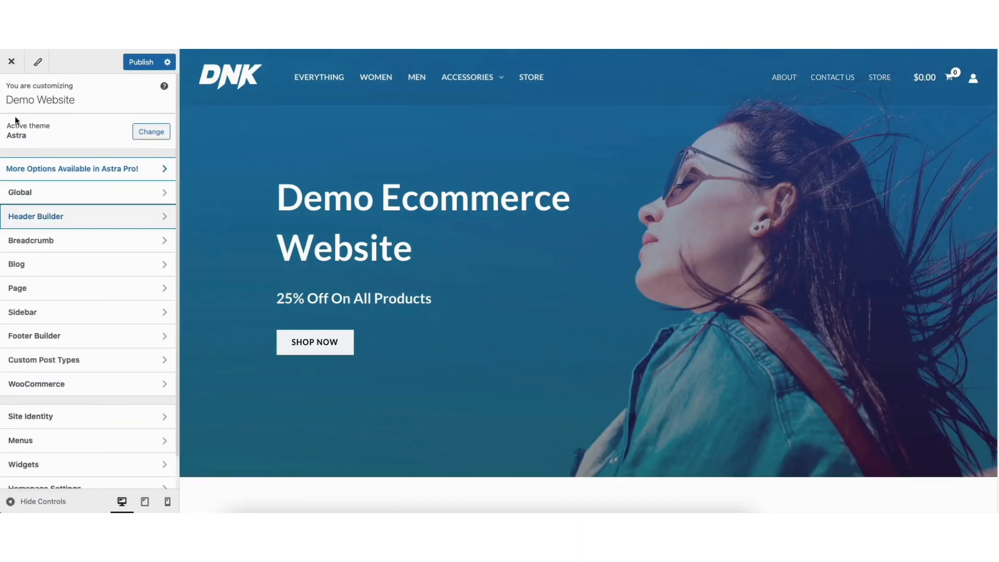
- Look over the Site Identity section and its site title and logo settings, down to the tagline options
click(21, 415)
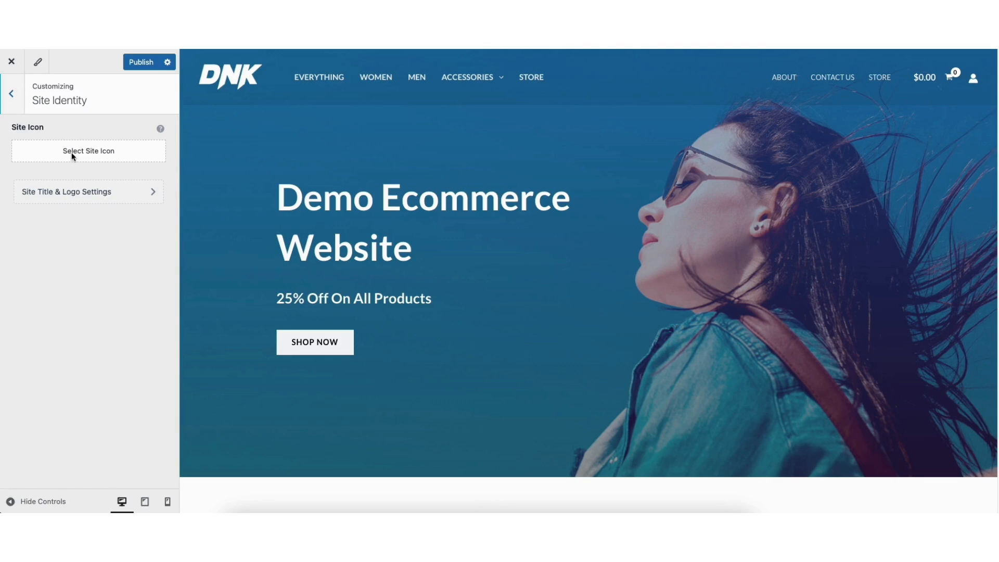
click(74, 194)
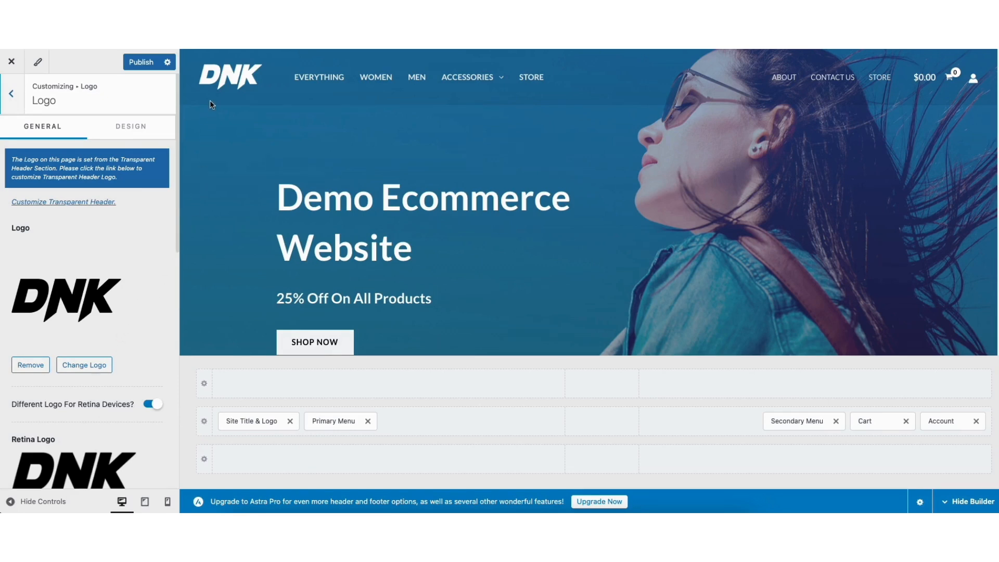
drag(176, 209, 179, 386)
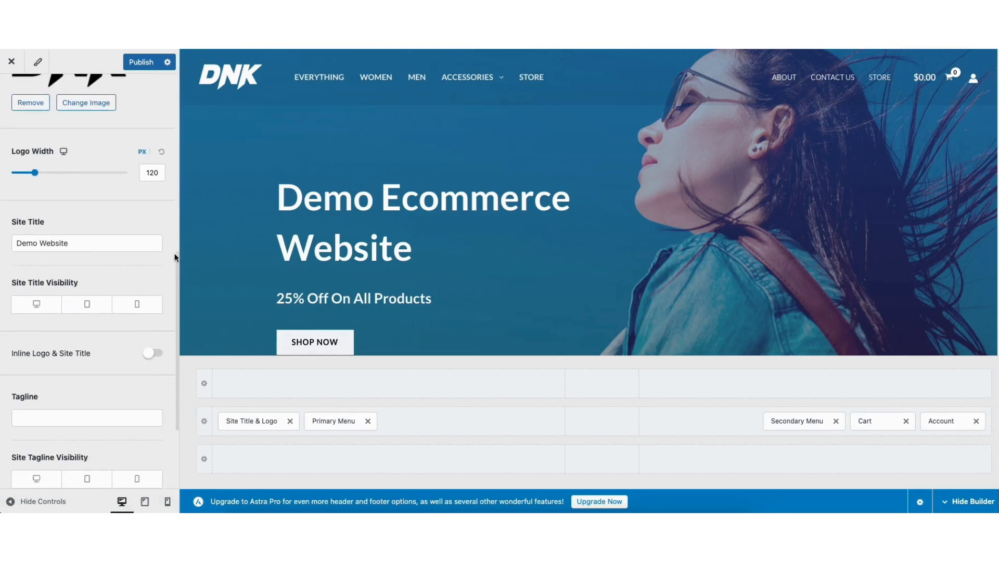
scroll(86, 342, down, 2)
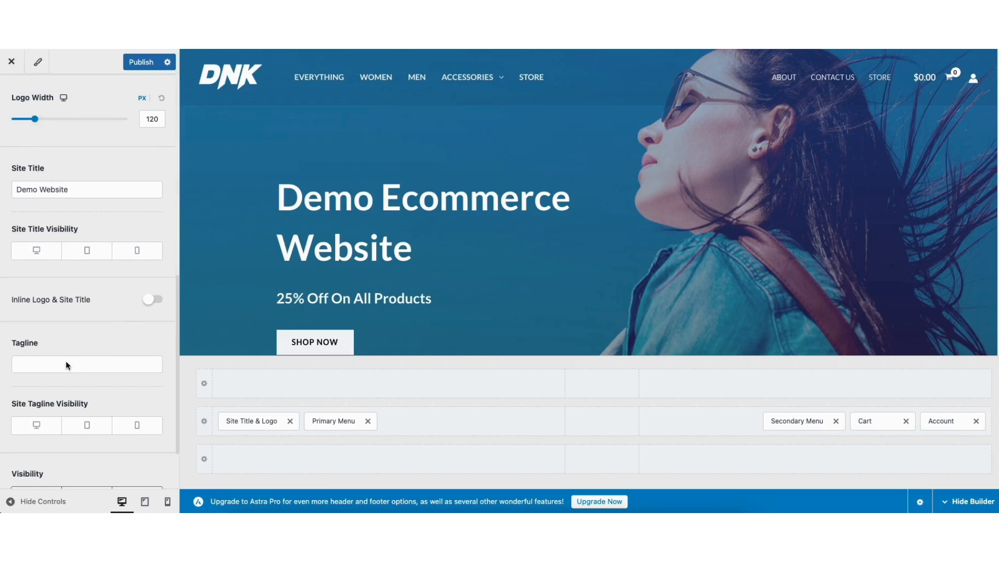
drag(176, 354, 175, 182)
click(12, 94)
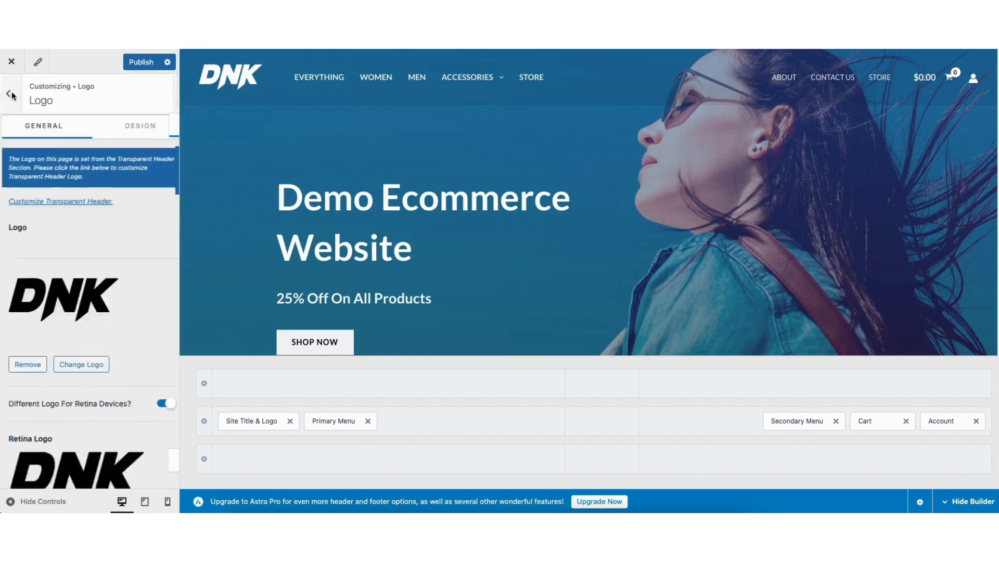
click(12, 94)
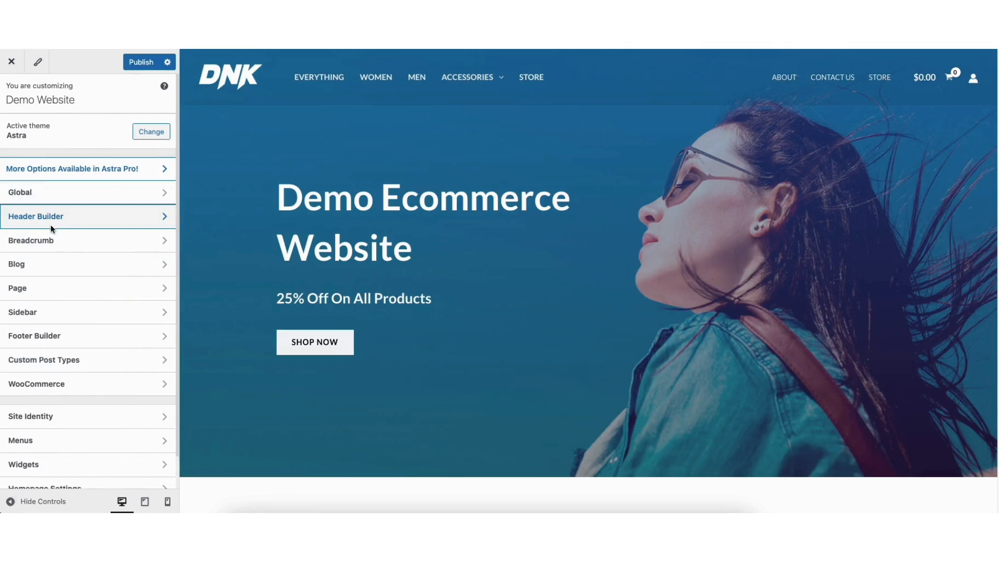
- Look over the site's Global settings for Typography, Colors and Buttons
click(58, 192)
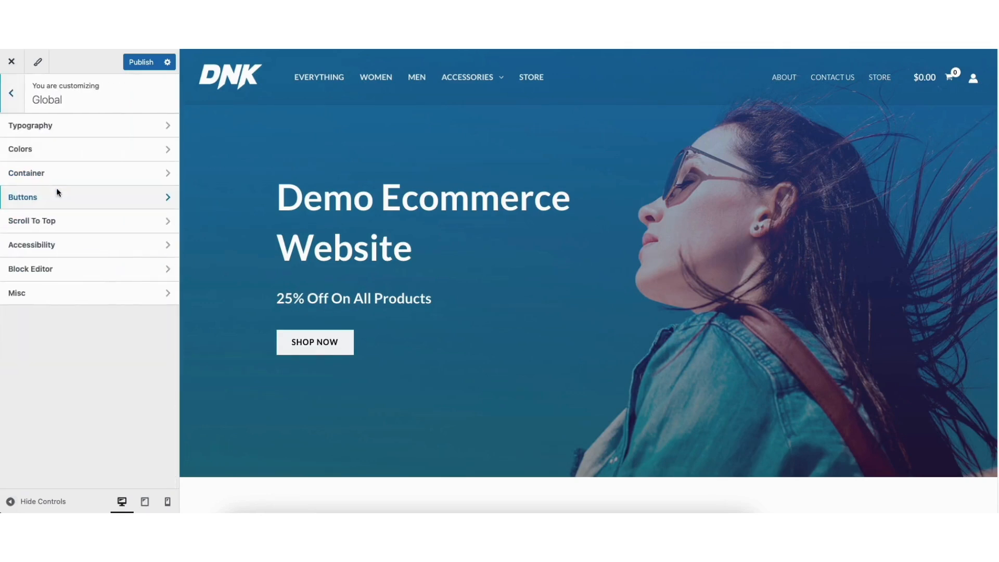
click(62, 126)
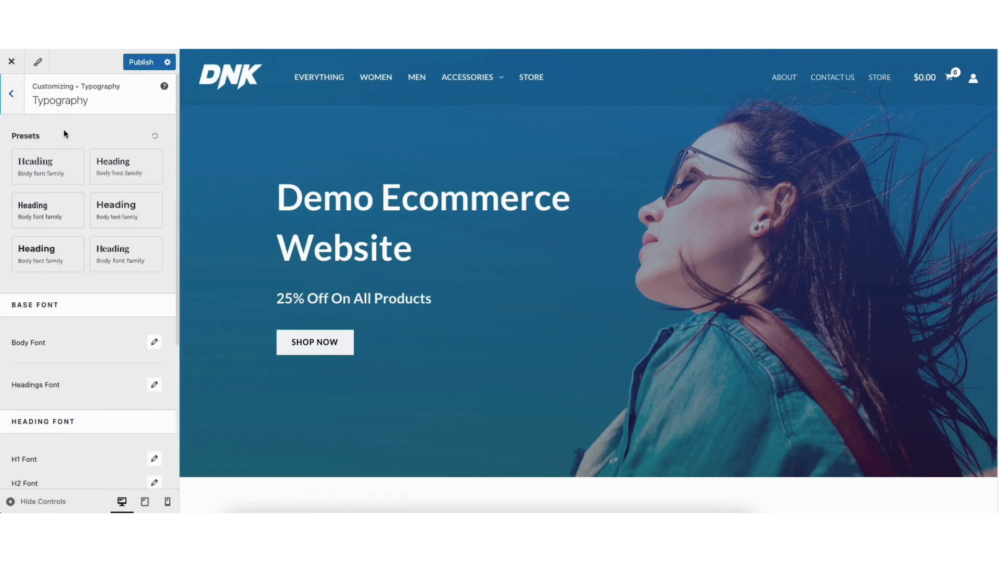
click(11, 93)
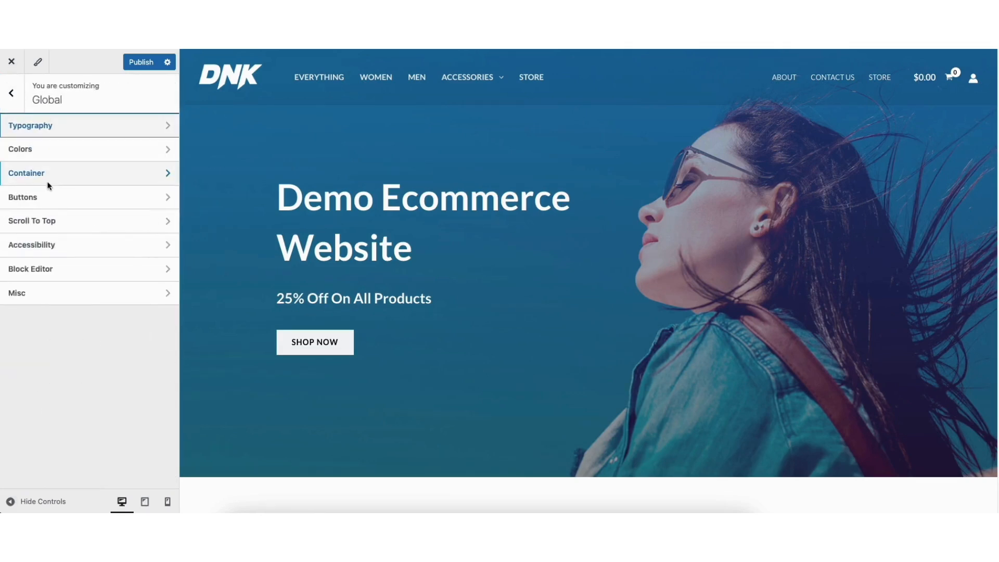
click(56, 155)
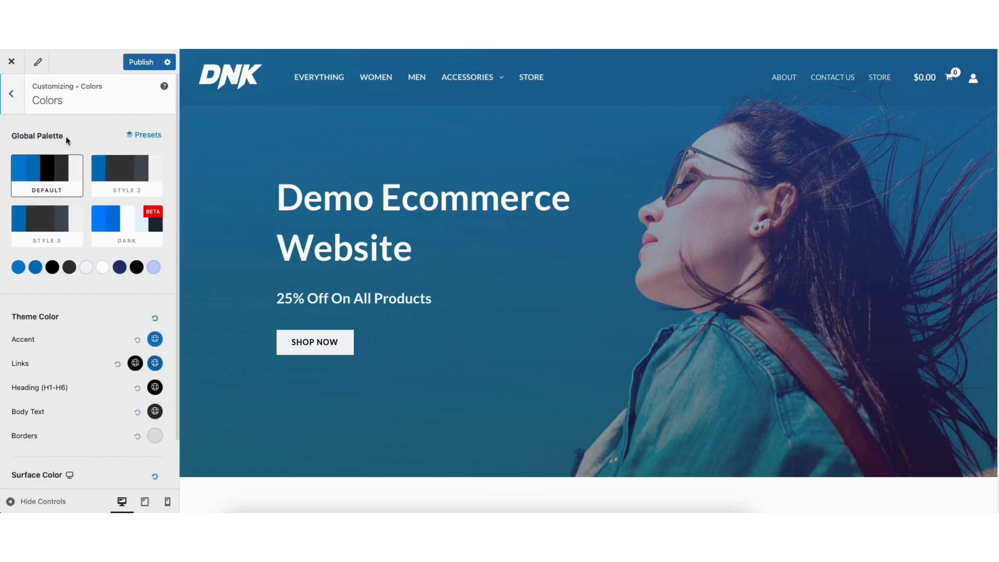
click(11, 94)
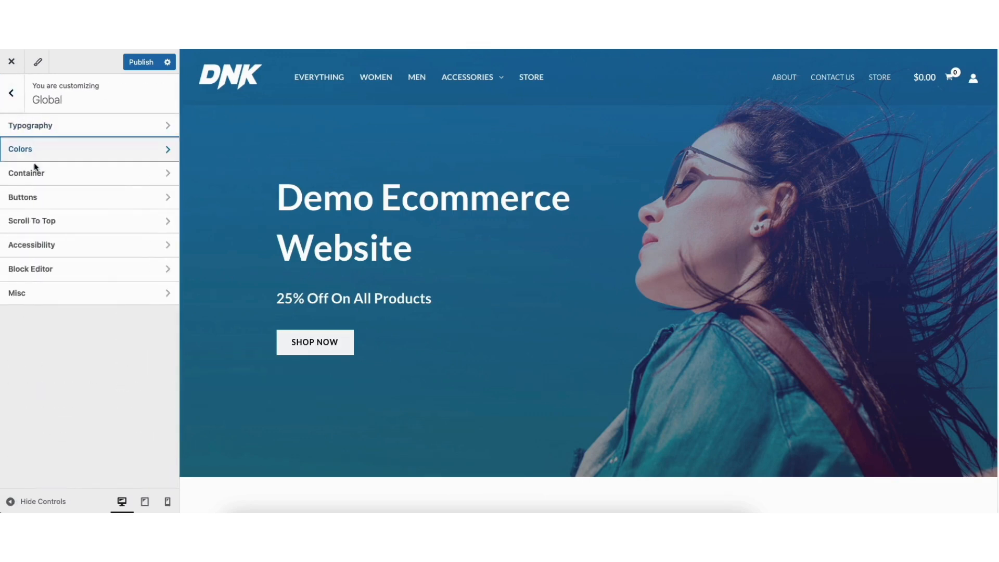
click(39, 200)
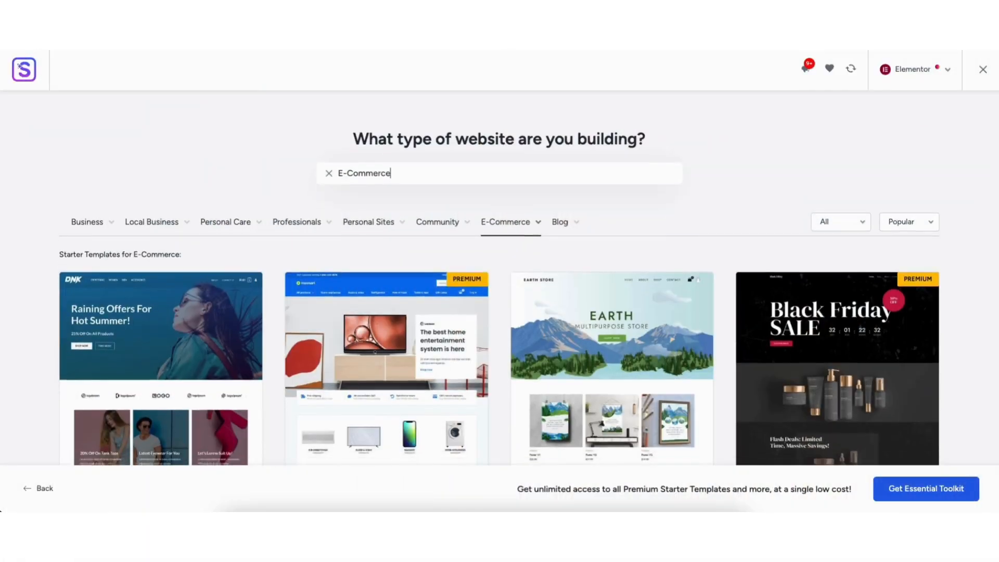
- Browse the E-Commerce starter templates, and retitle the home page's hero heading as "Demo Ecommerce"
scroll(498, 280, down, 7)
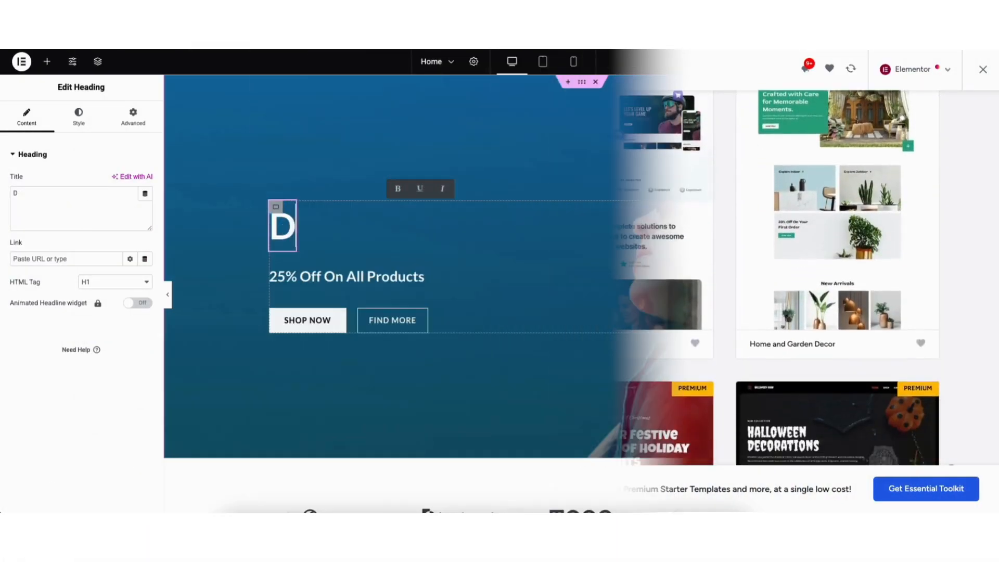
text(emo Eco)
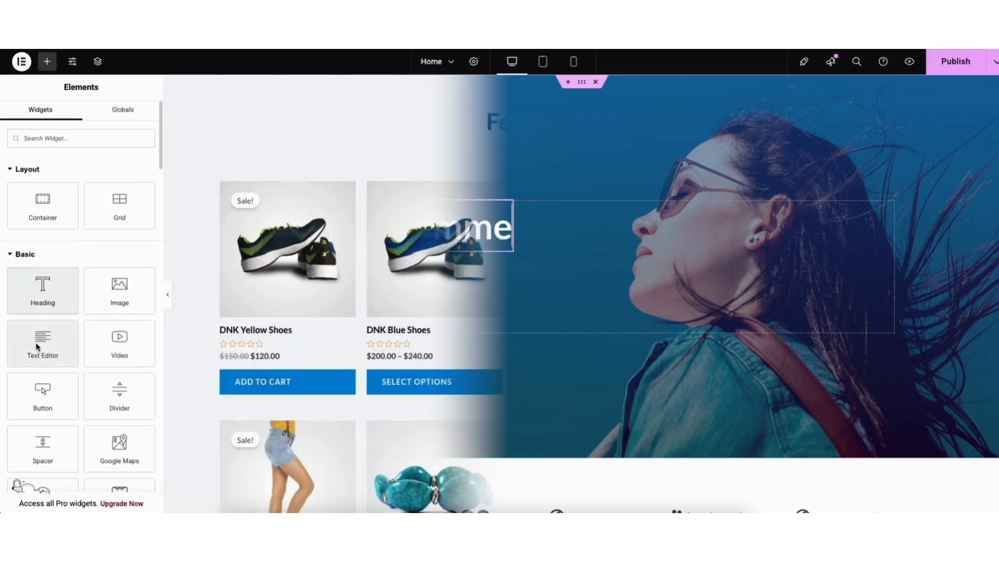
- Add a Text Editor widget below the Featured Products heading, and title the middle image box "Demo Ecommerce"
drag(37, 347, 557, 174)
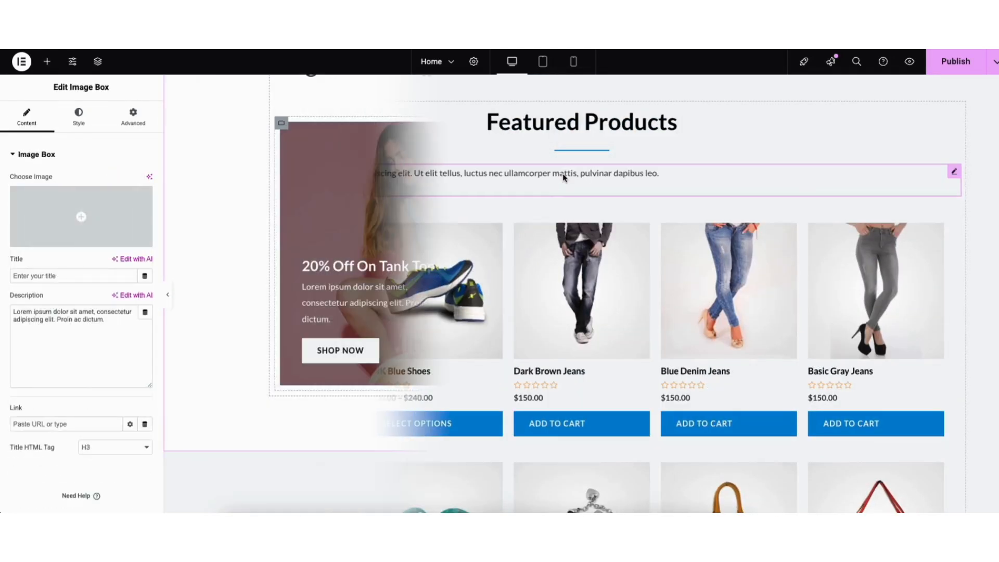
text(Demo Ecommer)
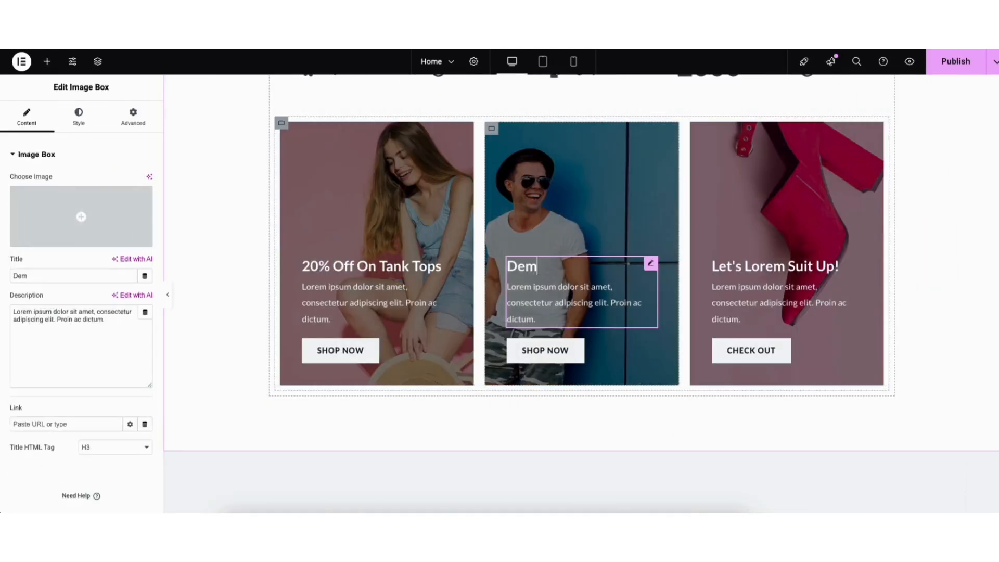